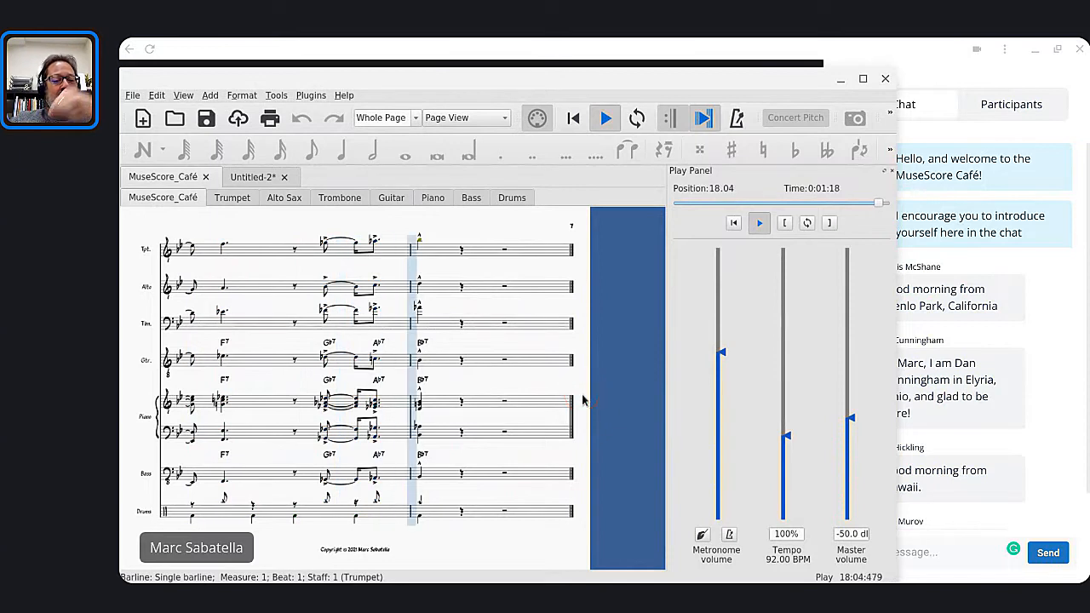
Step: Set the master volume to -40 dB and close the Play Panel
left_click(852, 418)
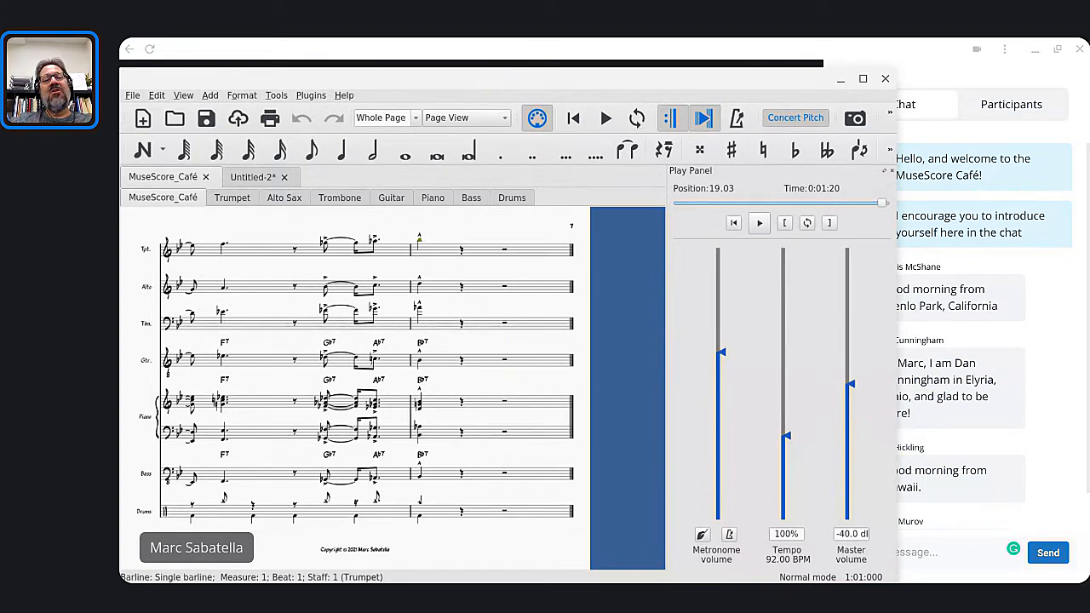
left_click(889, 169)
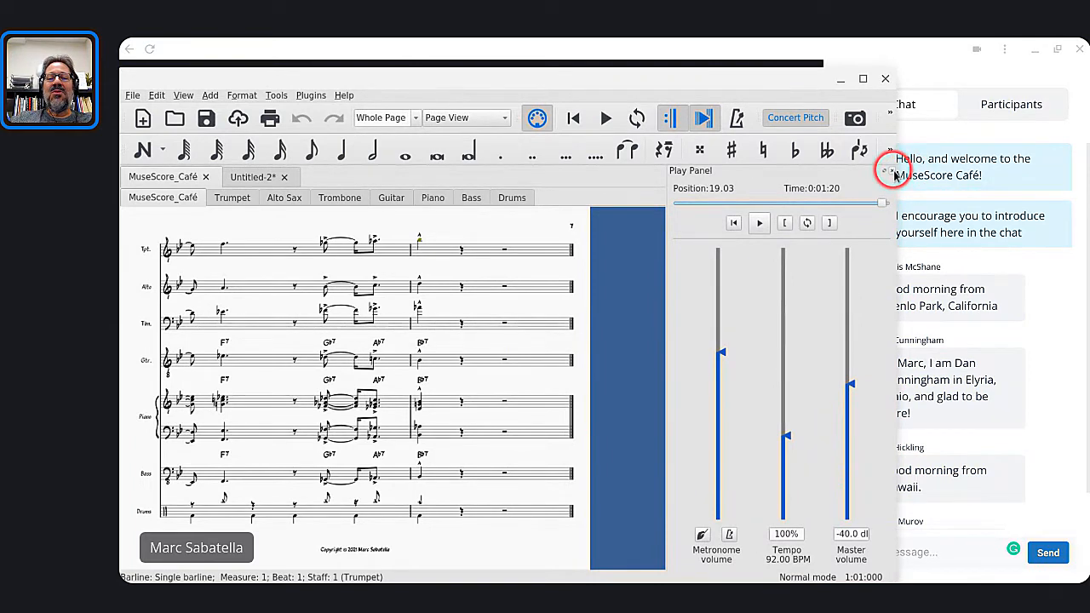
left_click(892, 171)
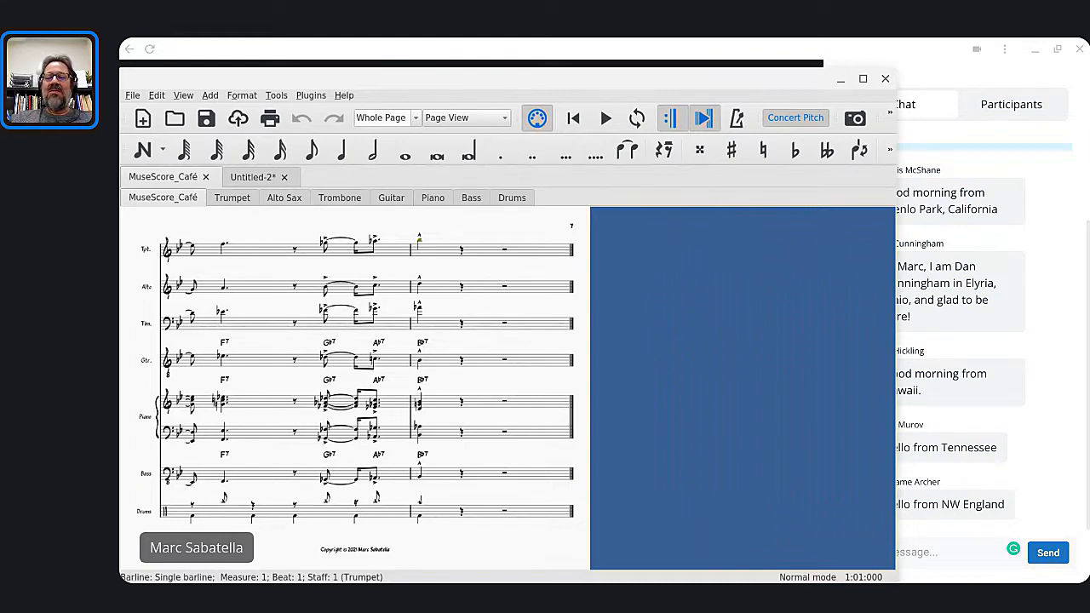
Step: Bring the chat window to the front beside the score and return to the MuseScore window
key("alt+Tab")
key("alt+Tab")
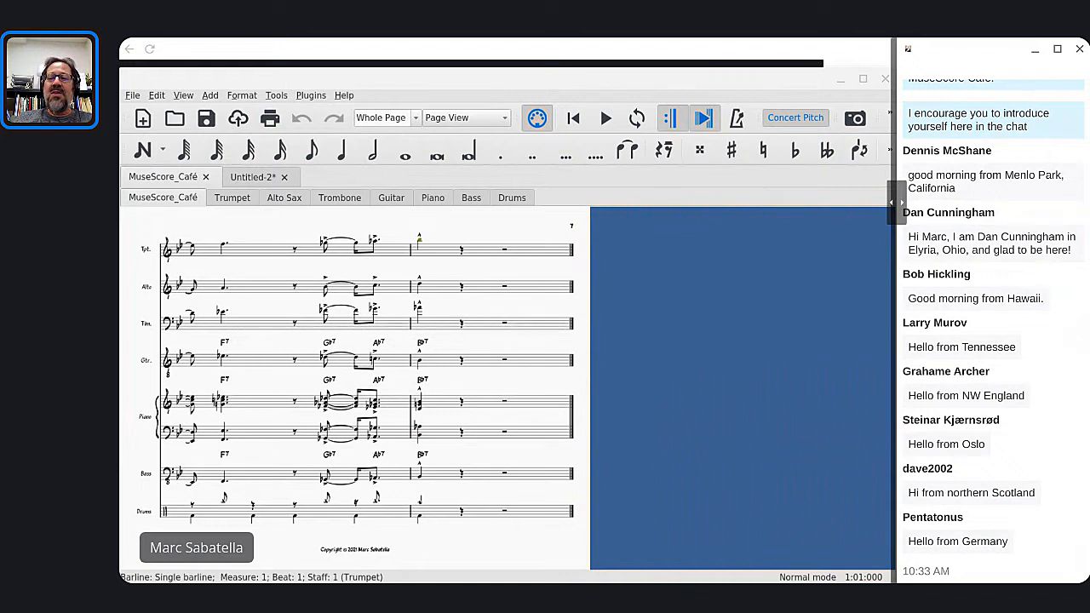
left_click(815, 234)
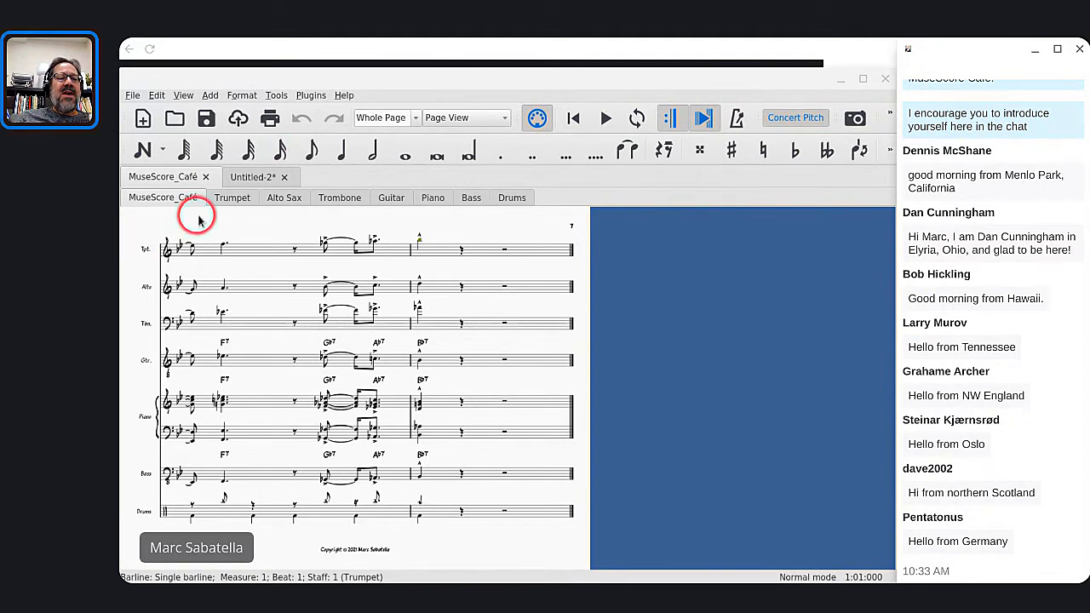
Step: View the Trumpet, Alto Sax and Trombone parts and return to the full MuseScore_Café score
left_click(230, 201)
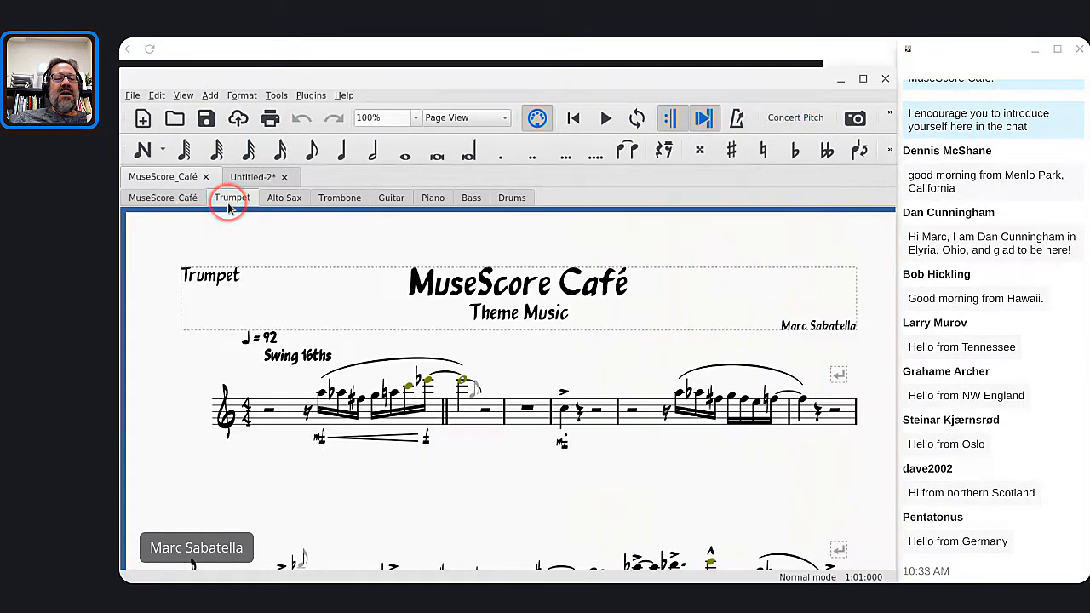
left_click(288, 201)
left_click(334, 198)
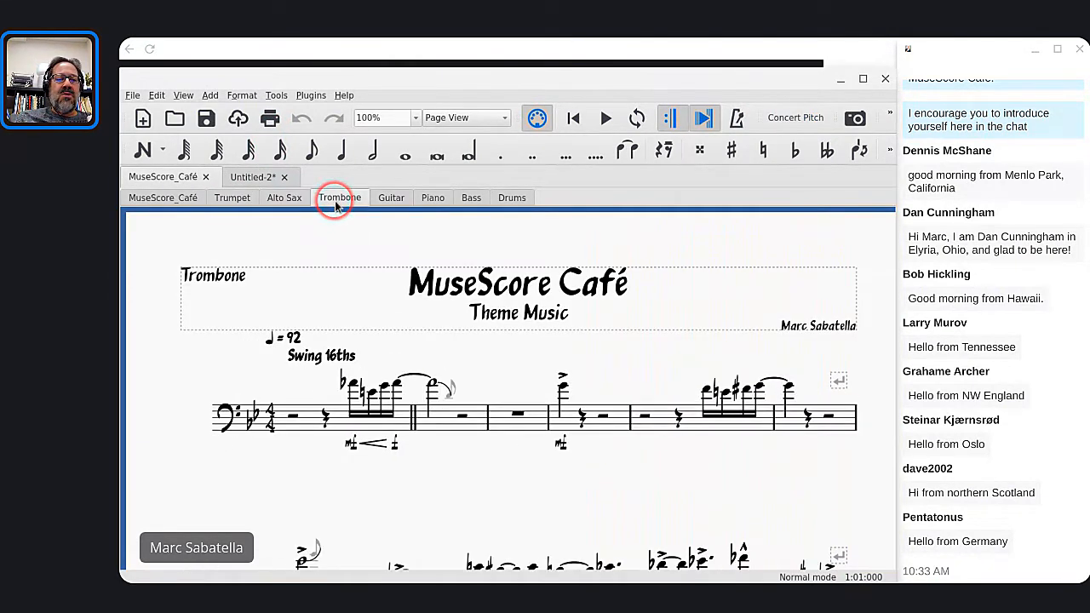
left_click(155, 204)
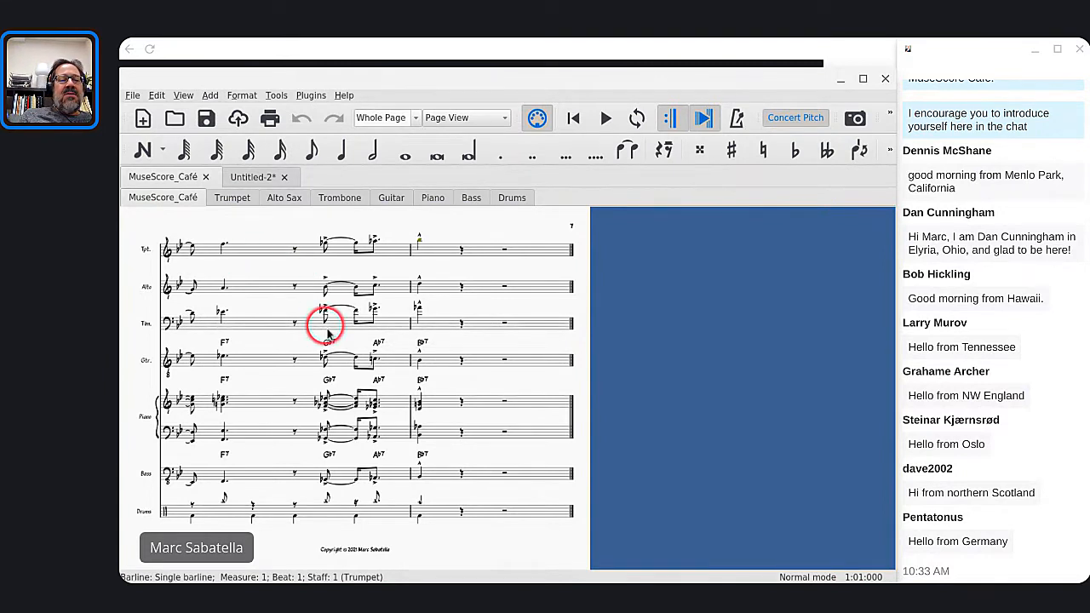
Step: Try raising the guitar staff's measure 18 by two octaves and undo both octave shifts
scroll(326, 328, "up", 3)
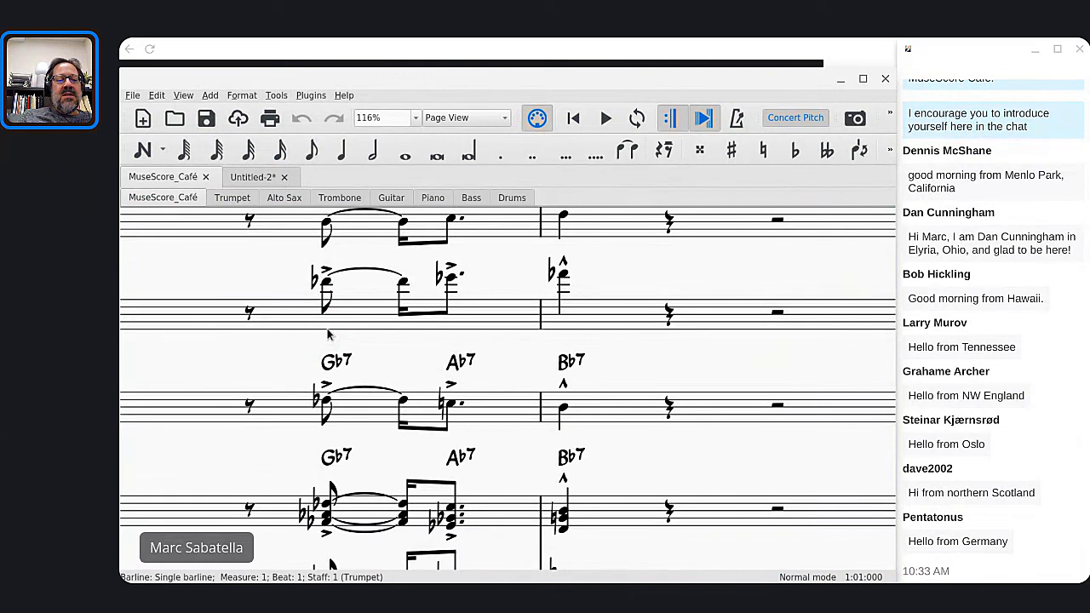
left_click(348, 407)
key("ctrl+Up")
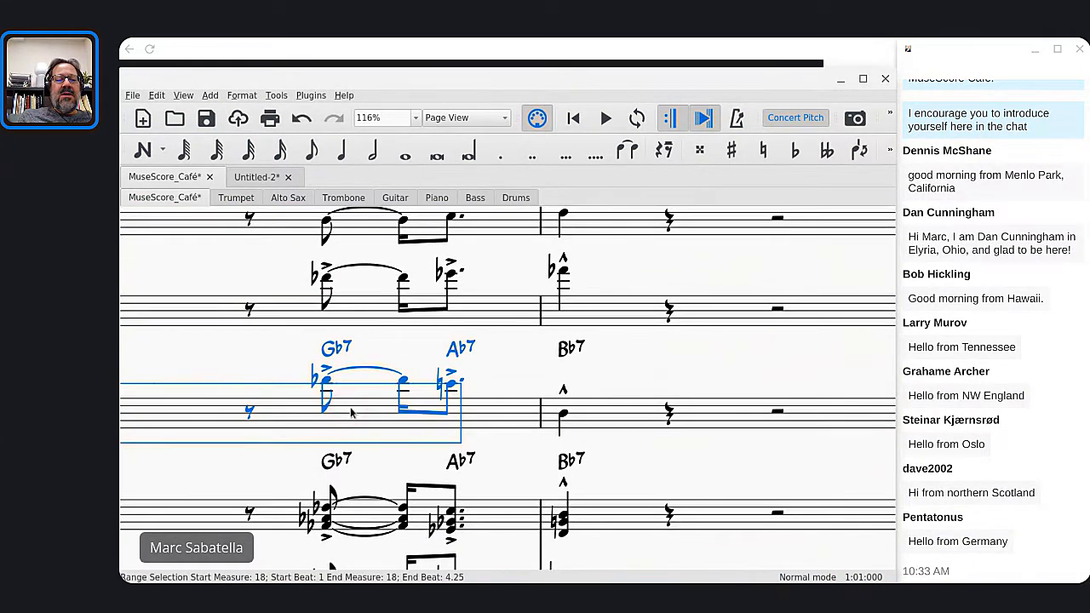
key("ctrl+Up")
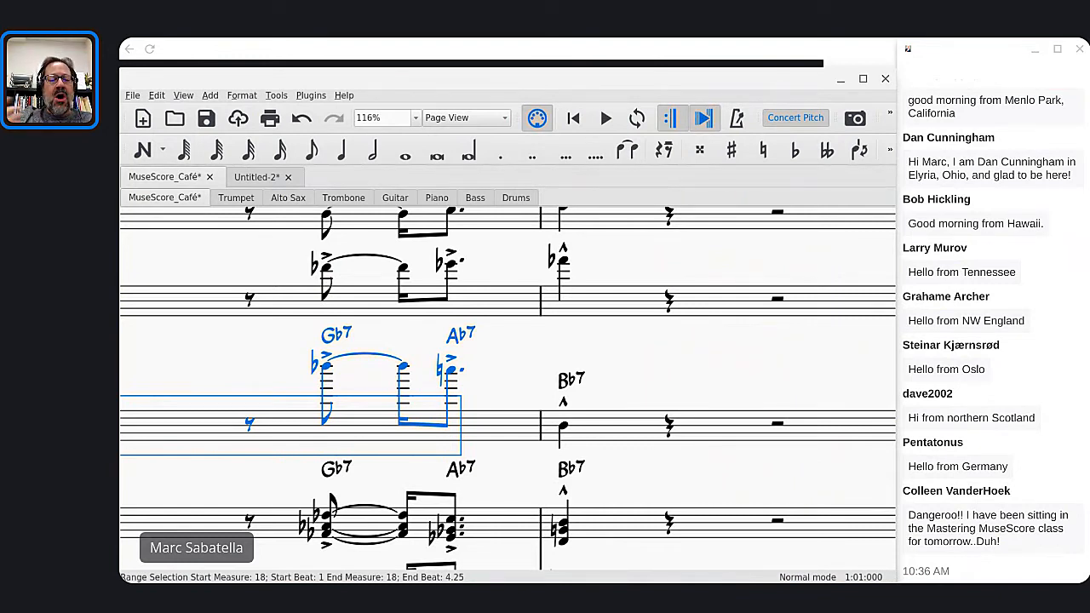
key("ctrl+z")
key("ctrl+z")
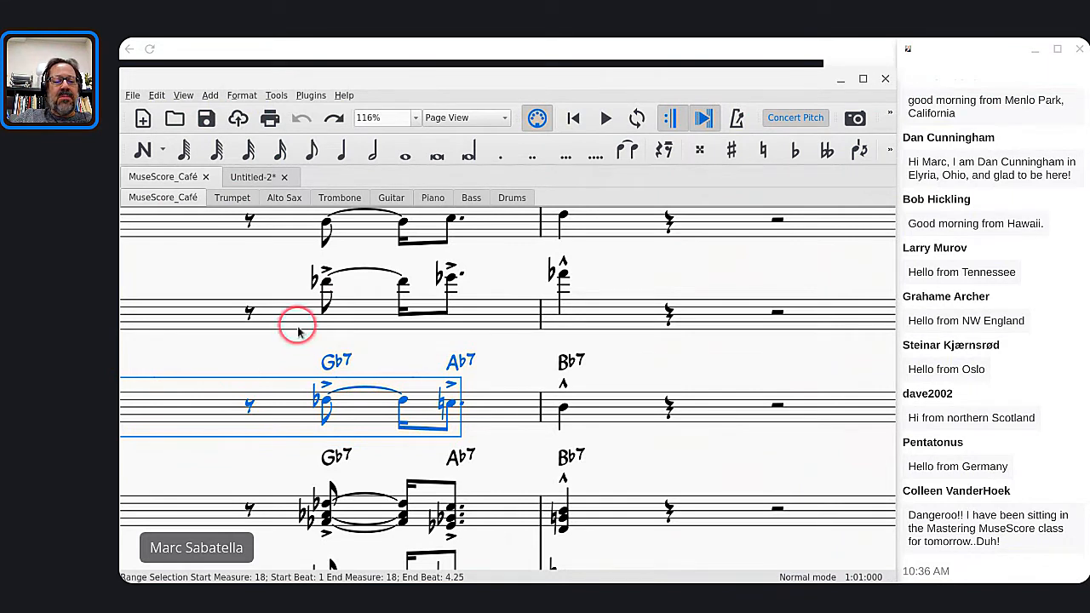
Step: Range-select the Ab7 chord at the end of measure 18 in the piano's upper staff and repeat it into measure 19
scroll(298, 327, "down", 2)
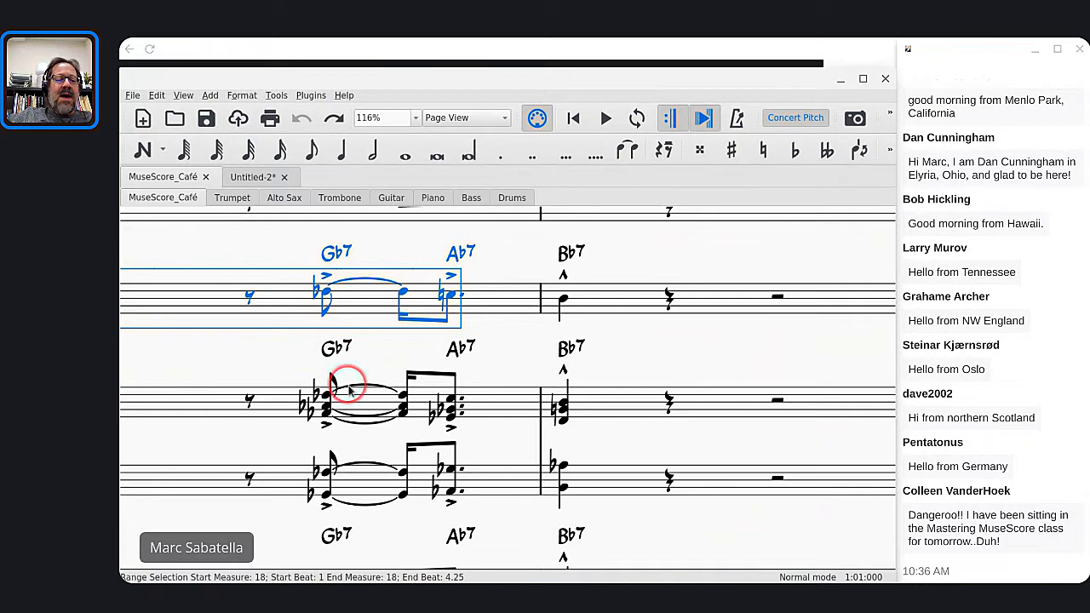
scroll(345, 382, "up", 7)
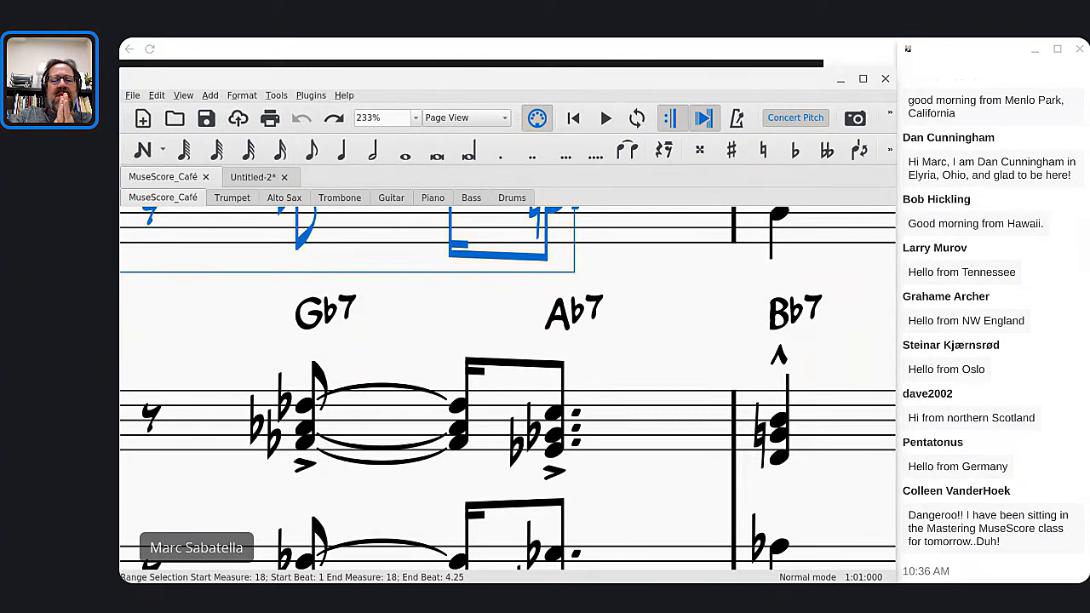
left_click(556, 414)
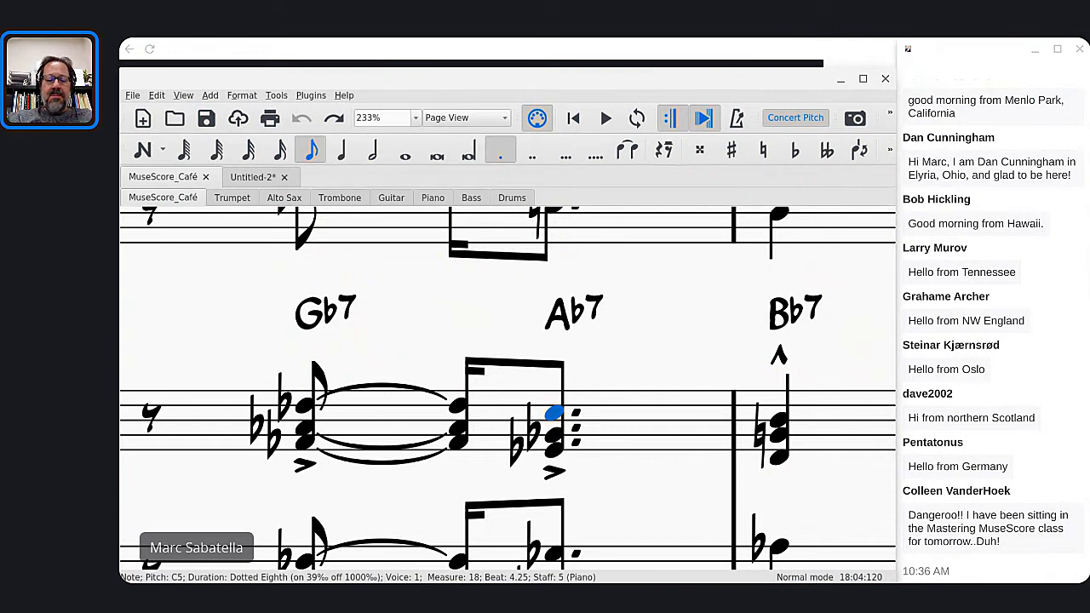
left_click(553, 426, "shift")
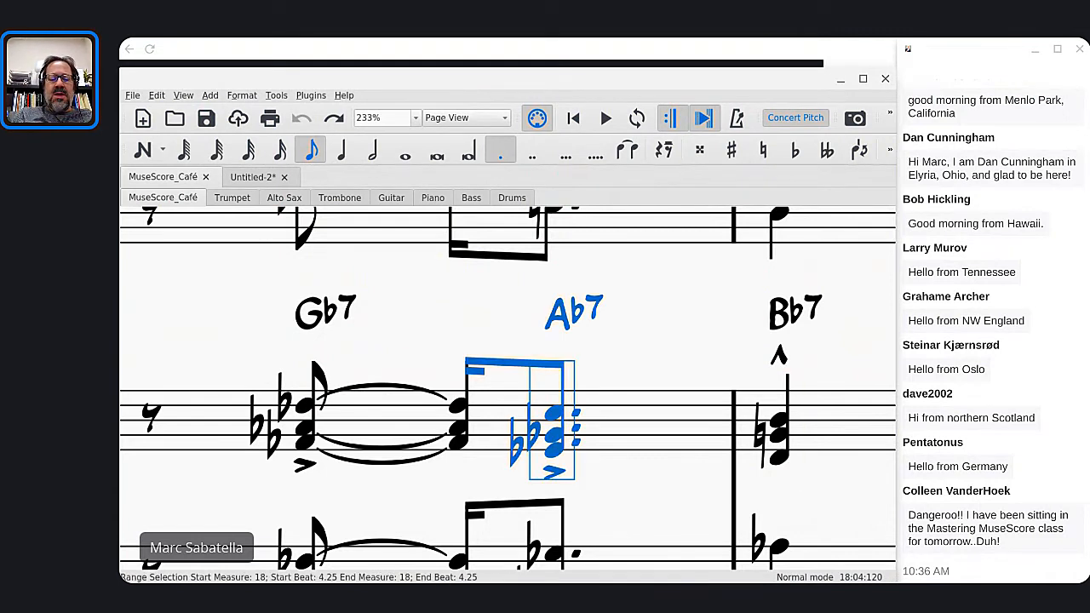
key("r")
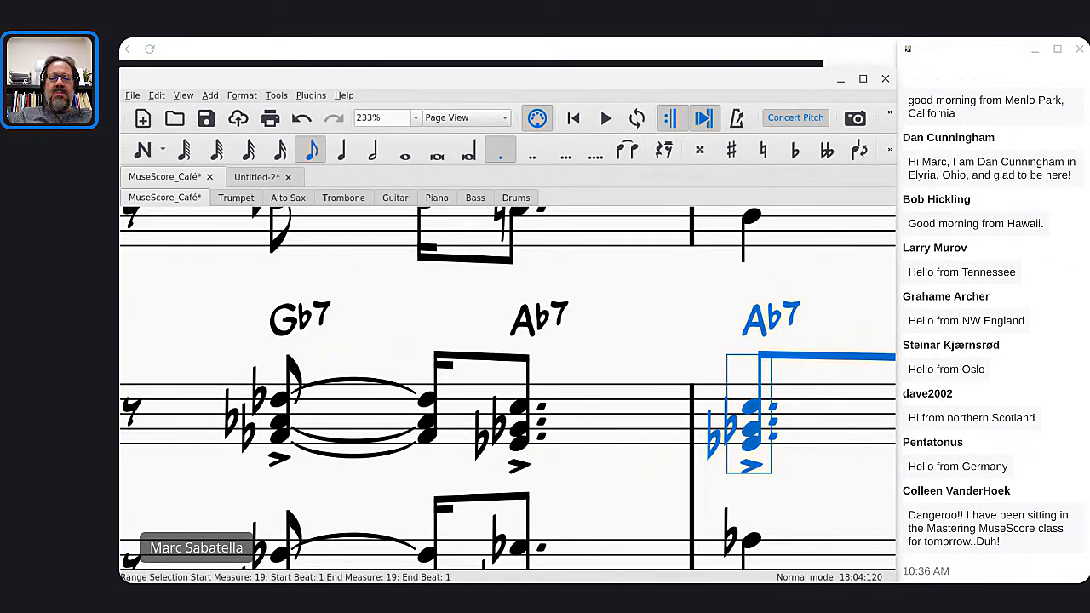
Step: Tie the piano's last chord in measure 18 to the repeated chord in measure 19 and clear the selection
left_click(518, 411)
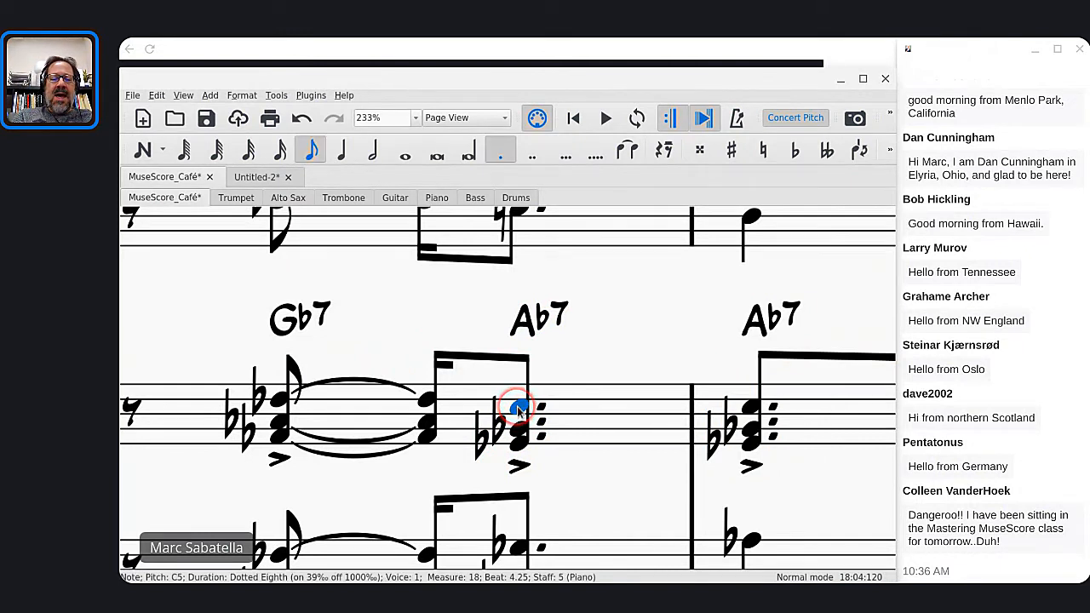
left_click(517, 411, "shift")
key("shift+ctrl+Up")
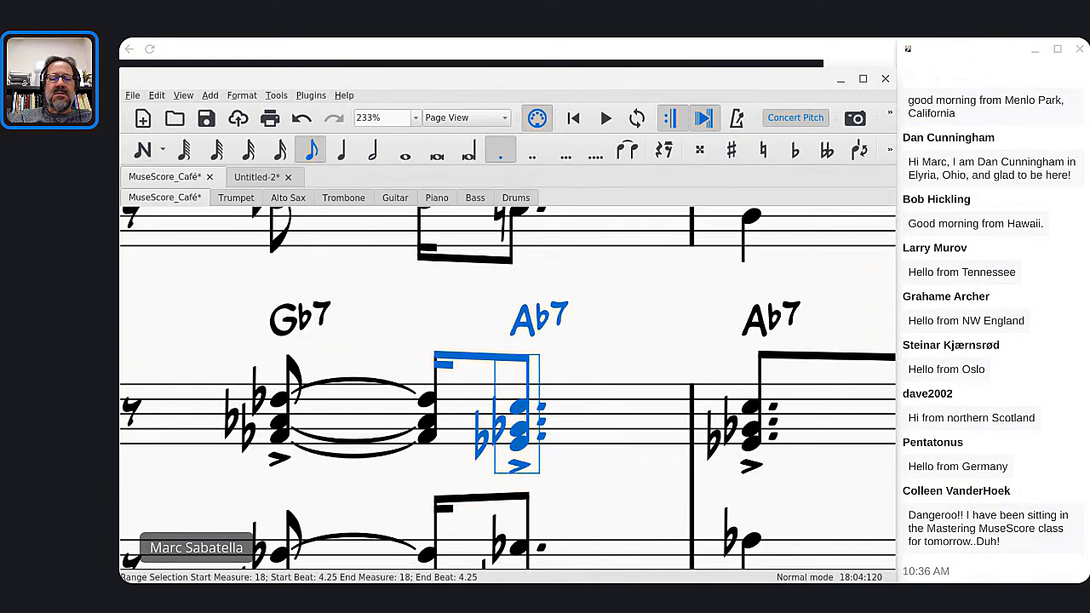
key("plus")
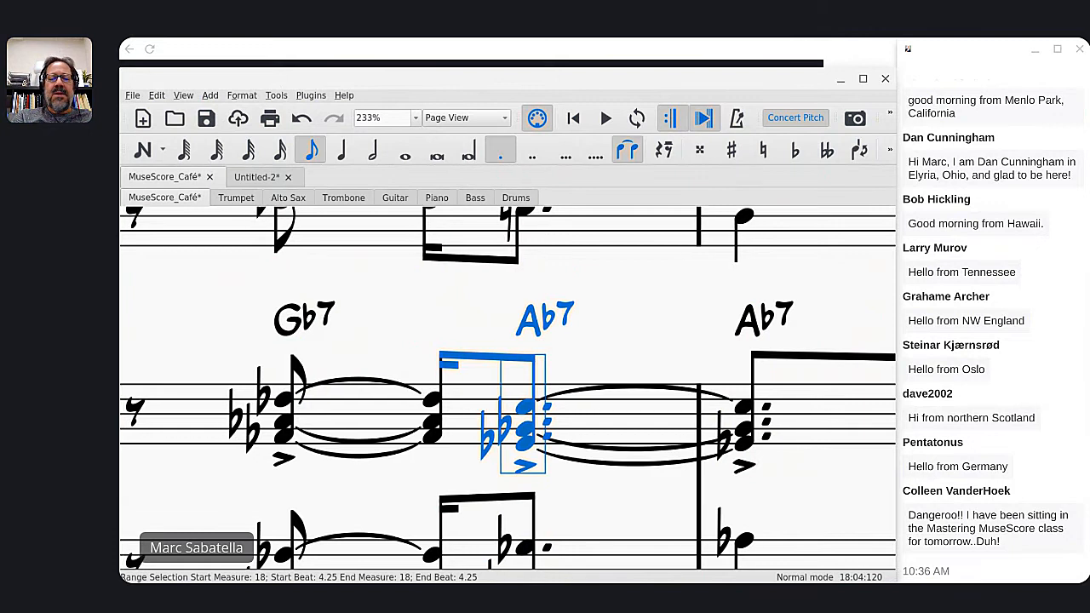
key("Escape")
left_click(538, 442)
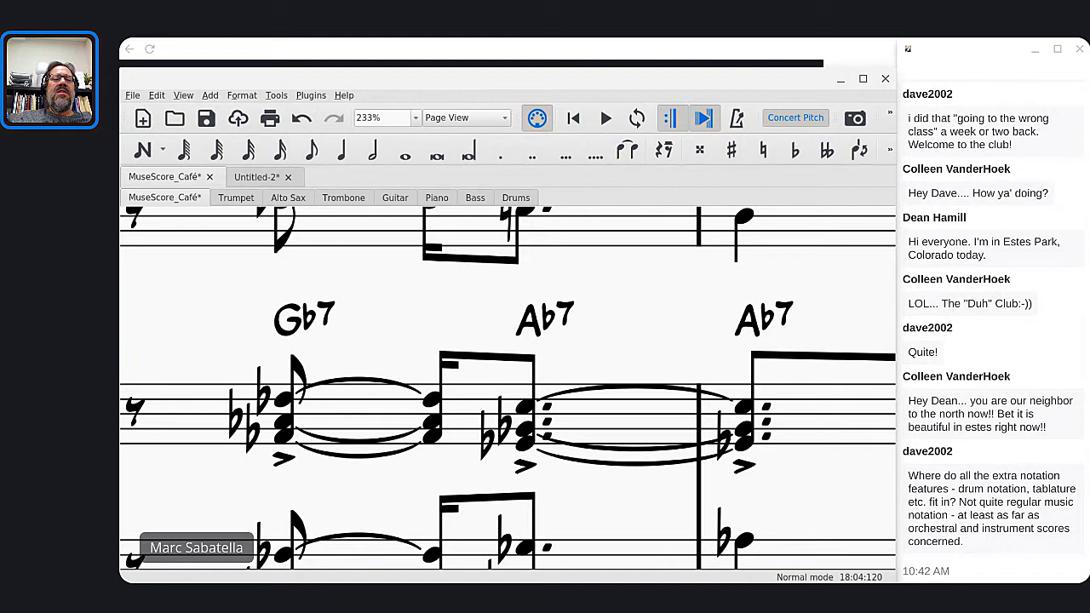
Step: Switch to the Untitled-2 score and read back through the recent chat messages about extra notation features
left_click(254, 179)
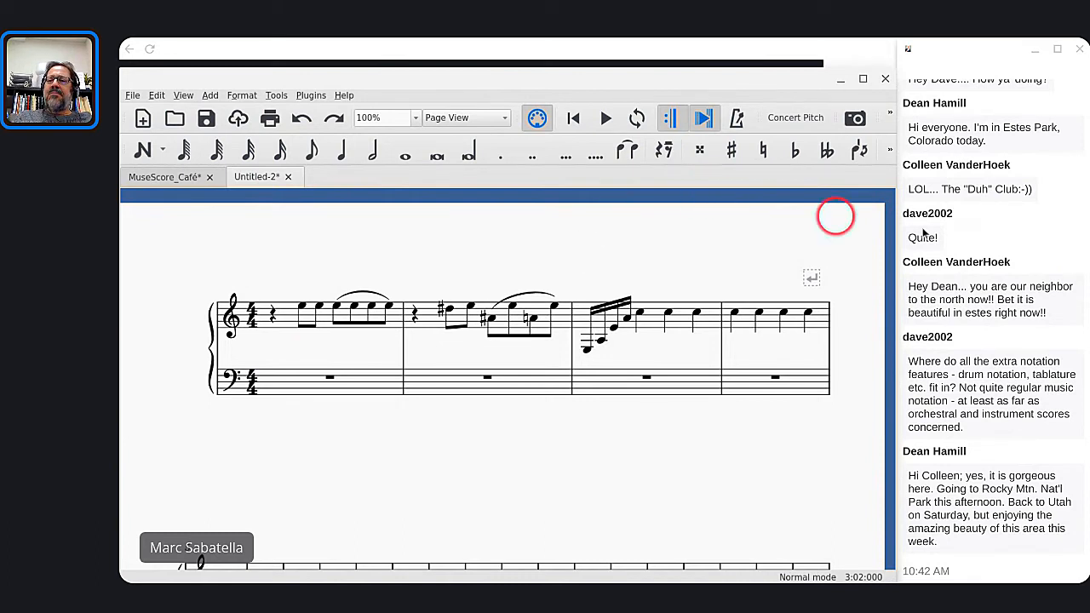
scroll(945, 238, "up", 2)
scroll(945, 238, "up", 3)
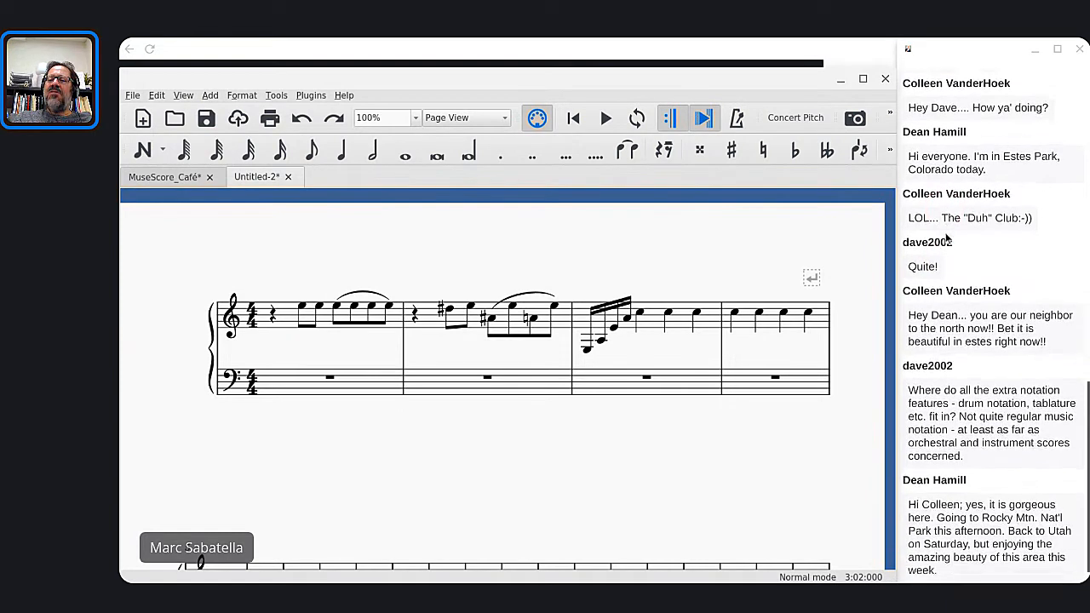
scroll(992, 332, "up", 4)
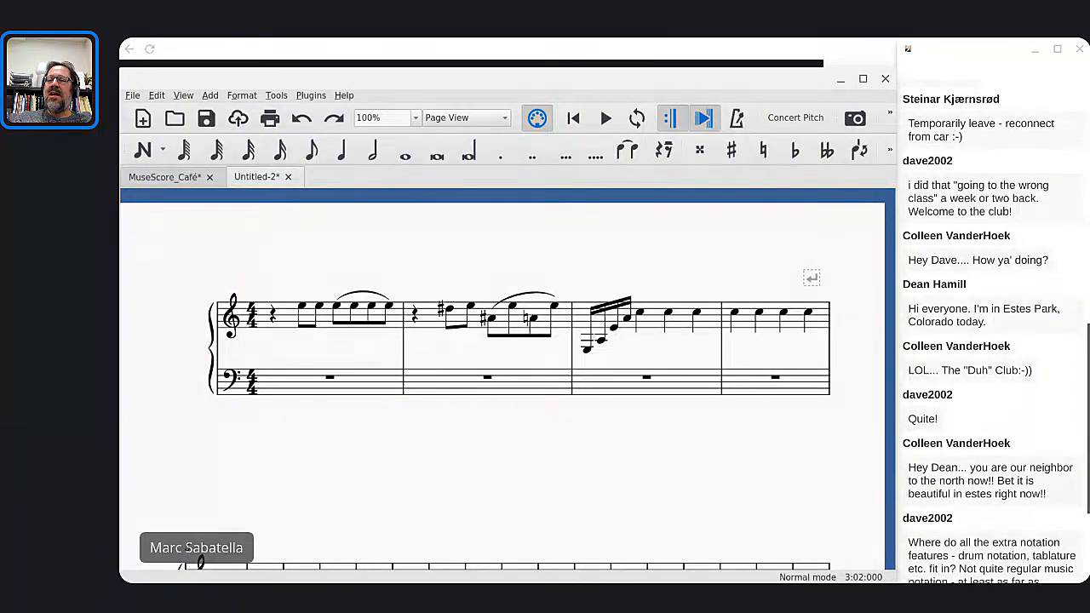
scroll(991, 332, "down", 6)
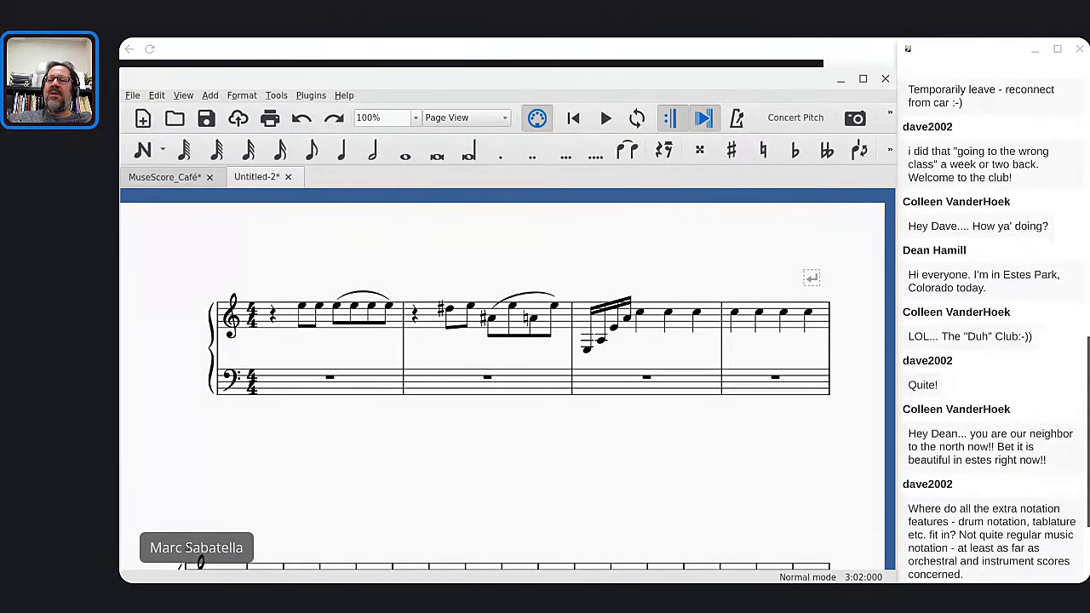
scroll(992, 332, "down", 1)
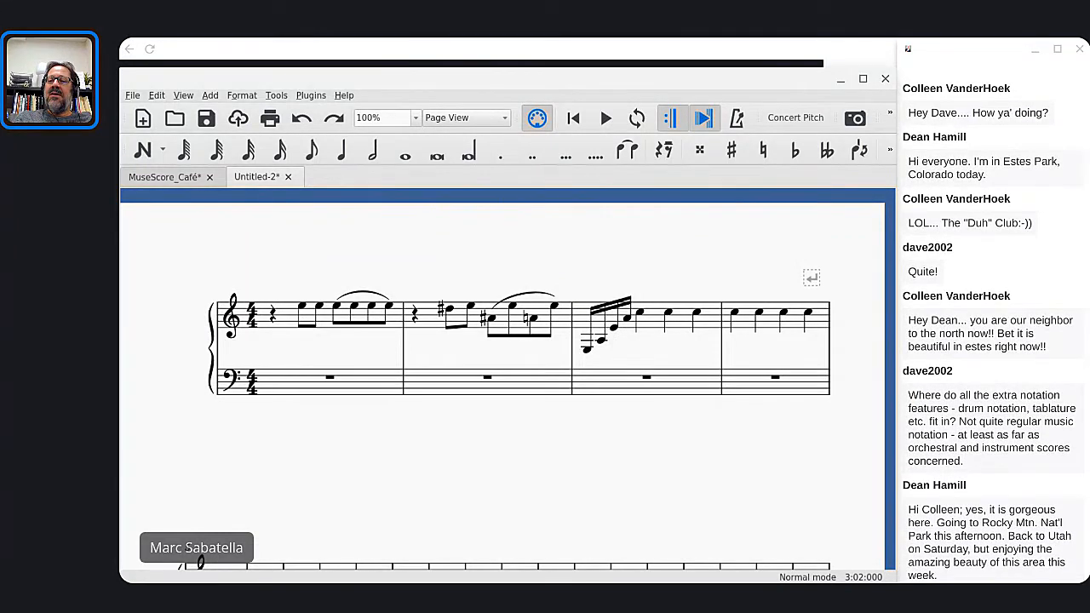
scroll(992, 332, "down", 1)
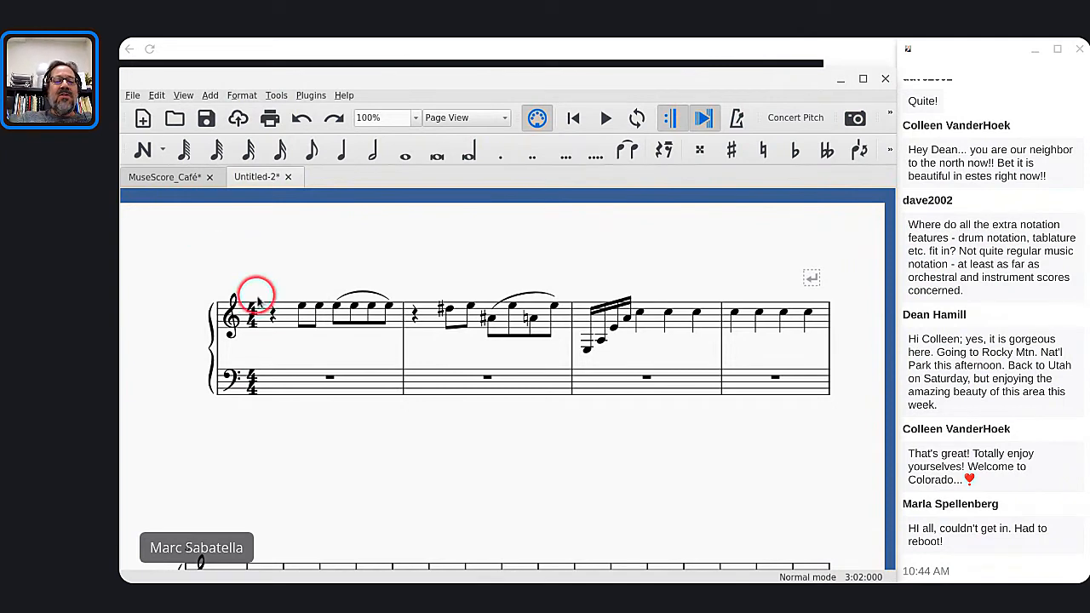
Step: Select the treble staff's first measure, then its first note, and move note by note to the measure's last eighth note
left_click(288, 322)
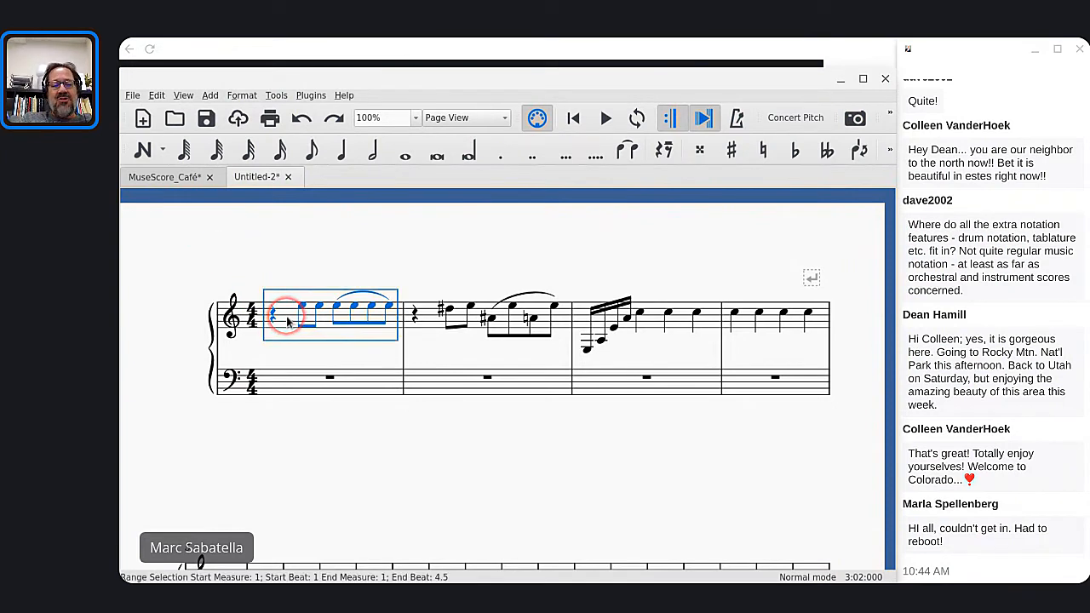
left_click(300, 306)
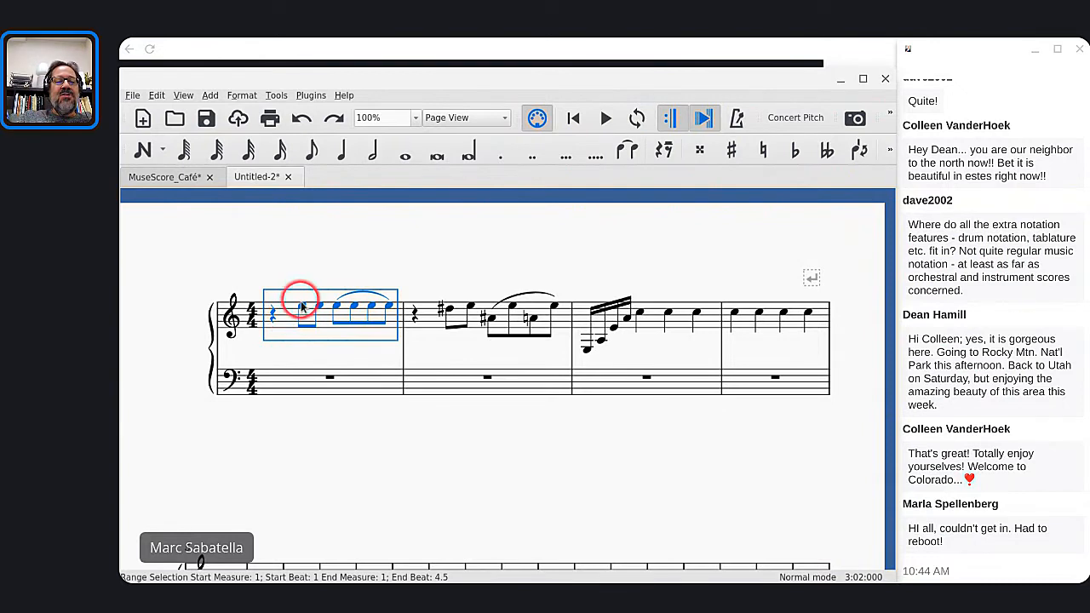
key("Right")
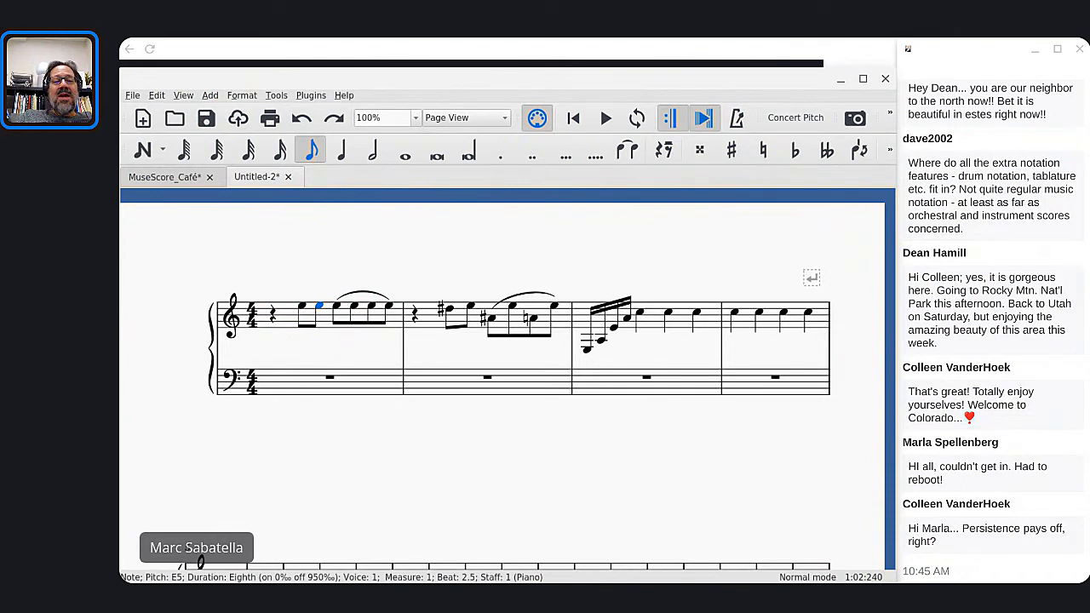
key("Right")
key("Right")
key("Right")
key("Right")
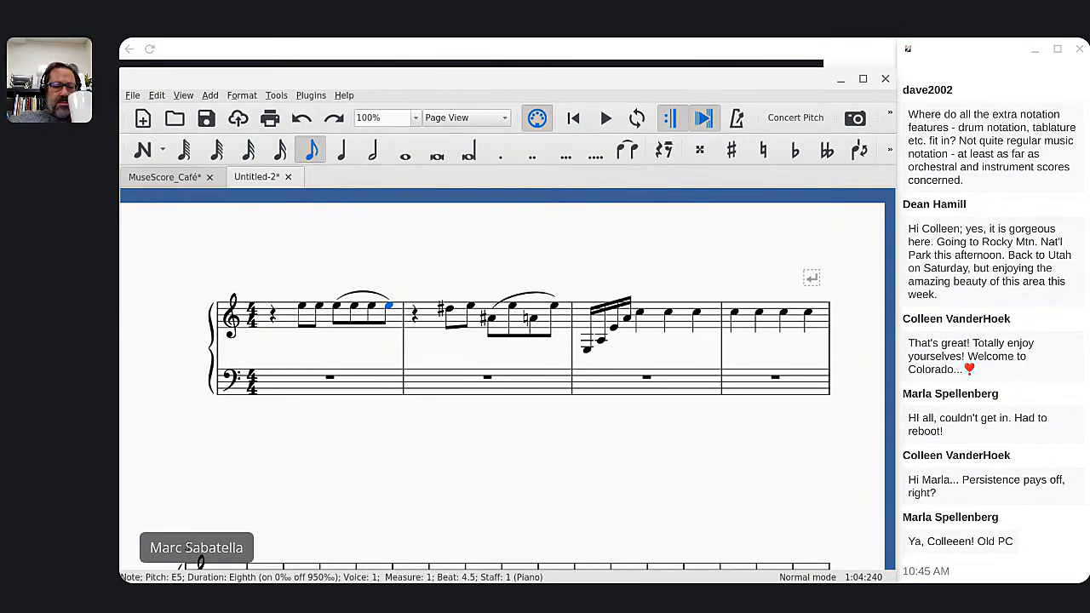
Step: Select the whole first measure of the treble staff and lower all its notes to D
left_click(289, 314)
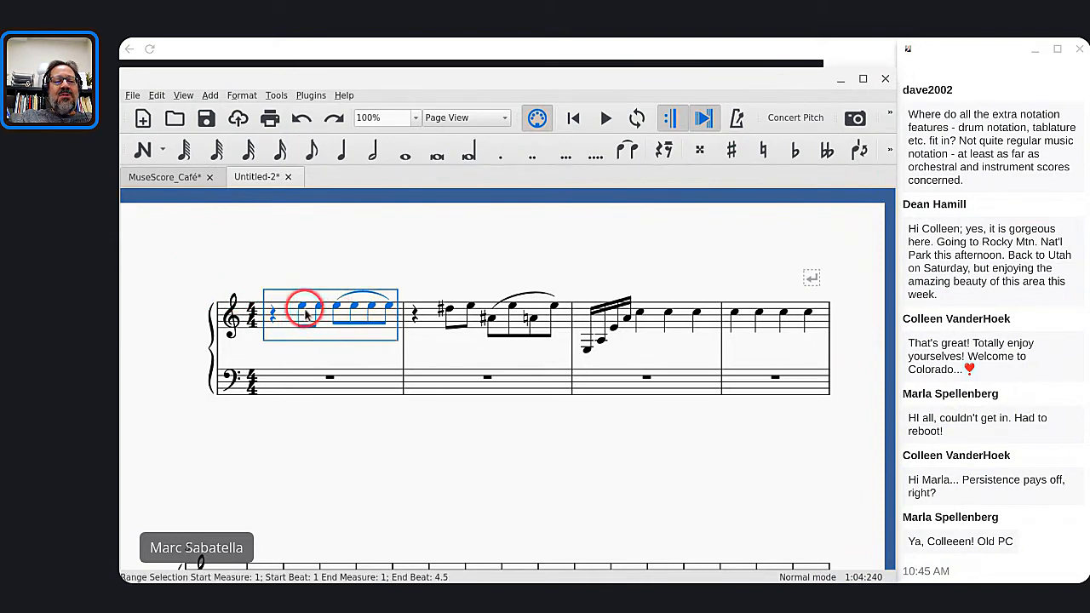
left_click(303, 310)
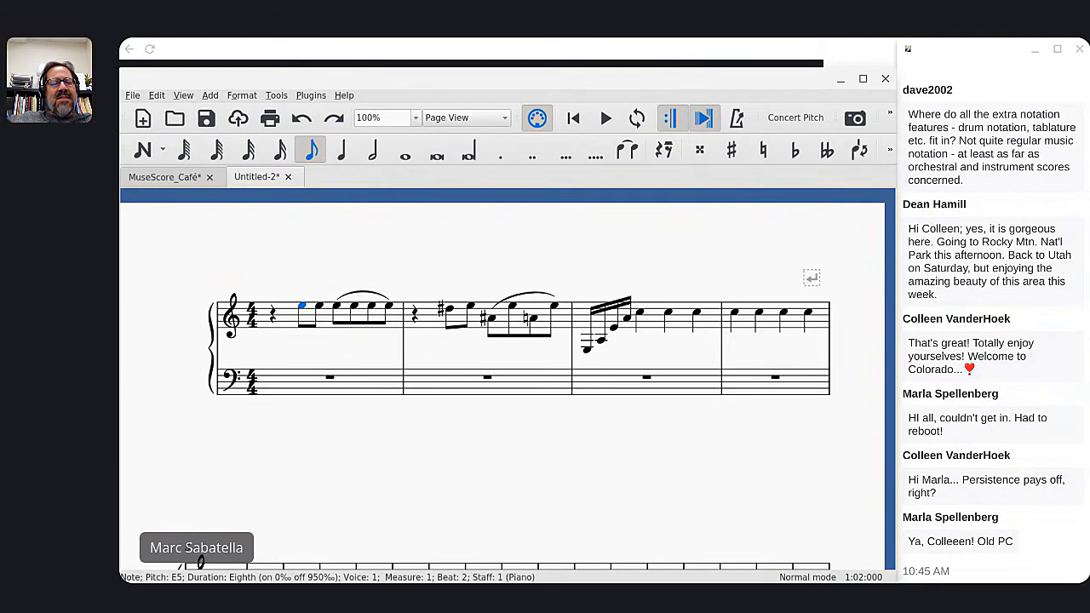
left_click(324, 320)
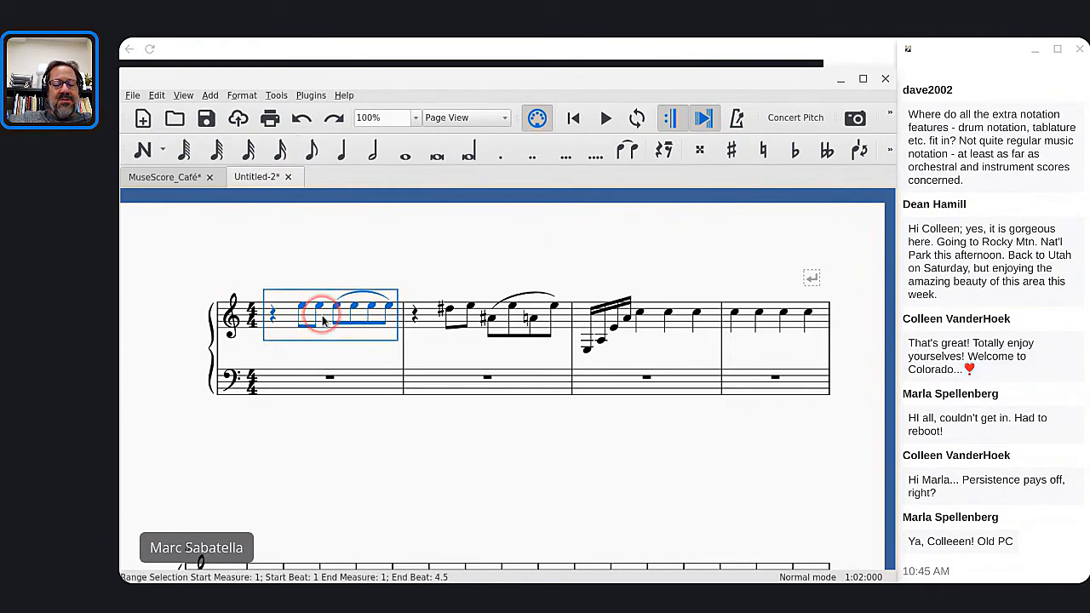
key("Down")
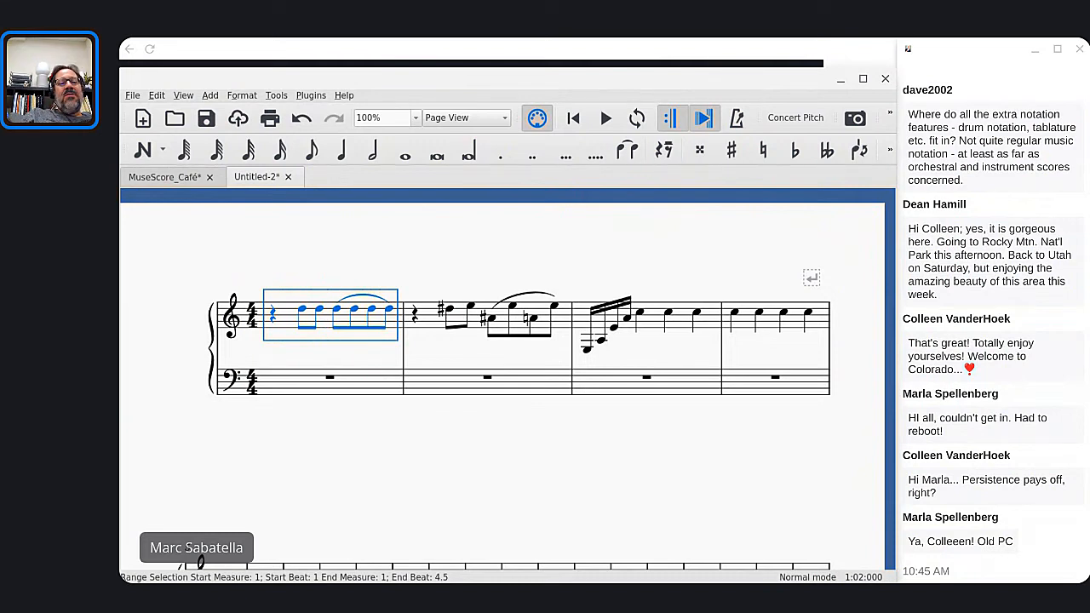
Step: Lower all notes of the selected first treble measure stepwise to F
key("Down")
key("Down")
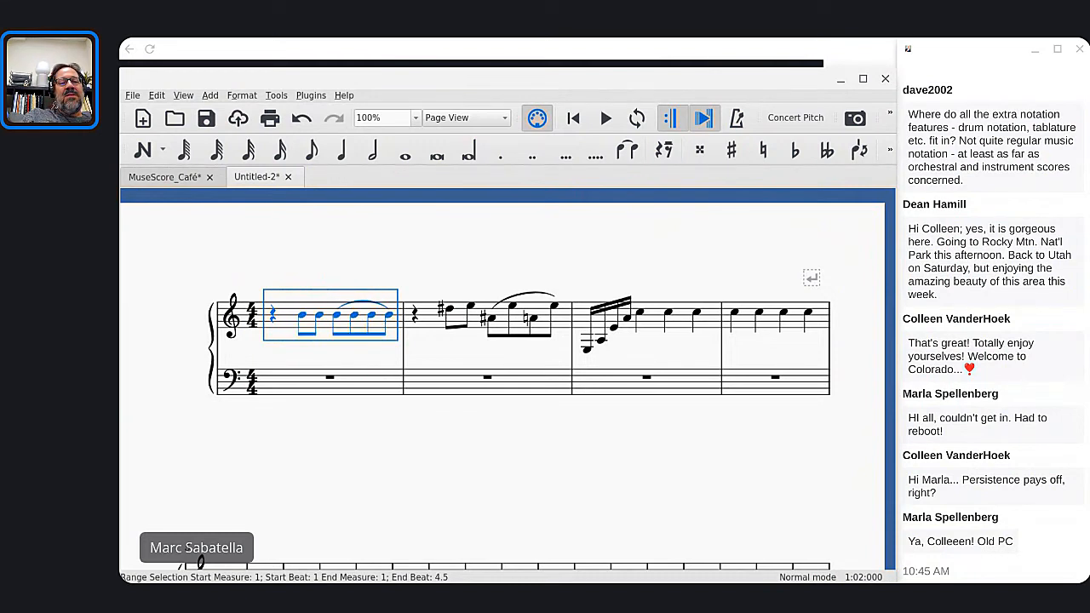
key("Down")
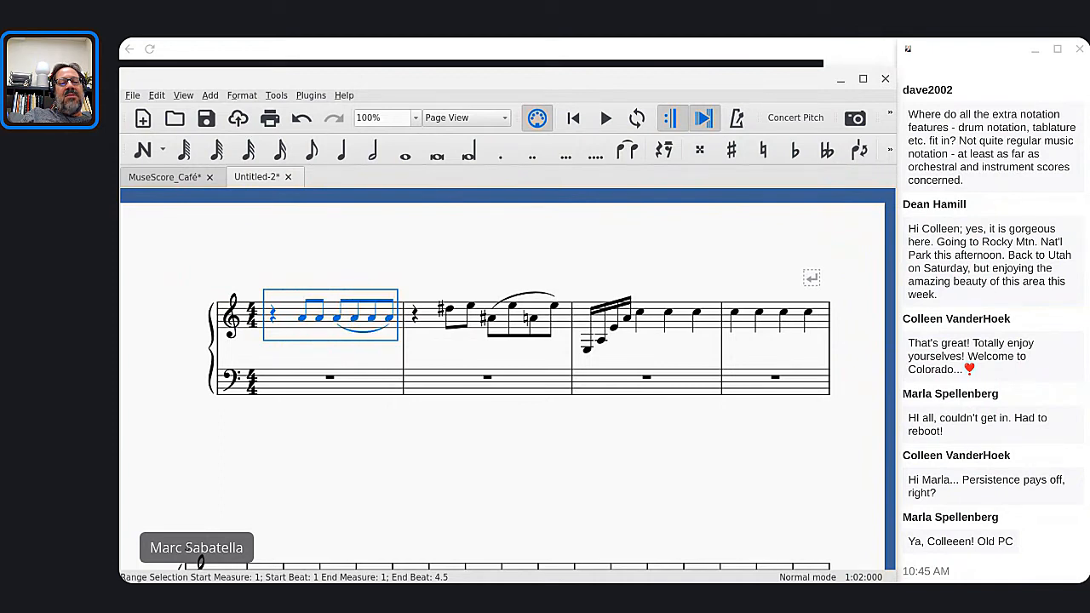
key("Down")
key("Down")
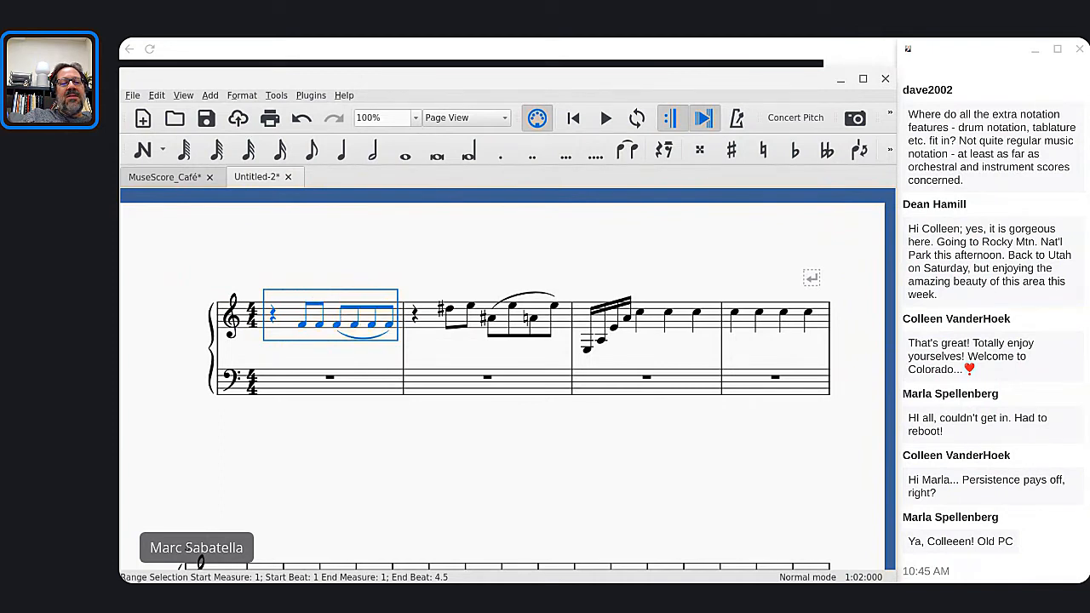
Step: Raise all notes of the selected first treble measure to E
key("Up")
key("Up")
key("Up")
key("Up")
key("Up")
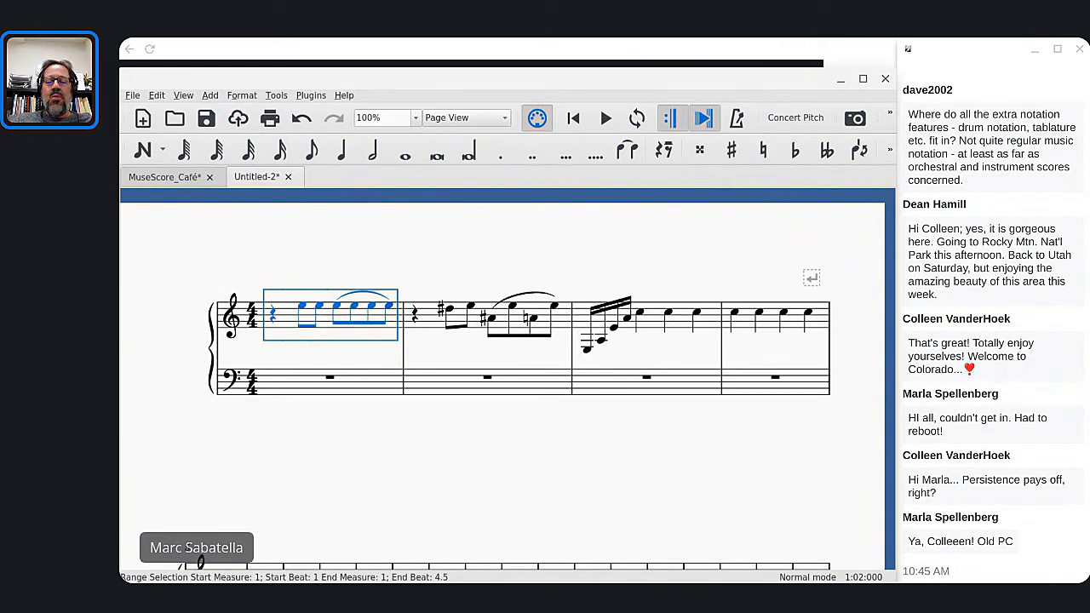
Step: Switch to the terminal, run the demo command, and return to the score and chat
mouse_move(515, 577)
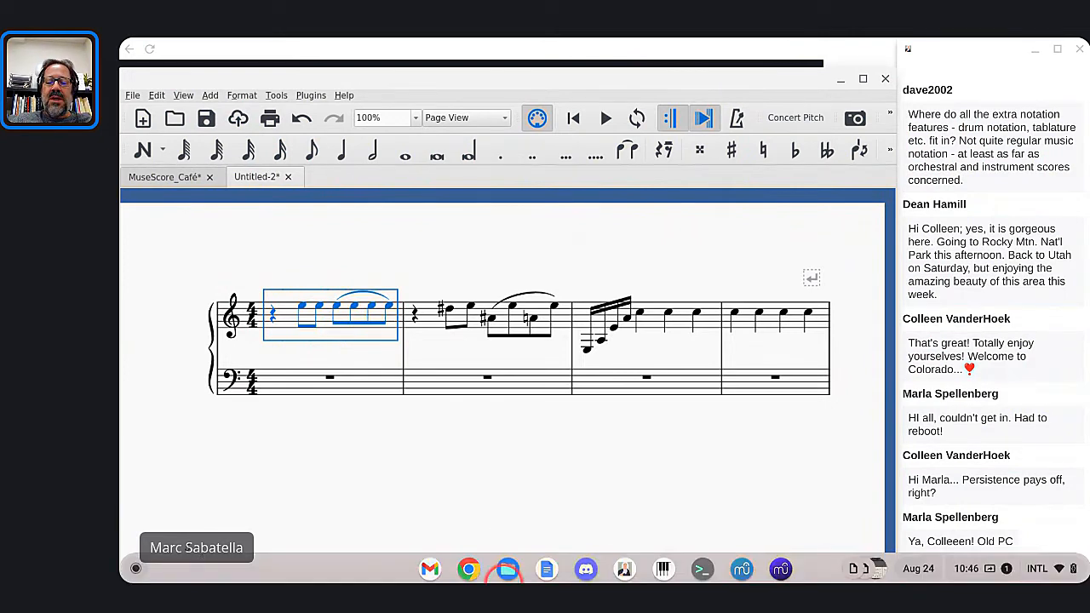
left_click(703, 567)
type("demo")
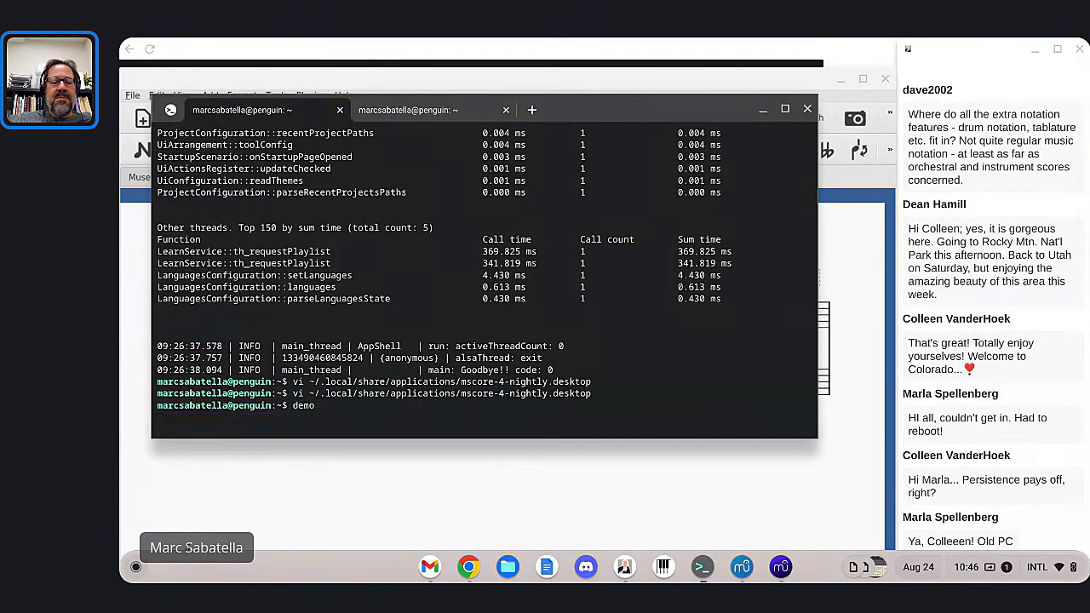
key("Return")
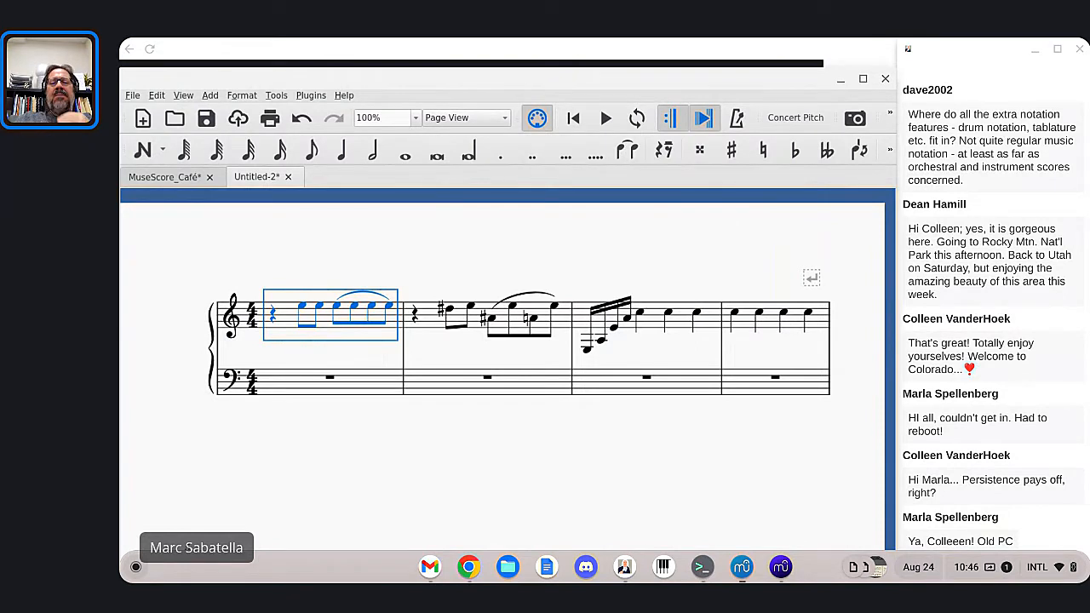
left_click(1022, 434)
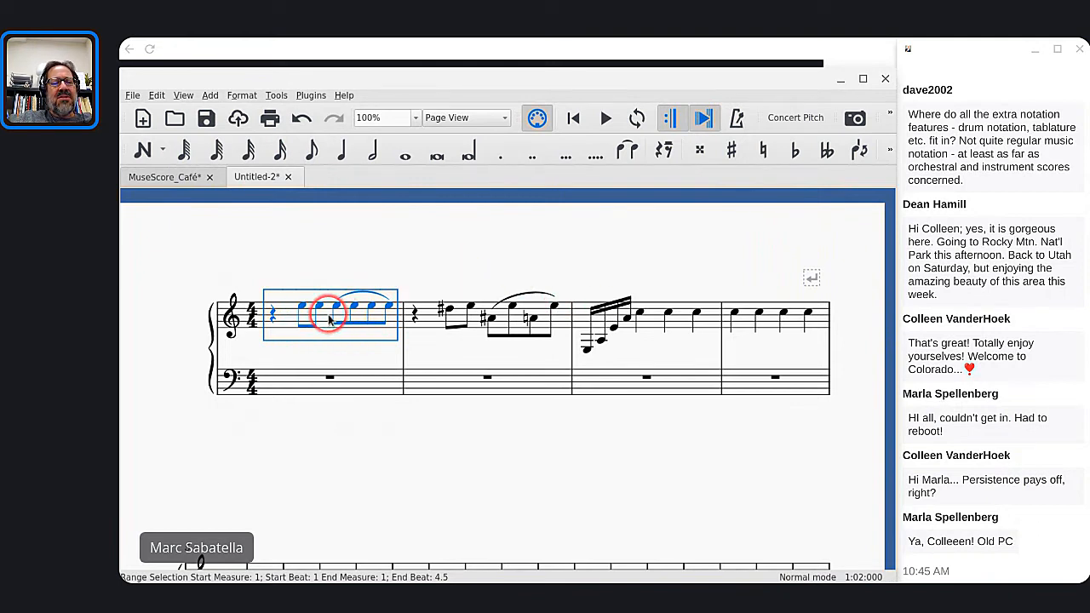
Step: Select the treble staff's second measure, clear the selection, and select only that measure's first two eighth notes
left_click(424, 319)
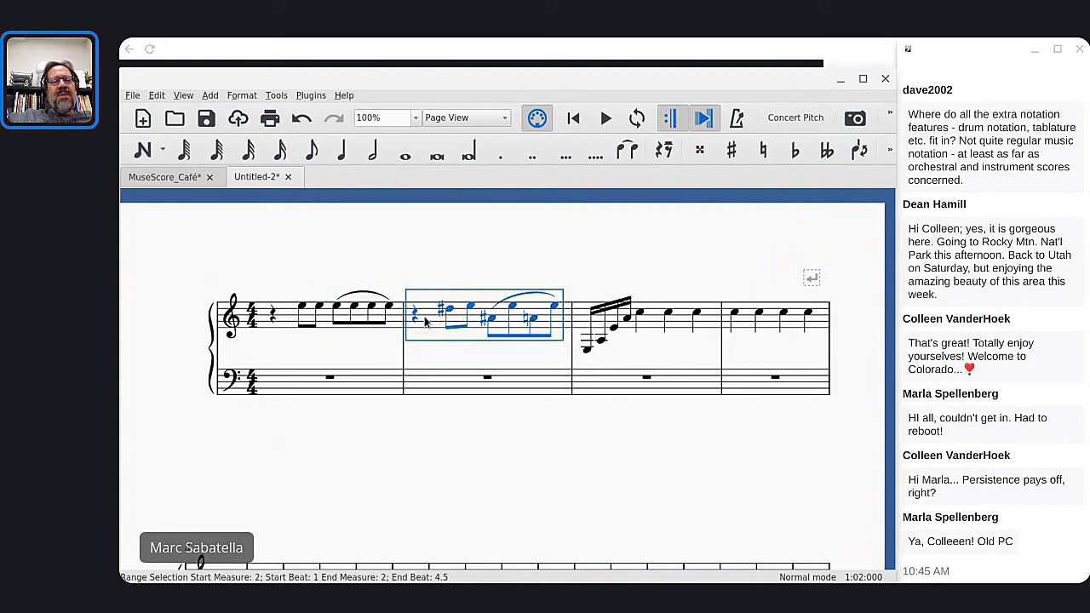
left_click(547, 237)
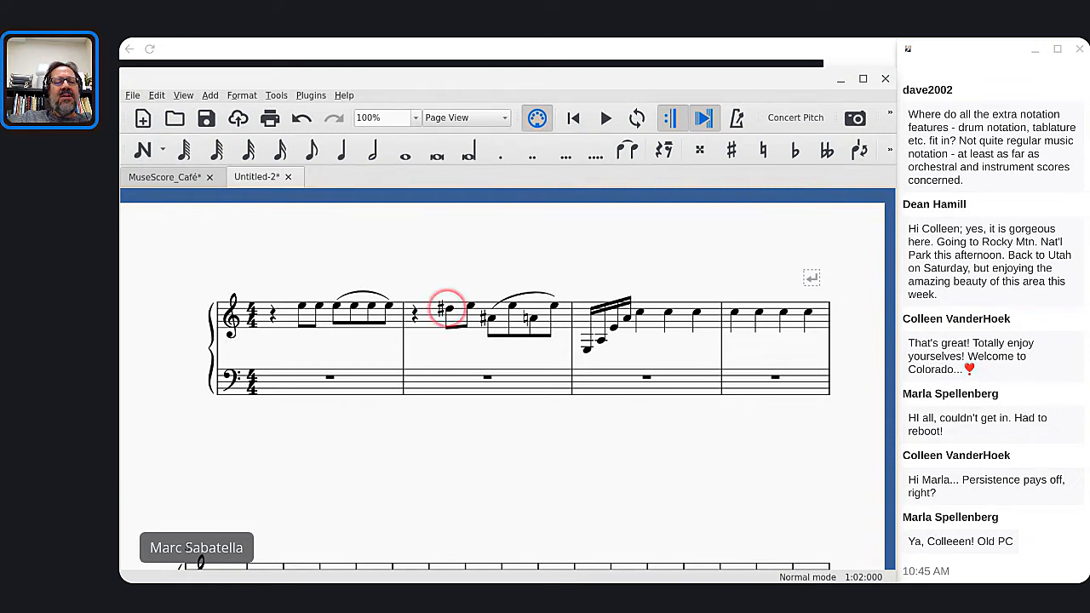
left_click(450, 312)
key("shift+Right")
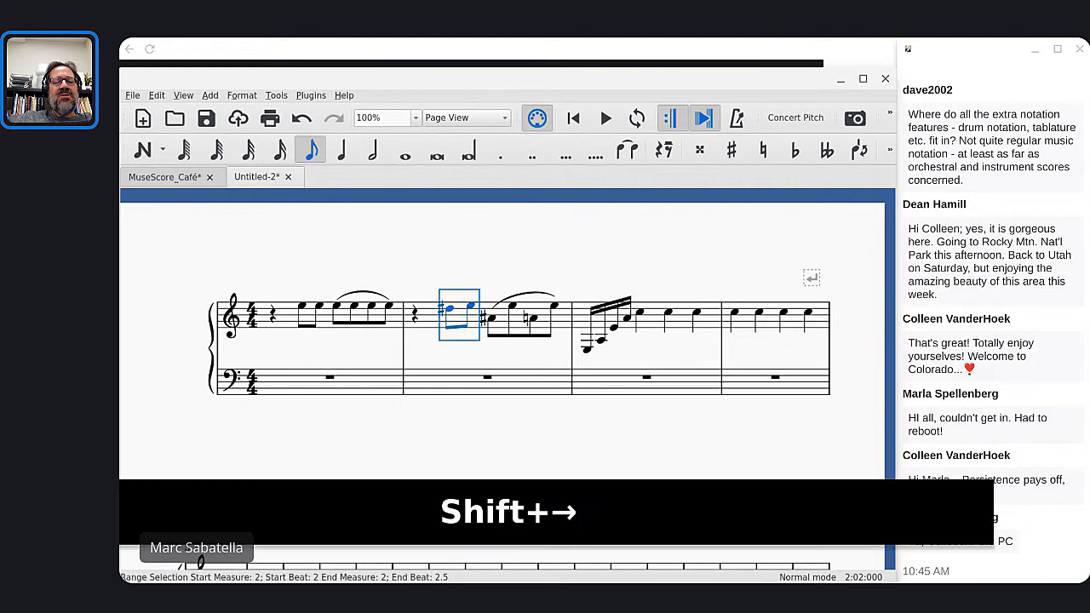
Step: Lower the second measure's first eighth note to D natural and range-select the opening eighth-note pairs of measures 2 and 1
left_click(449, 312)
key("Down")
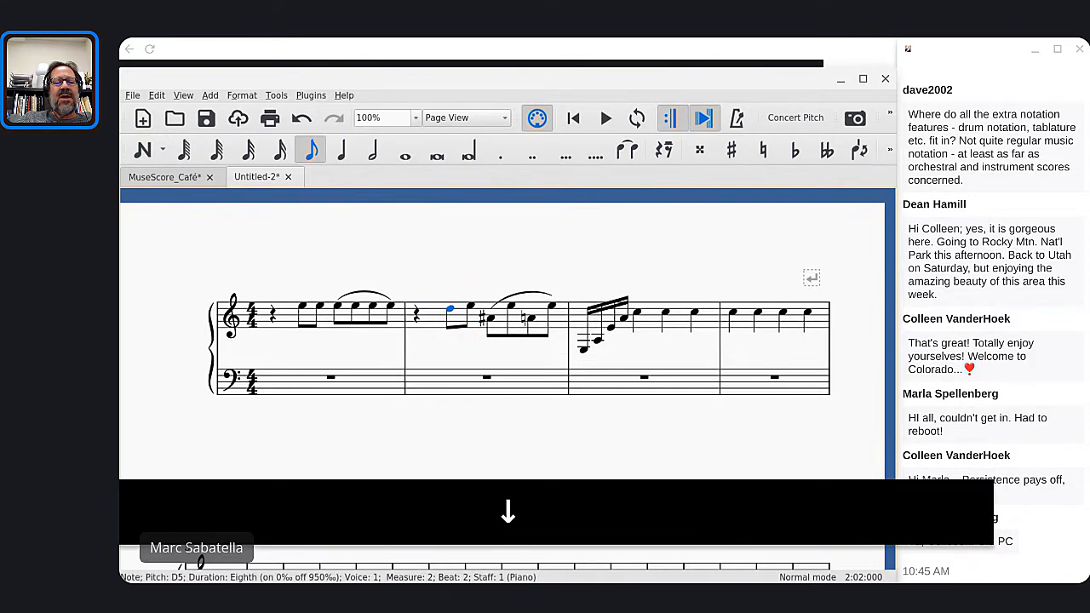
key("shift+Right")
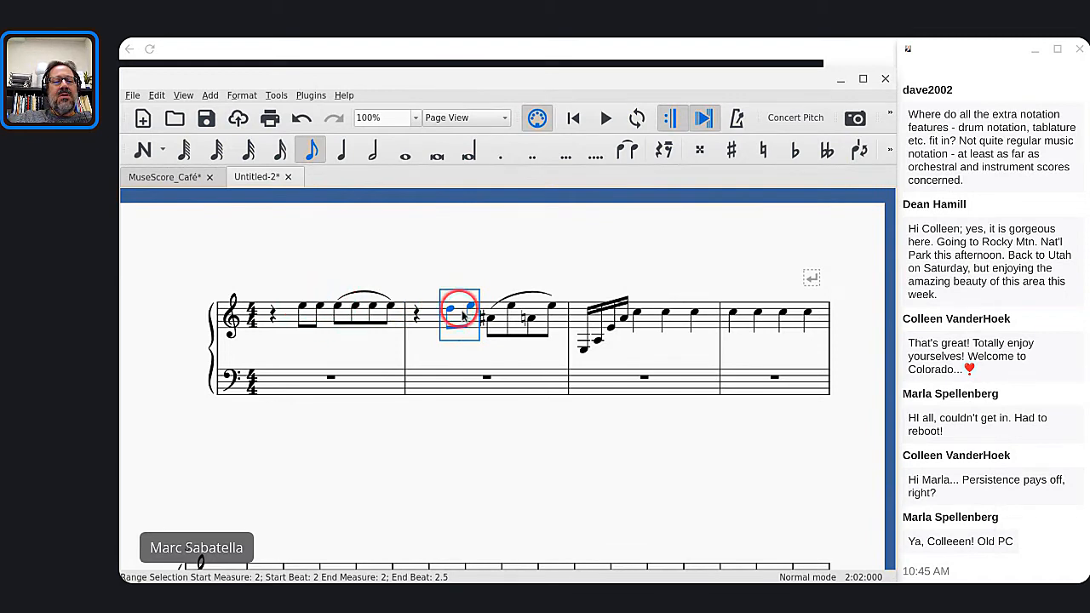
left_click(304, 311)
key("shift+Right")
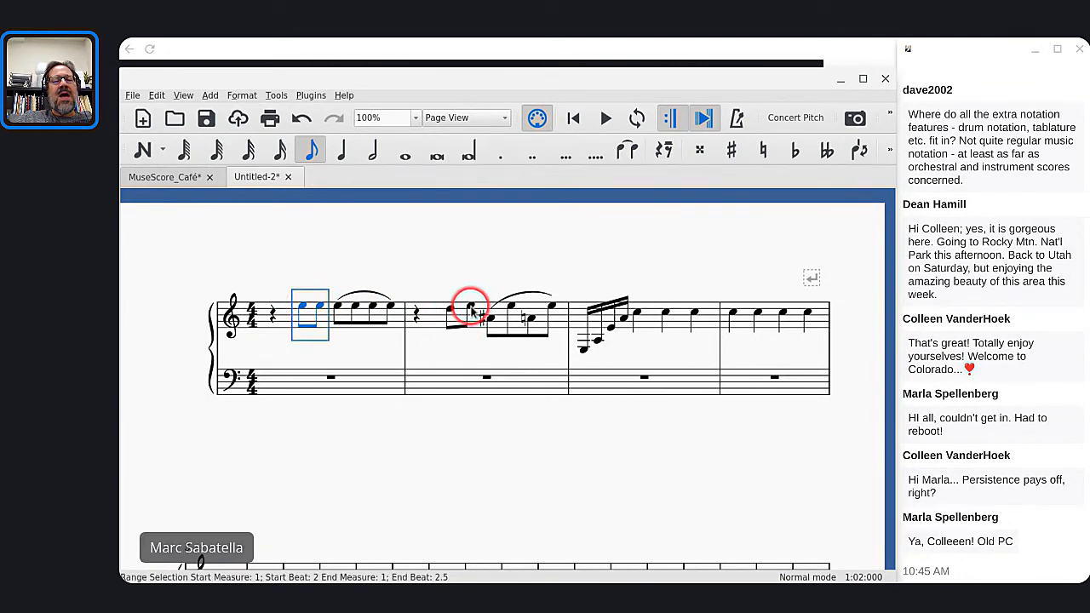
Step: Toggle the second measure's first eighth note between D and D sharp, ending on D sharp, and briefly select the measure's slur
left_click(450, 309)
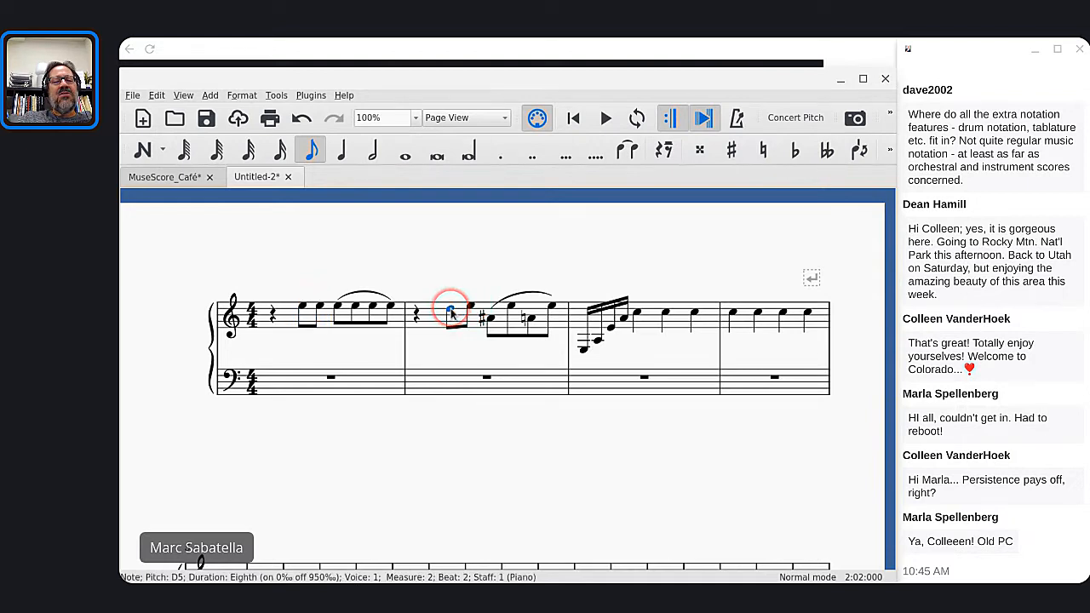
key("Up")
left_click(448, 311)
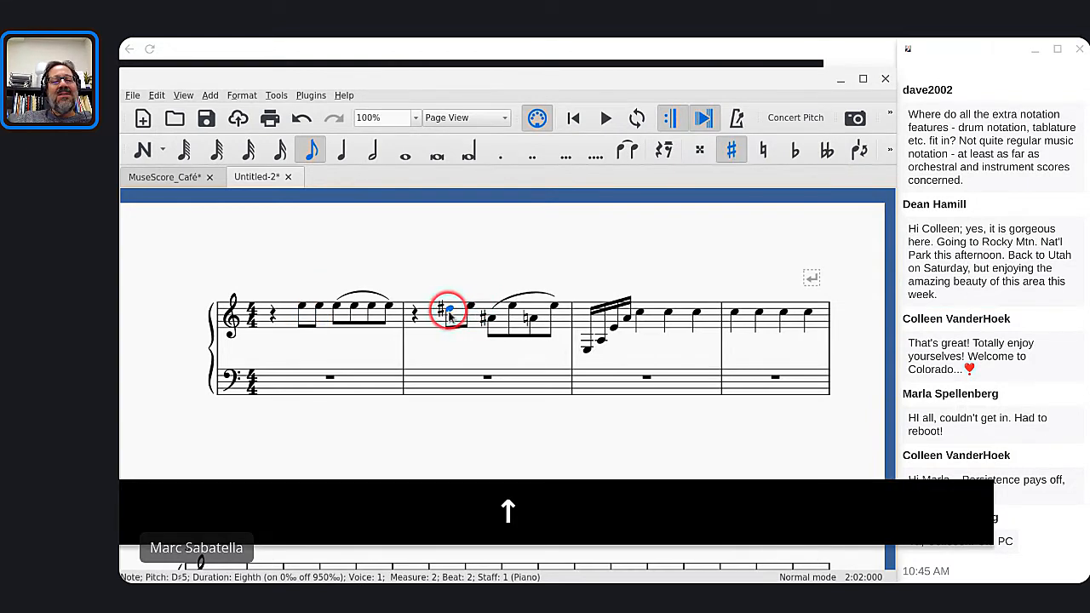
key("Down")
key("Up")
left_click(449, 309)
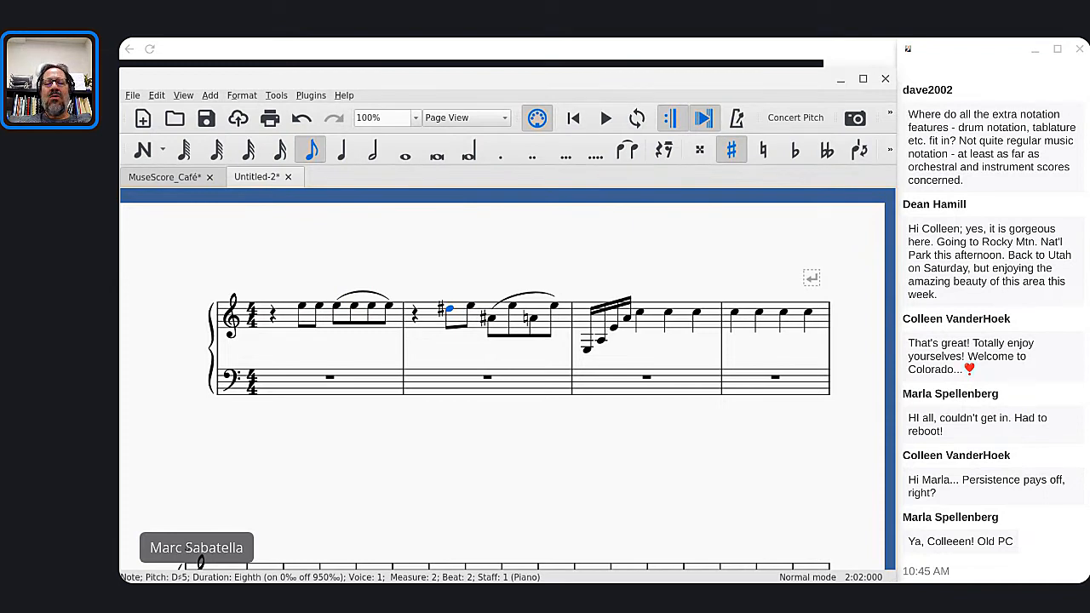
left_click(511, 300)
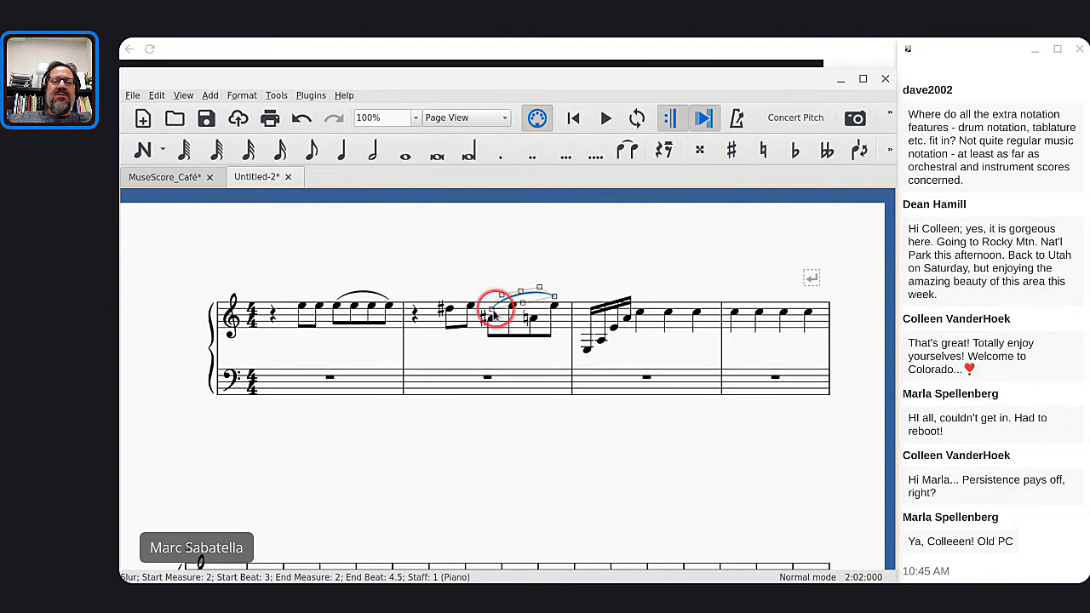
left_click(493, 267)
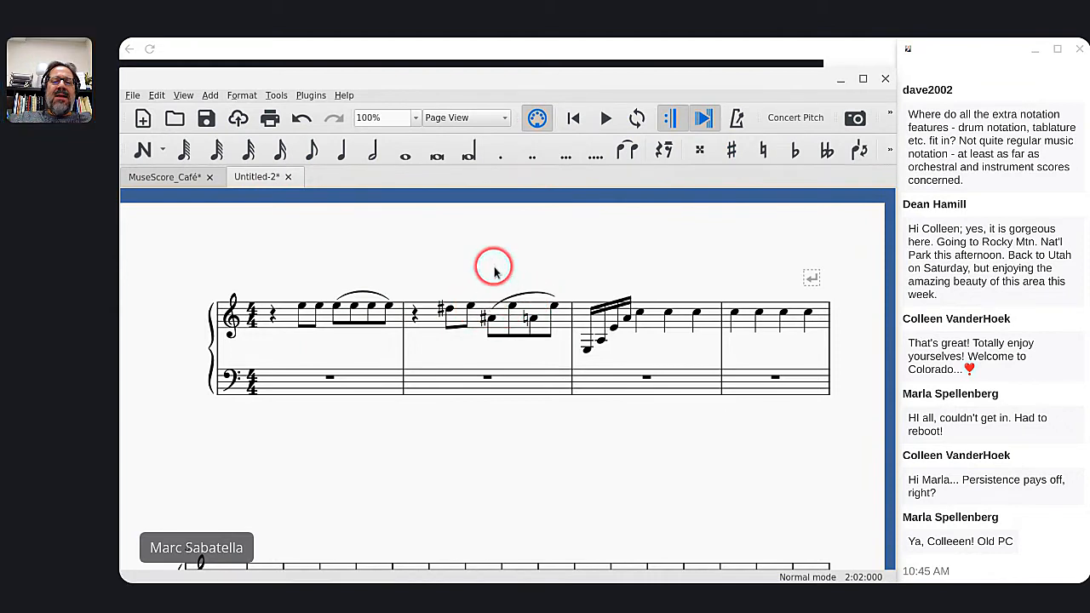
Step: Raise the second measure's first eighth note to E and lower it to E flat
left_click(446, 315)
key("Up")
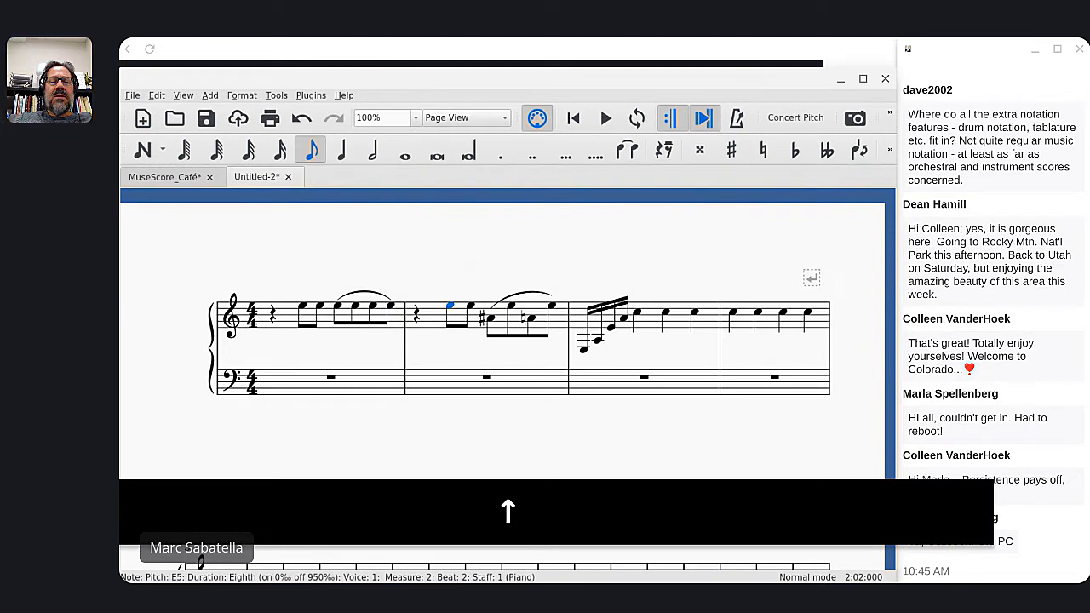
key("Down")
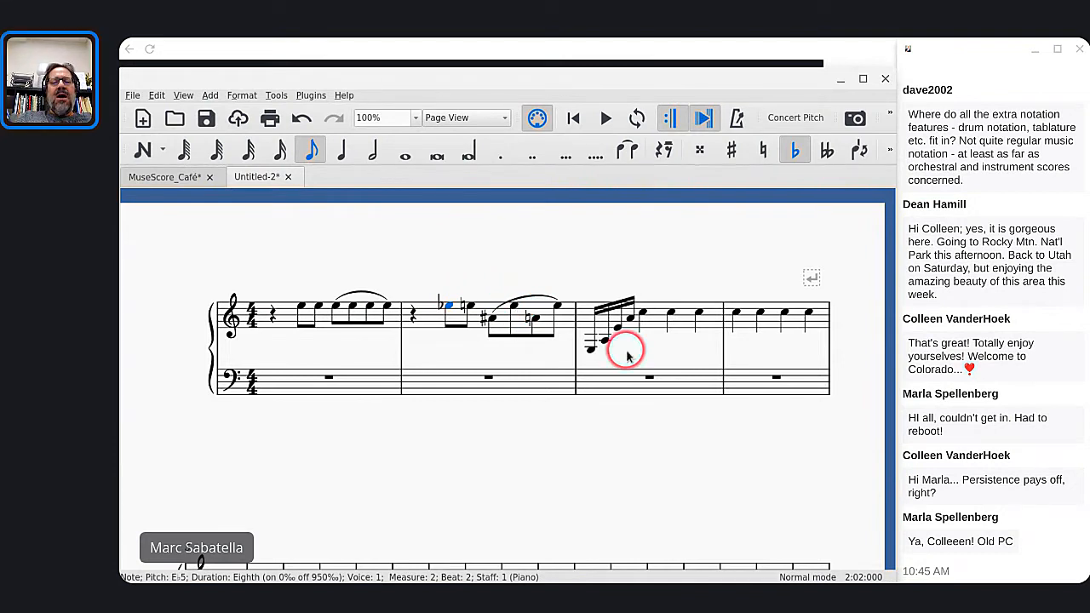
Step: Select the third measure's first sixteenth note and move note by note to the fourth sixteenth
scroll(596, 316, "right", 3)
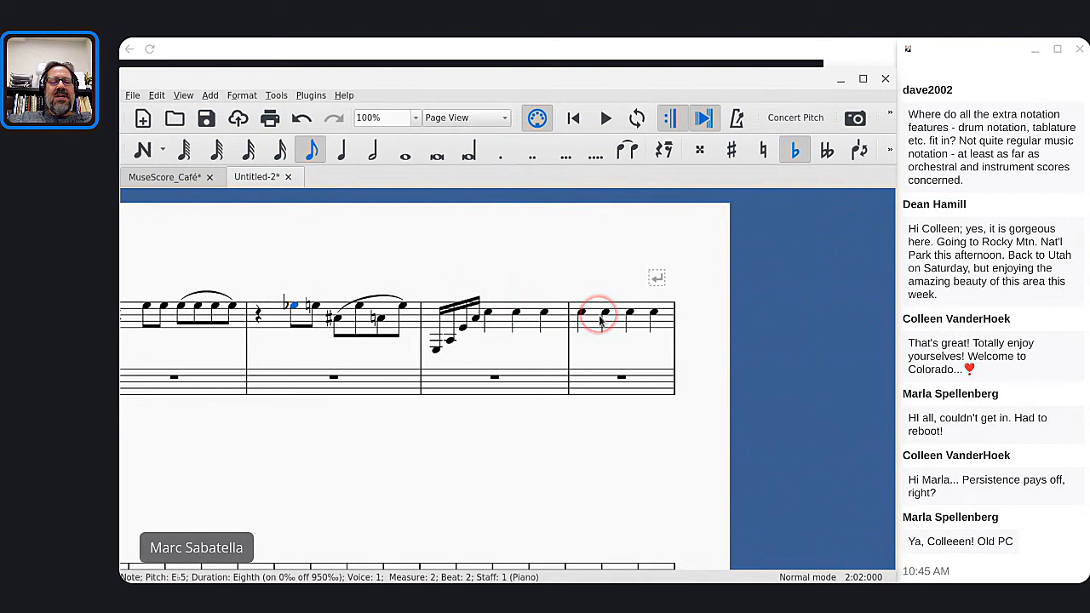
left_click(435, 349)
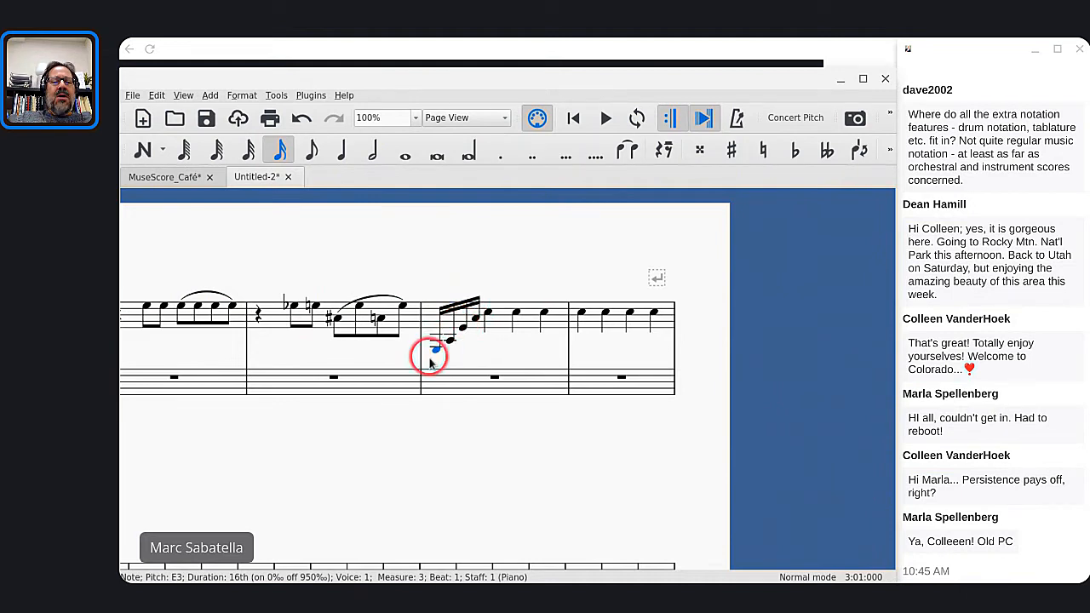
key("Right")
key("Right")
key("Right")
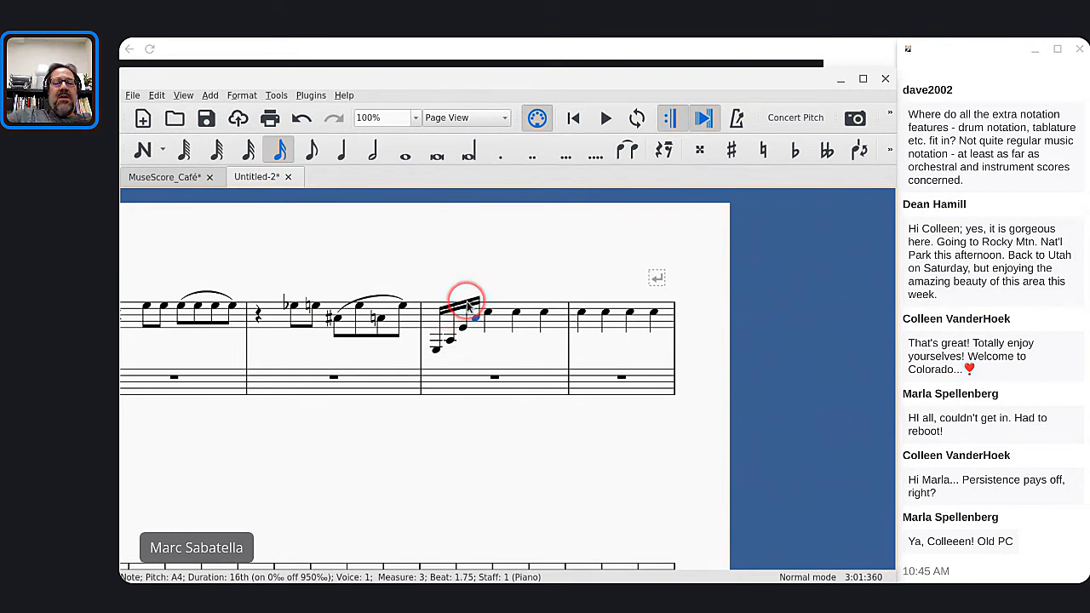
Step: Enlarge the score view, select the whole third treble measure, and step through its four sixteenth notes from the first
scroll(447, 314, "up", 5)
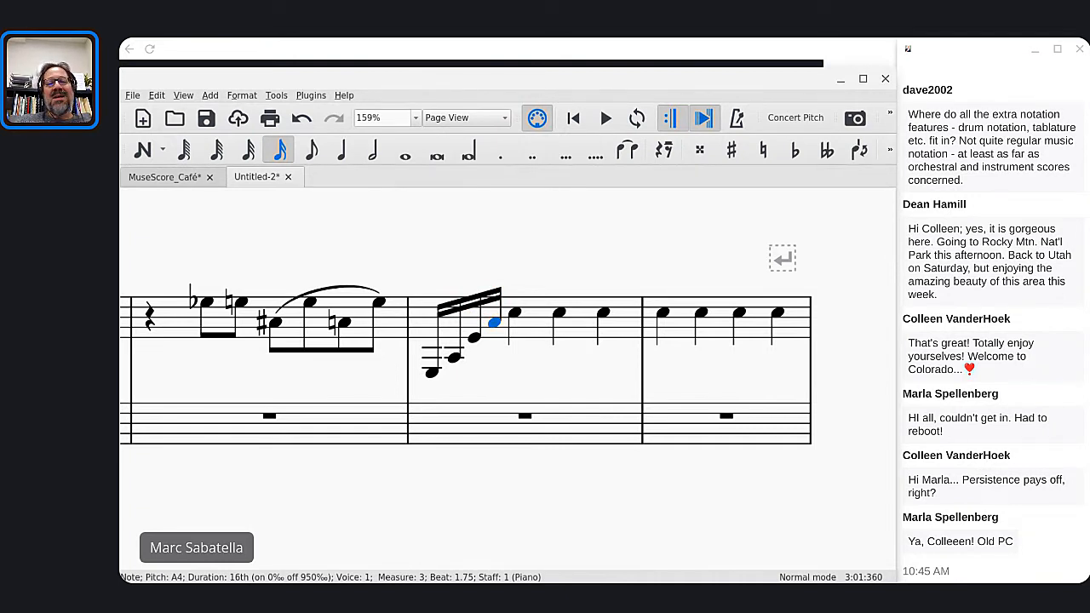
left_click(518, 326)
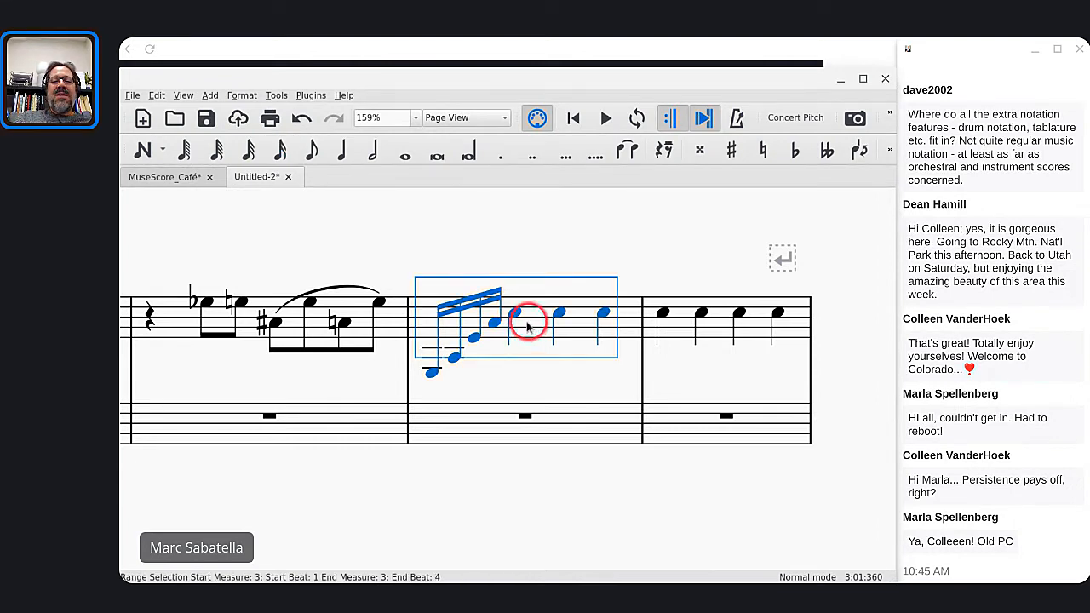
left_click(429, 377)
key("Right")
key("Right")
key("Right")
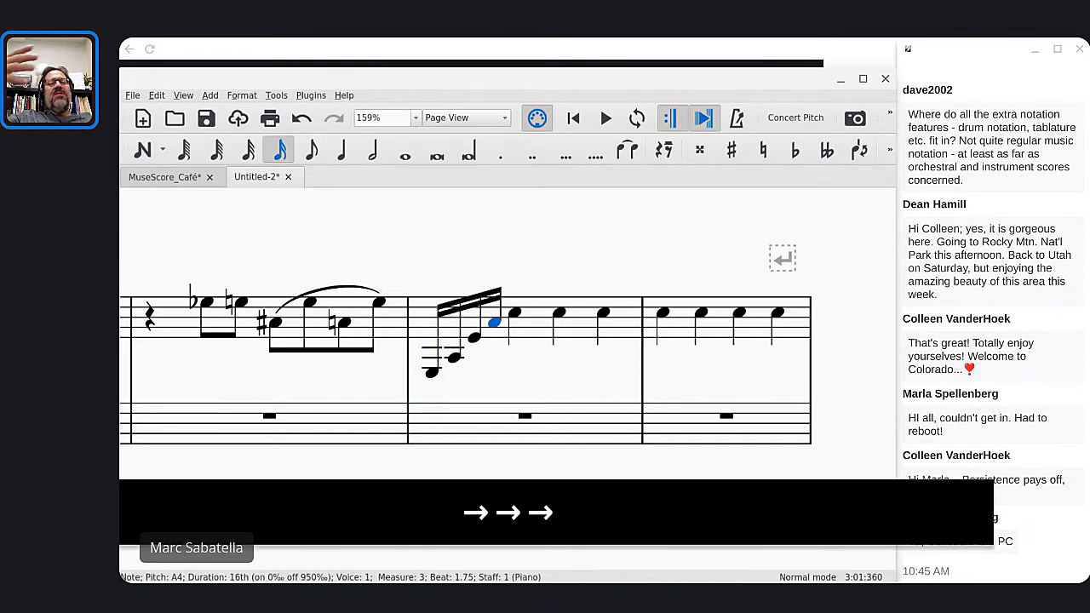
Step: Select the third measure's beat 2 quarter note, then the fourth measure's first quarter, and move through to its last
left_click(514, 315)
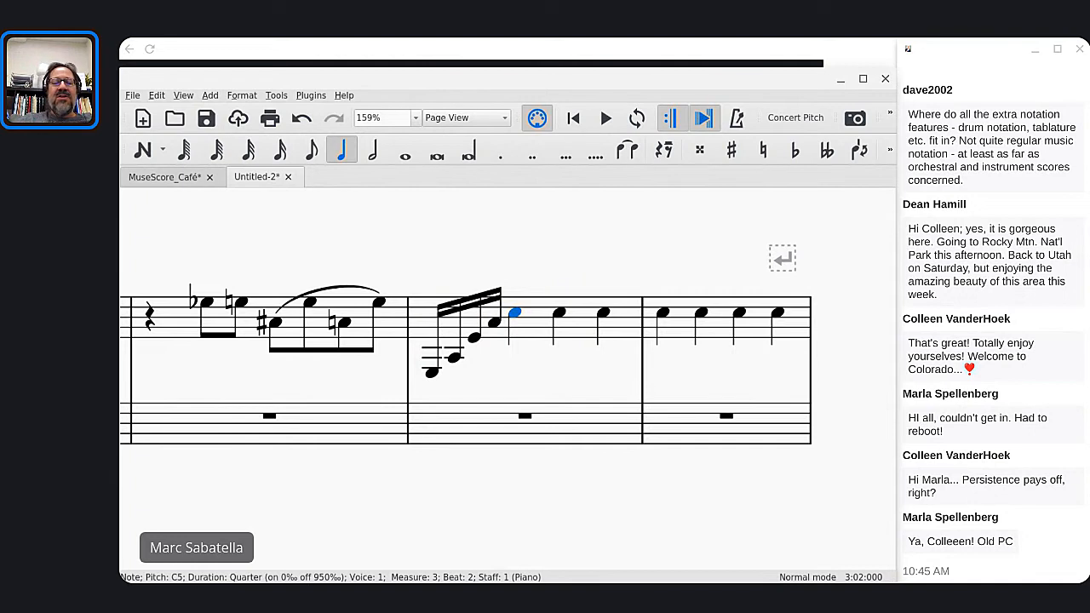
left_click(666, 316)
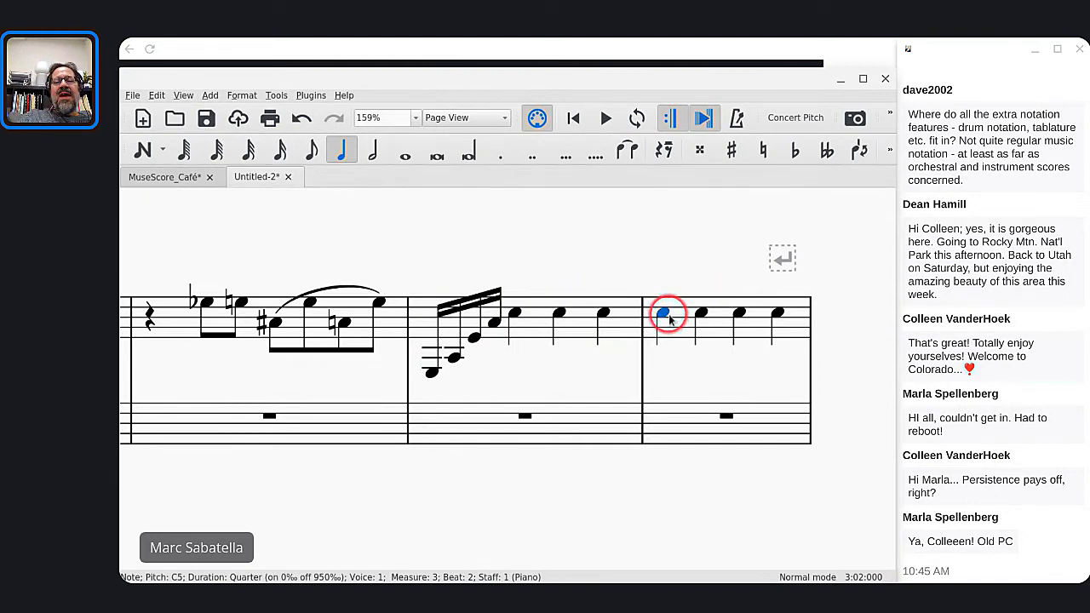
key("Right")
key("Right")
key("Right")
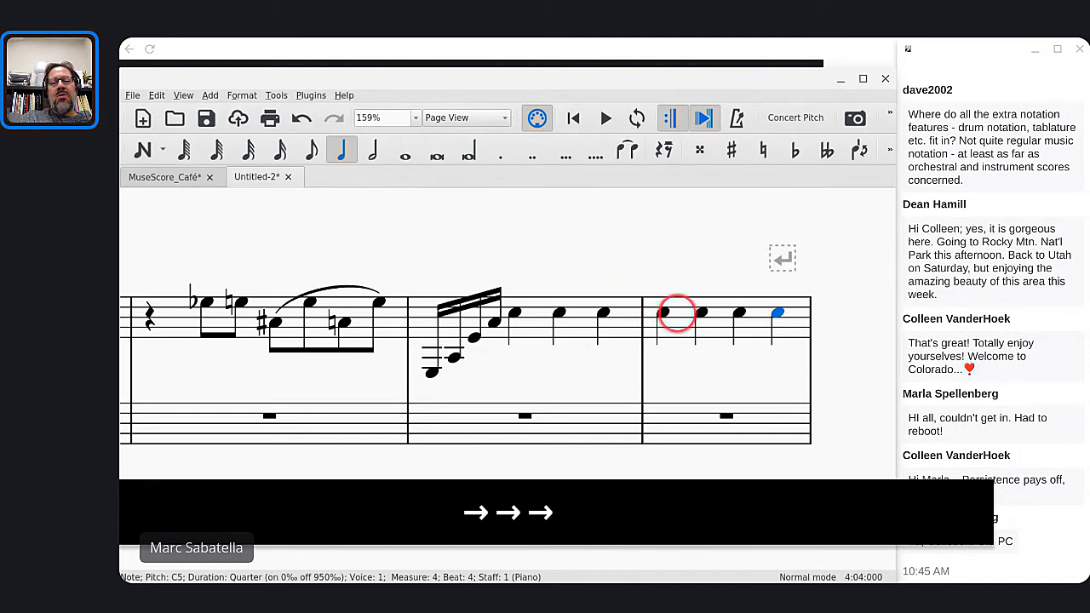
Step: Select measure 3's quarter notes on beats 3 and 2, measure 4's first quarter, and each of these treble measures in turn
left_click(558, 312)
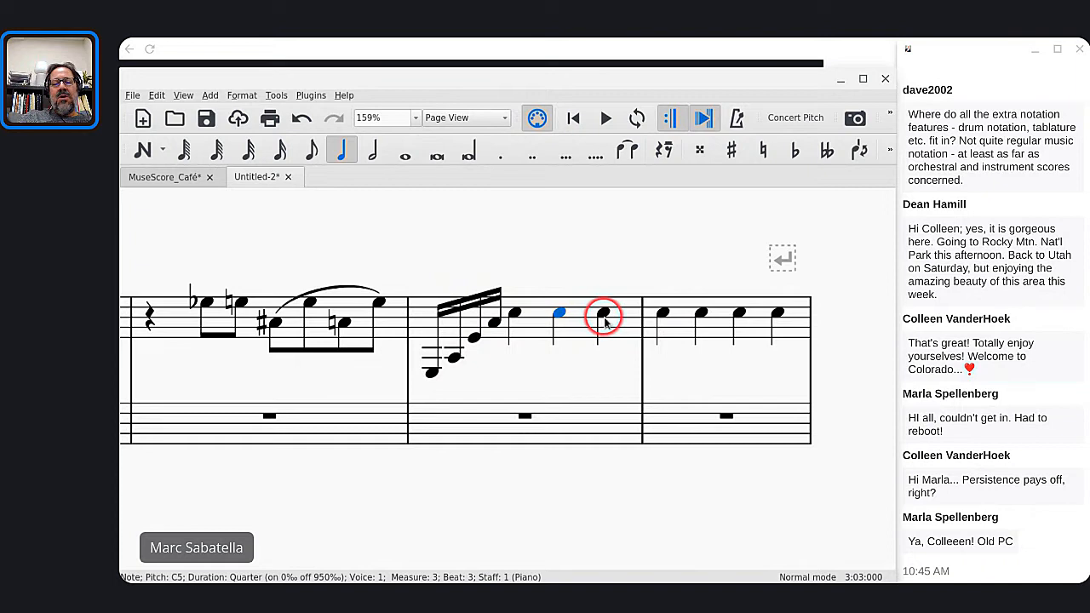
left_click(514, 314)
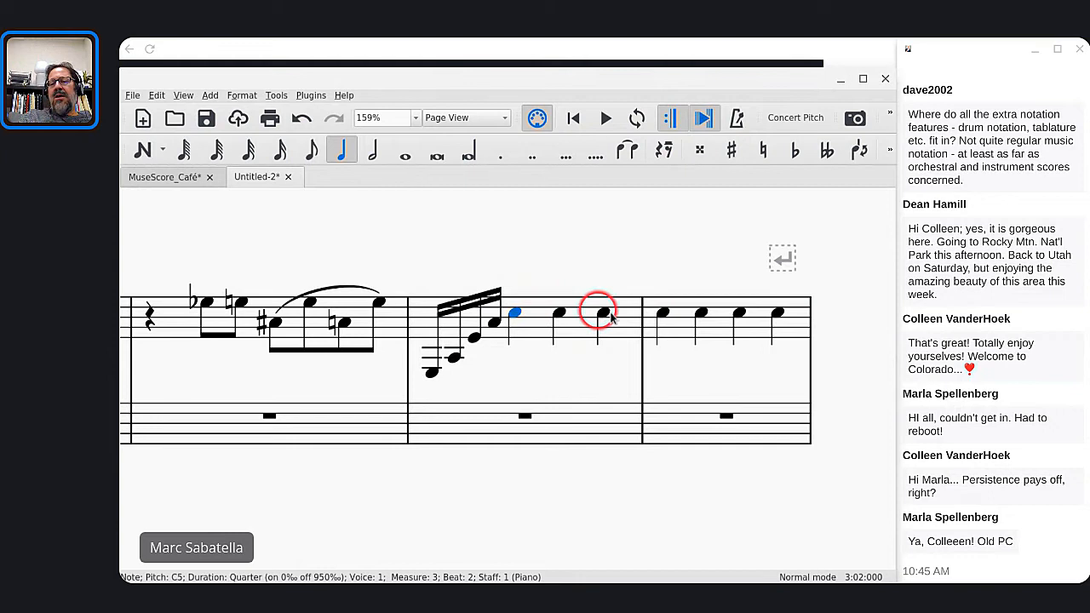
left_click(662, 314)
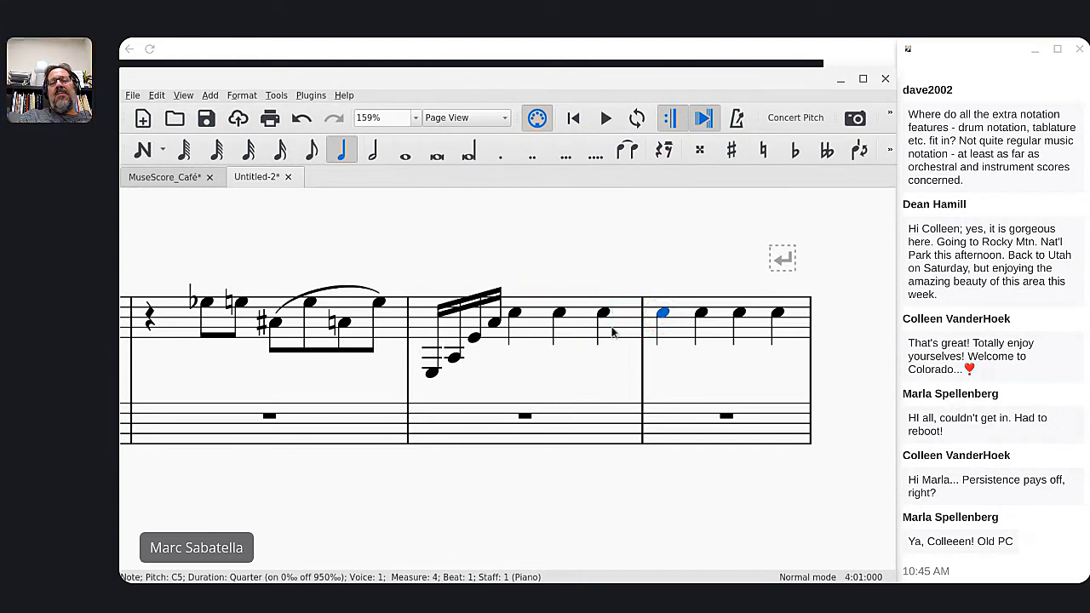
left_click(533, 325)
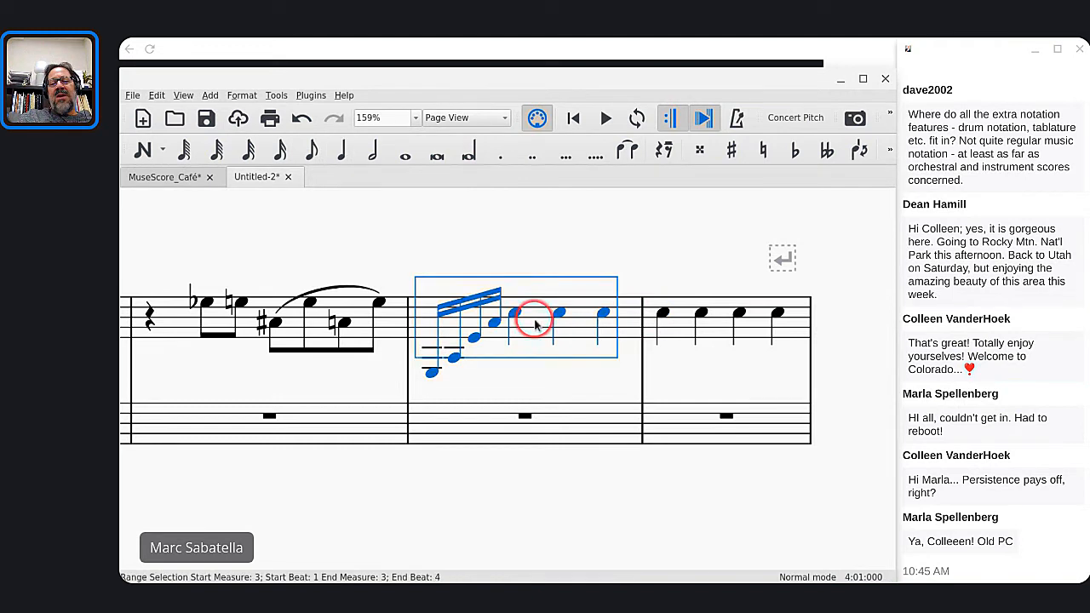
left_click(681, 332)
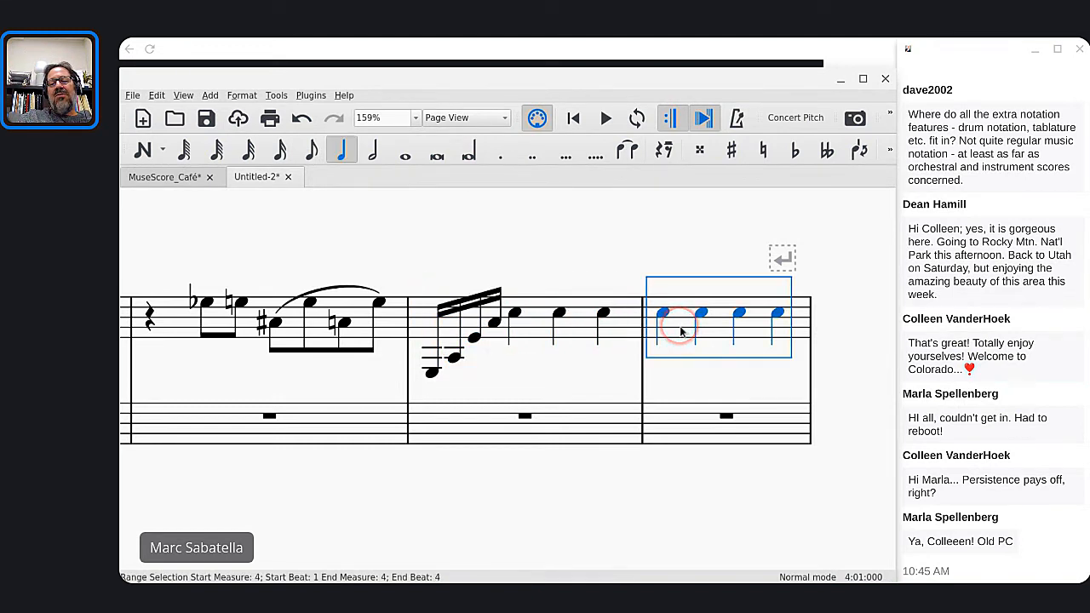
Step: Raise the flatted eighth note on beat 2 of treble measure 2 to E5 and extend the selection to the following eighth
scroll(681, 332, "left", 5)
scroll(612, 310, "left", 3)
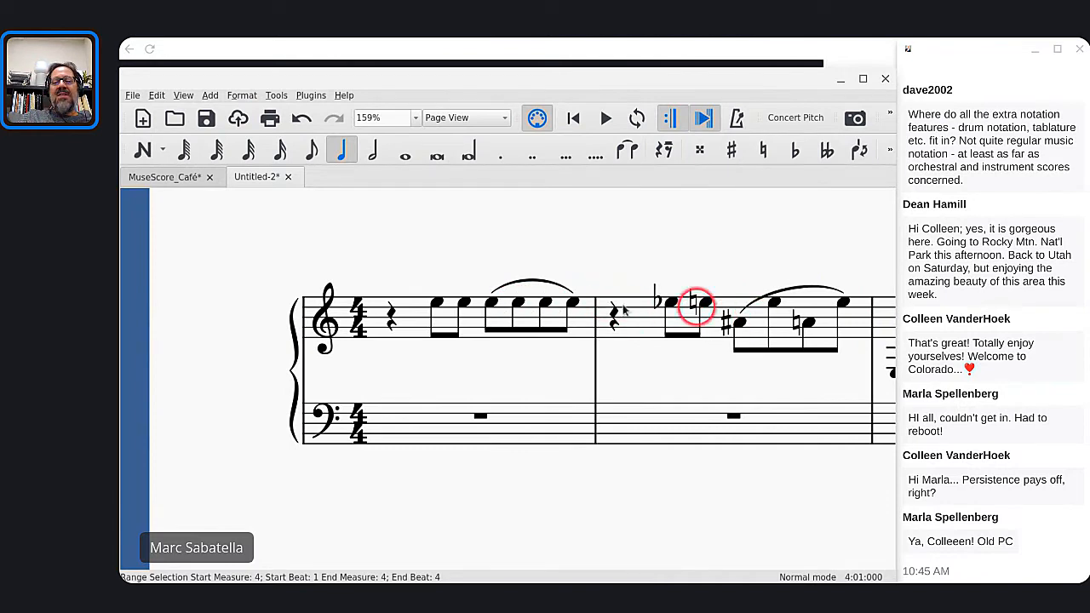
scroll(649, 315, "right", 2)
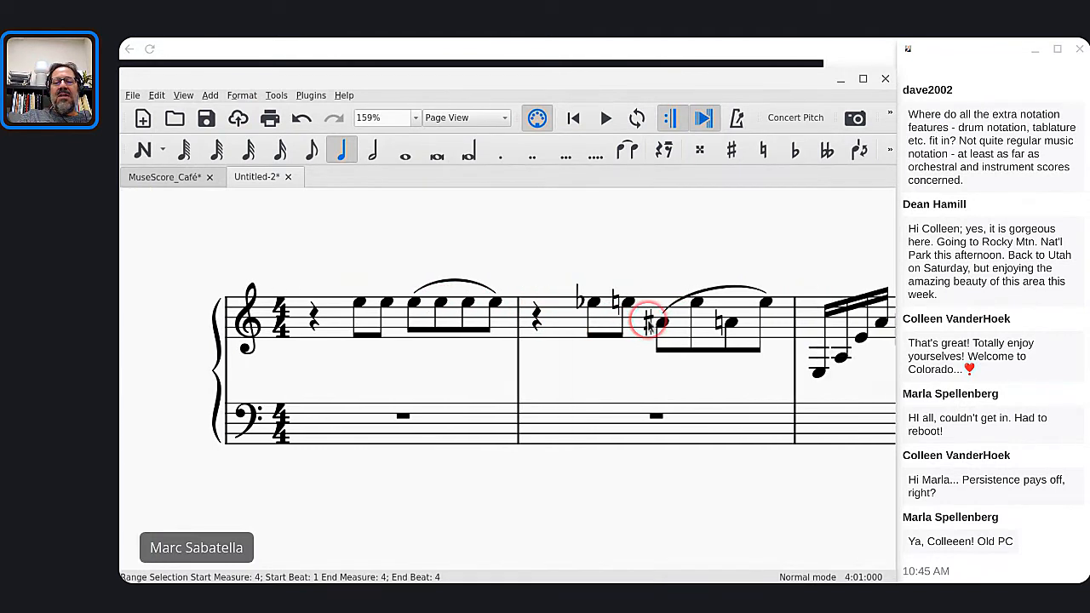
left_click(587, 300)
key("Up")
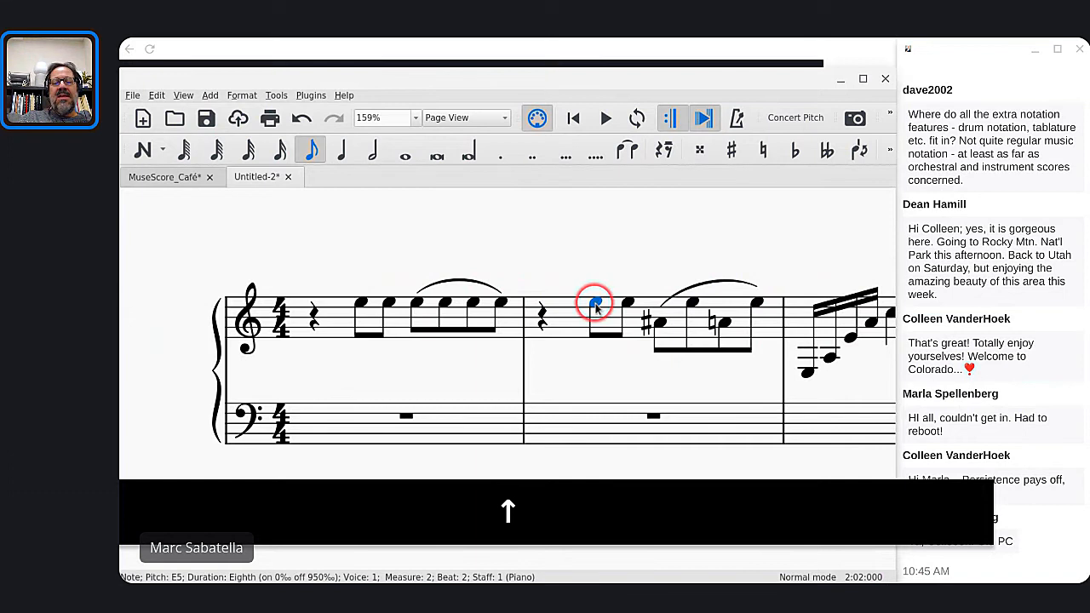
key("shift+Right")
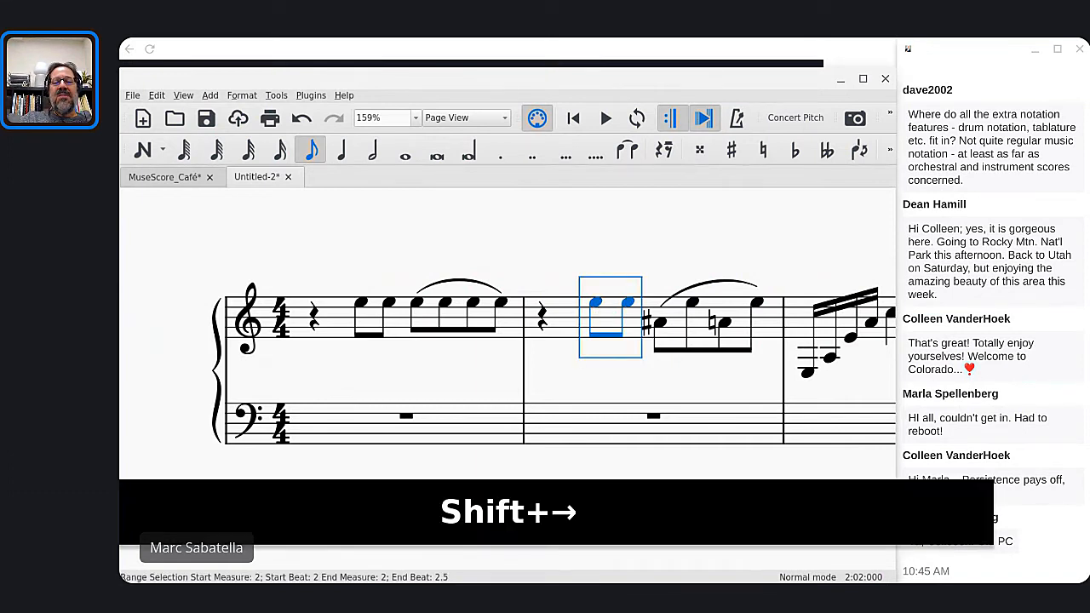
Step: Select the last two eighth notes of treble measure 1 as a range and set the zoom to 100%
left_click(471, 303)
key("shift+Right")
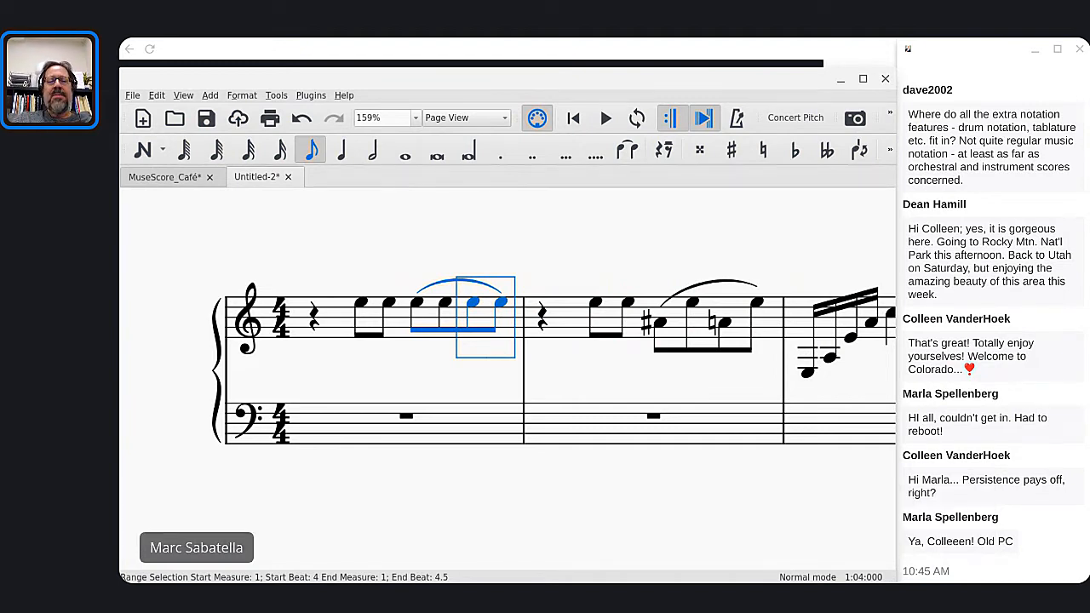
scroll(375, 399, "down", 2, "ctrl")
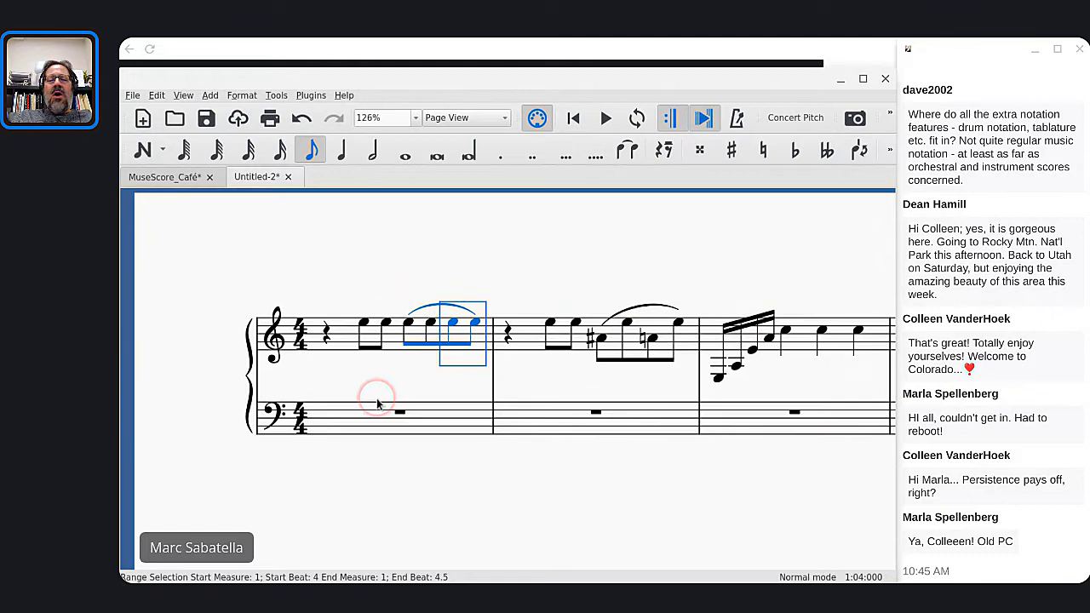
key("ctrl+0")
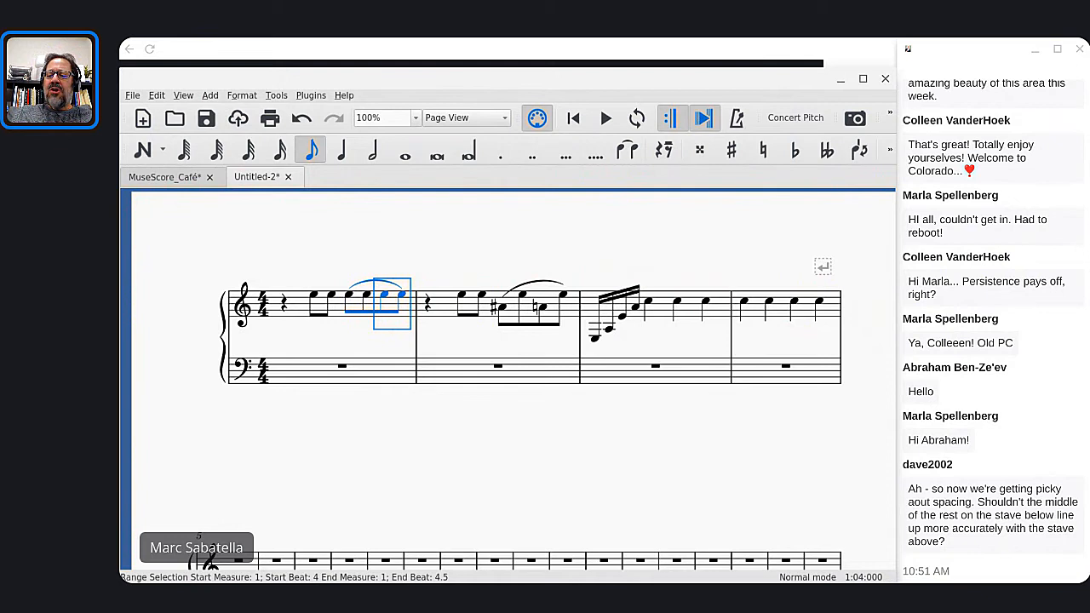
Step: Select the bass staff's full-measure rests in measures 2 and 3 to inspect their horizontal placement
left_click(497, 366)
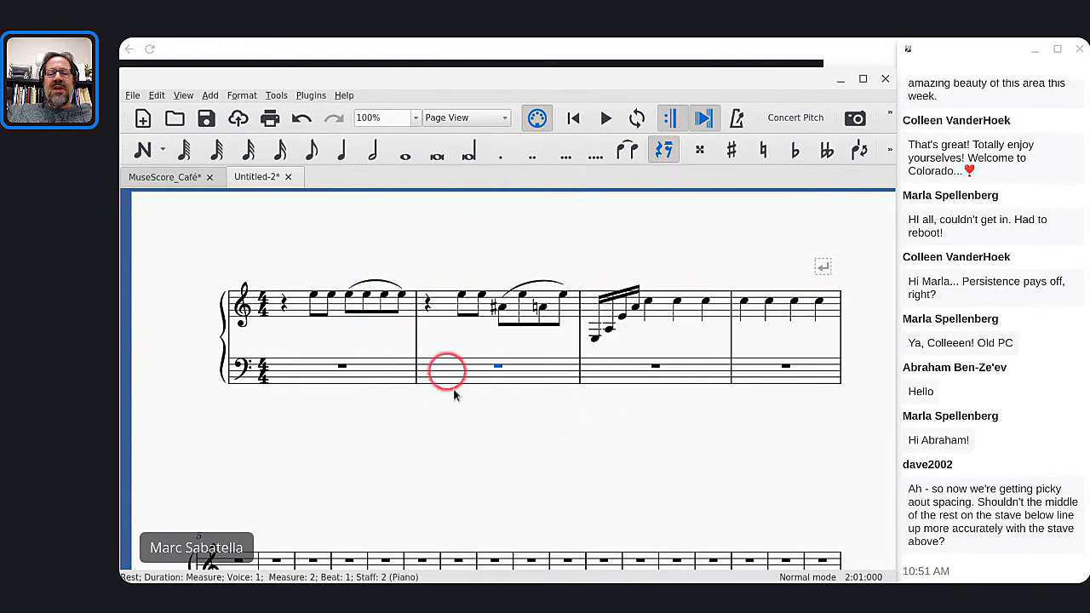
left_click(654, 367)
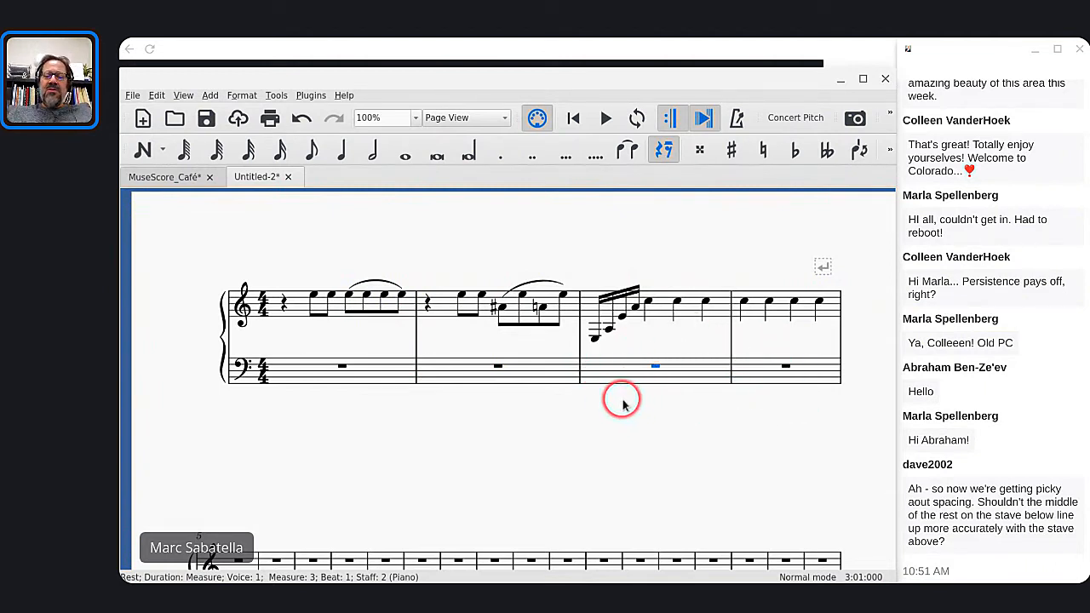
scroll(622, 400, "up", 5)
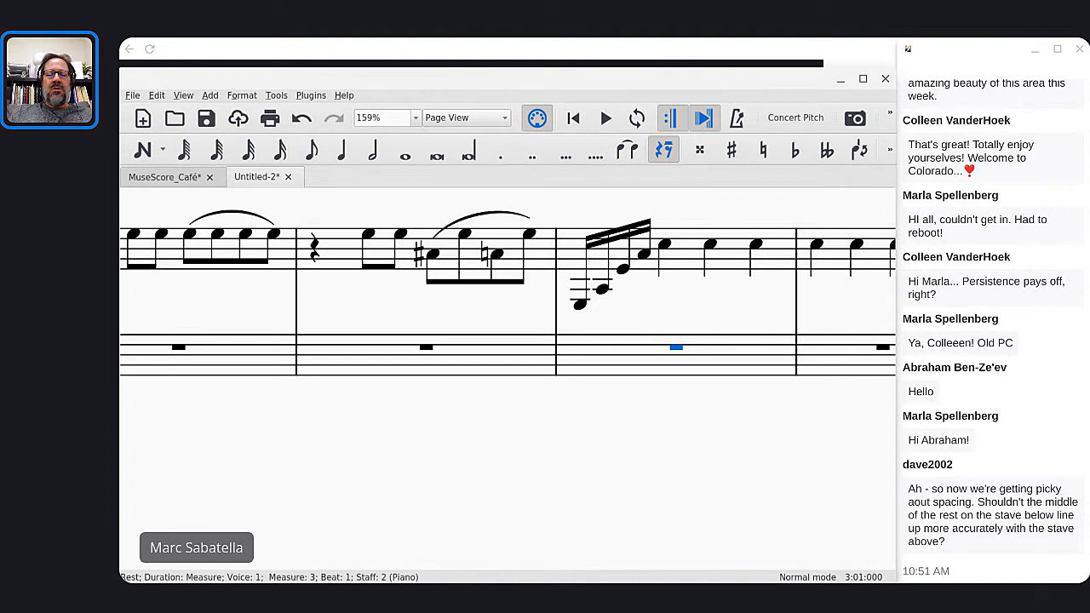
scroll(641, 328, "down", 5)
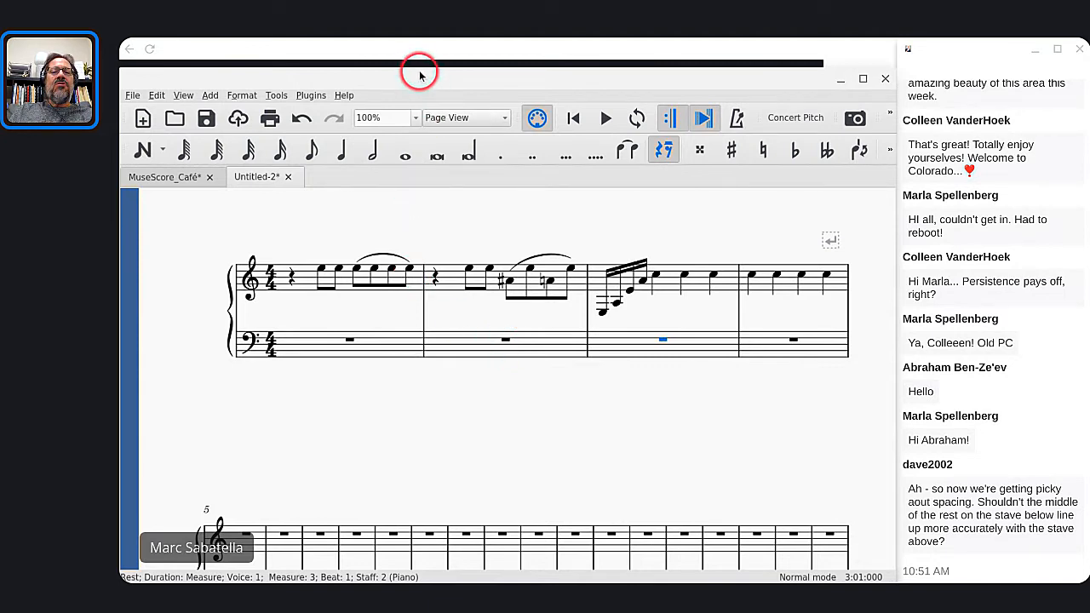
Step: Switch to the other MuseScore version's window and arrange the two windows one above the other so both scores are visible
left_click_drag(419, 66, 433, 244)
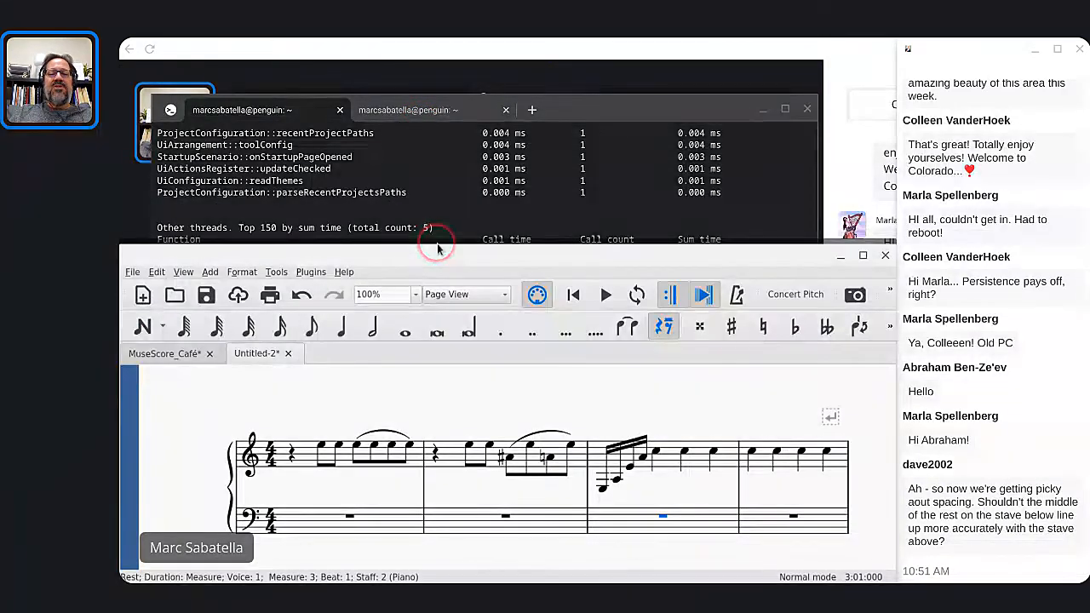
key("alt+Tab")
key("alt+Tab")
key("alt+Tab")
key("alt+Tab")
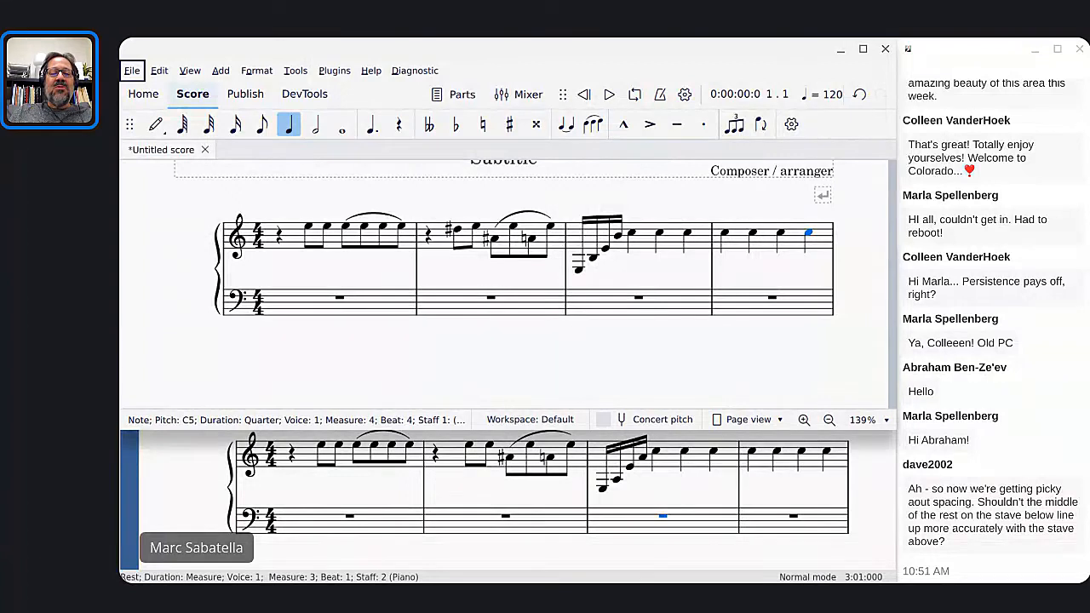
key("alt+Tab")
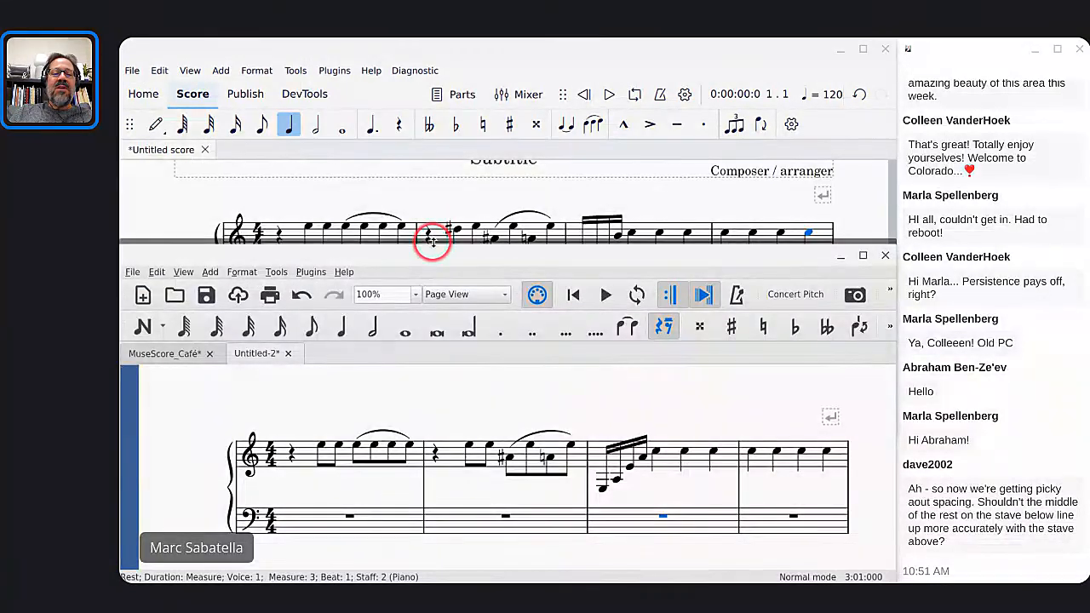
left_click_drag(431, 239, 437, 312)
left_click_drag(443, 444, 440, 423)
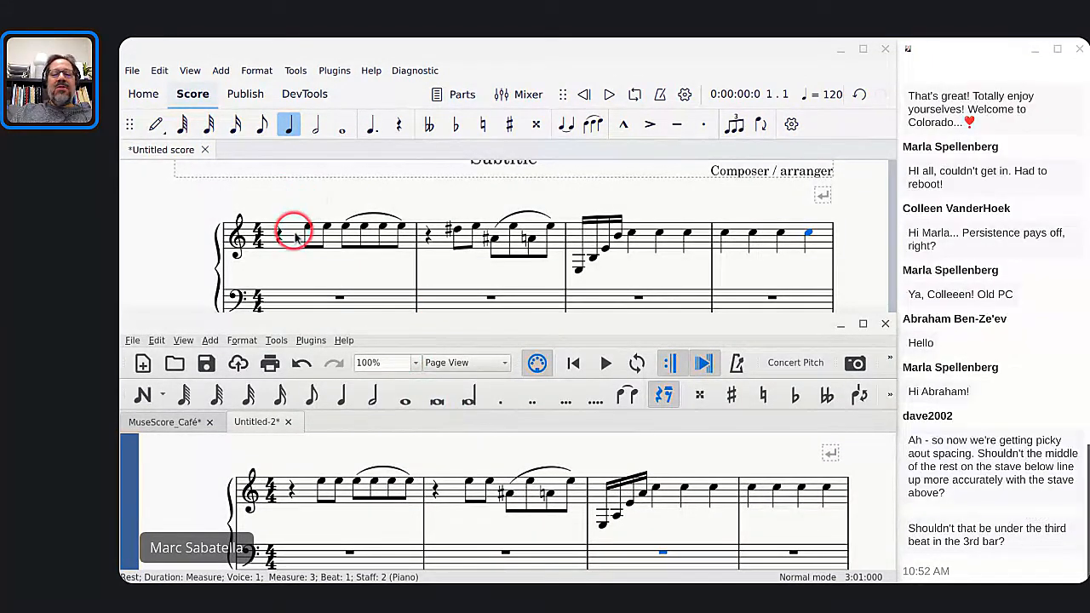
Step: Select treble measure 1 in both scores, the lower score's measure 3 bass rest, and the upper score's measure 1 beat 2 beam
left_click(295, 237)
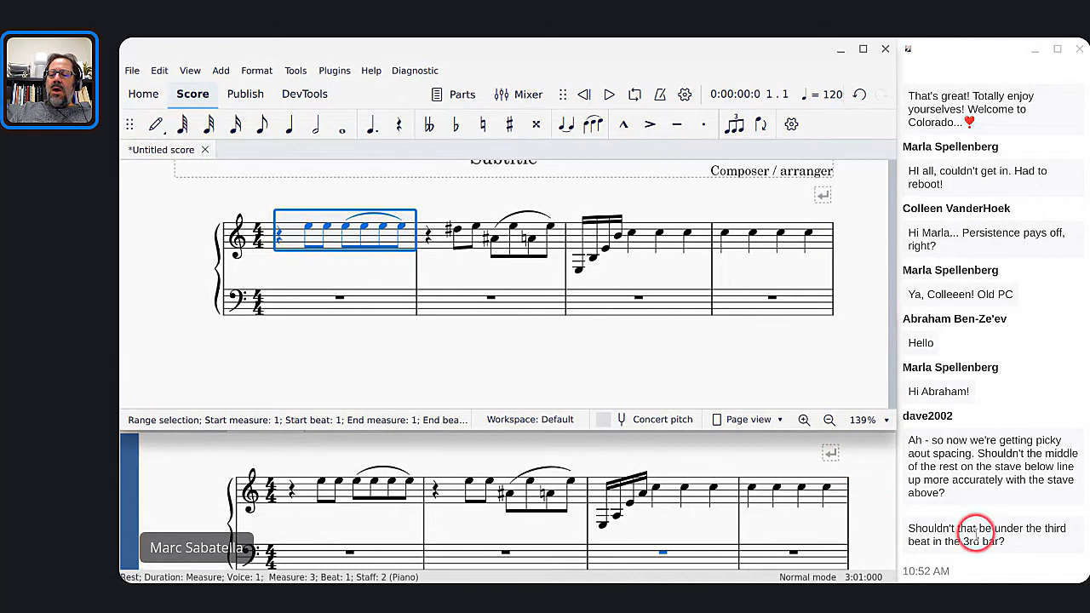
left_click(705, 509)
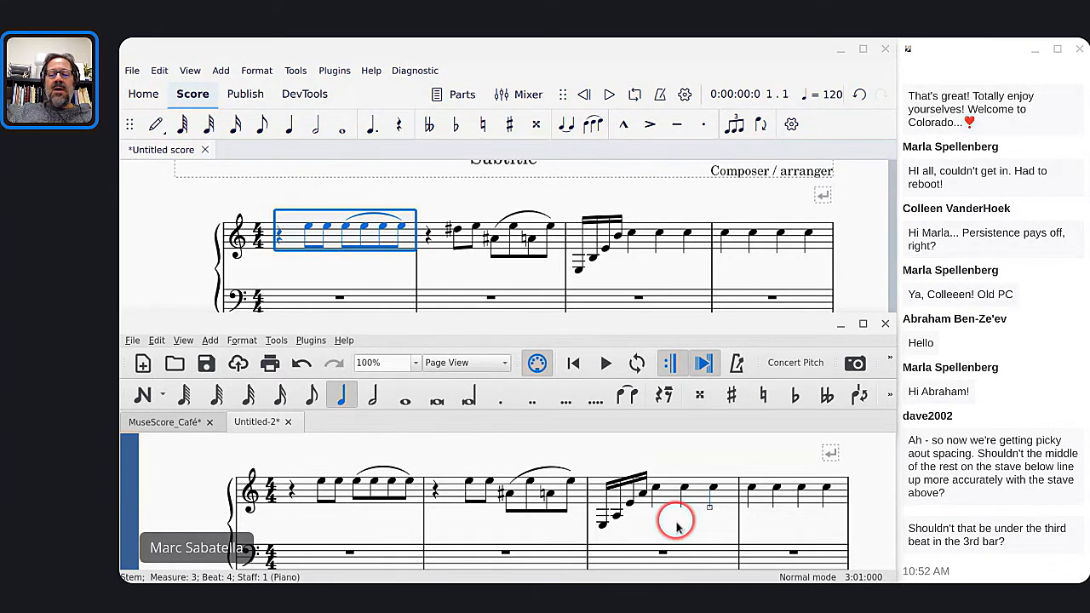
left_click(664, 553)
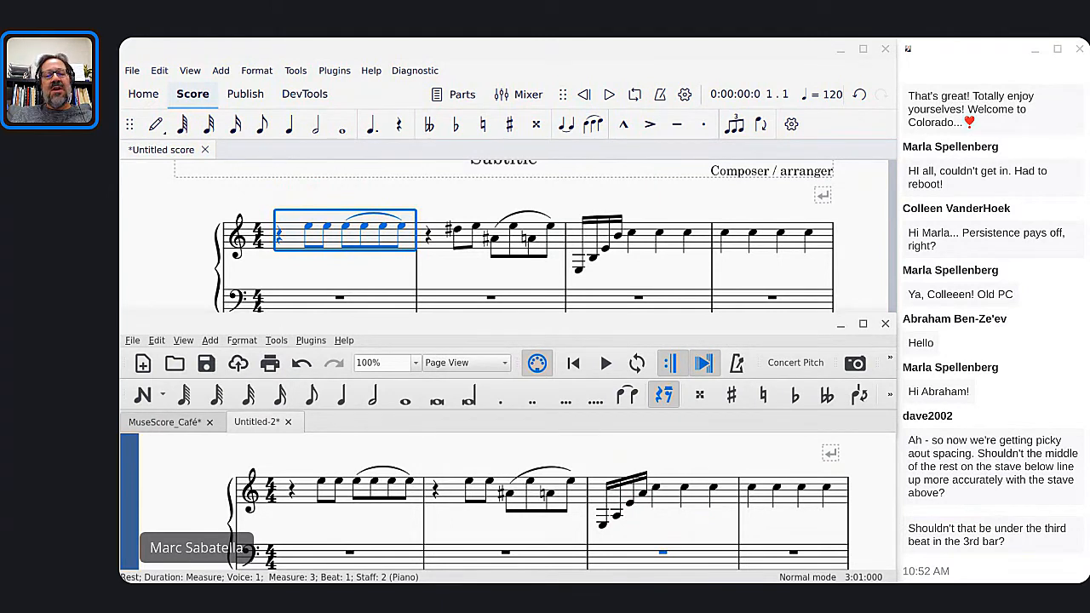
left_click(302, 498)
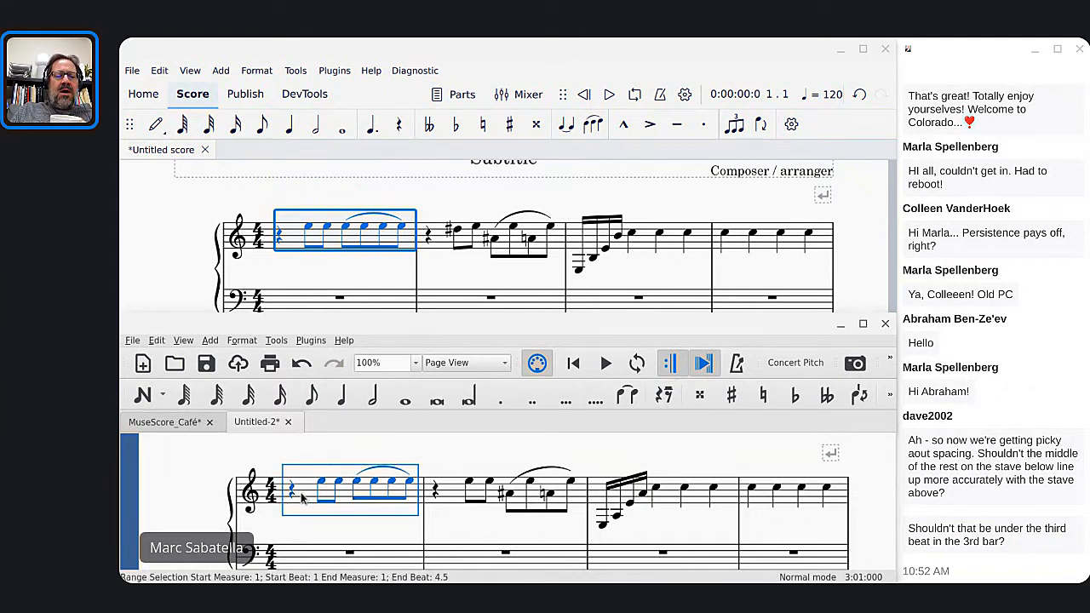
left_click(297, 241)
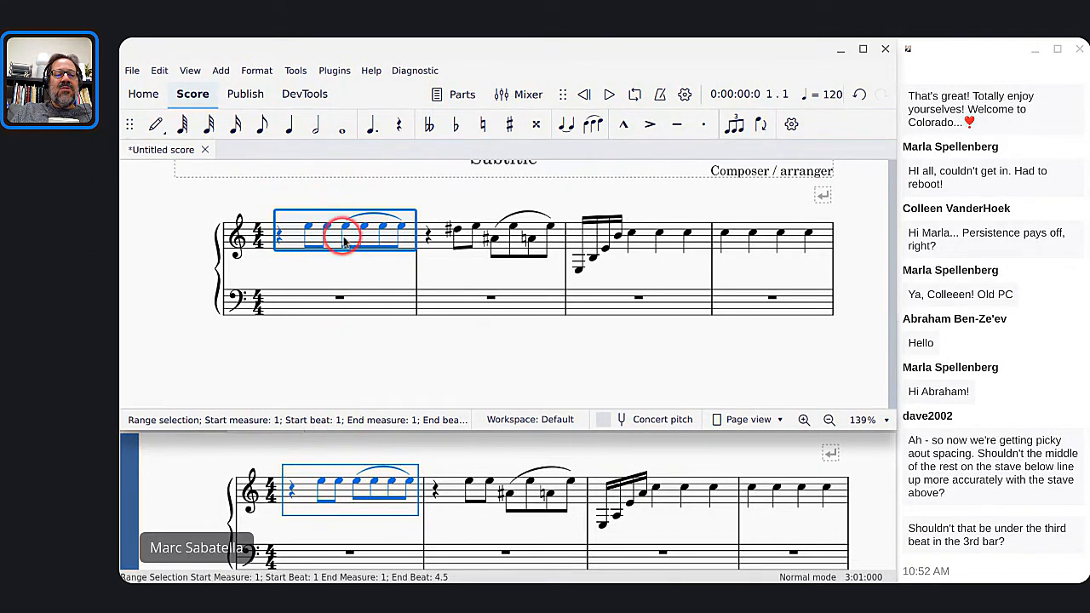
left_click(317, 249)
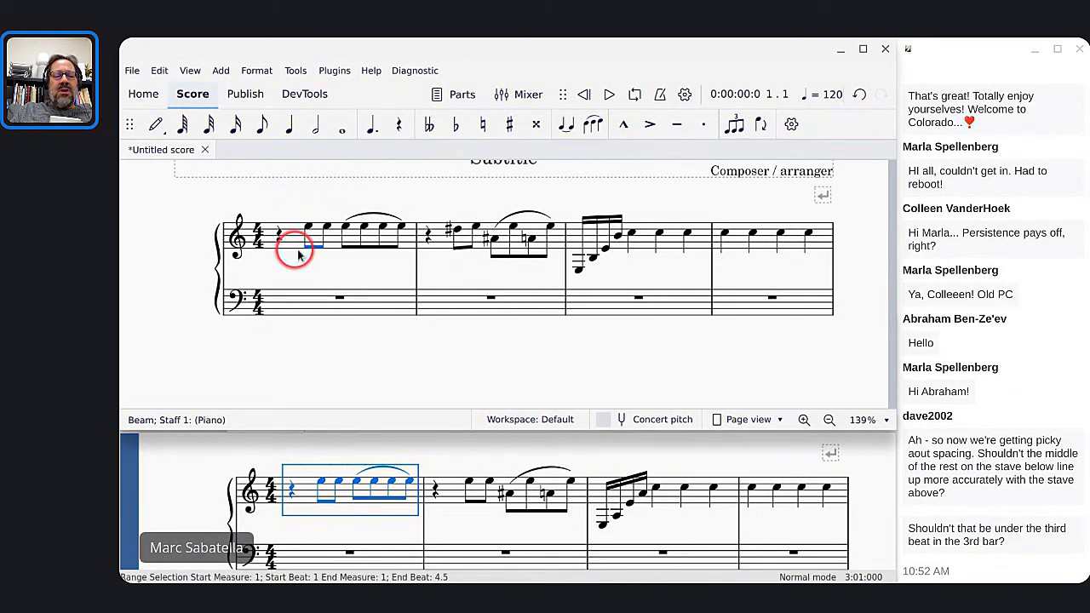
Step: Raise the sharped eighth note on beat 2 of the upper score's measure 2 to E5
left_click(438, 245)
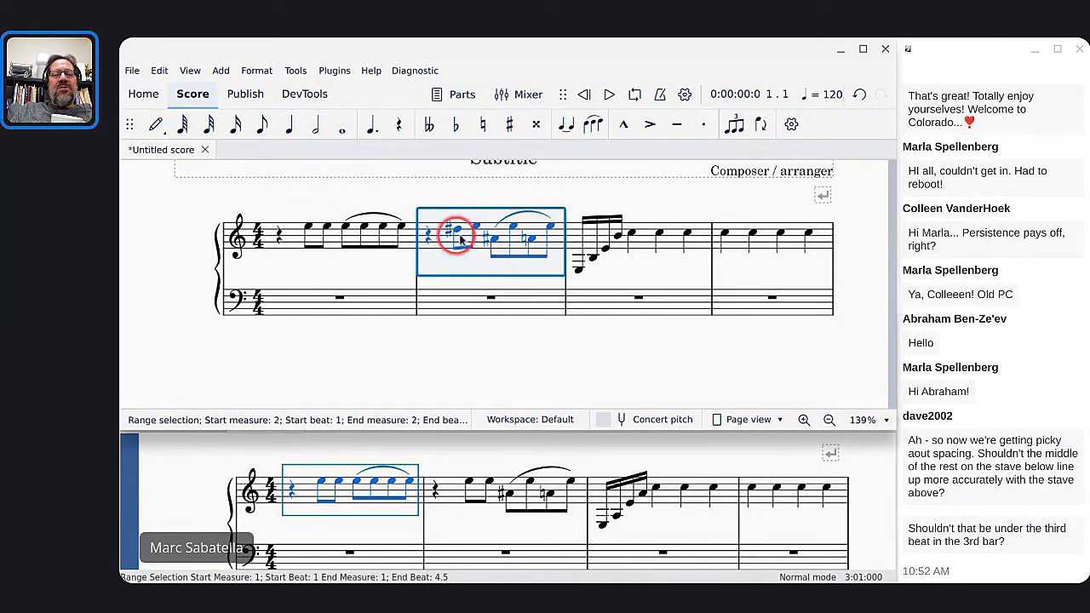
left_click(456, 230)
key("Up")
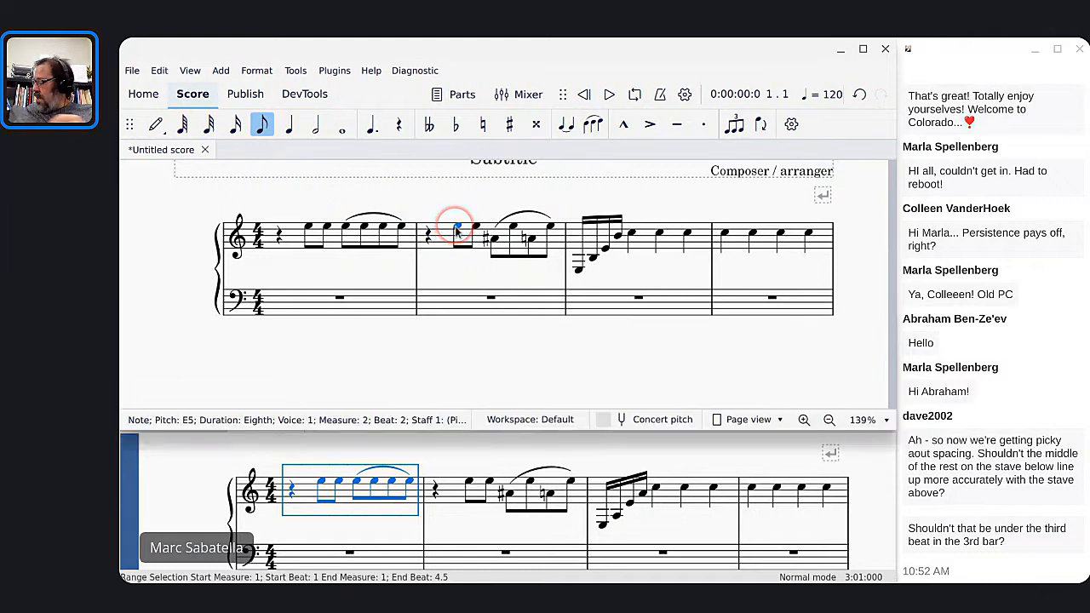
Step: In the lower score, range-select the eighth-note pair on measure 2 beat 2, measure 1's beat 4 pair, and the first pair again
left_click(459, 489)
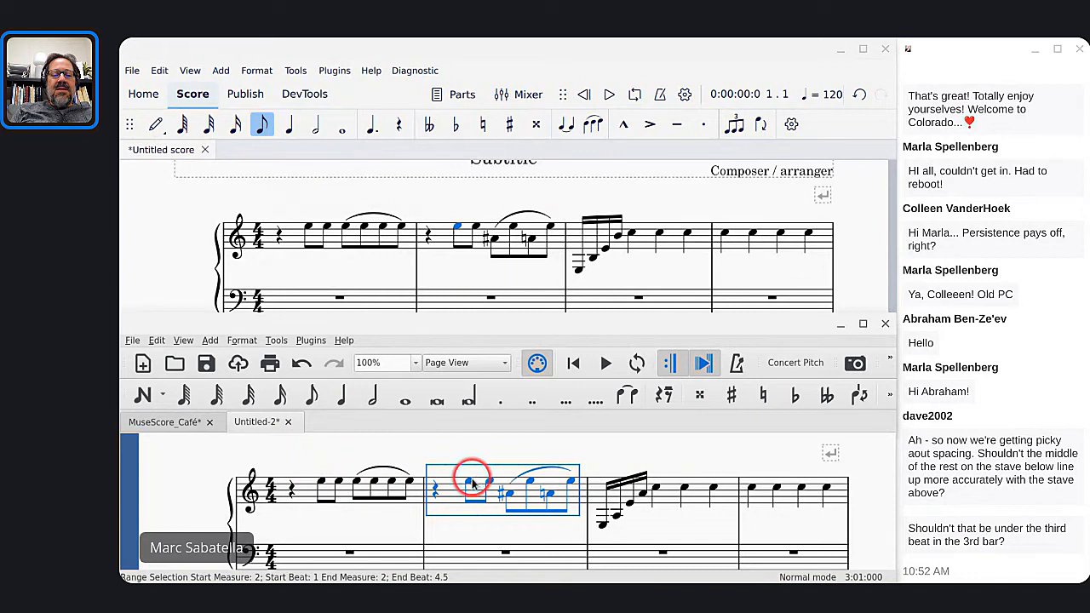
left_click(466, 490)
left_click(466, 489, "shift")
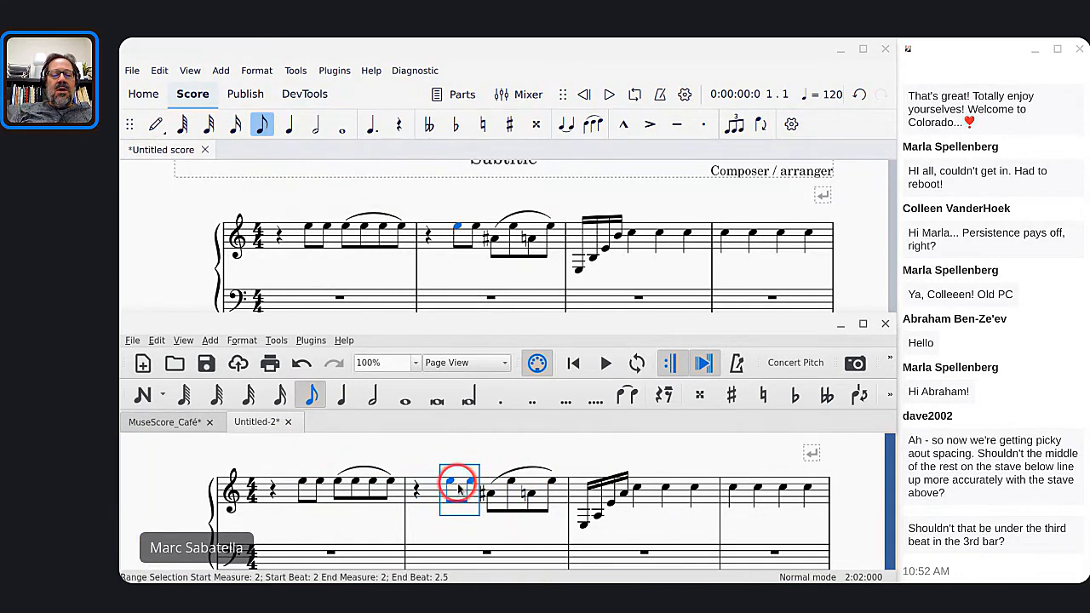
left_click(375, 484)
left_click(375, 483, "shift")
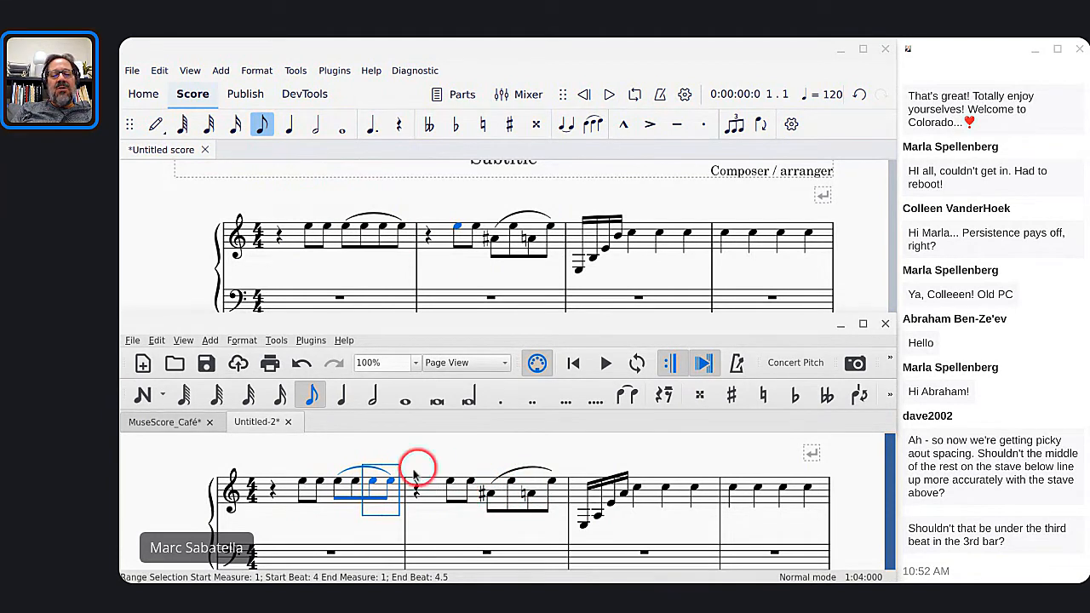
left_click(450, 487)
key("shift+Right")
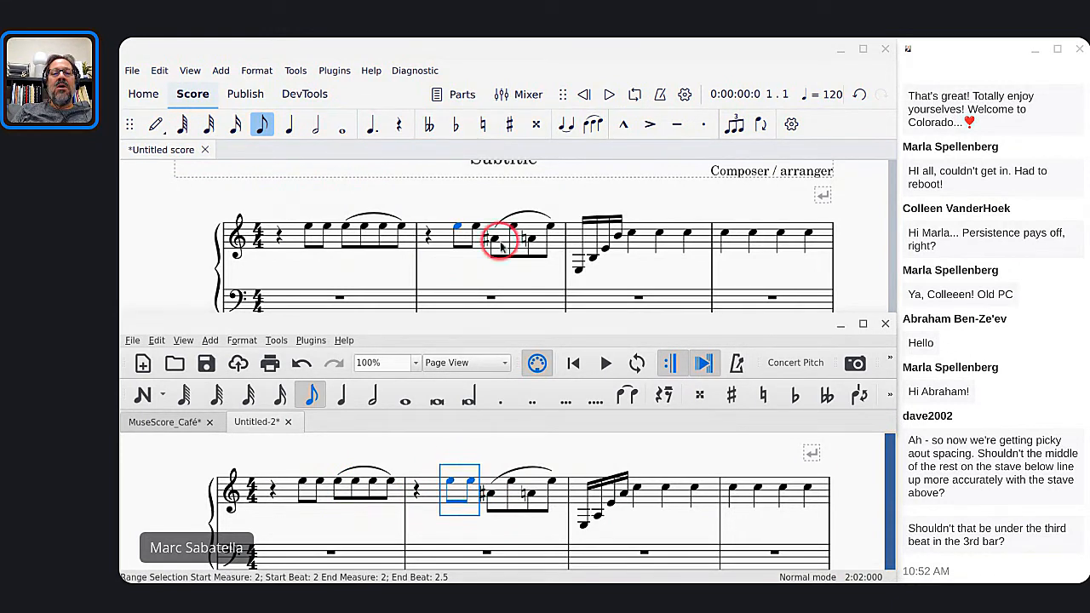
Step: Select the upper score's treble measure 2, then range-select its last four eighth notes starting from beat 3
left_click(463, 236)
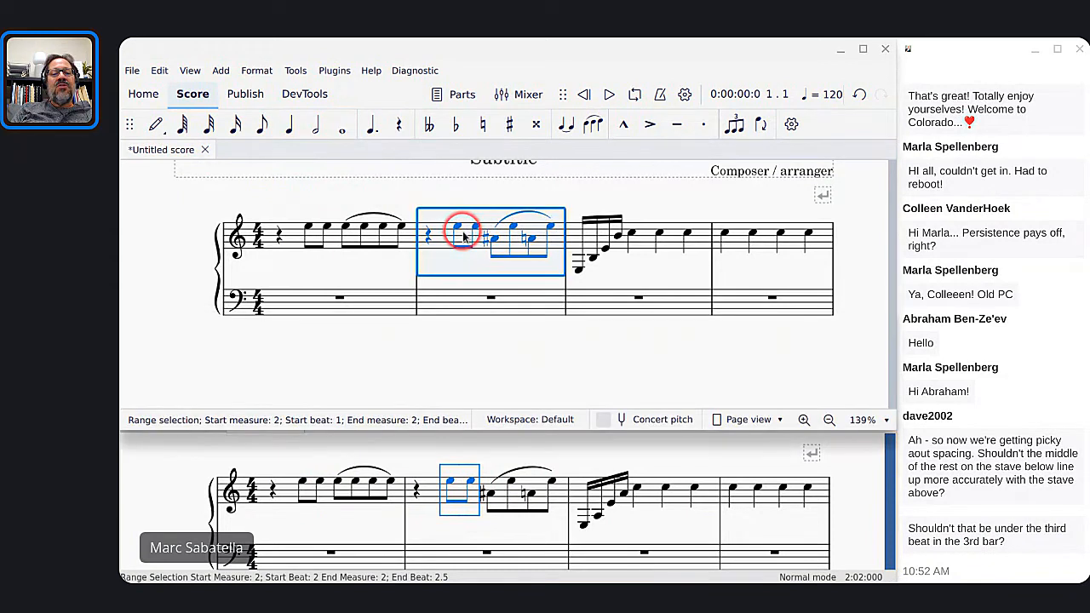
left_click(495, 242)
key("shift+Right")
key("shift+Right")
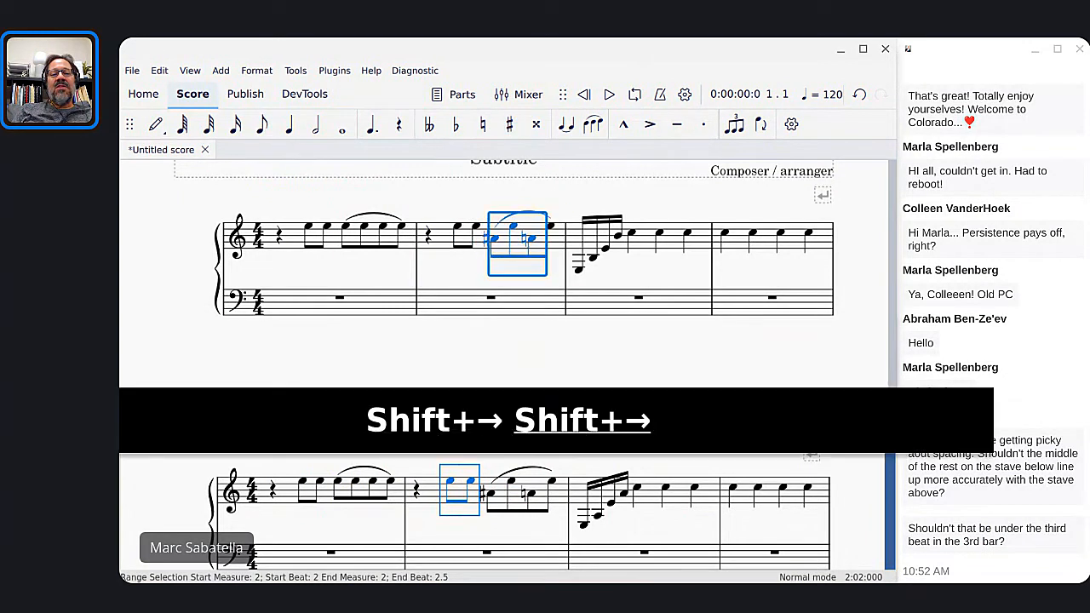
key("shift+Right")
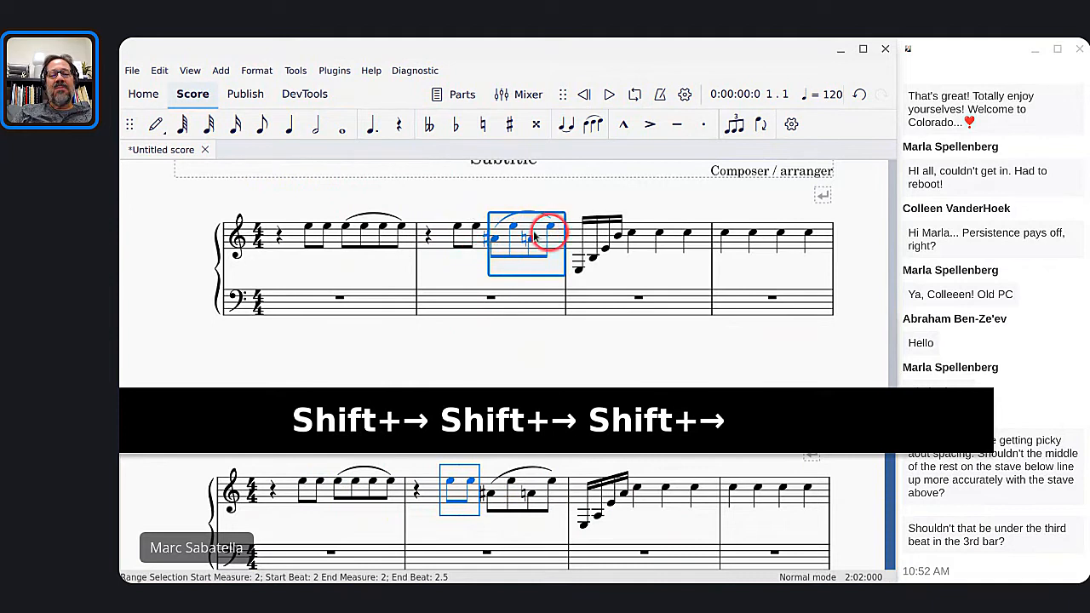
Step: In the upper score, range-select measure 2's beat 2 eighth-note pair, then select measure 1's beat 4 eighth note
left_click(455, 228)
key("shift+Right")
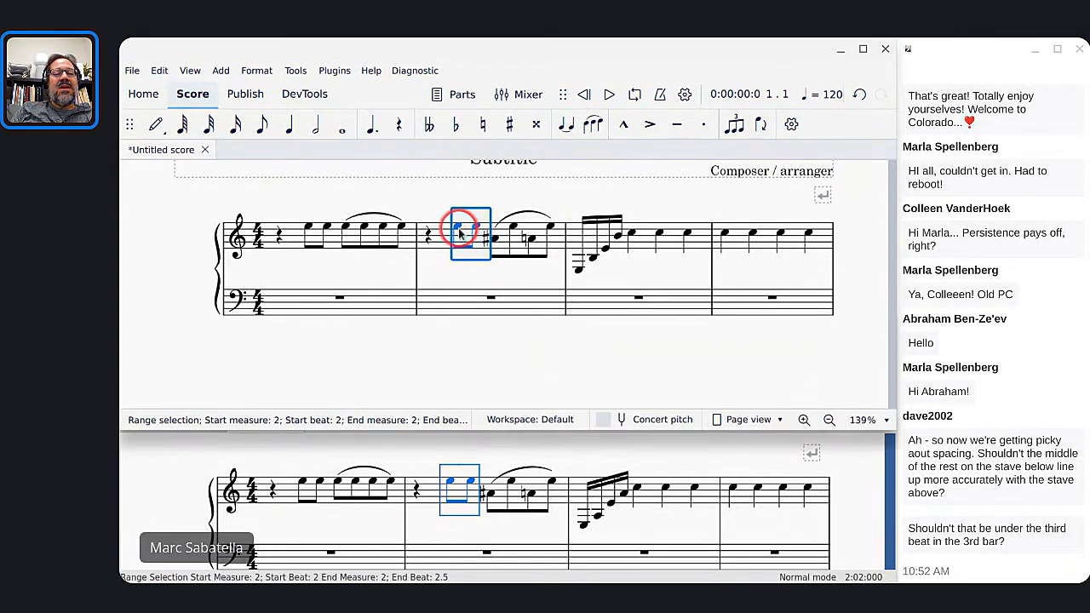
left_click(383, 228)
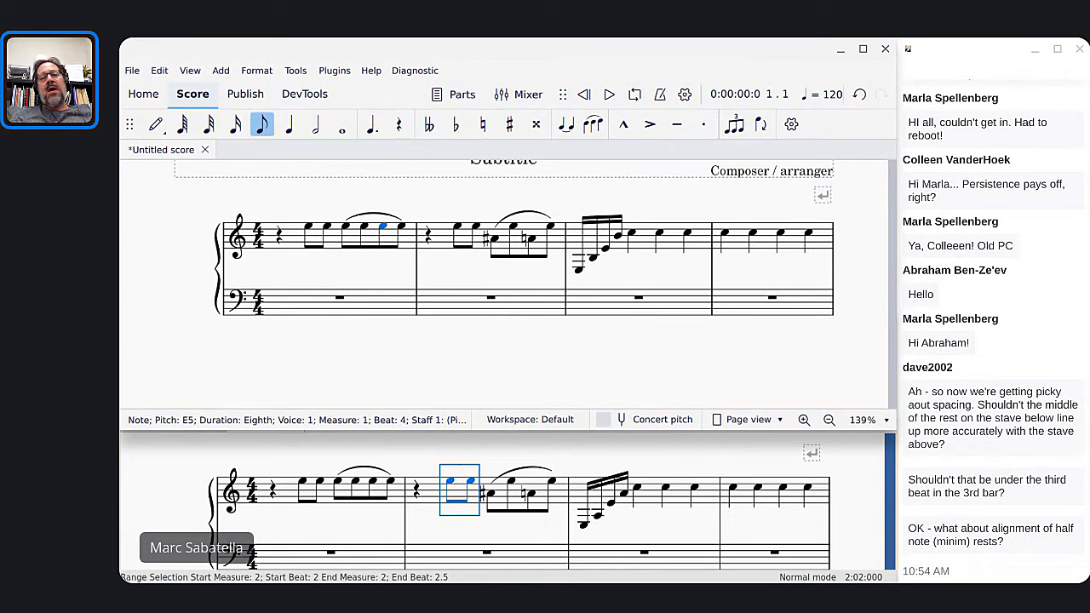
Step: Convert the full-measure rest in the upper score's bass measure 2 to a whole rest, then try to delete it
left_click(491, 298)
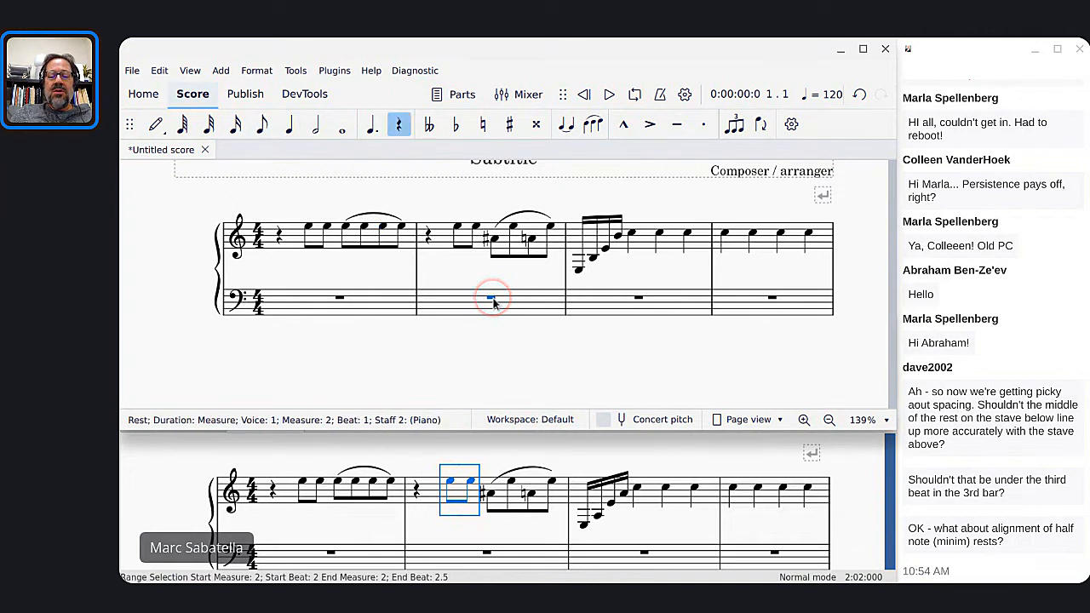
key("7")
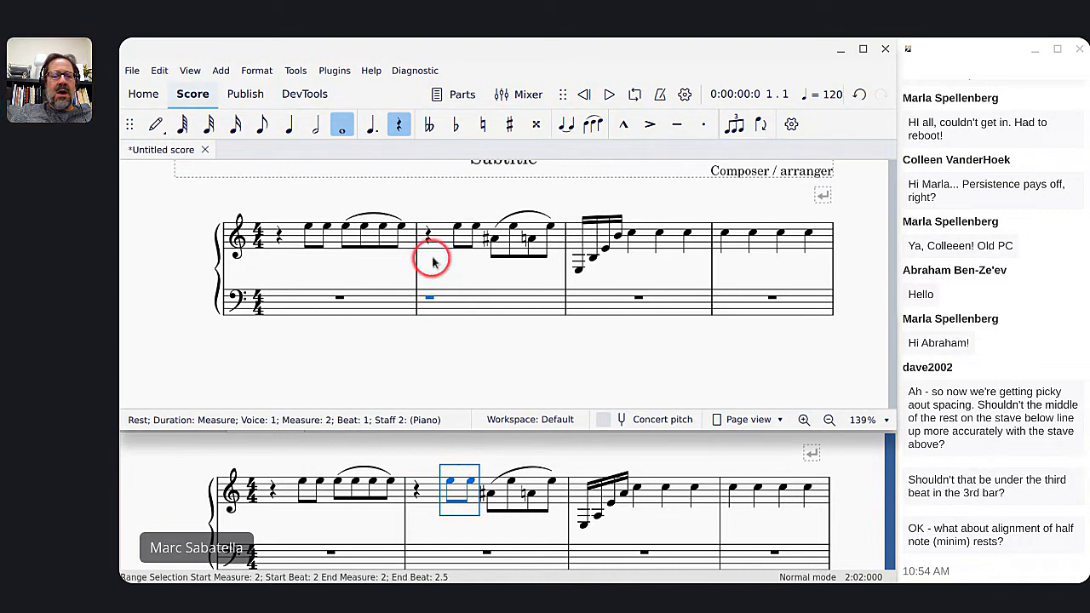
key("BackSpace")
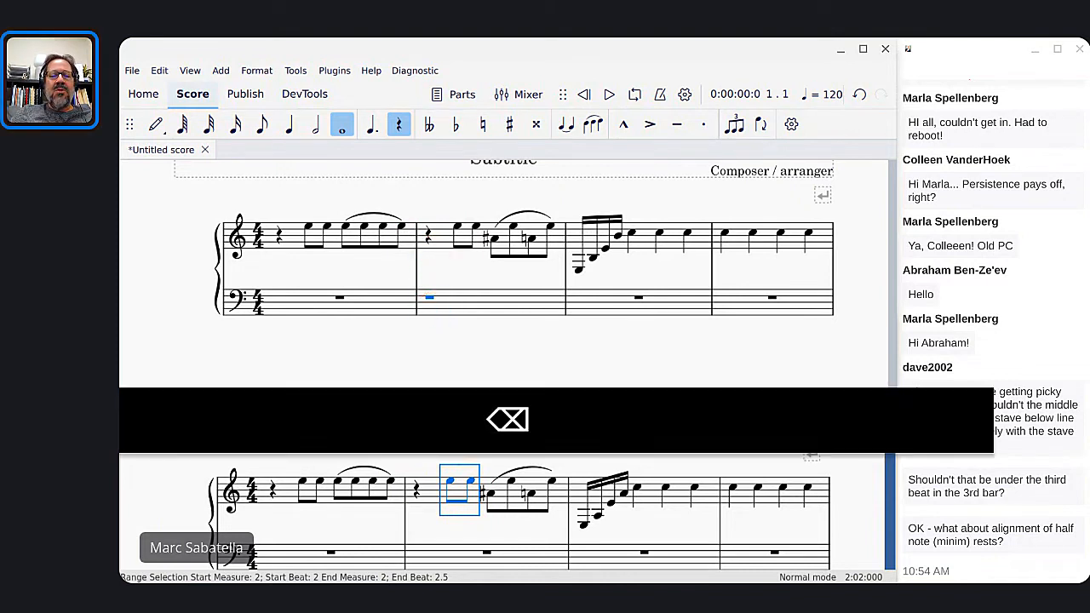
Step: Delete the whole rest in the upper score's bass measure 2 to turn it back into a full-measure rest
left_click(442, 308)
key("BackSpace")
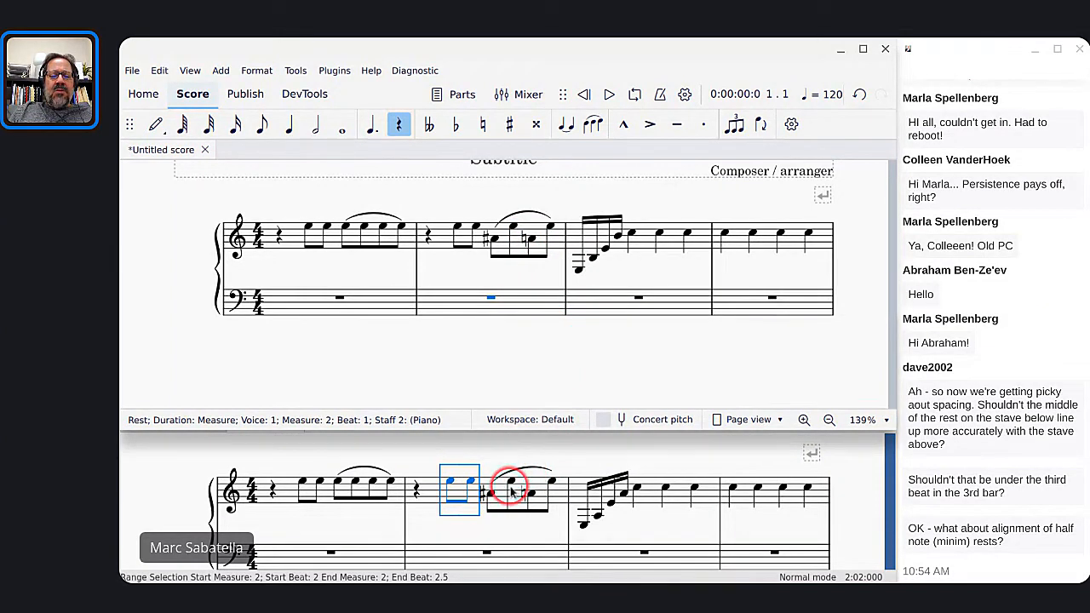
Step: Lower the first beat 2 eighth note of measure 2 to E-flat in both scores, then select the lower score's A-sharp on beat 3
left_click(450, 481)
key("Down")
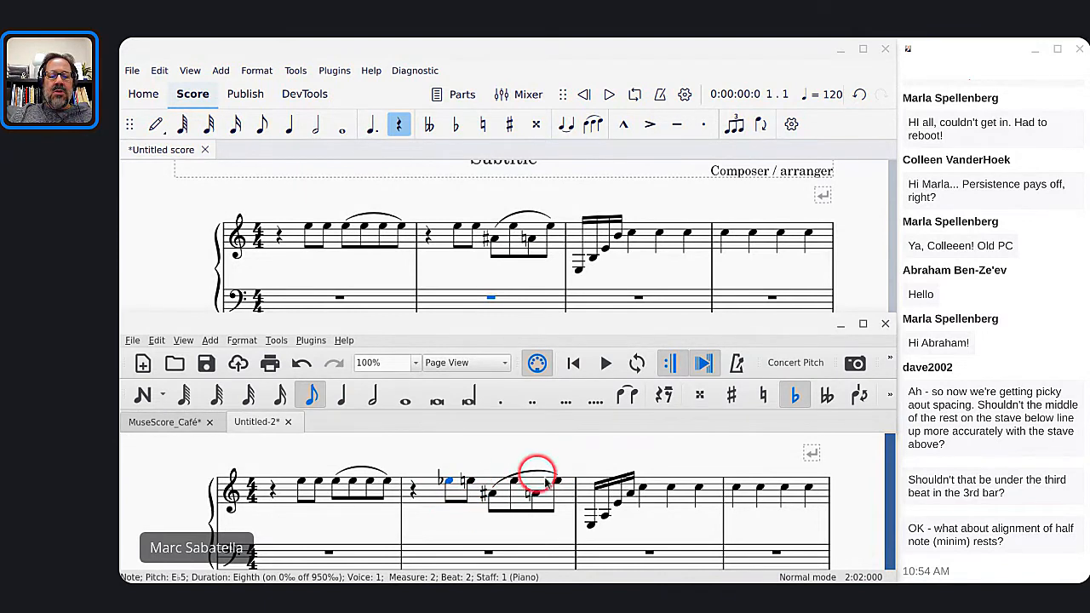
left_click(460, 230)
key("Down")
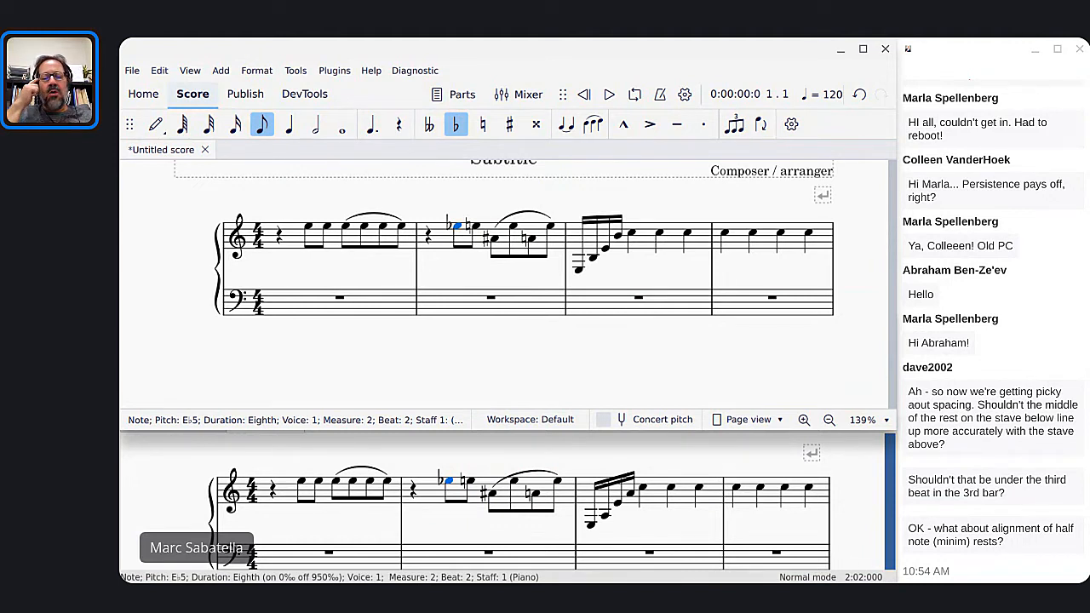
left_click(493, 495)
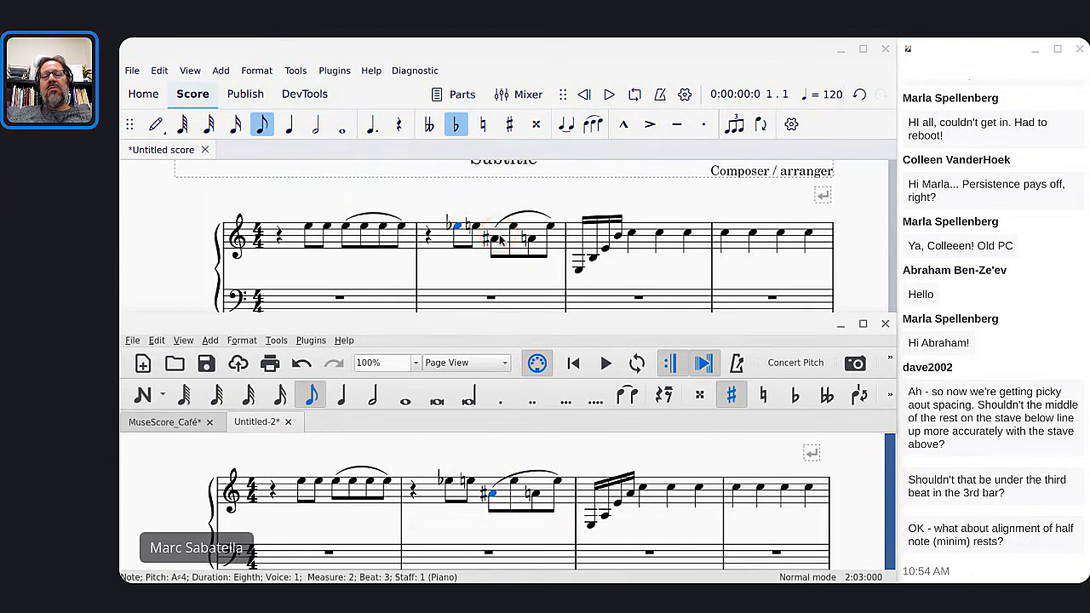
left_click(493, 490)
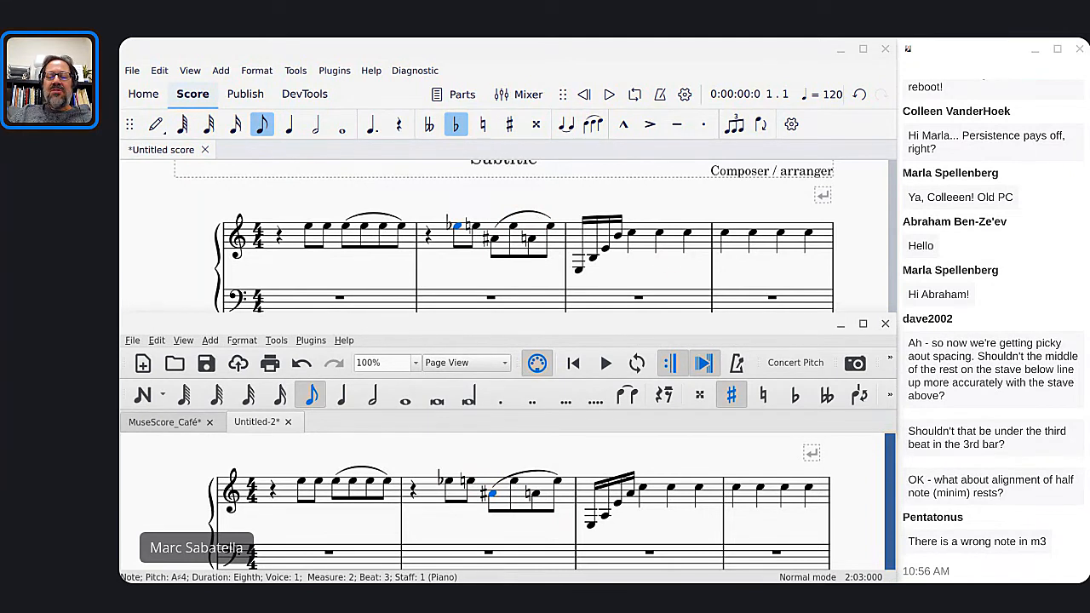
Step: Try to lower the second sixteenth note of measure 3 in the upper score, then relaunch MuseScore4Development and restore the previous session
left_click(594, 263)
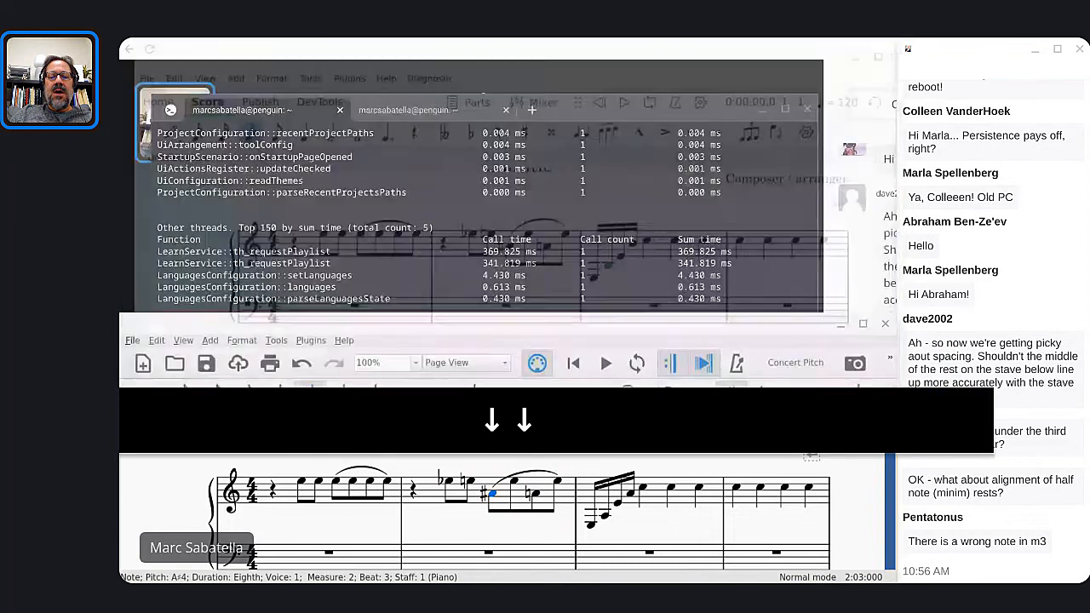
mouse_move(735, 577)
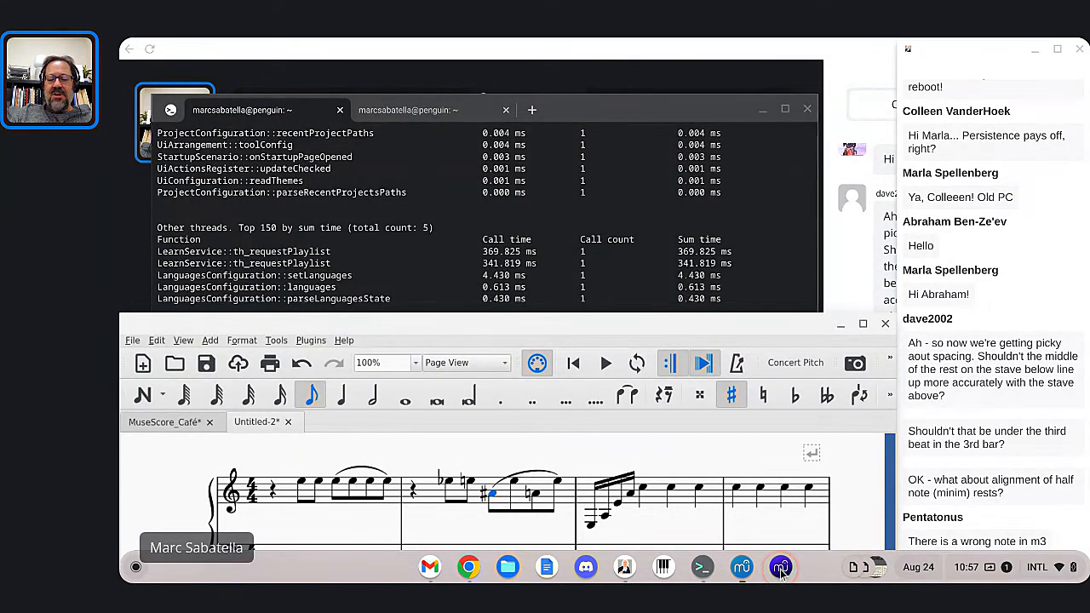
left_click(780, 566)
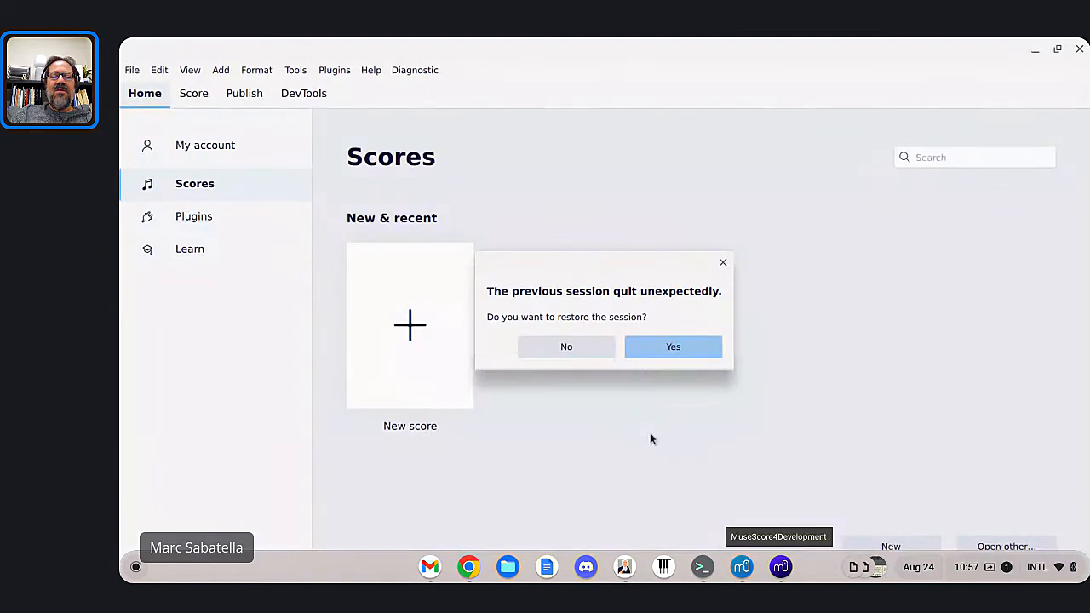
left_click(656, 353)
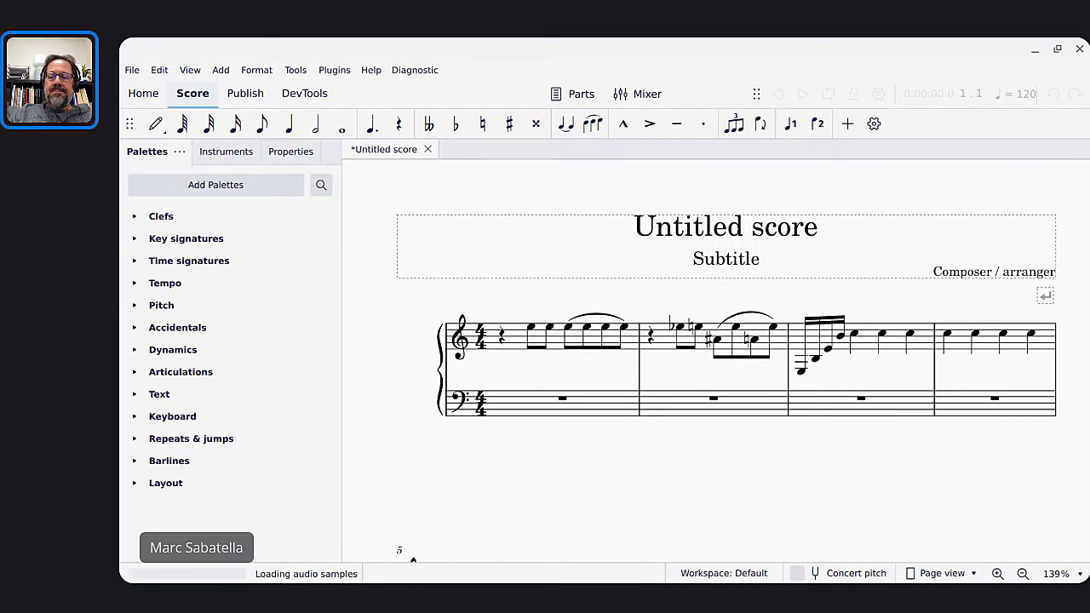
left_click(652, 349)
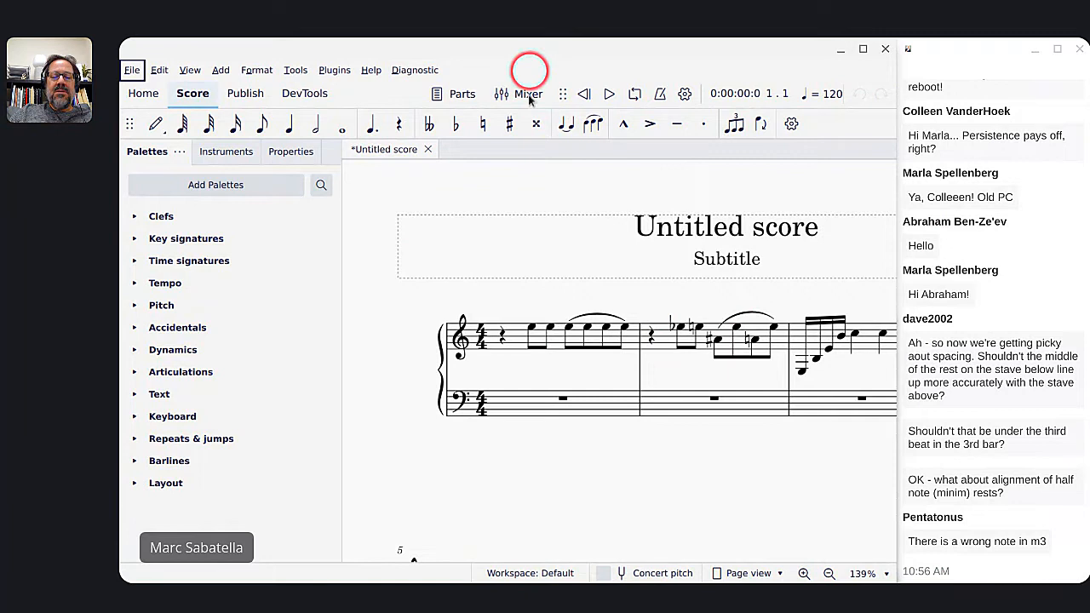
Step: Bring both score windows into view and hide the palettes, instruments and properties beside the restored score
key("alt+Tab")
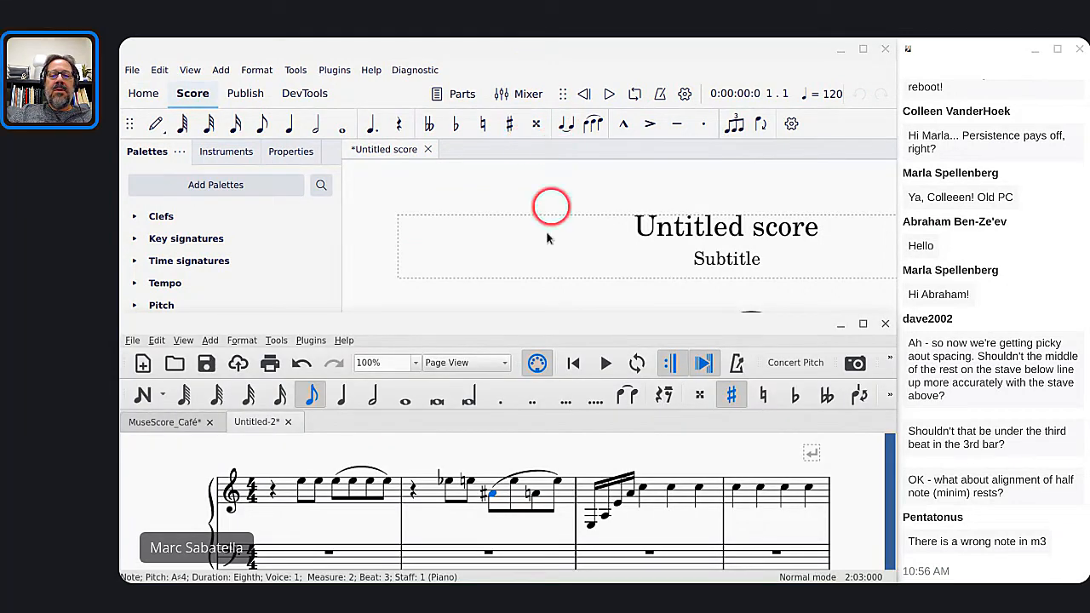
left_click(535, 264)
scroll(526, 207, "down", 3)
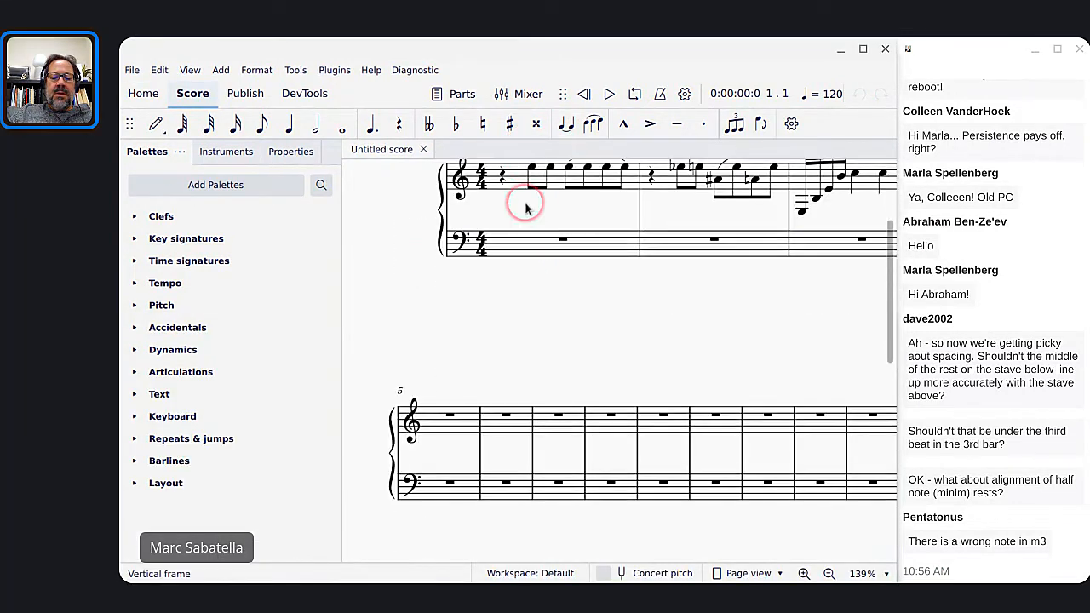
key("F10")
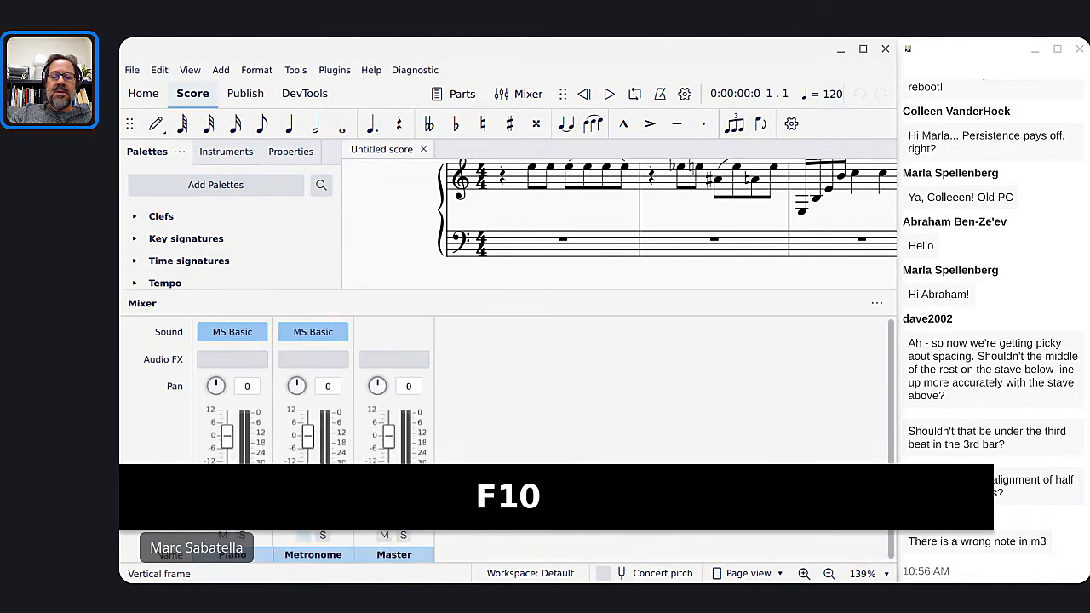
key("F10")
key("F9")
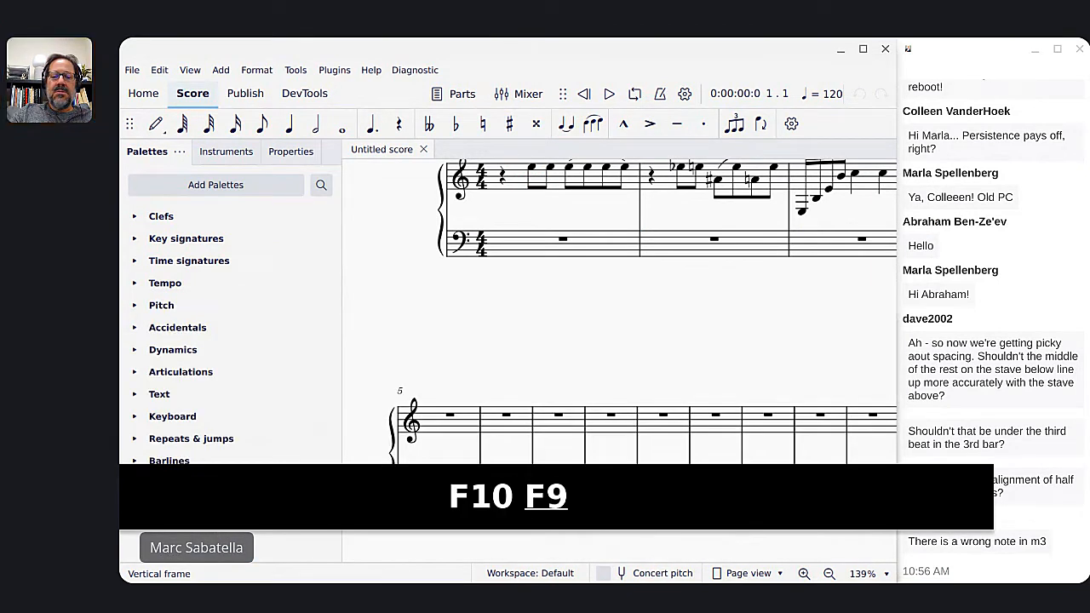
key("F7")
key("F8")
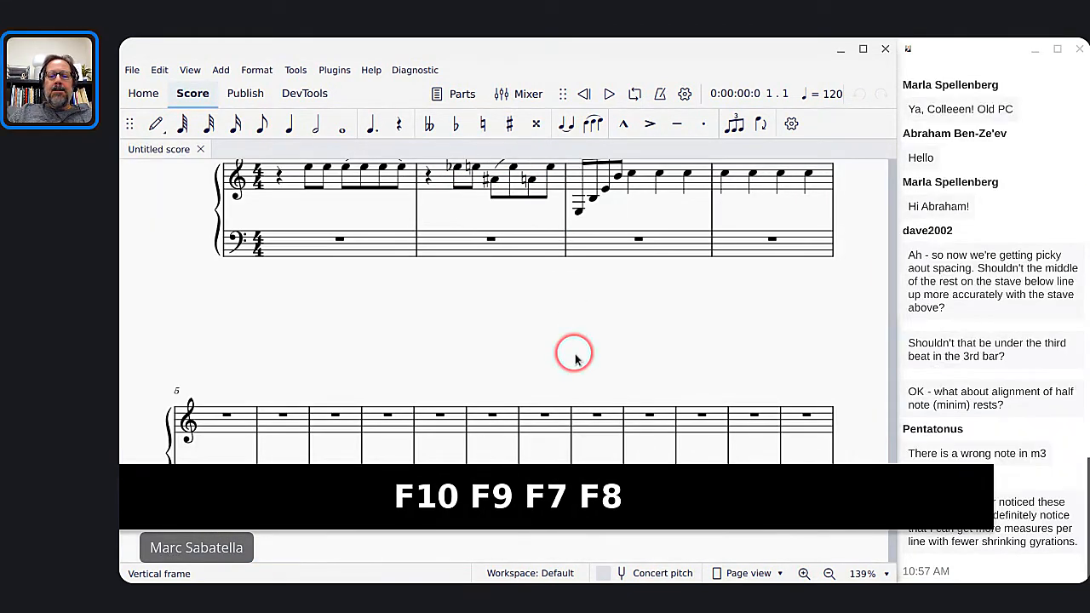
key("super")
left_click(574, 352)
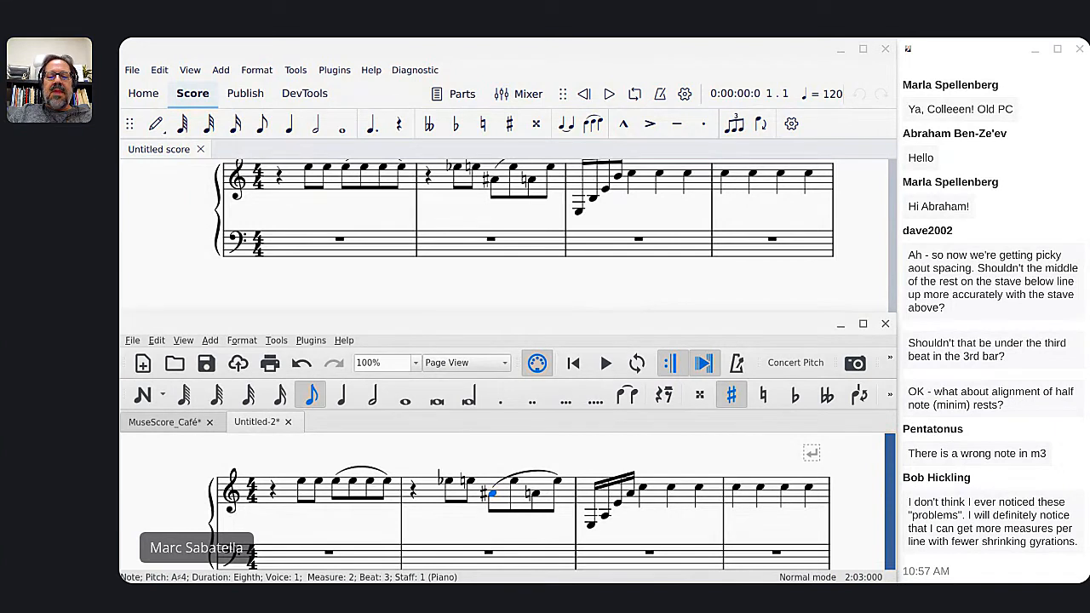
Step: In the upper score, repitch the second and fourth sixteenth notes of measure 3 to A, then leave note input
left_click(594, 200)
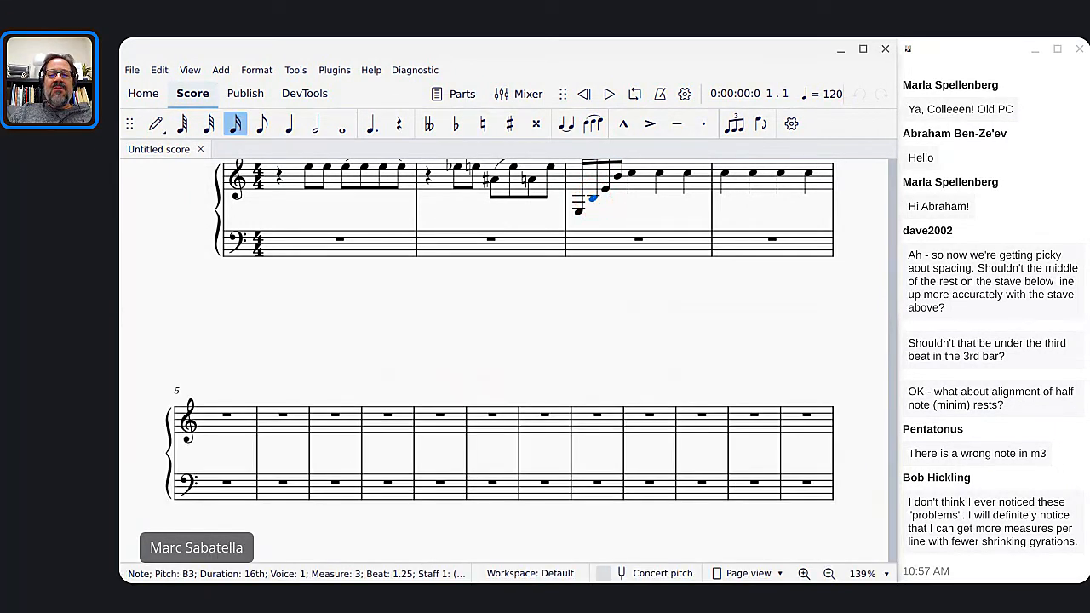
left_click_drag(578, 290, 578, 323)
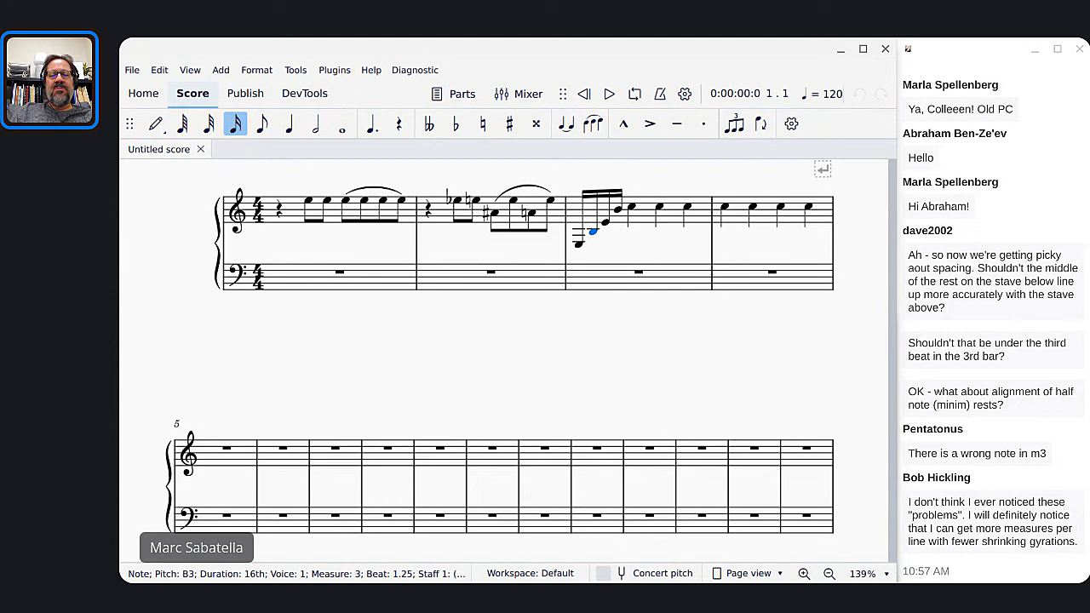
key("a")
key("Right")
key("Right")
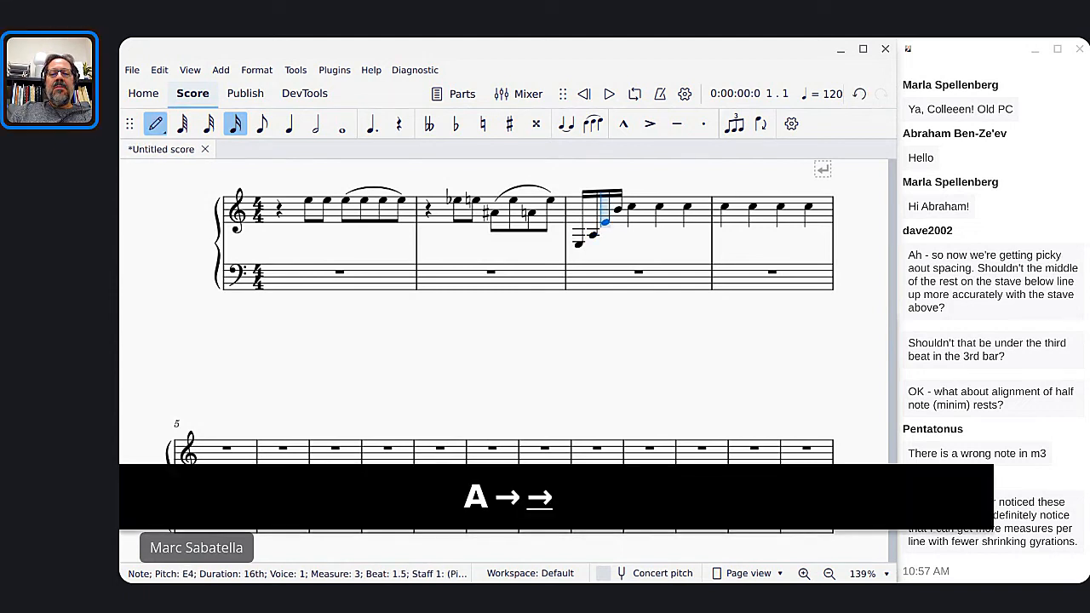
key("a")
key("Escape")
left_click(613, 355)
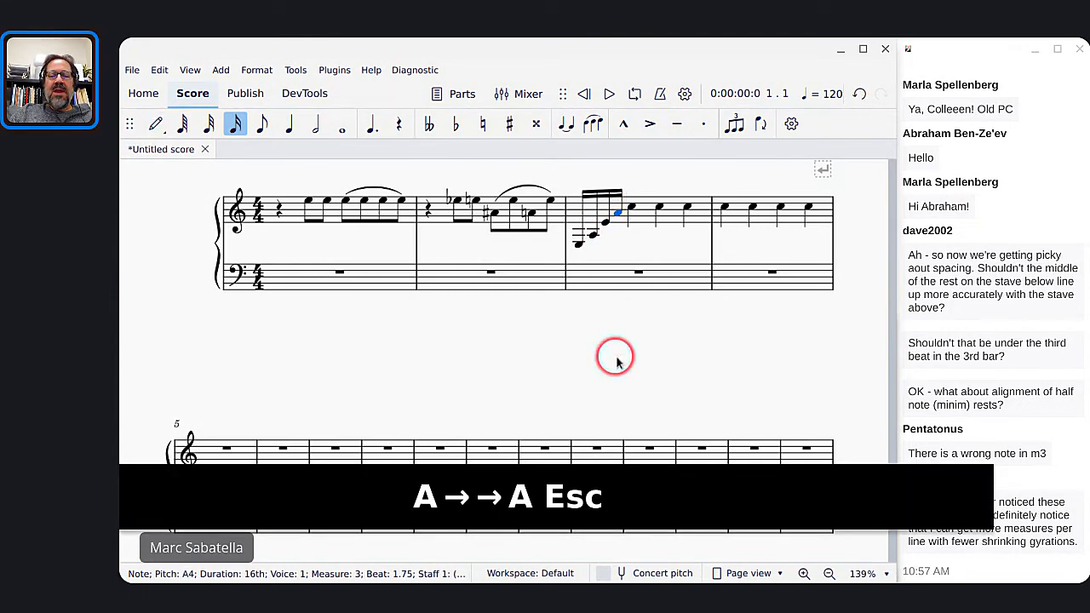
Step: Compare the spacing of measures 3 and 4 between the versions by selecting each treble measure in the upper score
key("alt+Tab")
left_click(606, 321)
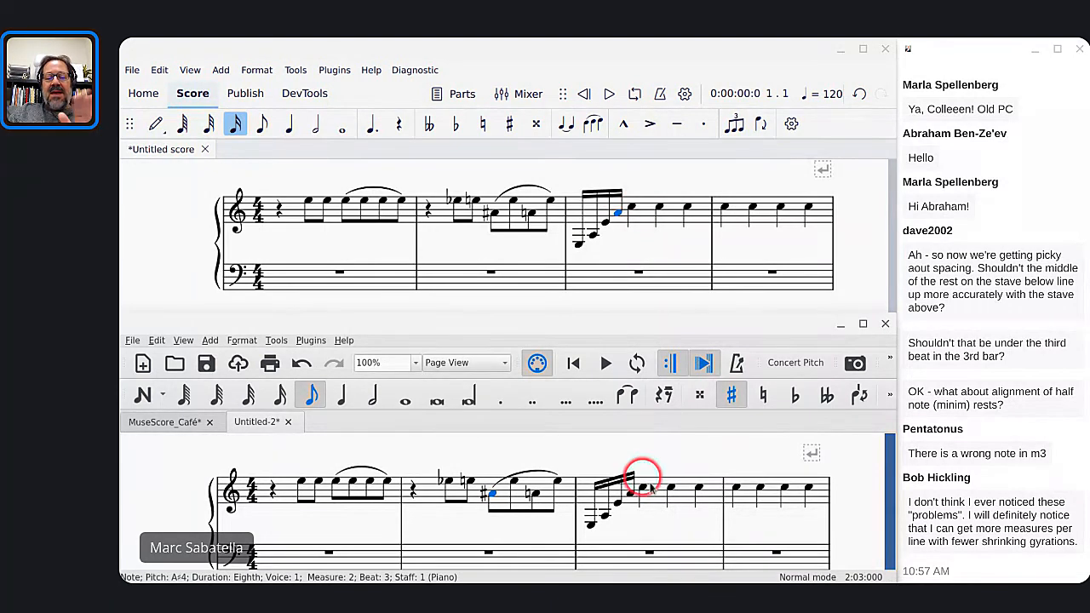
left_click(647, 214)
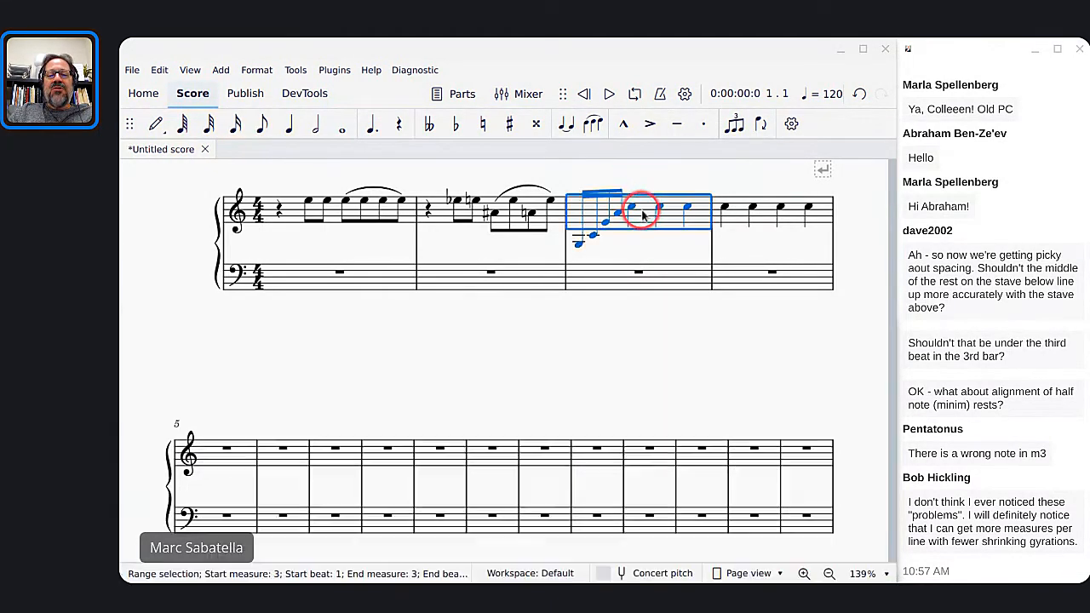
key("alt+Tab")
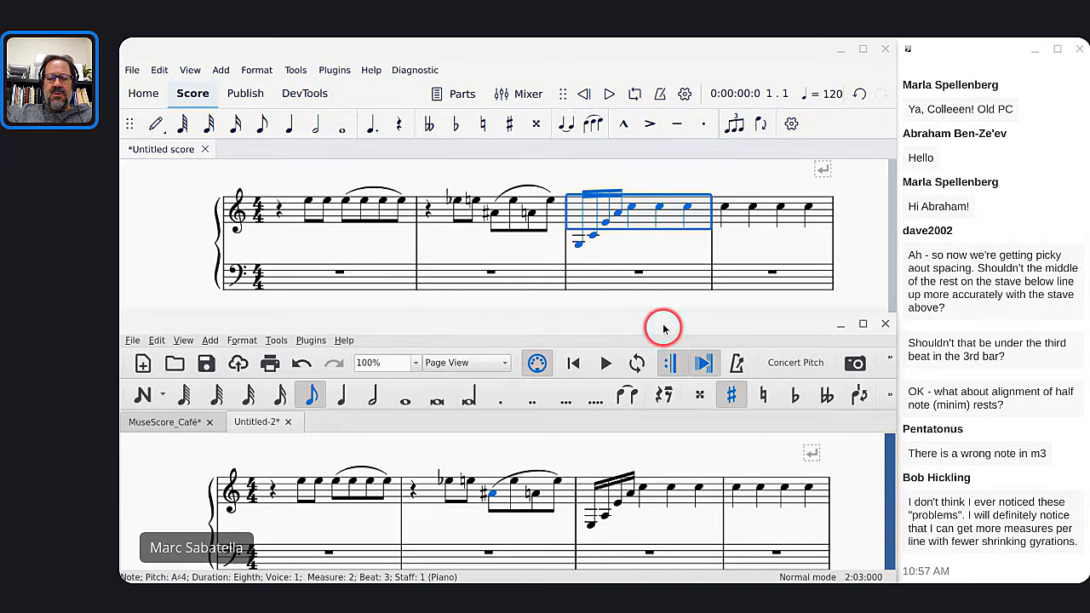
left_click(731, 223)
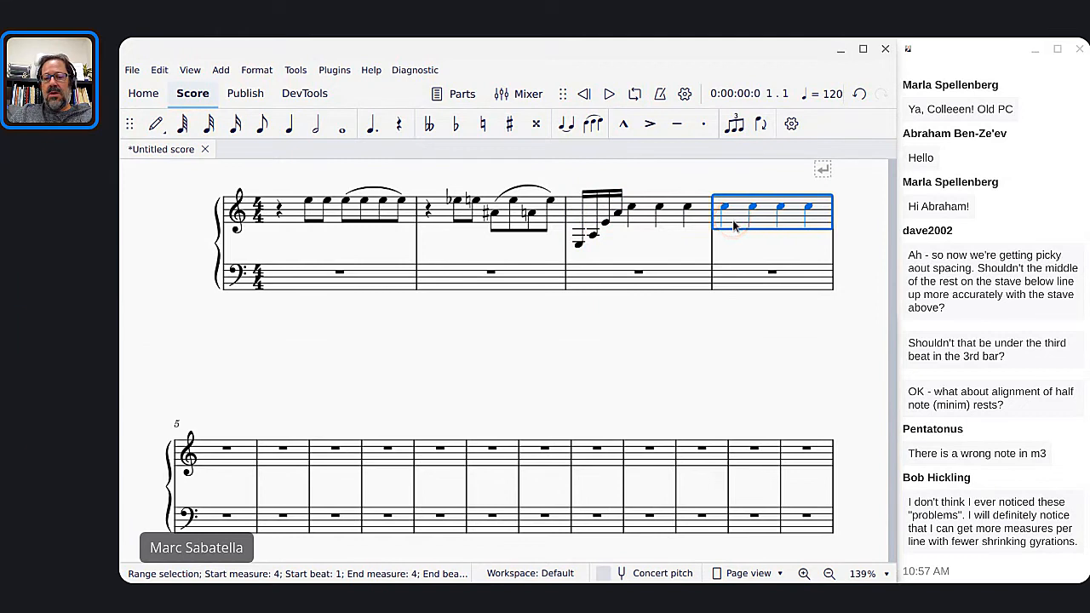
key("alt+Tab")
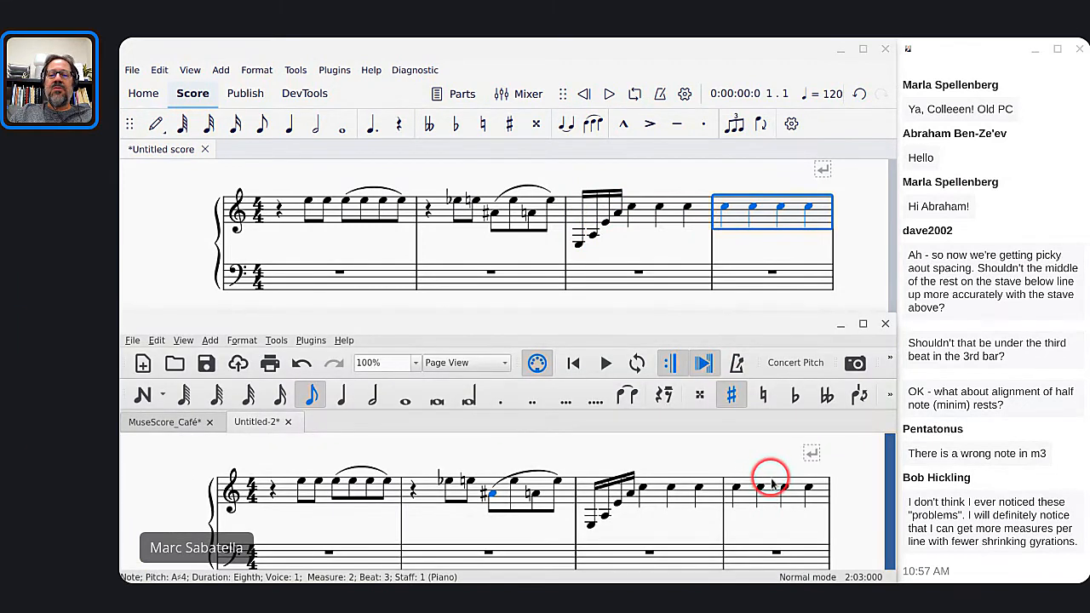
Step: Range-select the upper score's quarter notes from measure 3 beat 3 through measure 4 and compare them with the lower score
left_click(661, 209)
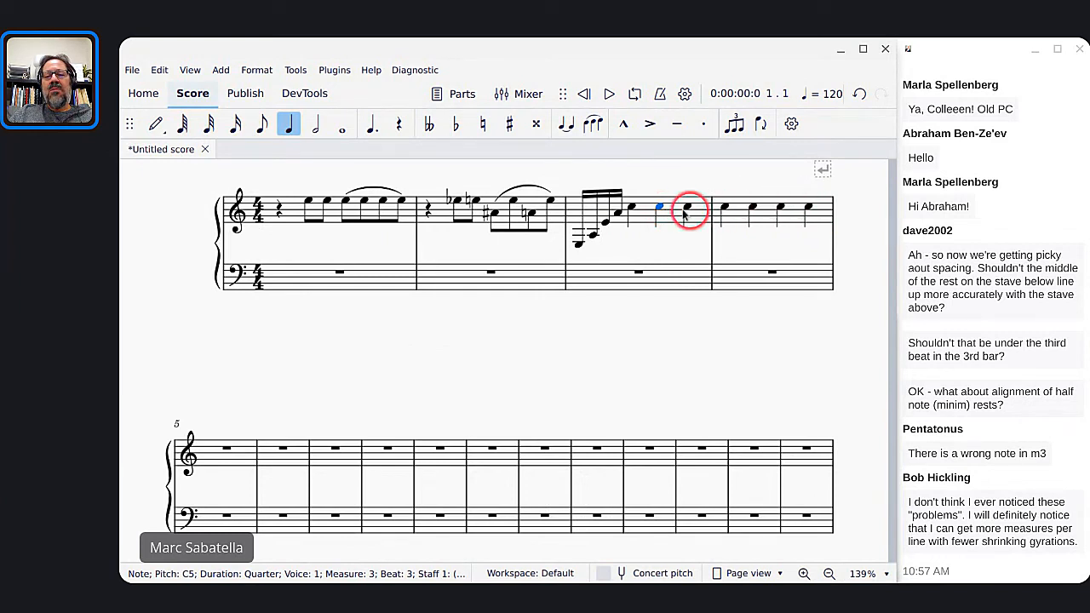
key("shift+Right")
key("shift+Right")
key("shift+Right")
key("shift+Right")
key("shift+Right")
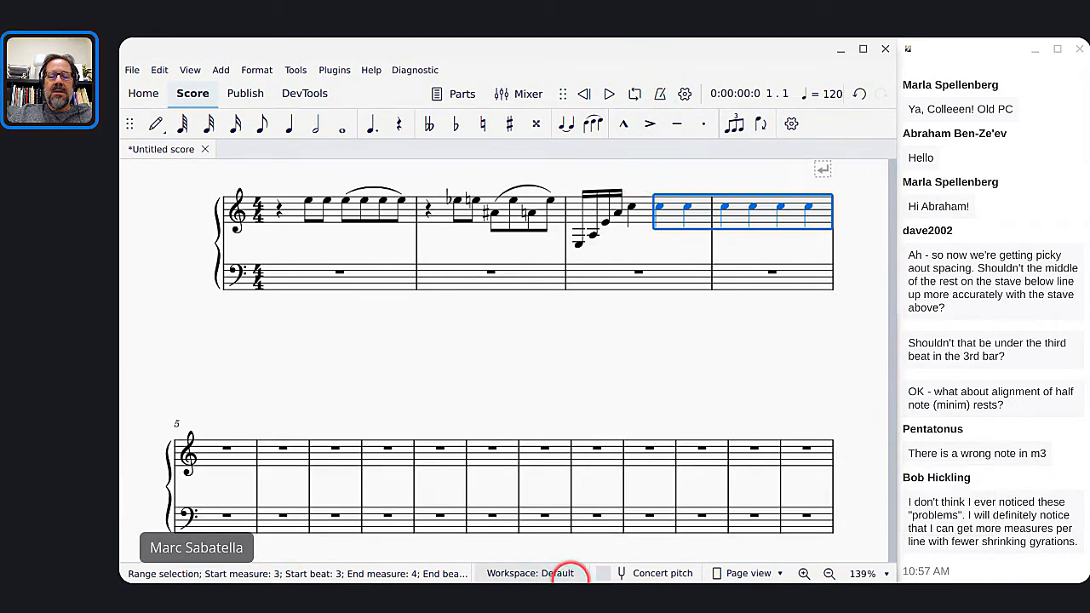
key("alt+Tab")
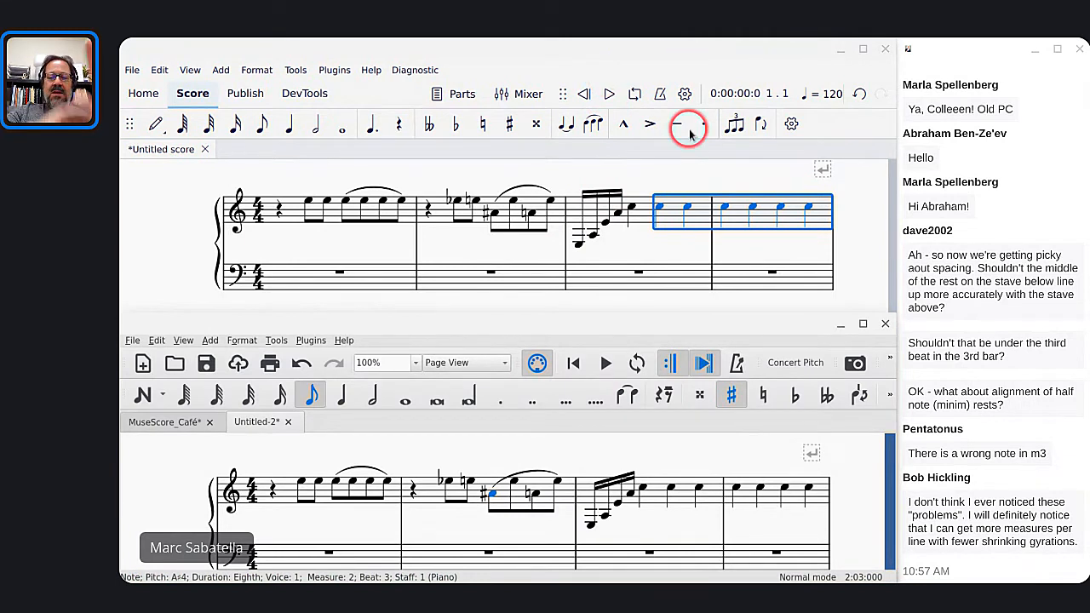
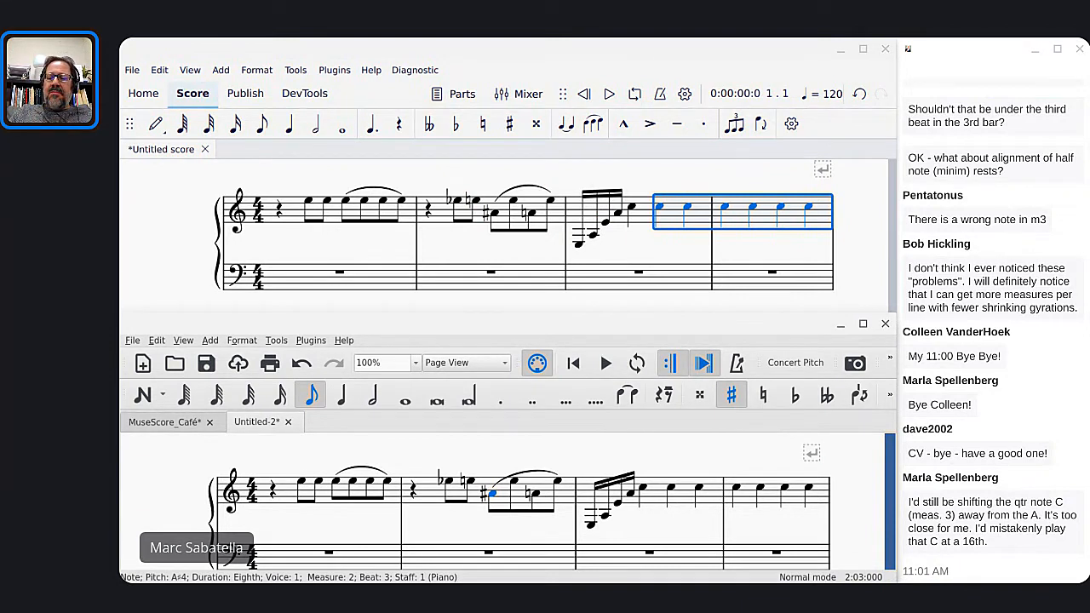
Step: In the lower score, range-select measure 3's last sixteenth note A together with the following quarter note C
left_click(635, 497)
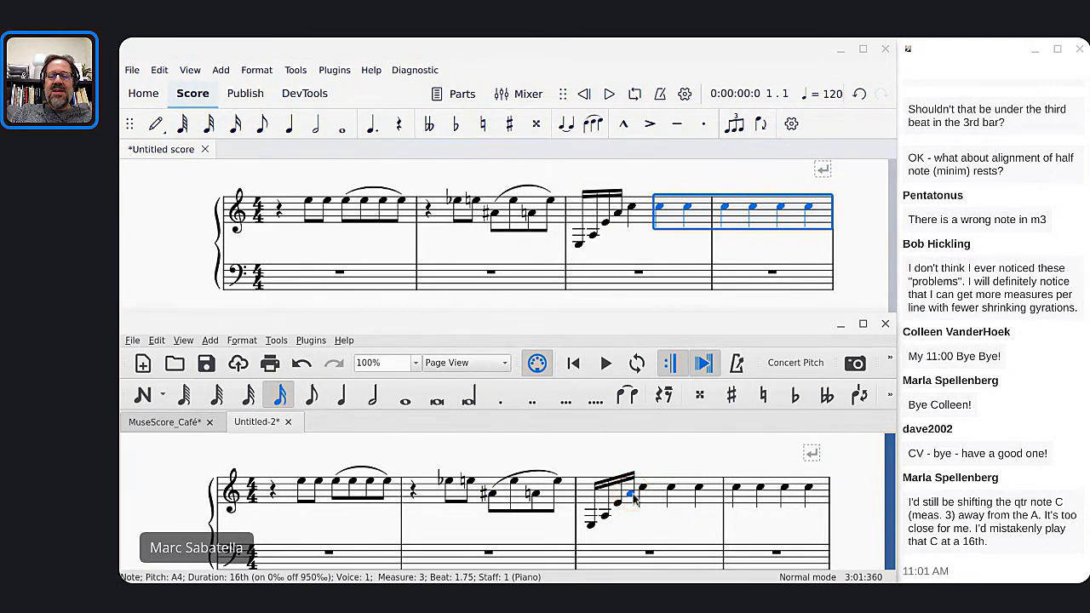
left_click(634, 498, "shift")
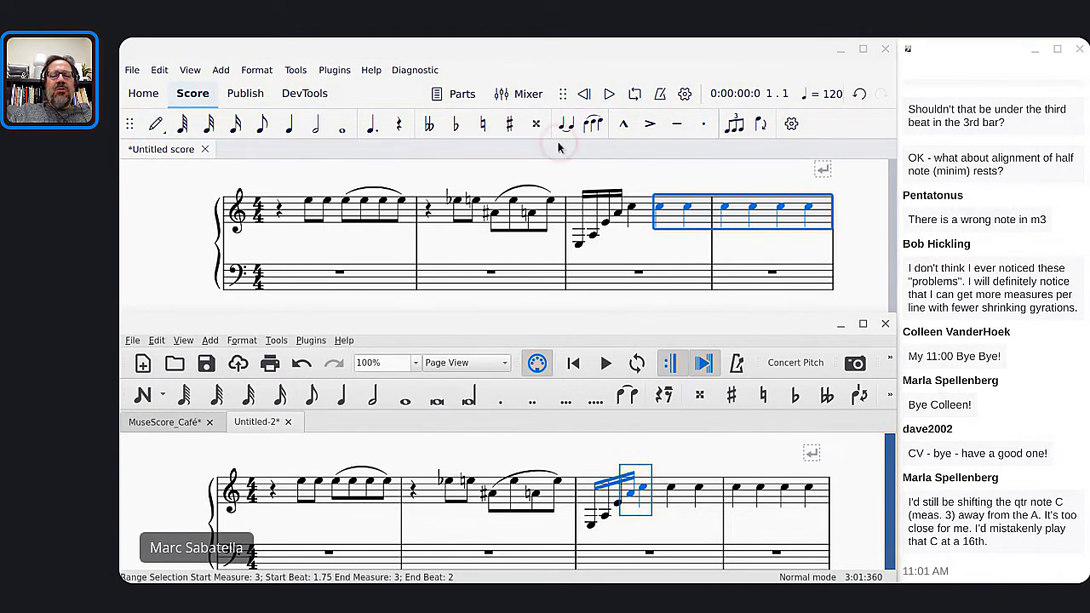
Step: In the lower score, replace measure 2's opening quarter rest with four sixteenth-note E's, then leave note input
left_click(441, 208)
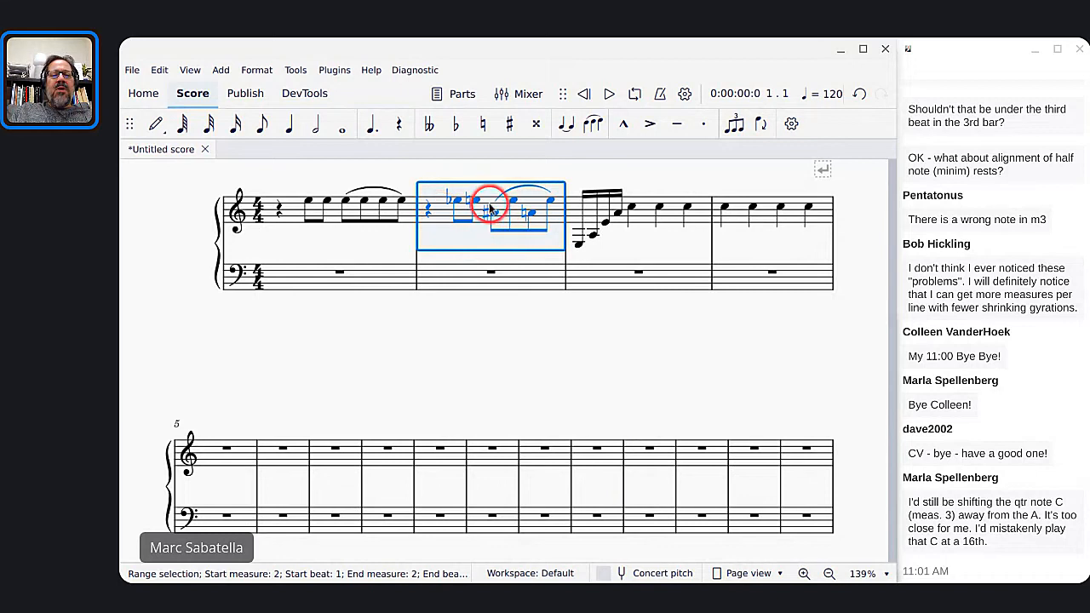
left_click(427, 213)
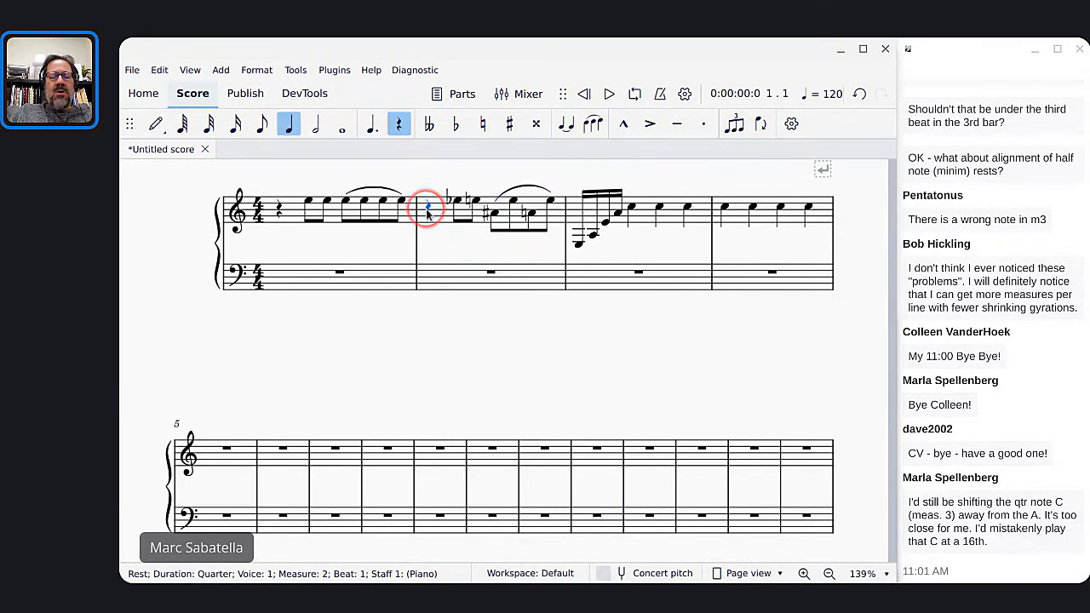
key("alt+Tab")
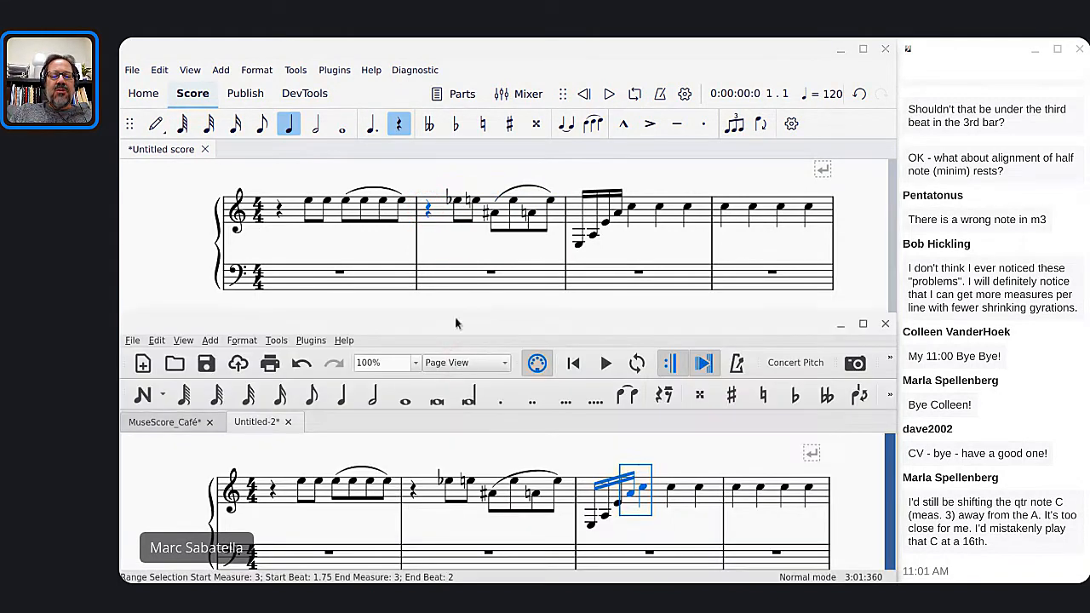
left_click(411, 487)
key("n")
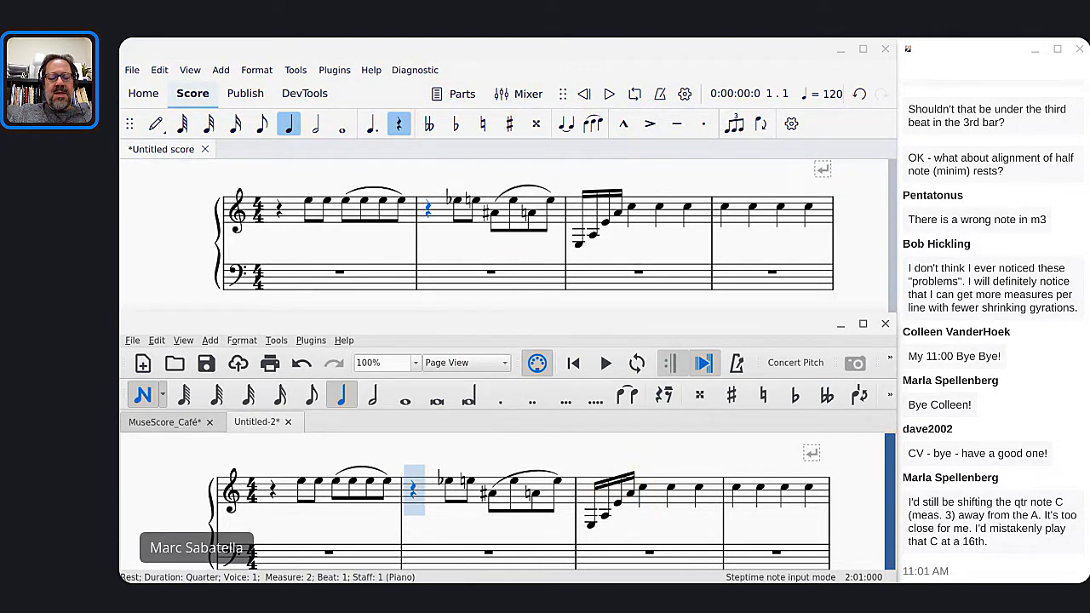
key("e")
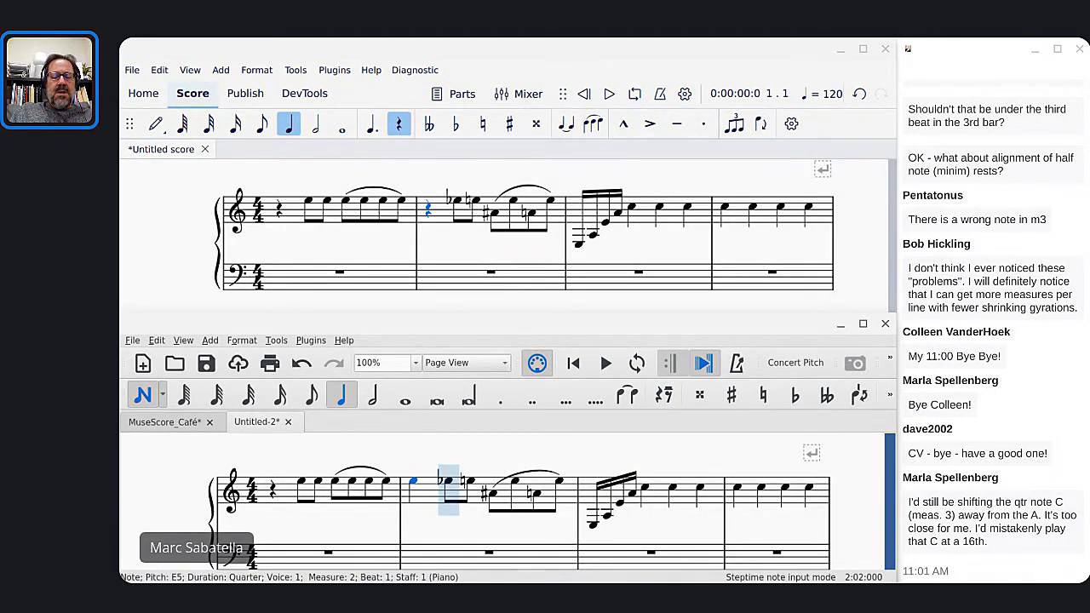
key("ctrl+z")
key("3")
key("e")
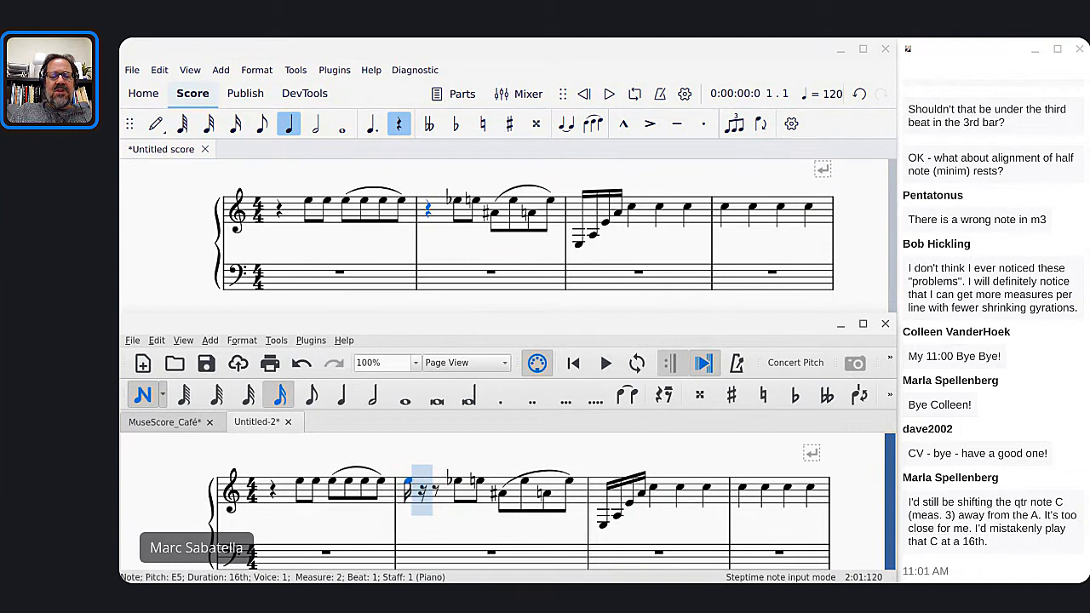
key("e")
key("e")
key("e")
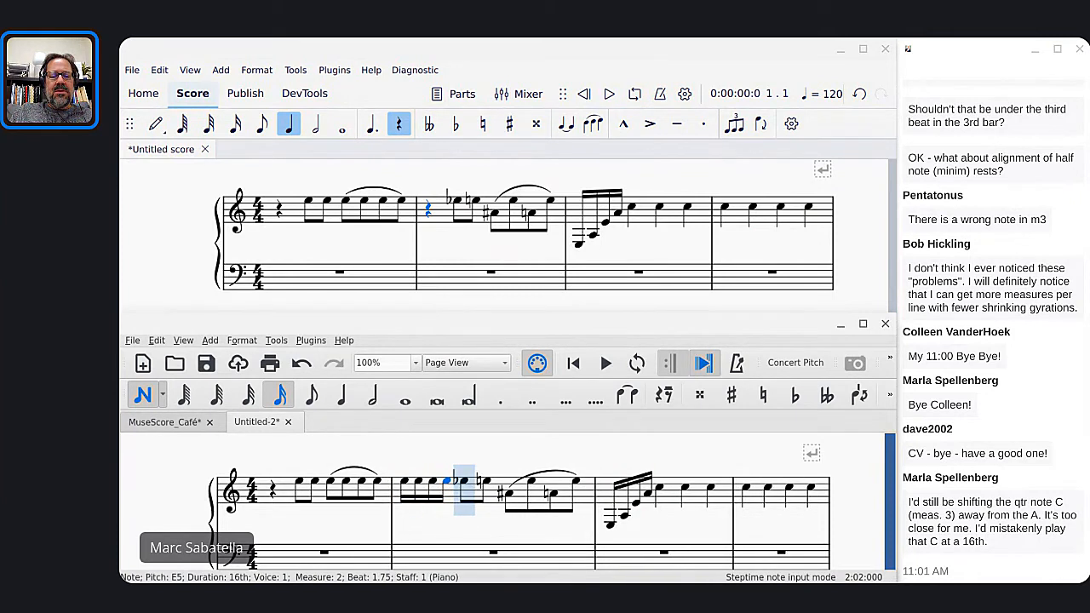
key("Escape")
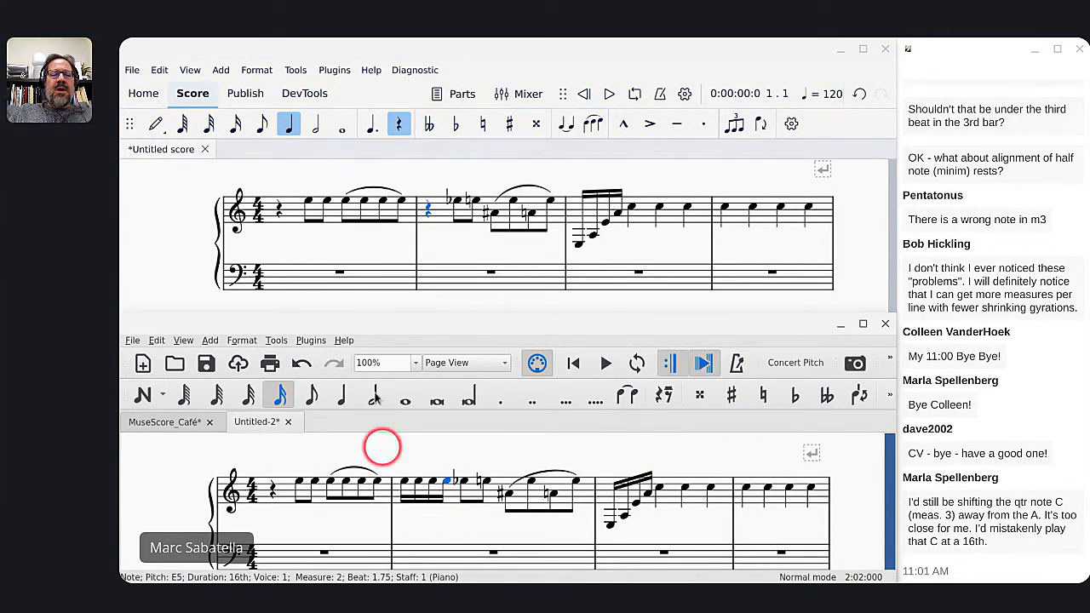
Step: In the upper score, replace measure 2's opening quarter rest with four sixteenth-note E's, then leave note input
left_click(430, 207)
key("n")
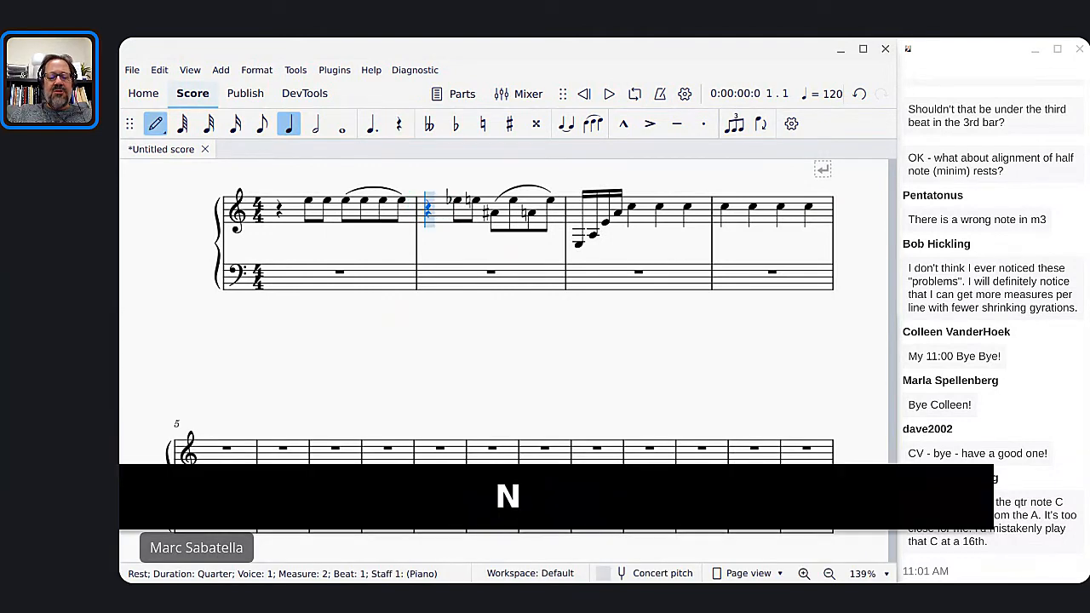
key("3")
key("e")
key("e")
key("e")
key("e")
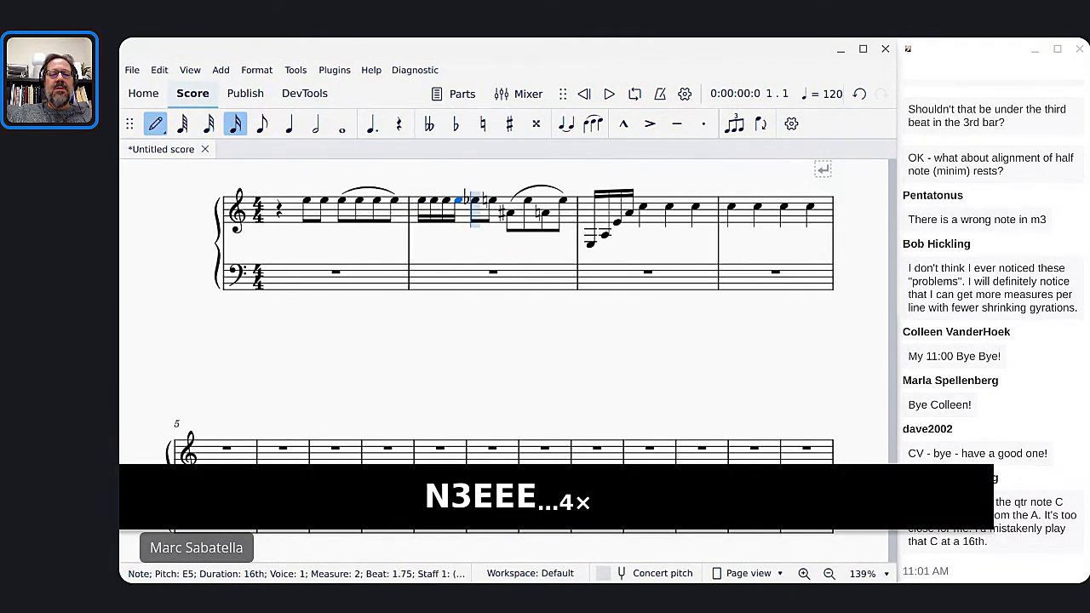
key("Escape")
Step: In the upper score, raise measure 2's second eighth note to A5 and delete the slur starting on beat 3
left_click(502, 220)
left_click(492, 199)
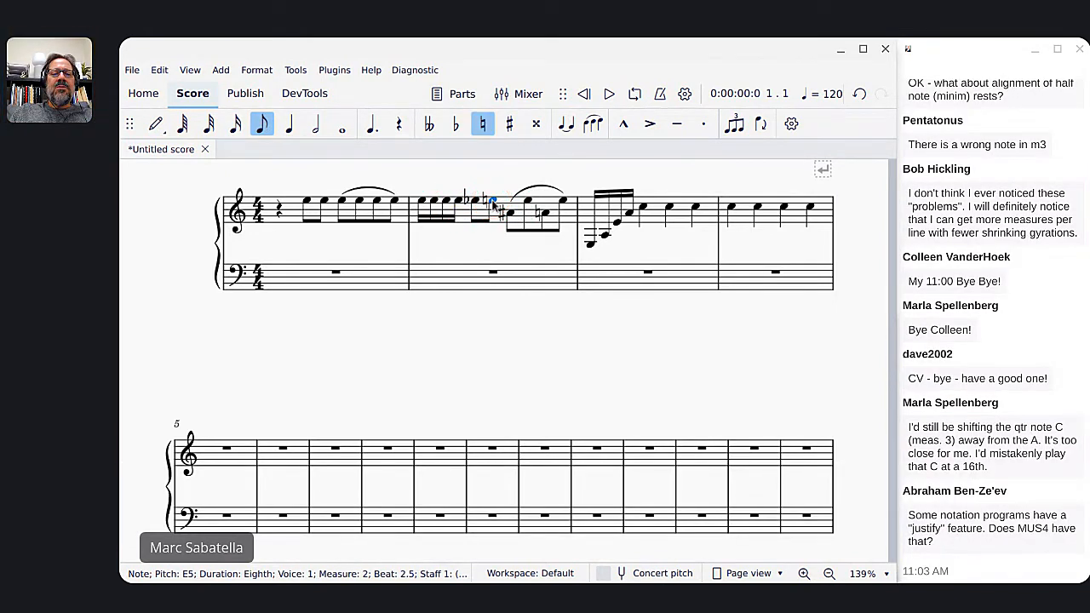
key("Up")
key("Up")
key("Up")
key("Up")
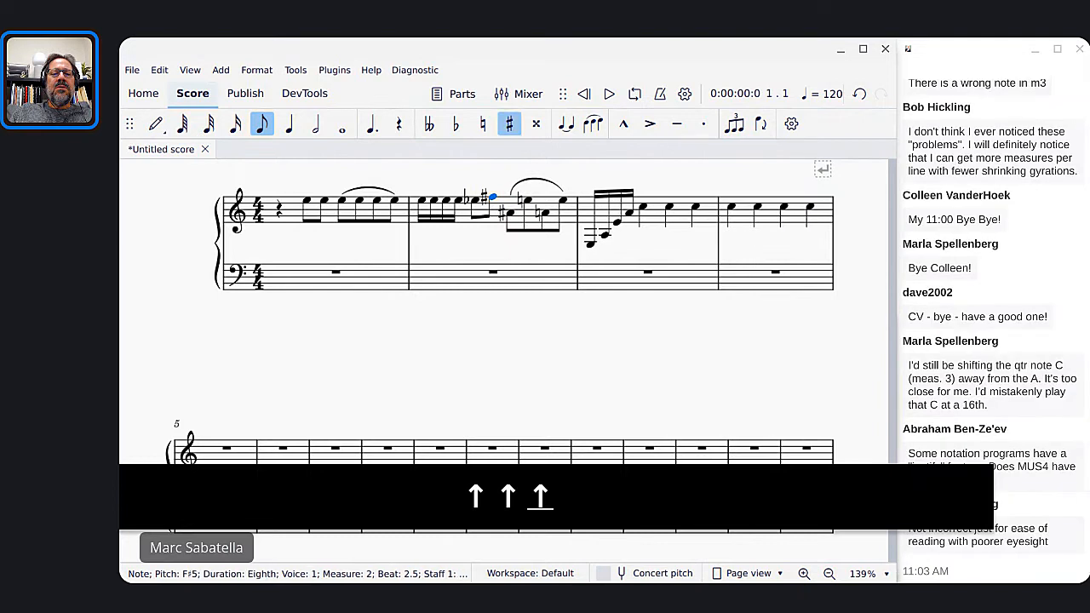
key("Up")
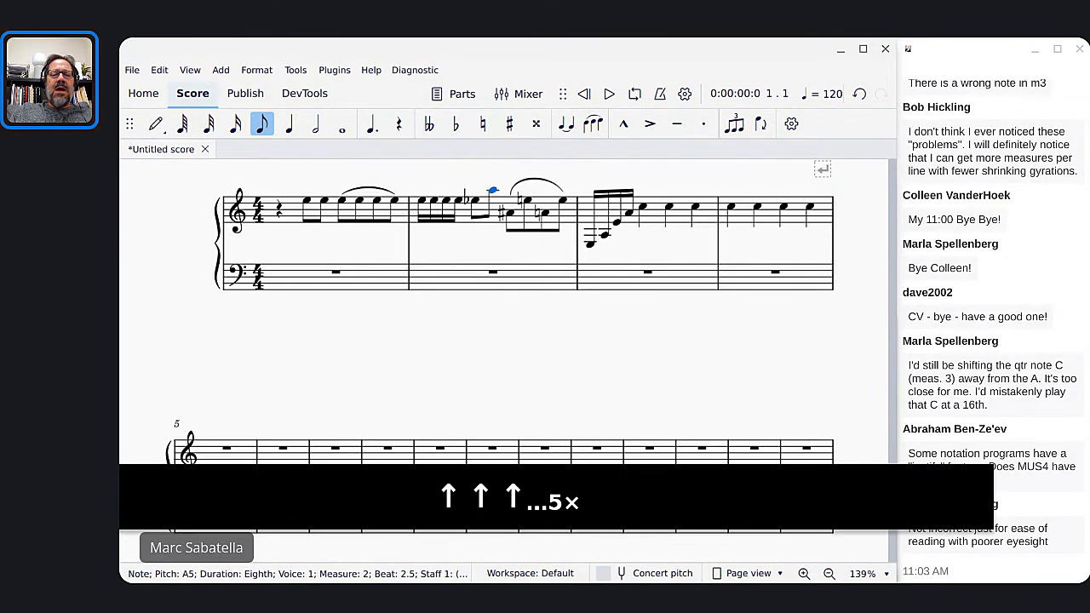
left_click(528, 185)
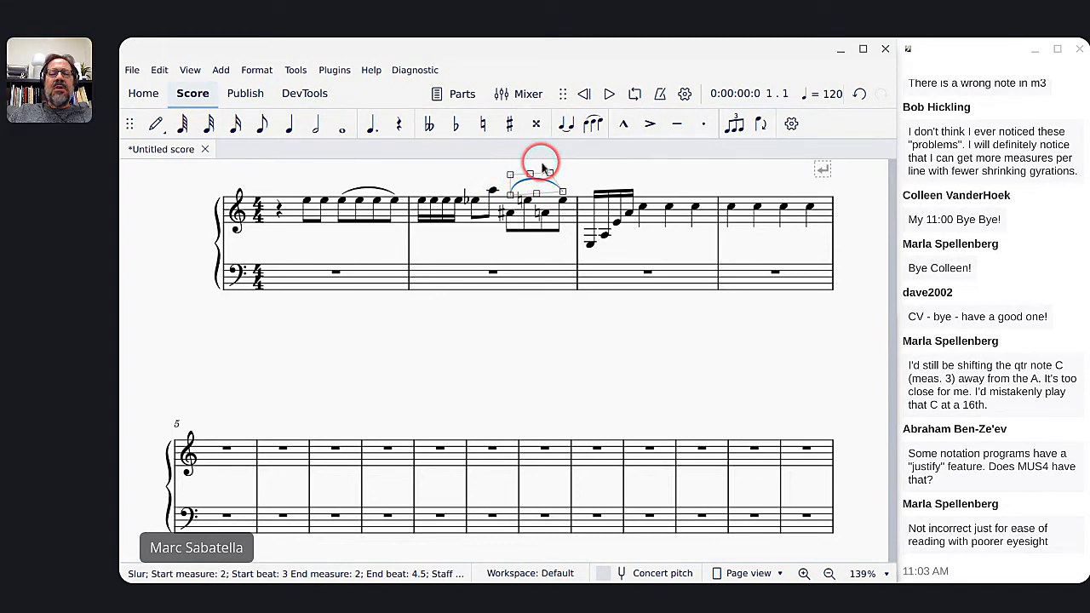
key("BackSpace")
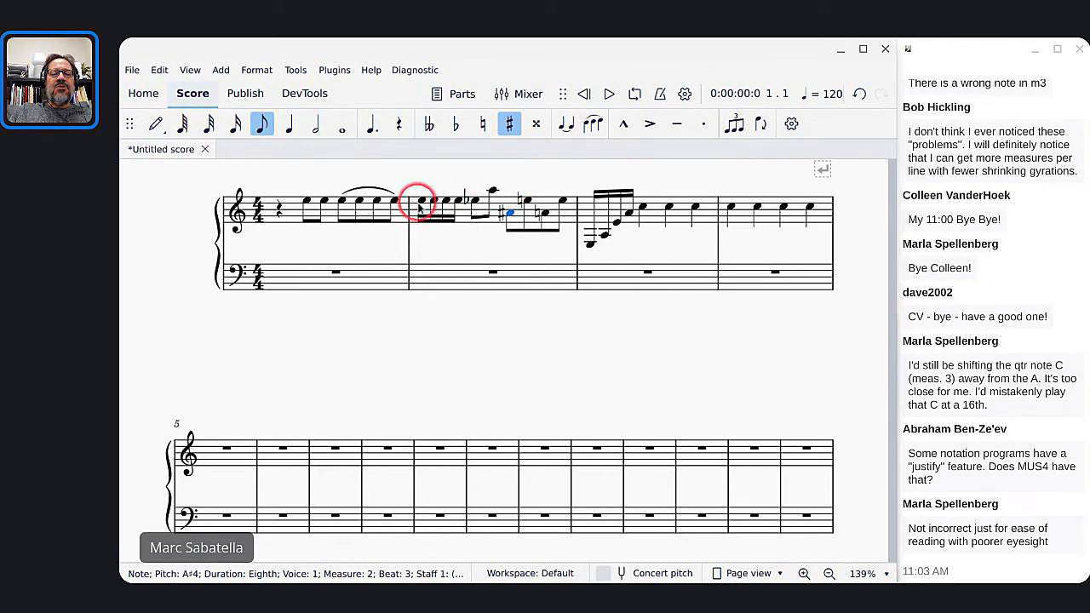
Step: In the upper score, replace the quarter note C on beat 2 of measure 3 with two eighth-note C's
left_click(643, 211)
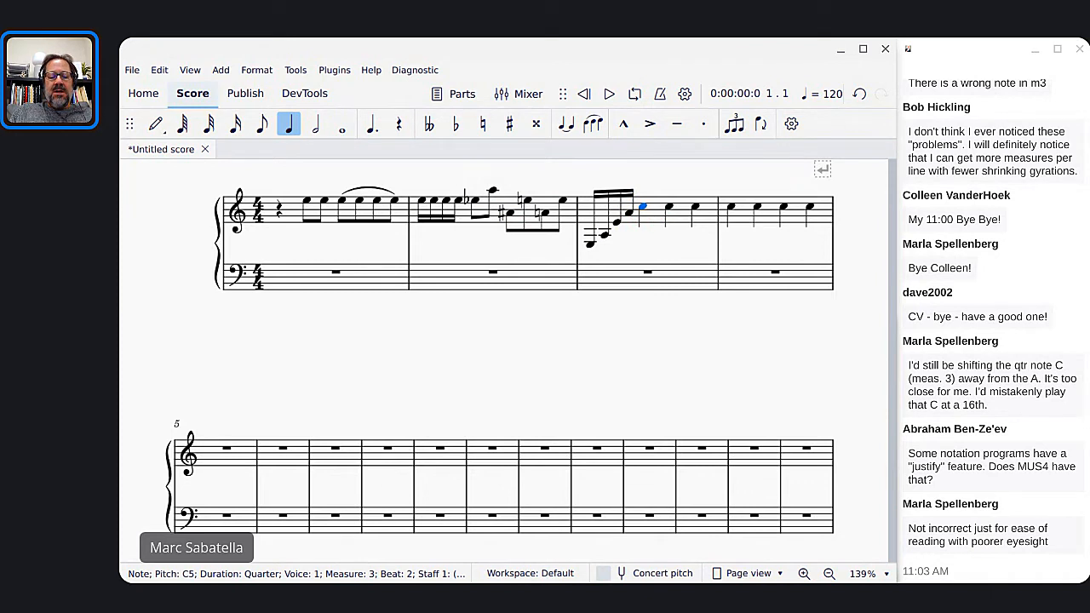
key("3")
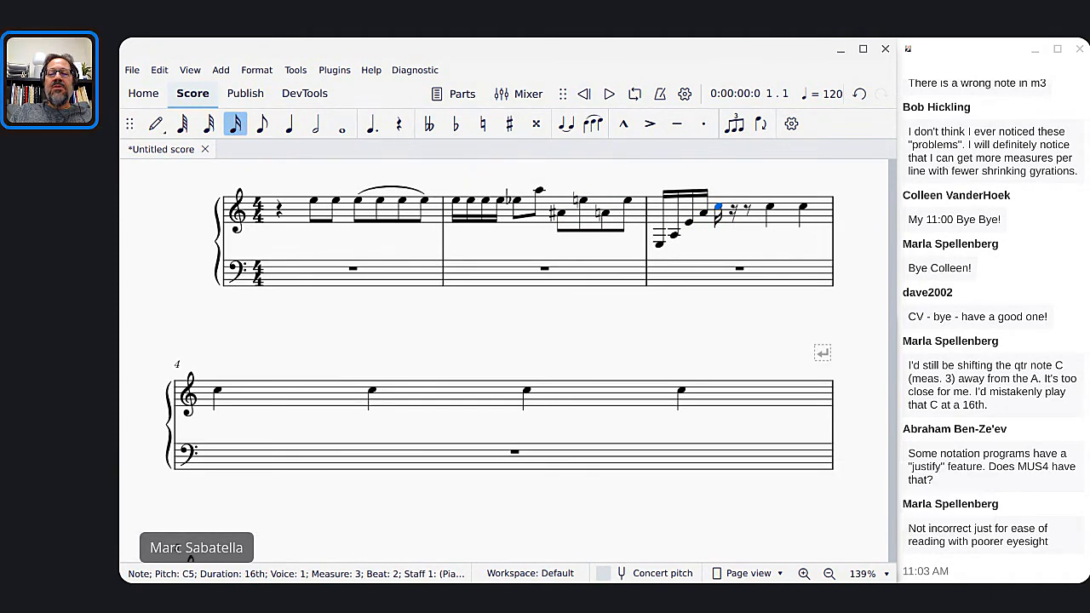
key("ctrl+z")
key("4")
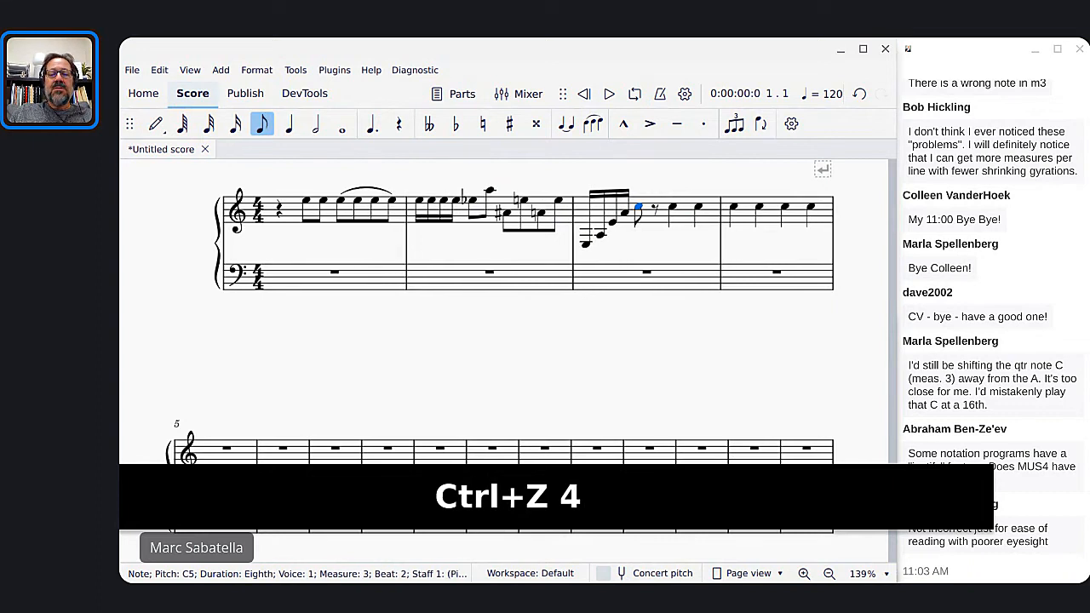
key("c")
key("c")
key("Escape")
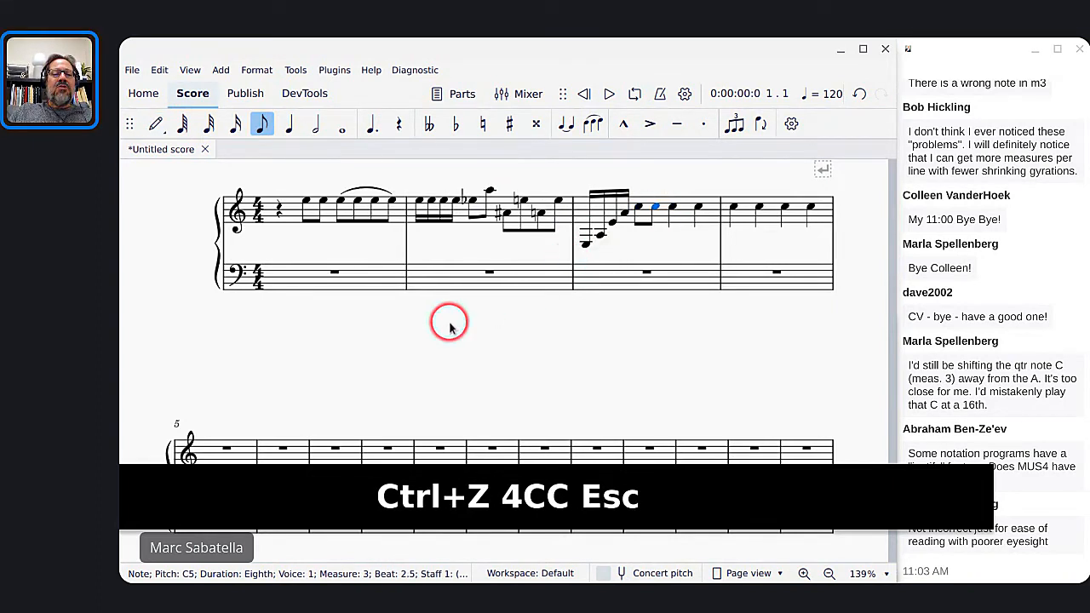
Step: In the lower score, repitch measure 2's second eighth note to A5 and delete the slur starting on beat 3
key("alt+Tab")
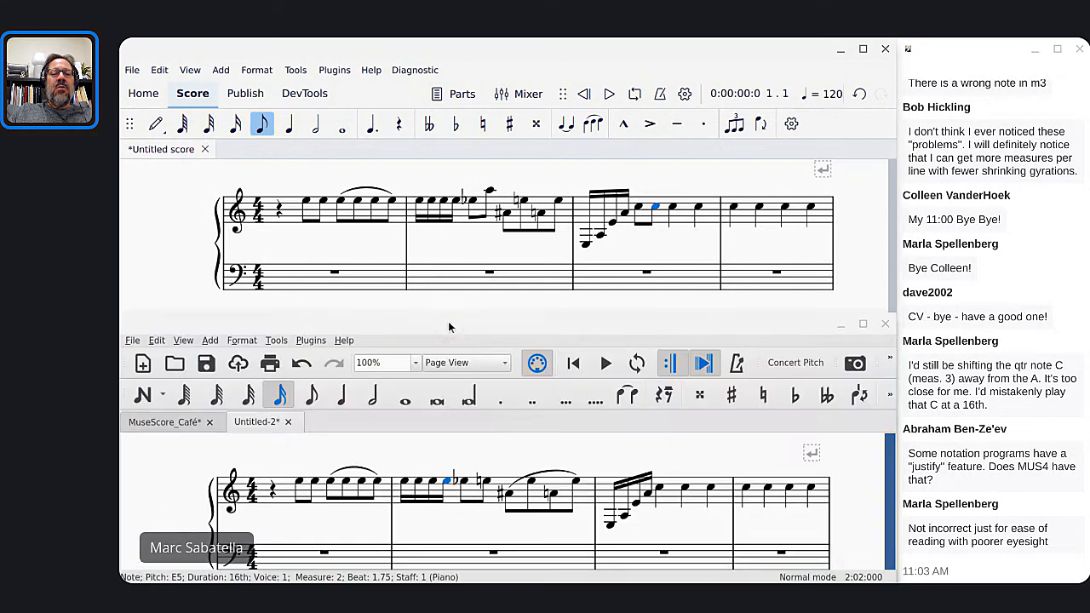
left_click(487, 481)
key("n")
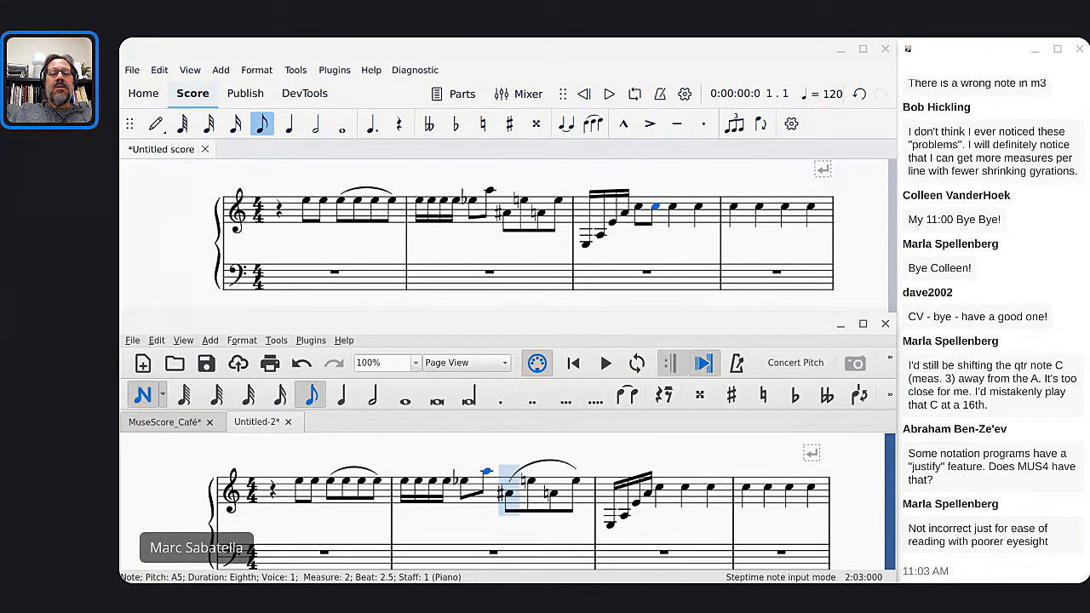
key("Escape")
left_click(530, 466)
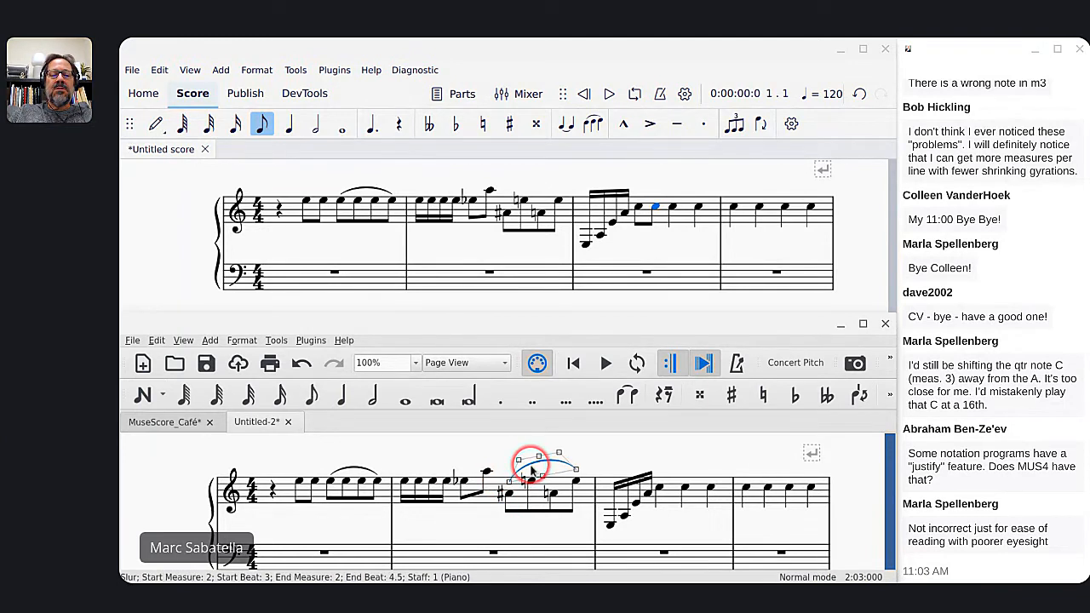
key("Delete")
Step: In the lower score, replace the quarter note C on beat 2 of measure 3 with two eighth-note C's
left_click(668, 487)
key("4")
key("n")
key("0")
key("c")
key("Escape")
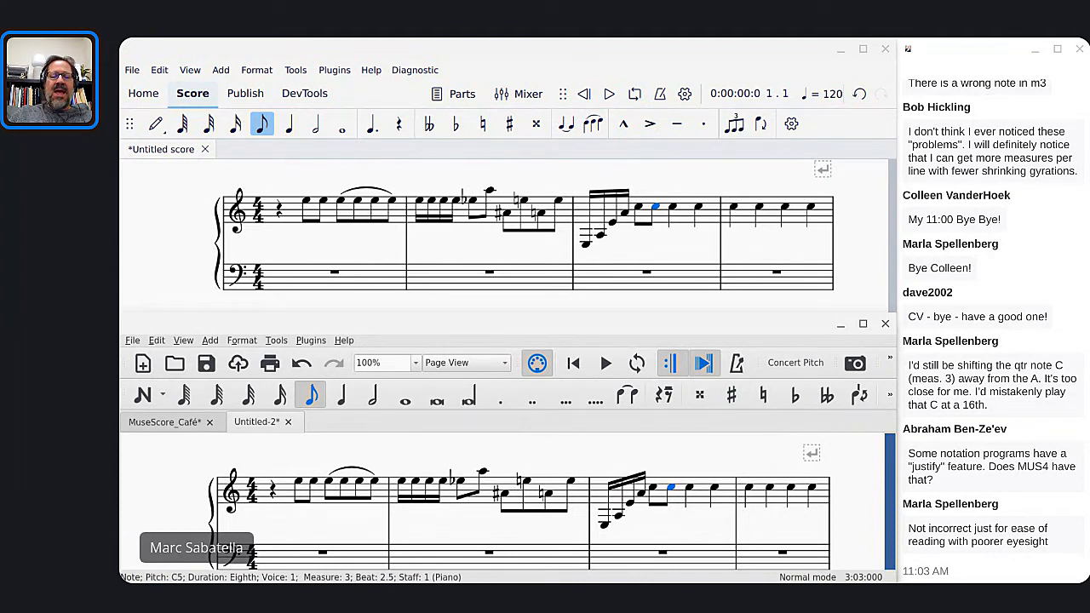
Step: Select treble measure 2 in both scores and shorten the upper window to compare the measure's spacing between versions
left_click(465, 187)
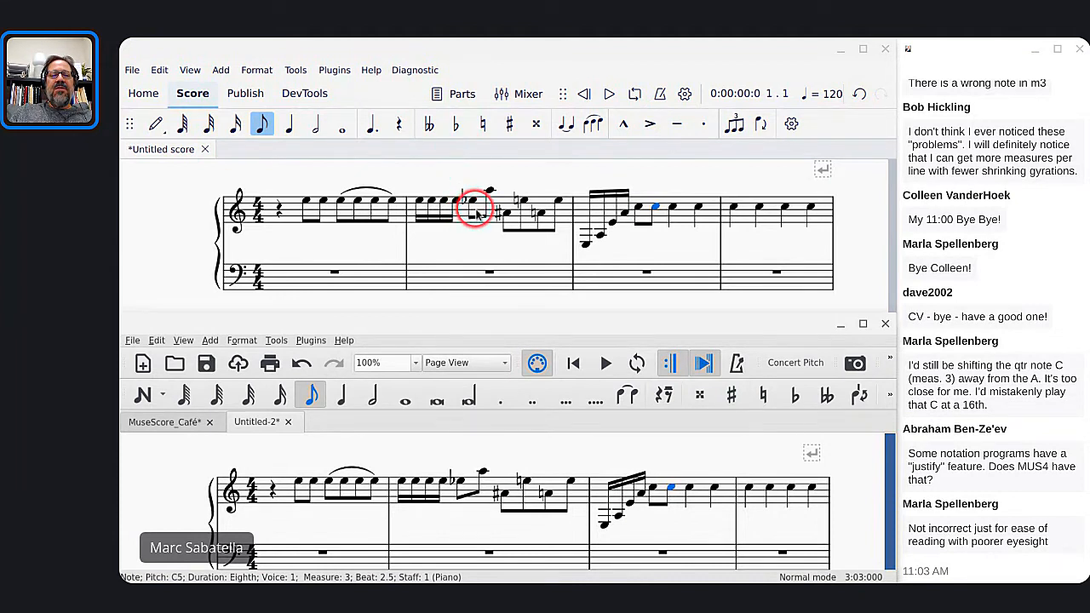
left_click(476, 213)
key("Tab")
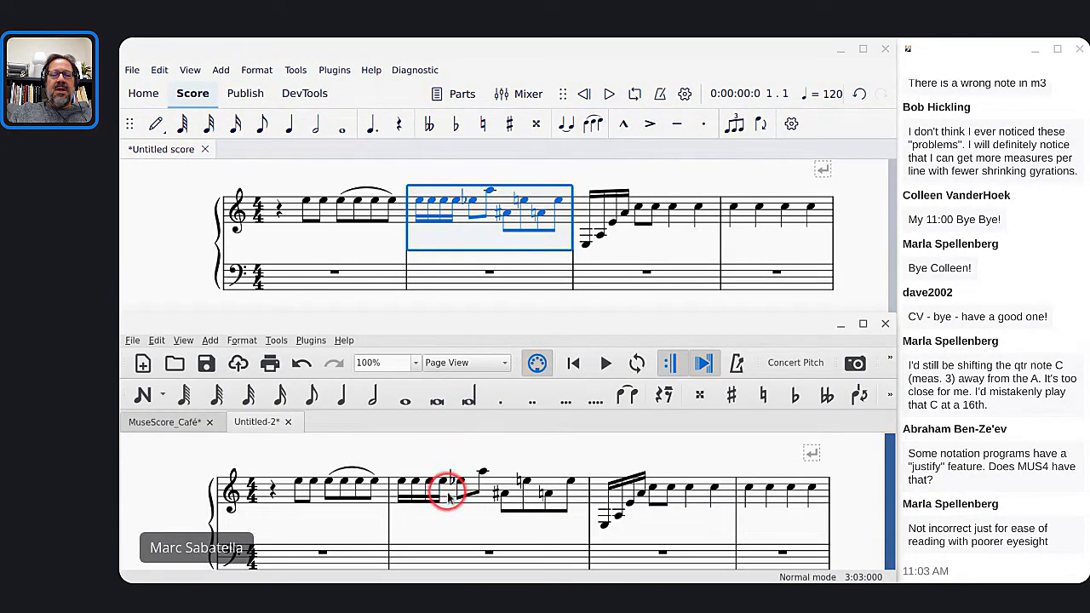
left_click(445, 489)
left_click_drag(563, 39, 538, 48)
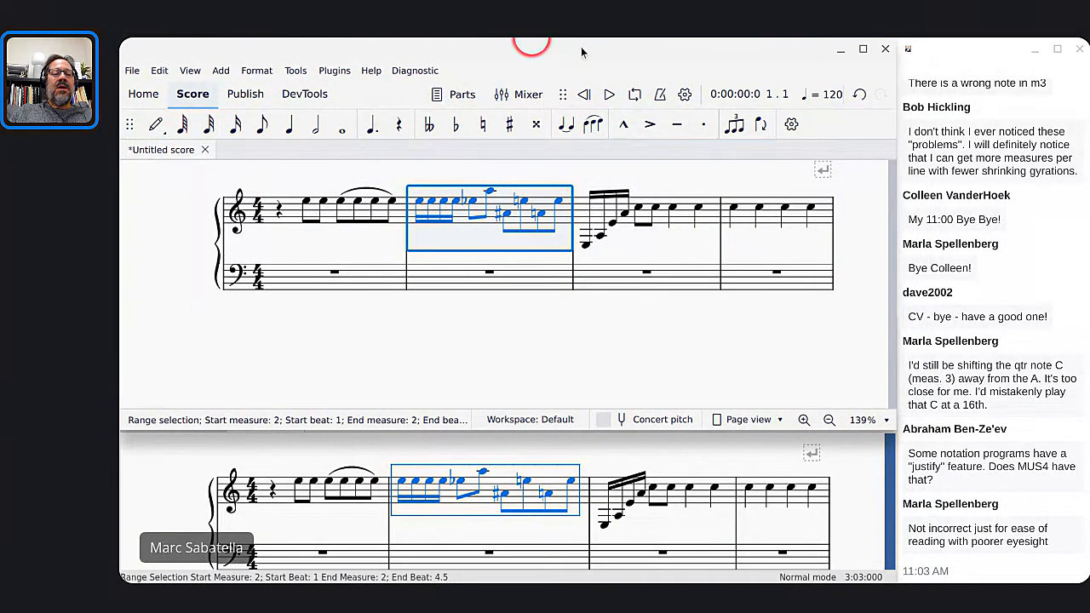
left_click_drag(465, 432, 464, 343)
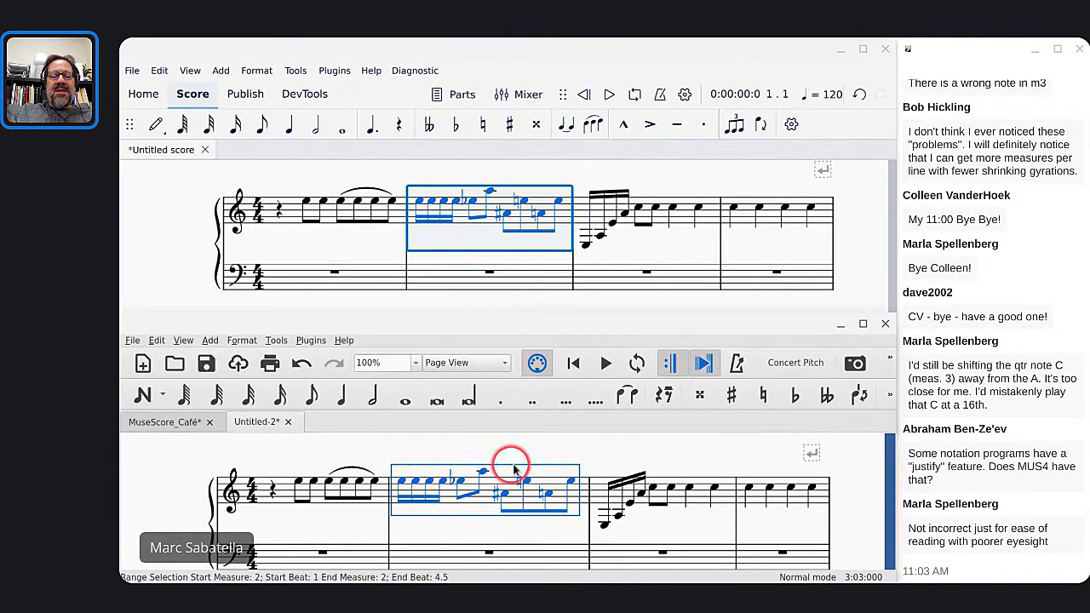
Step: In the lower score, select the sharp on beat 3 of measure 2 and examine its spacing from the preceding high A
left_click(496, 494)
left_click_drag(492, 497, 482, 473)
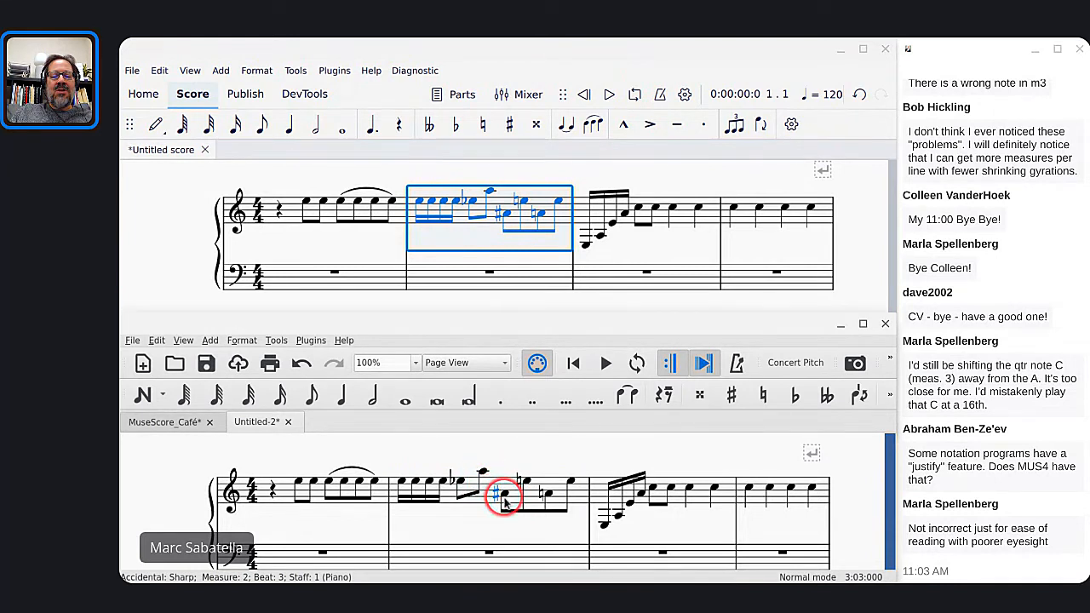
left_click(499, 498)
left_click(481, 470)
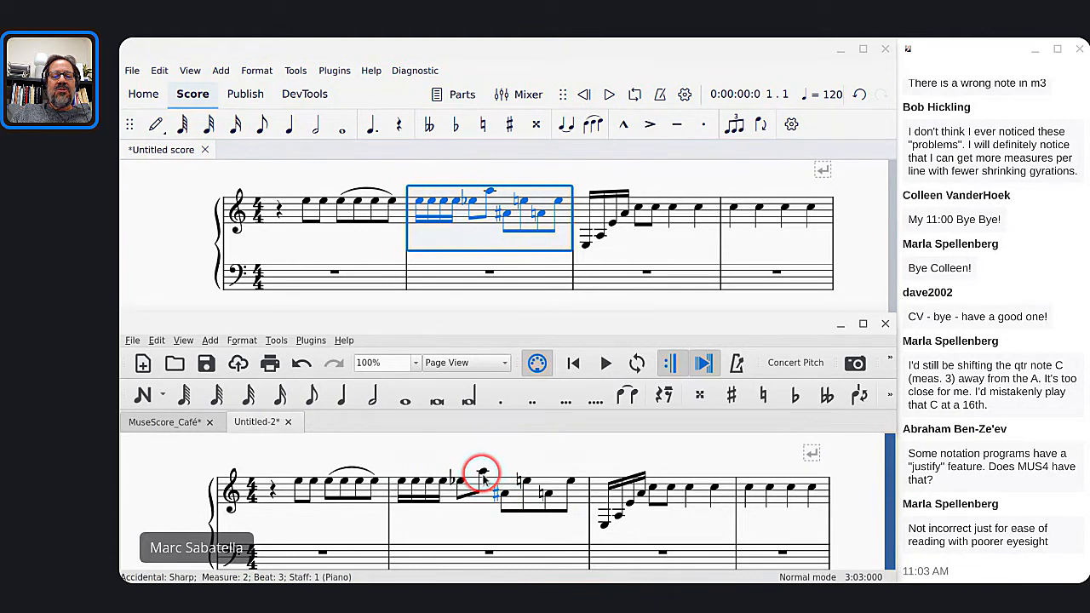
left_click(488, 496)
left_click(493, 461)
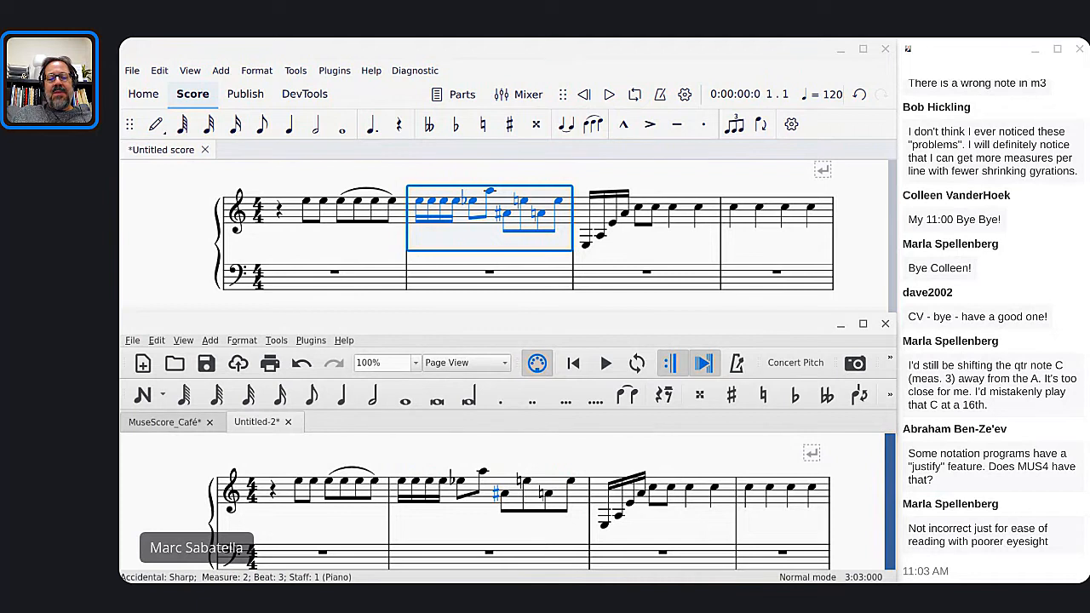
left_click_drag(501, 491, 479, 489)
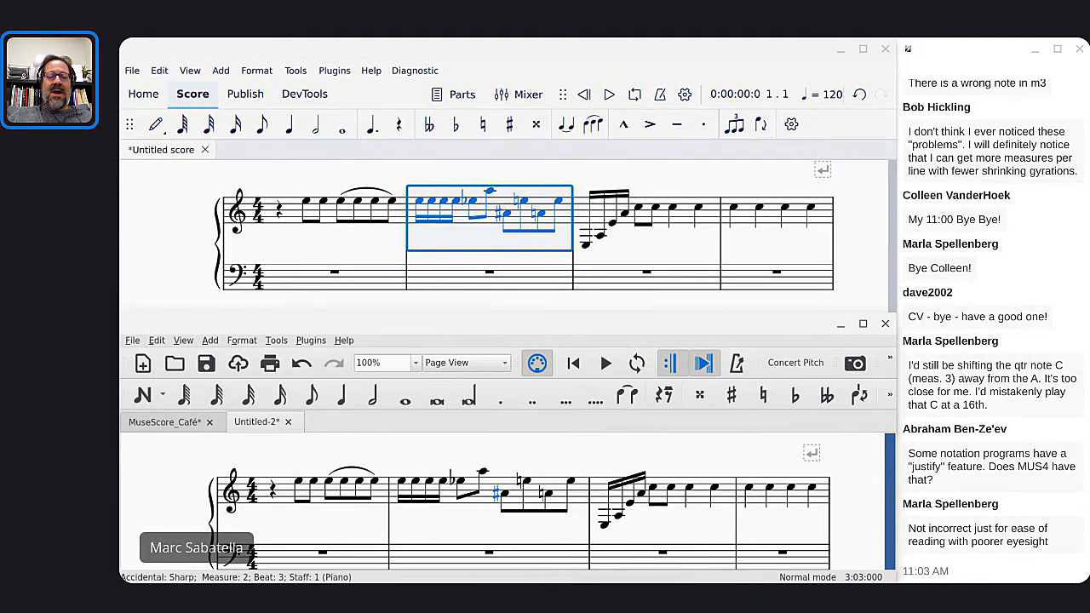
mouse_move(496, 493)
left_mouse_down()
mouse_move(462, 450)
mouse_move(482, 486)
left_mouse_up()
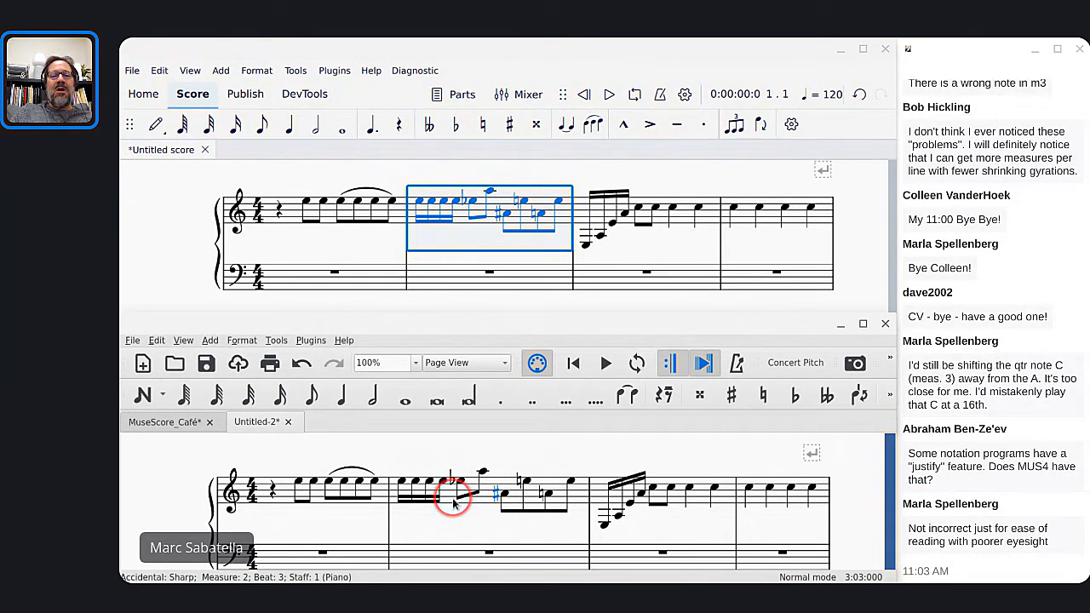
Step: Enlarge the upper score to 495% around measure 2 and select the E-flat eighth note on beat 2 for closer examination
left_click(512, 172)
scroll(502, 213, "up", 10)
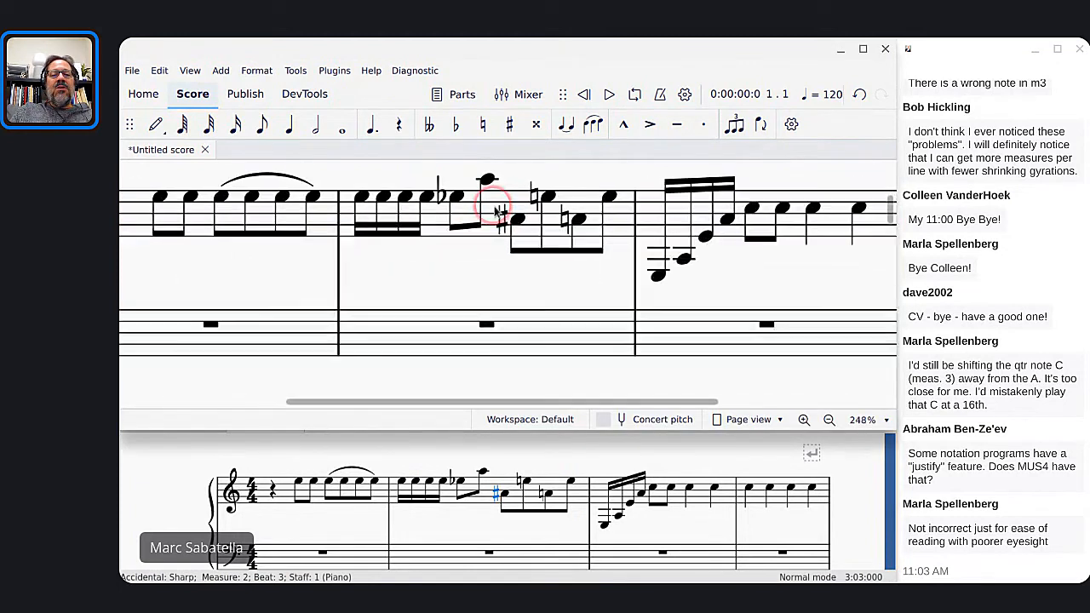
scroll(490, 217, "up", 2)
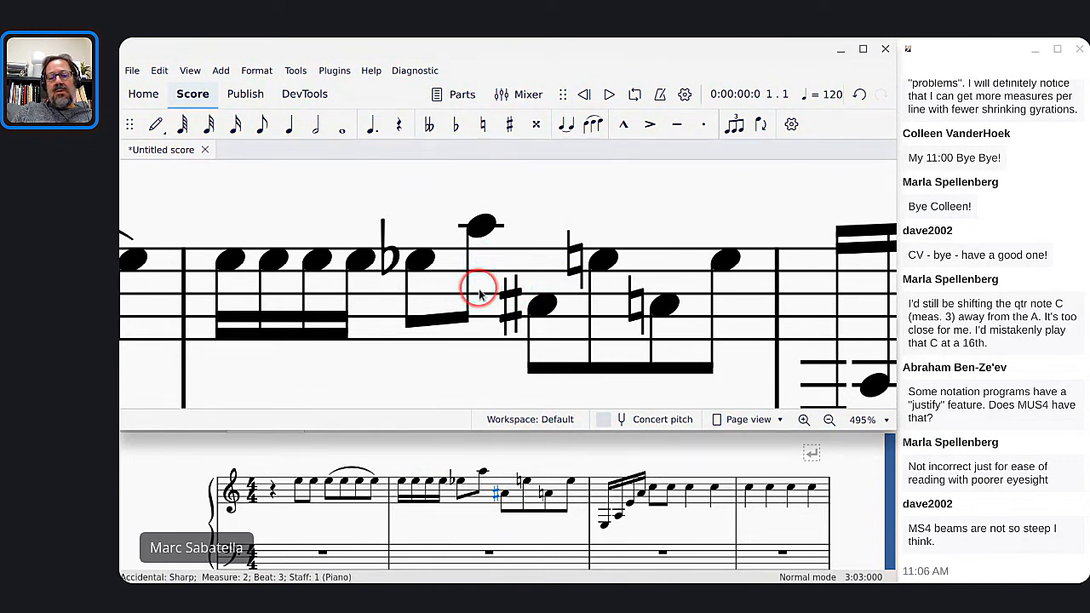
left_click(416, 257)
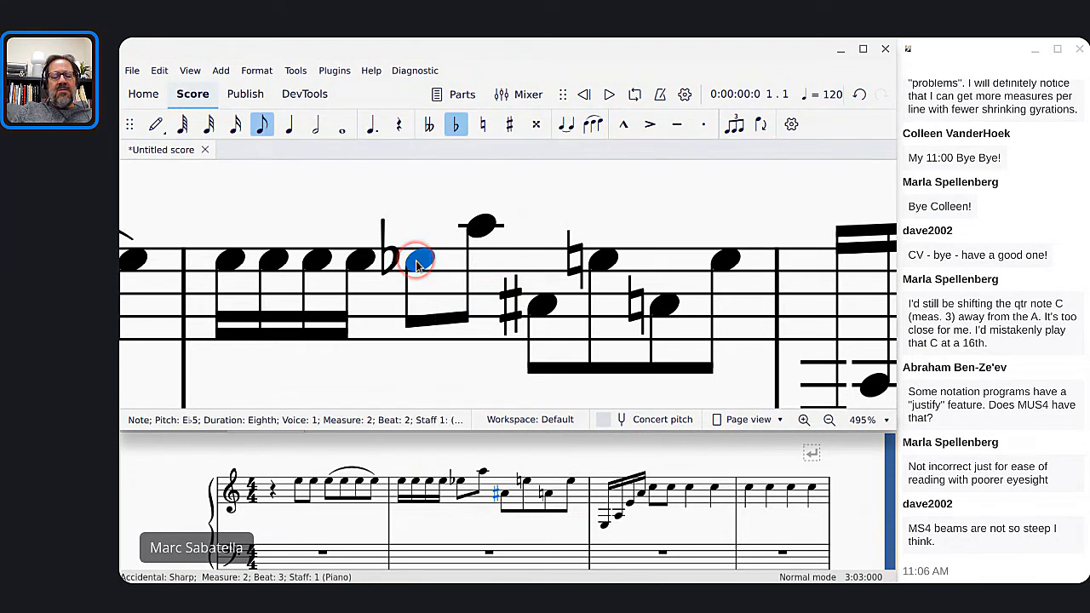
Step: In the upper score, flip the stems of measure 2's beamed E-flat and A eighth notes upward and back downward
key("x")
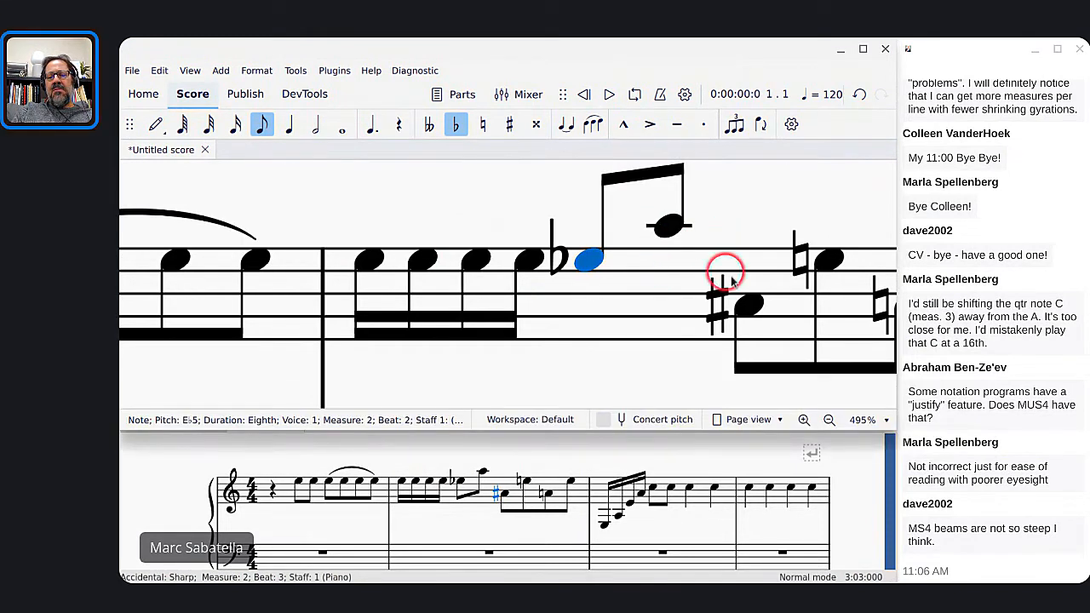
key("x")
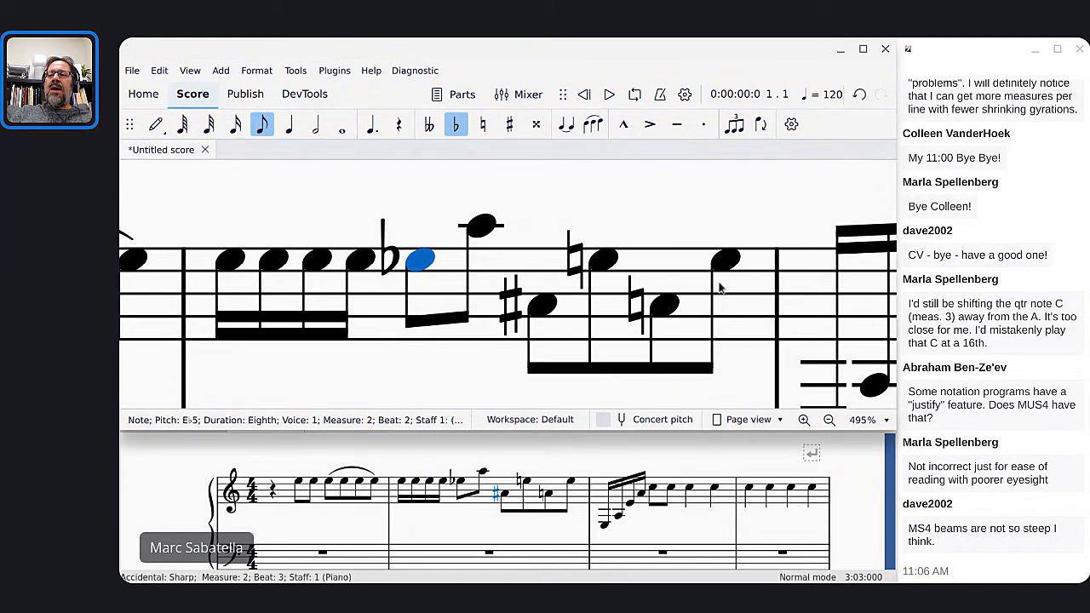
scroll(987, 160, "up", 1)
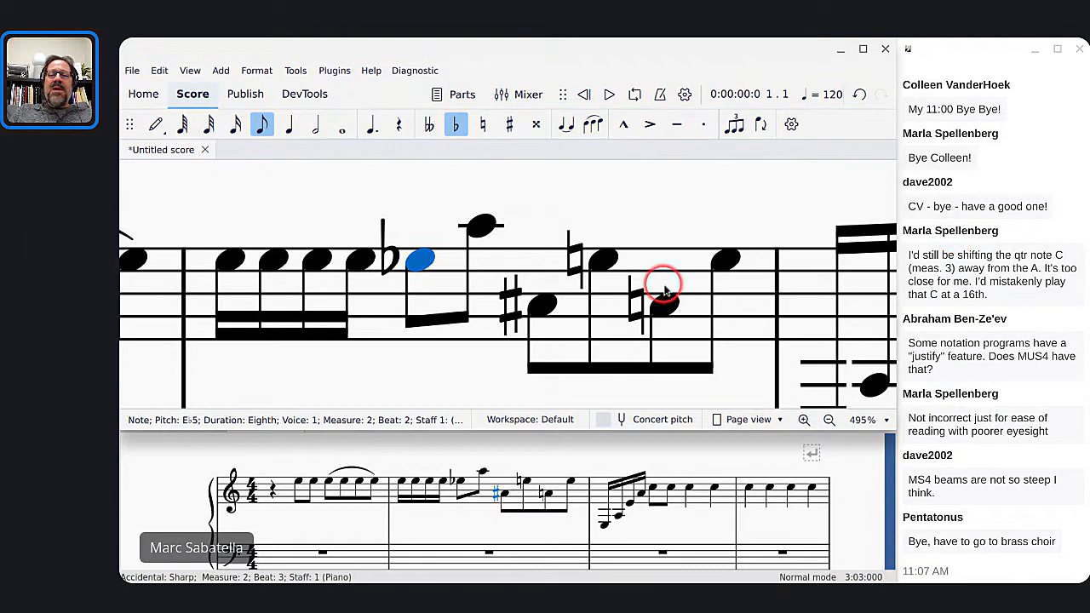
Step: Select measure 3's sixteenth-note beam in both scores, enlarging the lower score to 504%, and compare the two beam slopes
scroll(665, 290, "right", 3)
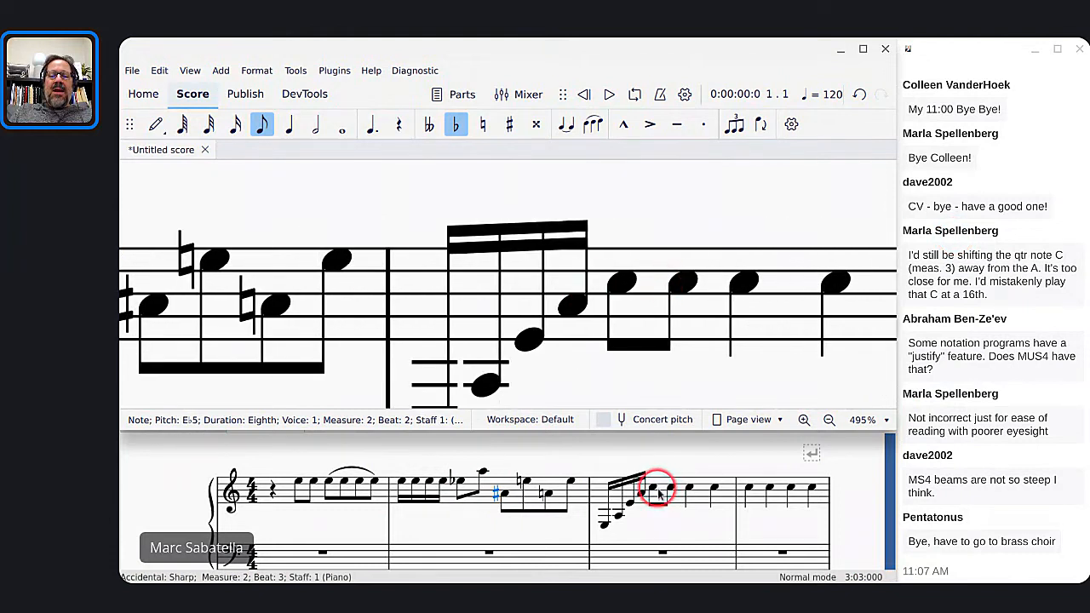
scroll(658, 494, "up", 5)
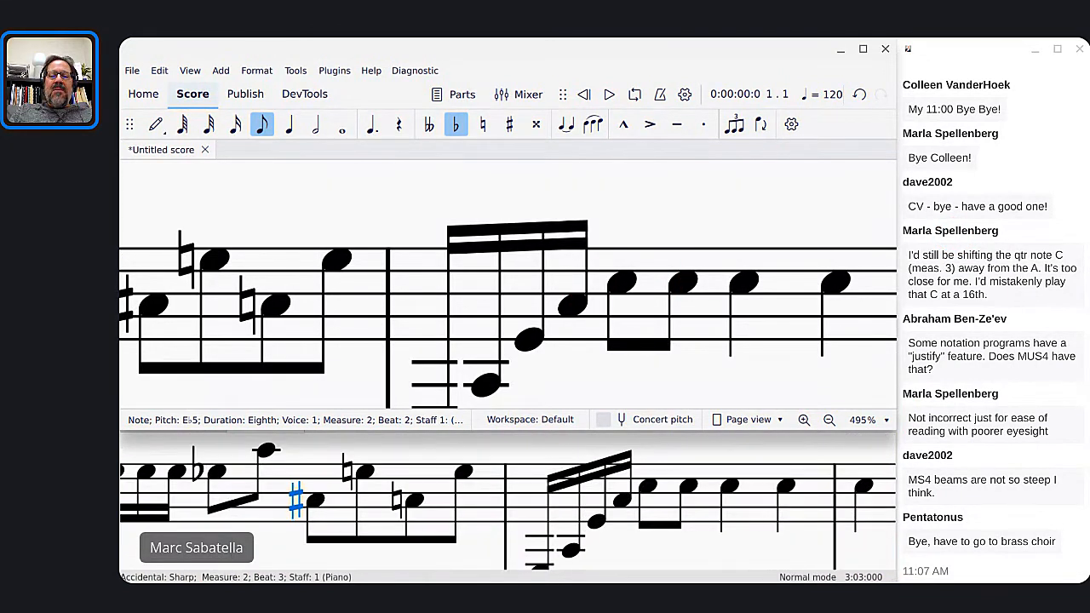
left_click(554, 483)
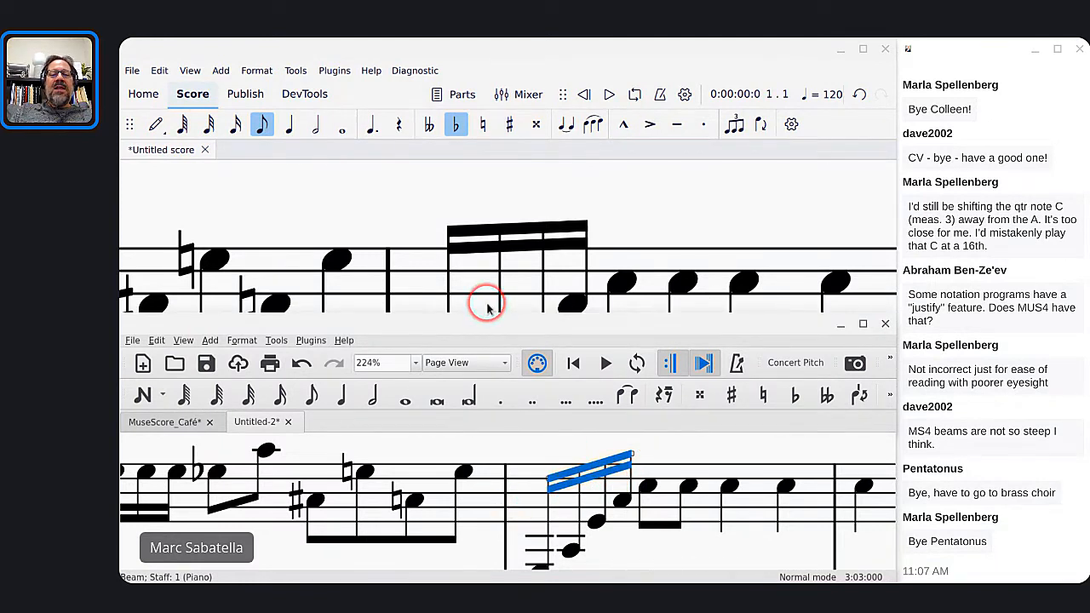
left_click(408, 226)
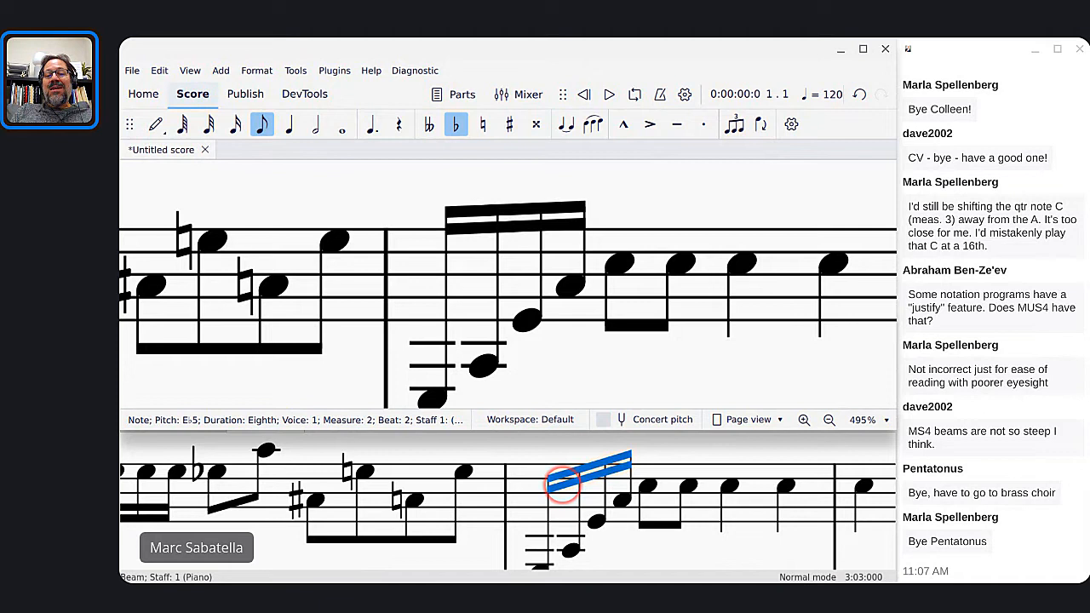
scroll(560, 484, "up", 2)
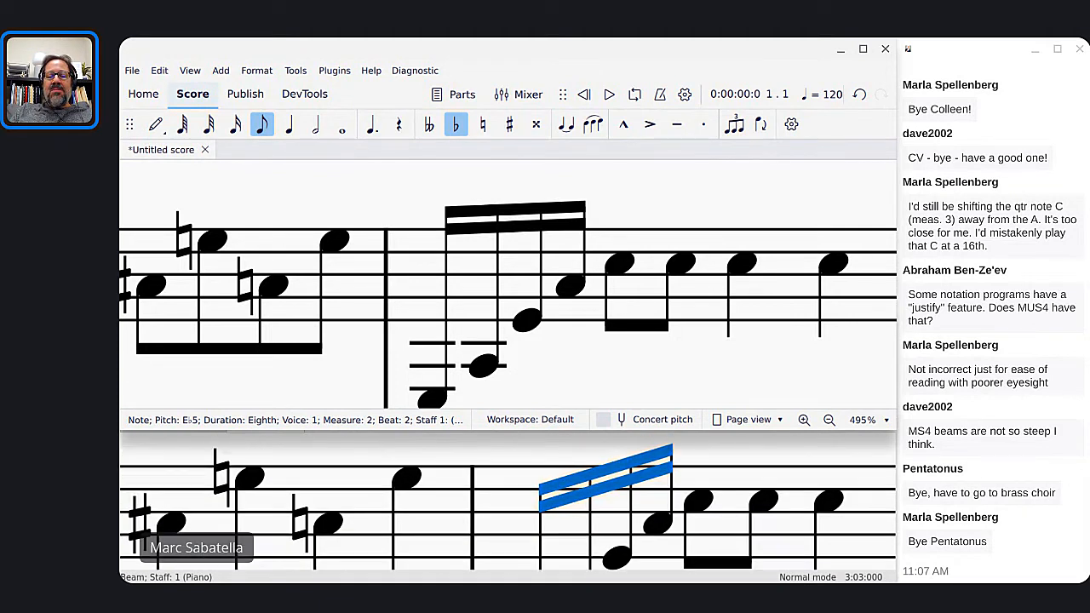
scroll(508, 507, "up", 1)
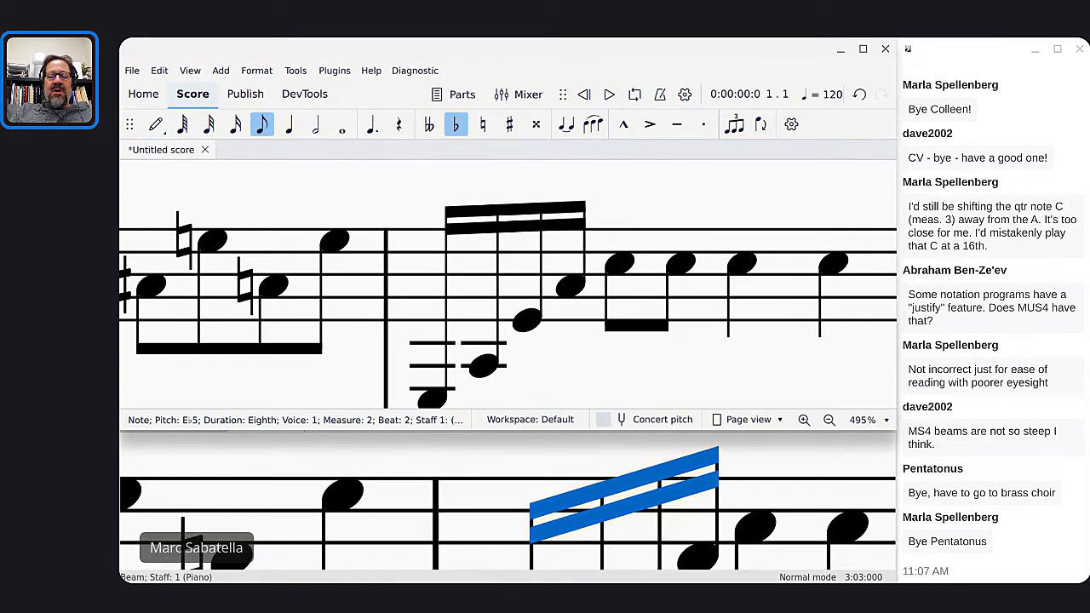
left_click(470, 459)
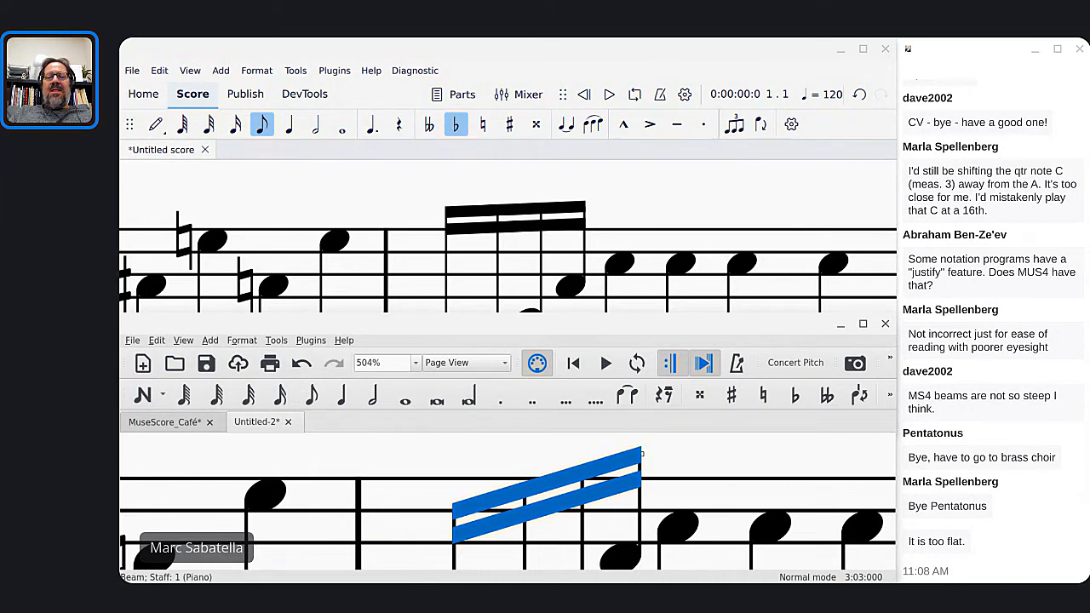
left_click(464, 231)
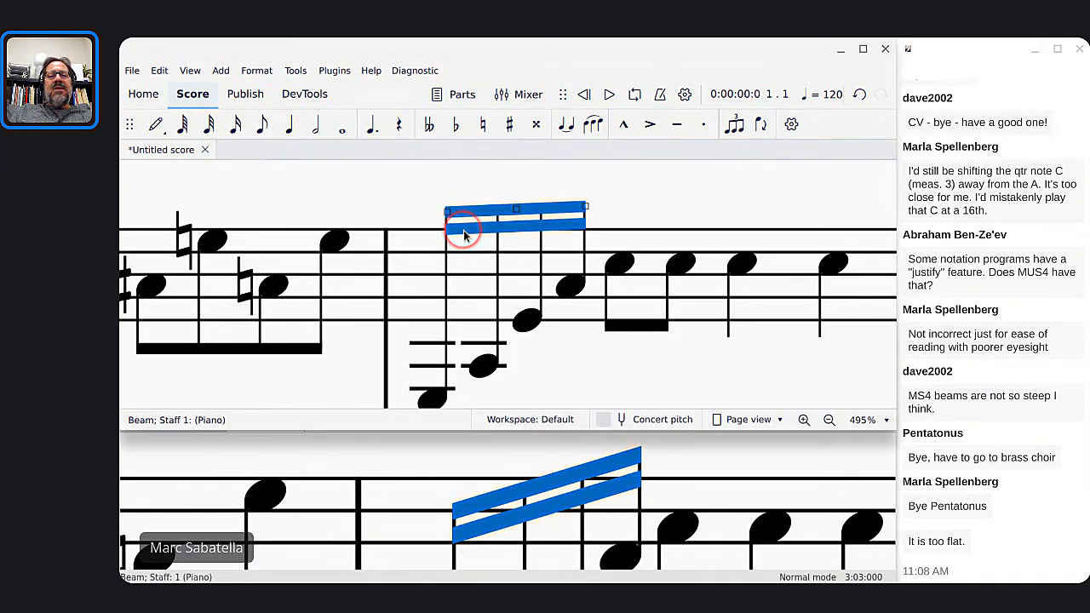
Step: In the upper score, shift all of treble measure 3 diatonically down and up repeatedly, leaving its notes one step higher
left_click(464, 278)
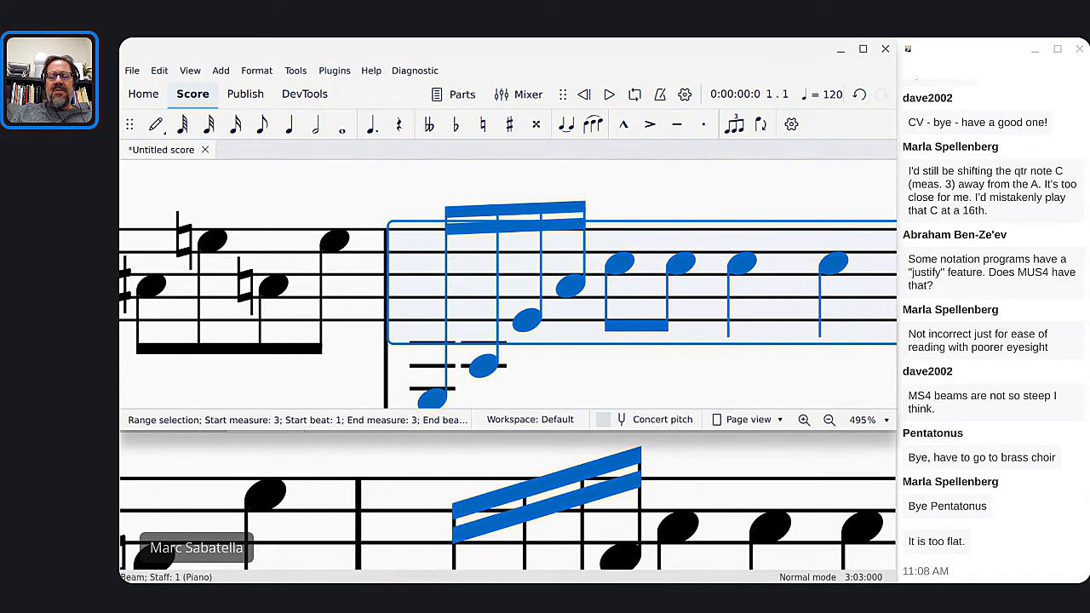
key("shift+alt+bracketleft")
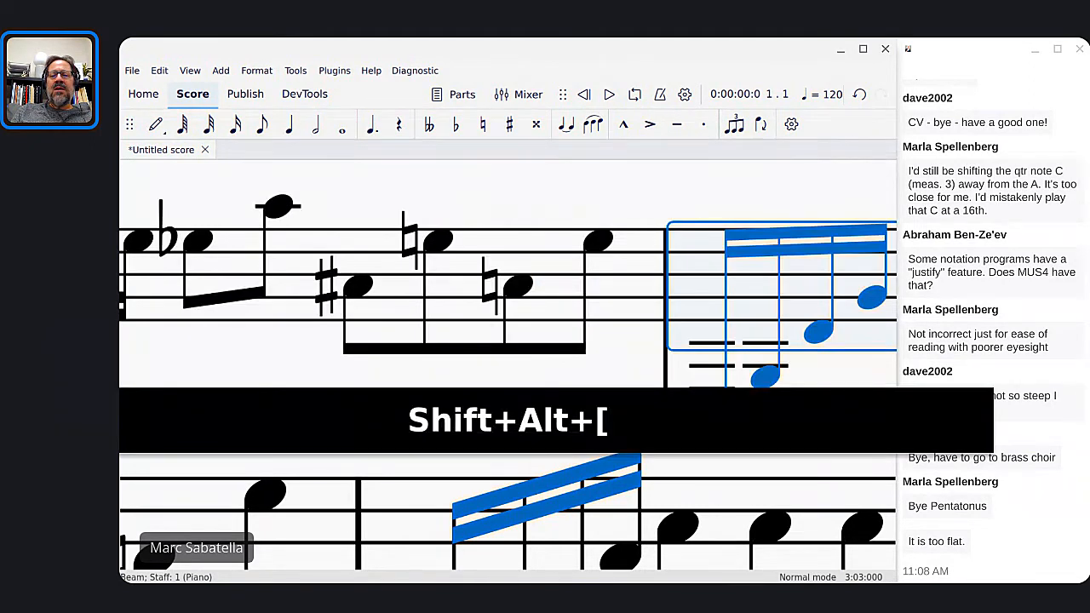
key("shift+alt+bracketleft")
key("shift+alt+bracketleft")
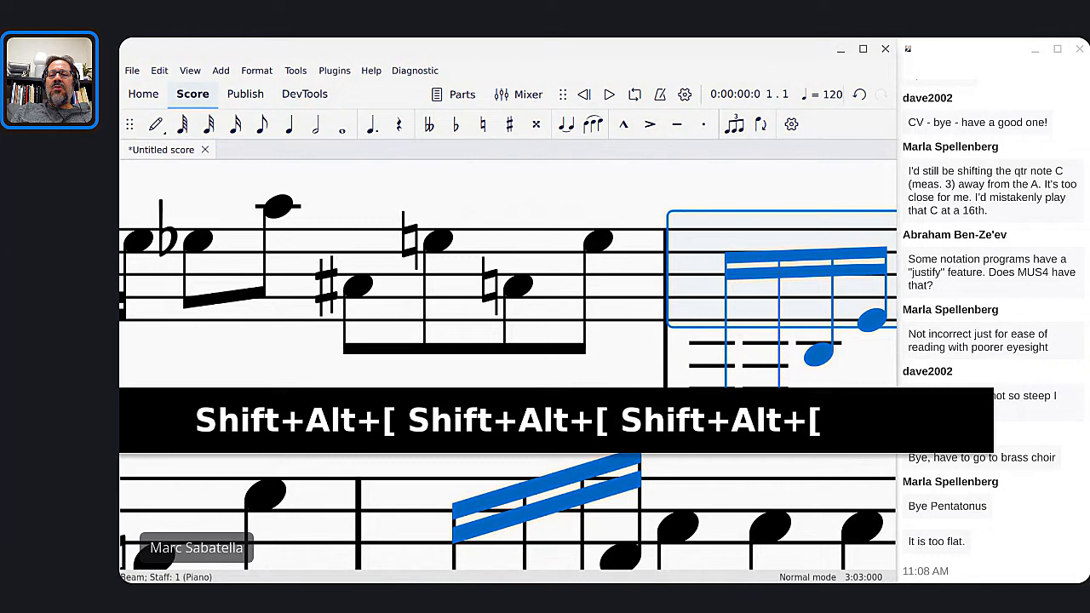
key("shift+alt+bracketright")
key("shift+alt+bracketright")
key("shift+alt+bracketright")
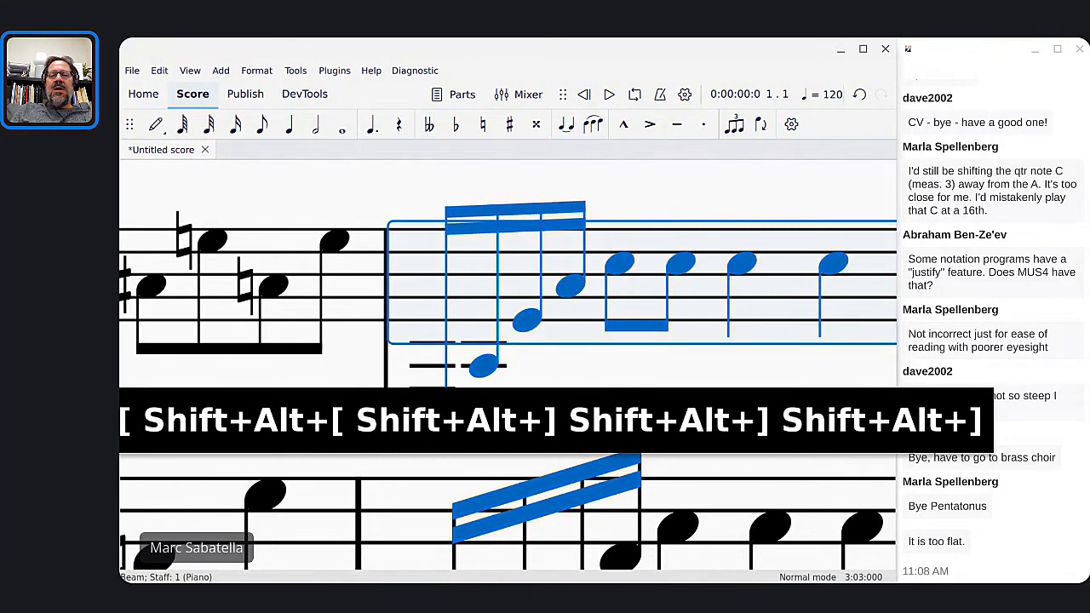
key("shift+alt+bracketleft")
key("shift+alt+bracketleft")
key("shift+alt+bracketright")
key("shift+alt+bracketright")
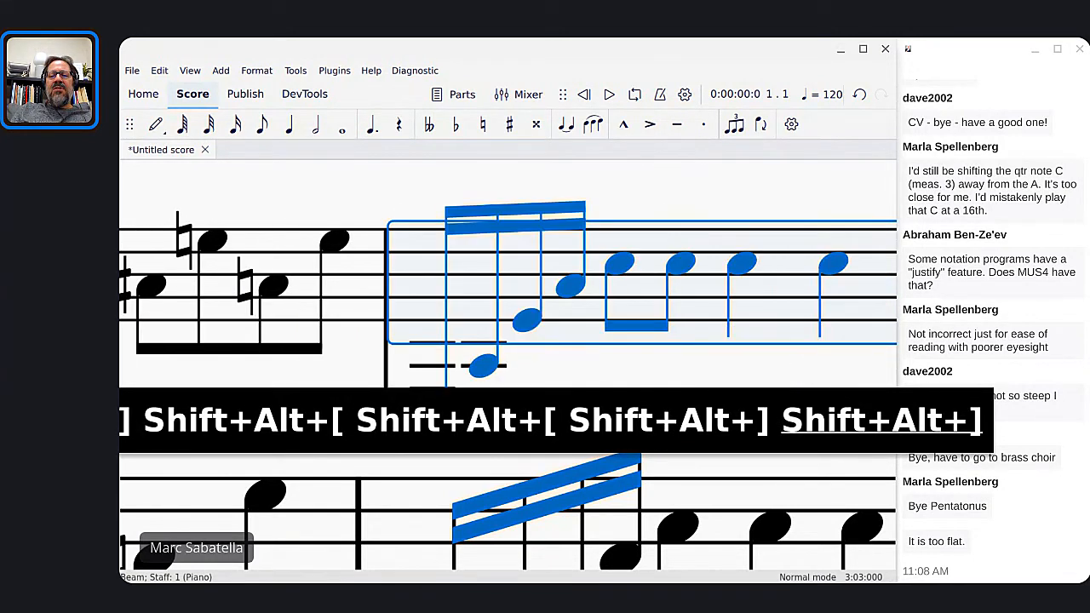
key("shift+alt+bracketright")
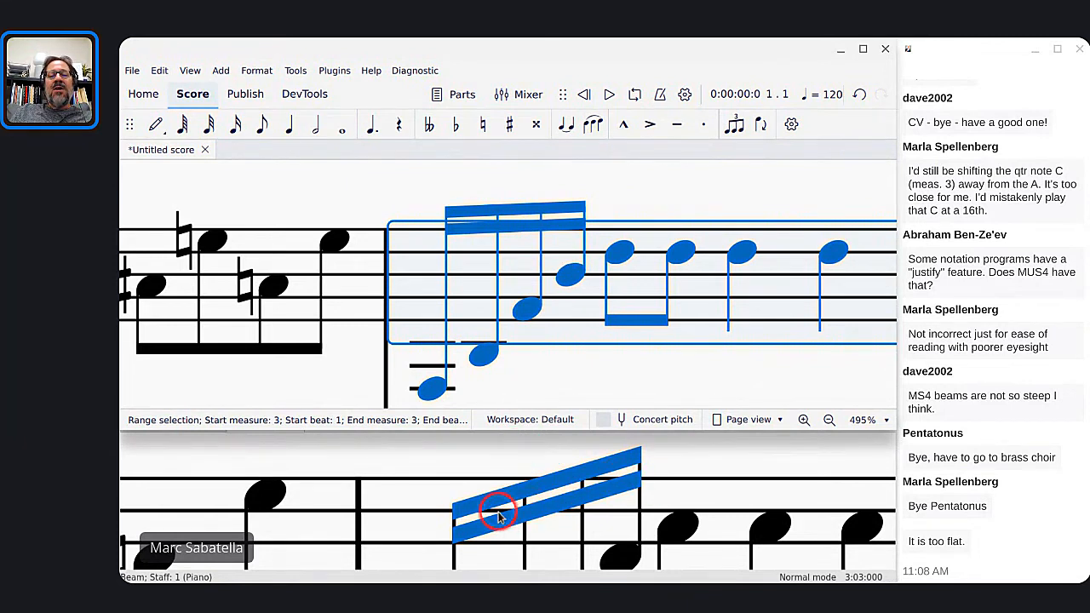
Step: In the lower score, select treble measure 3 at 400% zoom and lower its notes by three diatonic steps
left_click(576, 481)
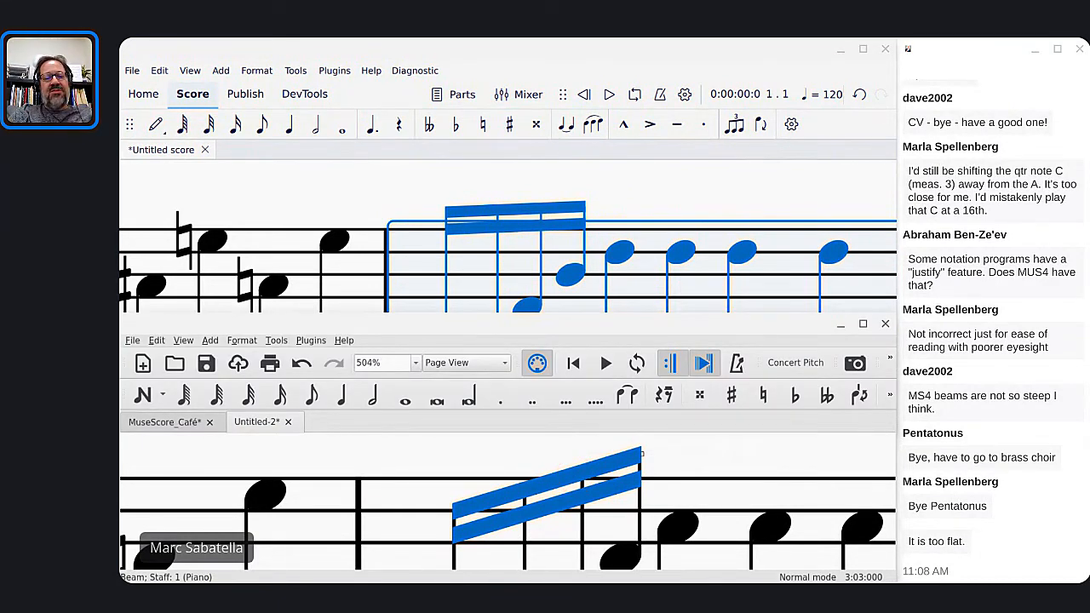
left_click(607, 521)
left_click(580, 467)
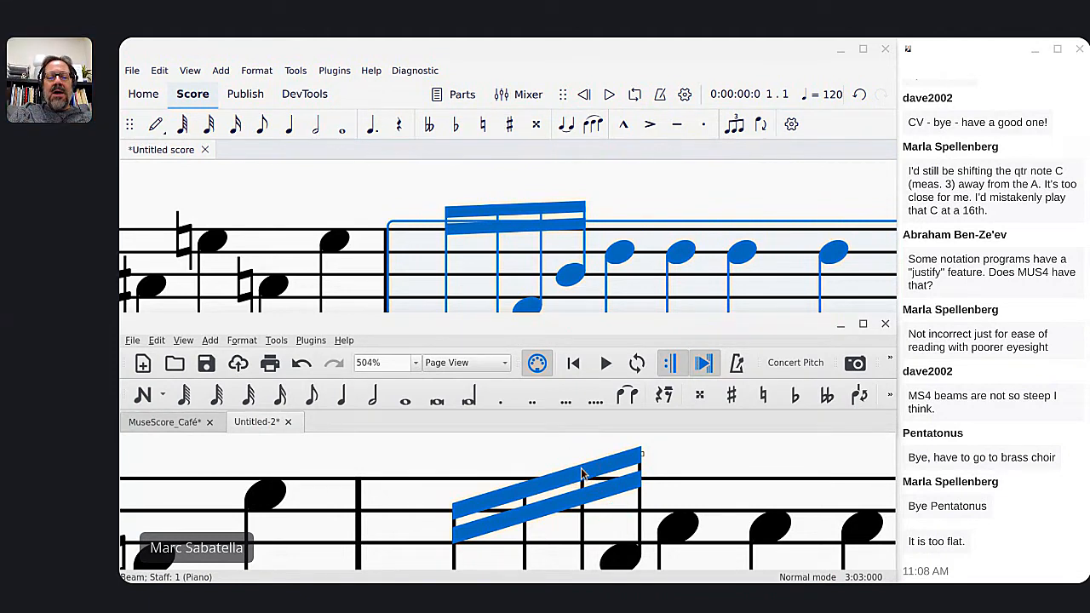
left_click(511, 182)
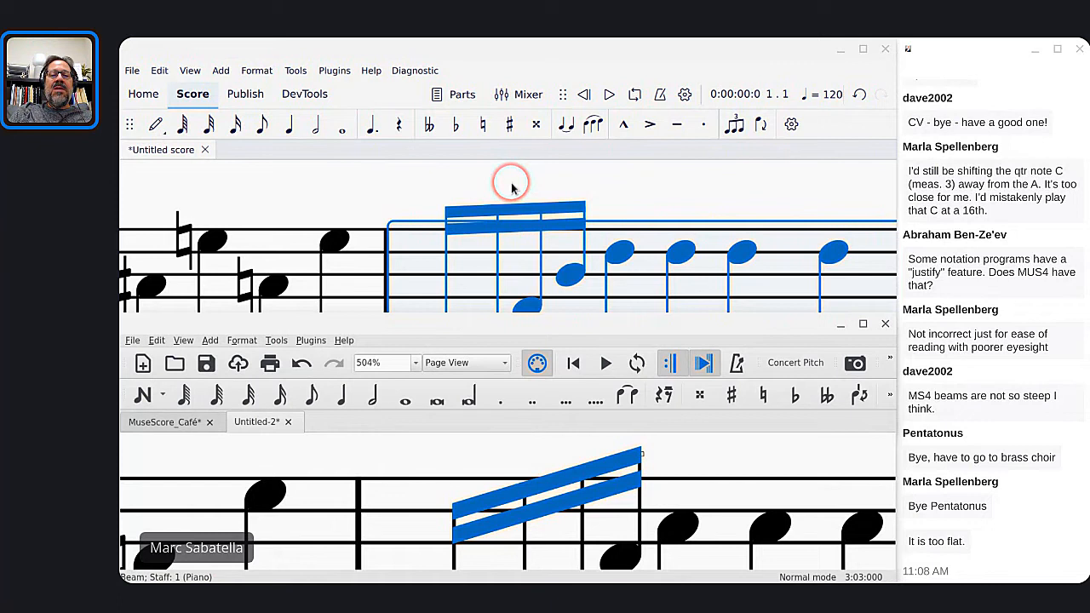
left_click(475, 228)
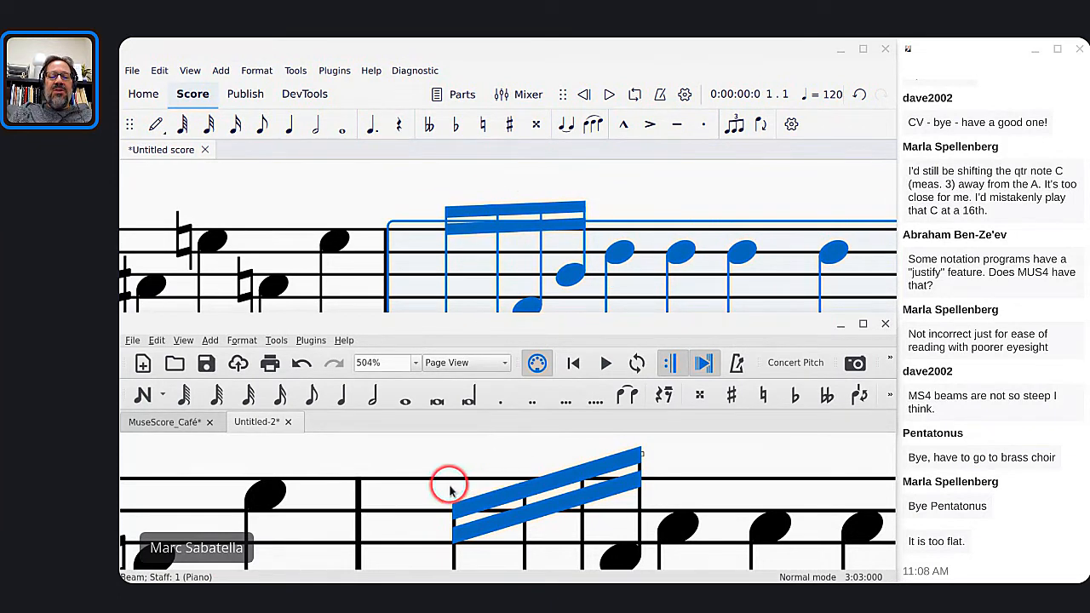
scroll(449, 489, "down", 2)
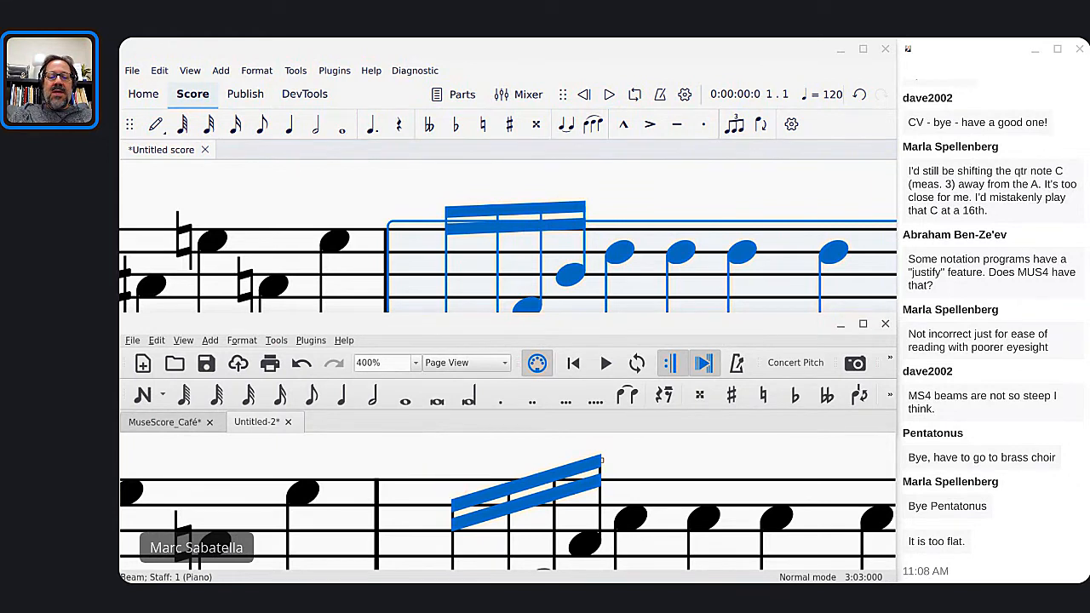
left_click(433, 516)
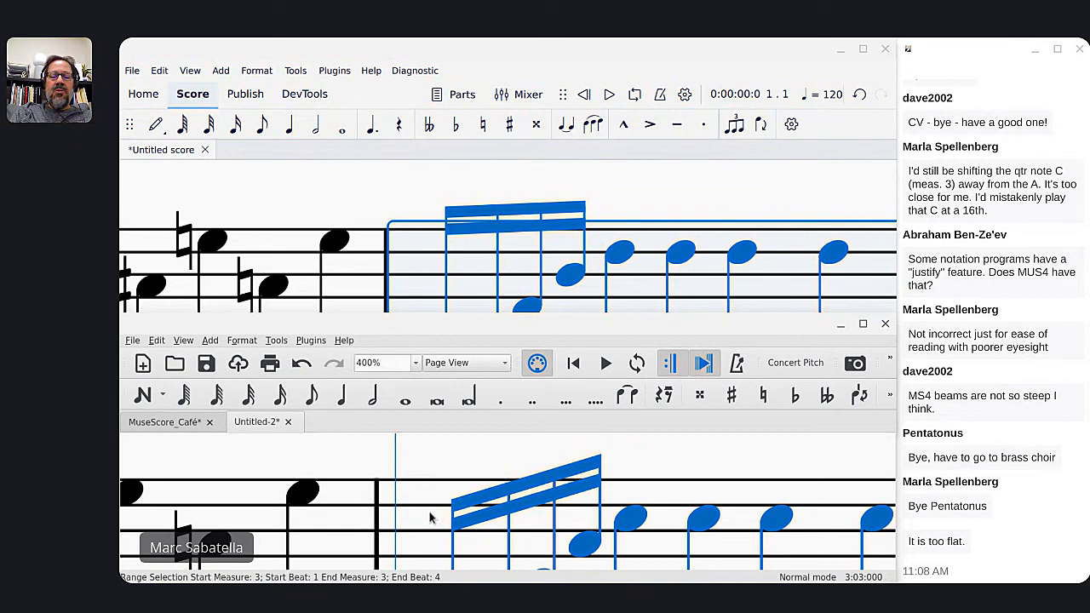
key("ctrl+r")
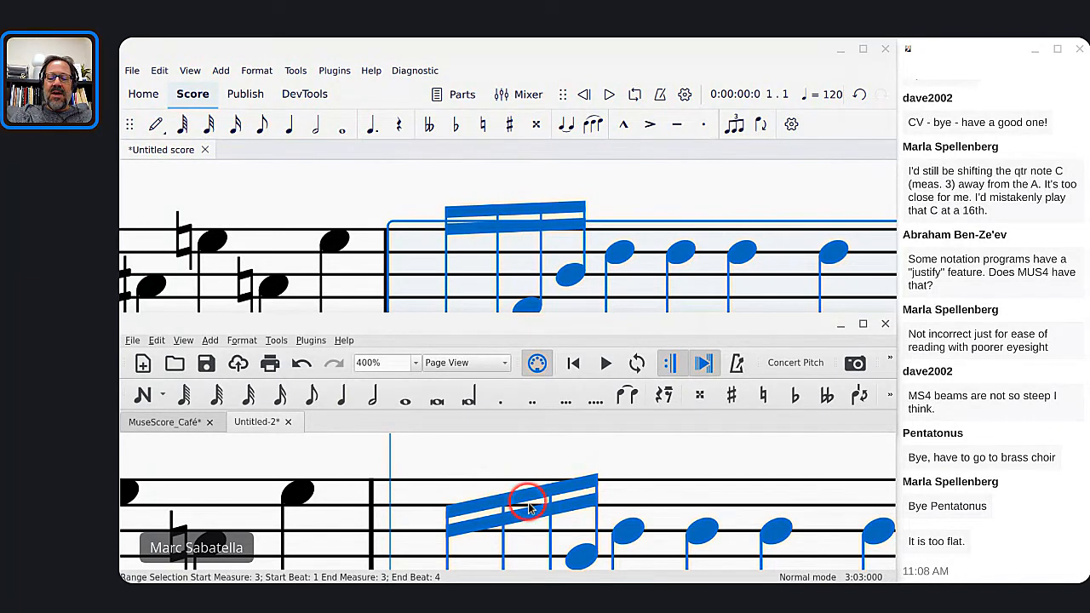
key("ctrl+r")
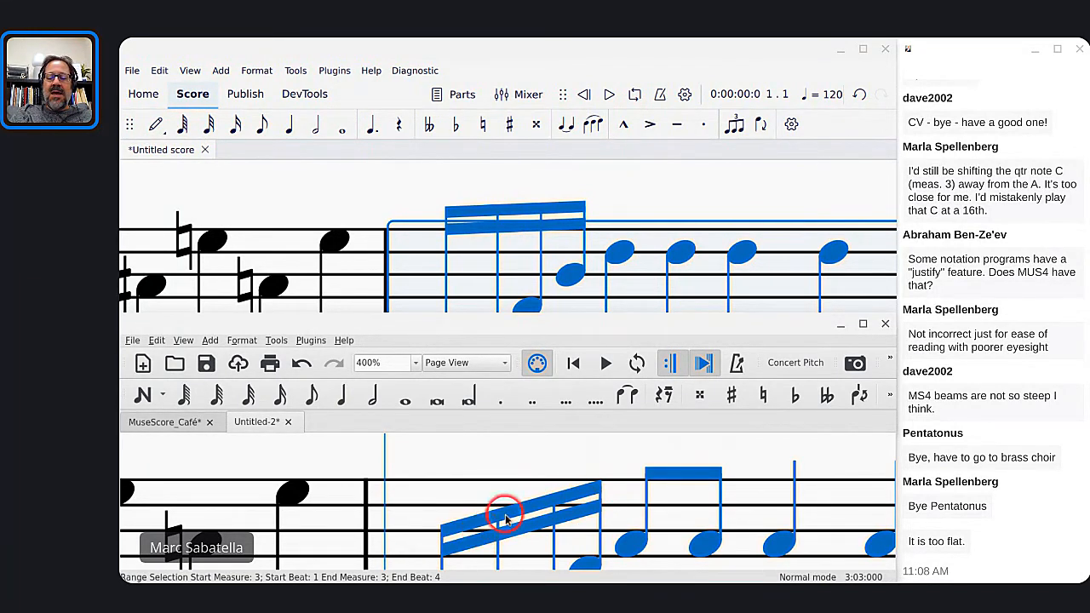
key("ctrl+r")
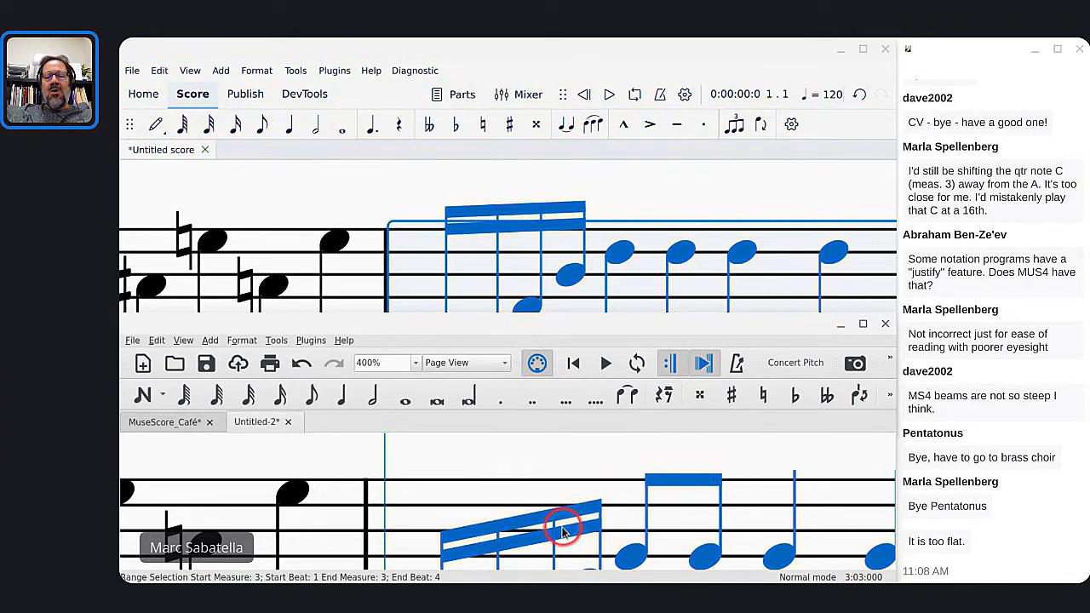
Step: In the upper score, move treble measure 3's notes down six diatonic steps, back up six, and down one
scroll(482, 271, "down", 1)
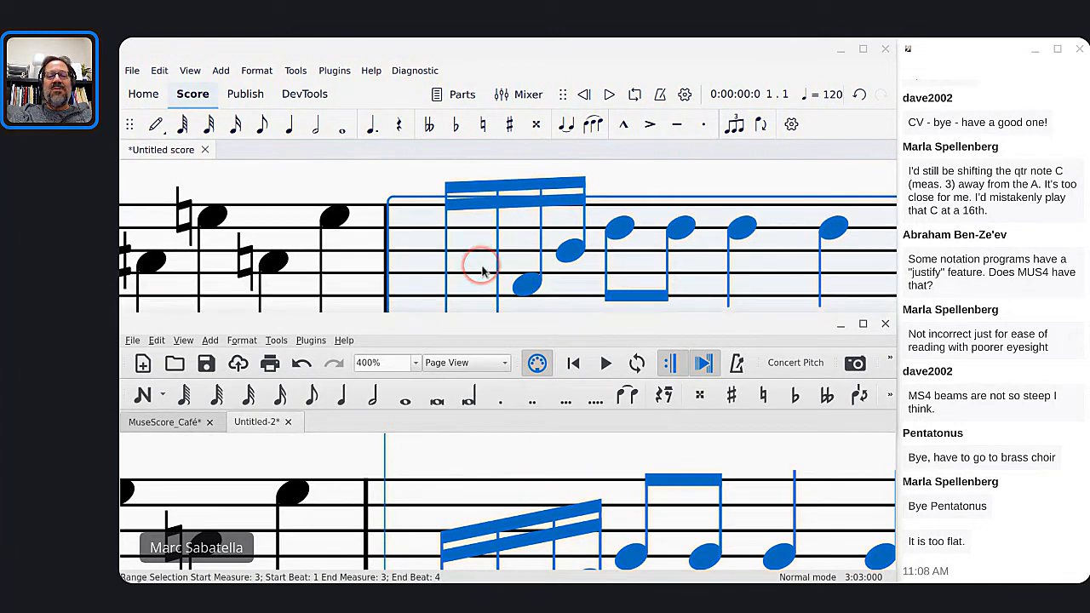
left_click(477, 265)
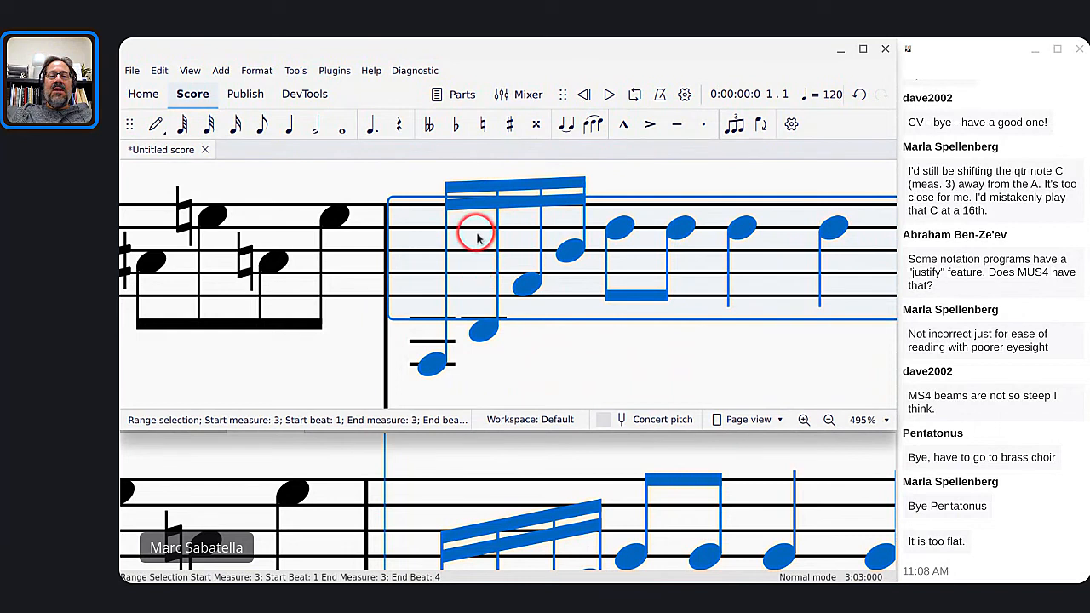
key("shift+alt+bracketleft")
key("shift+alt+bracketleft")
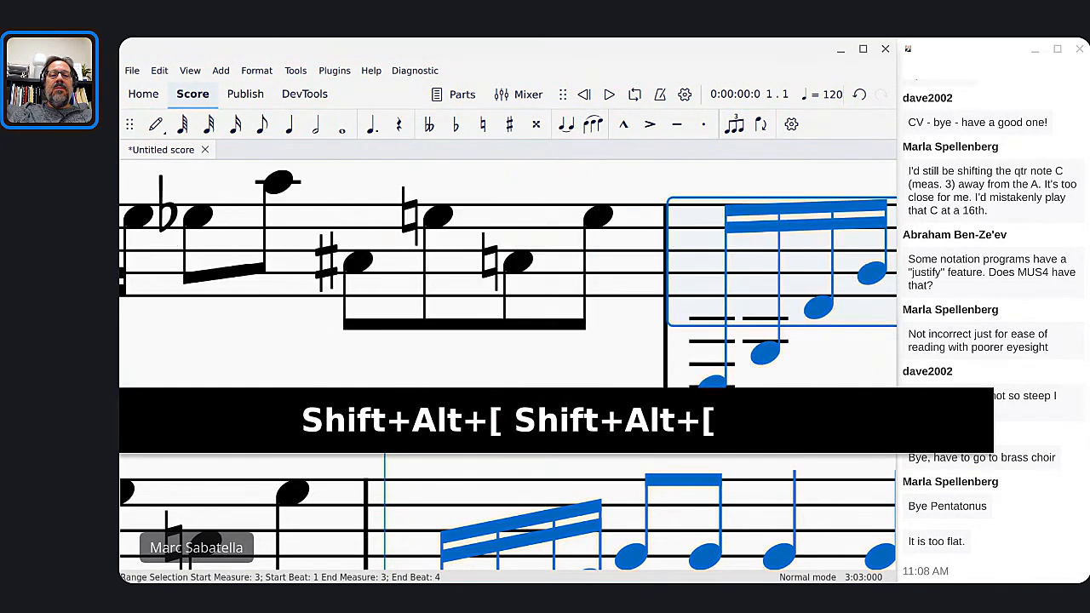
key("shift+alt+bracketleft")
key("shift+alt+bracketleft")
key("shift+alt+bracketleft")
key("shift+alt+bracketleft")
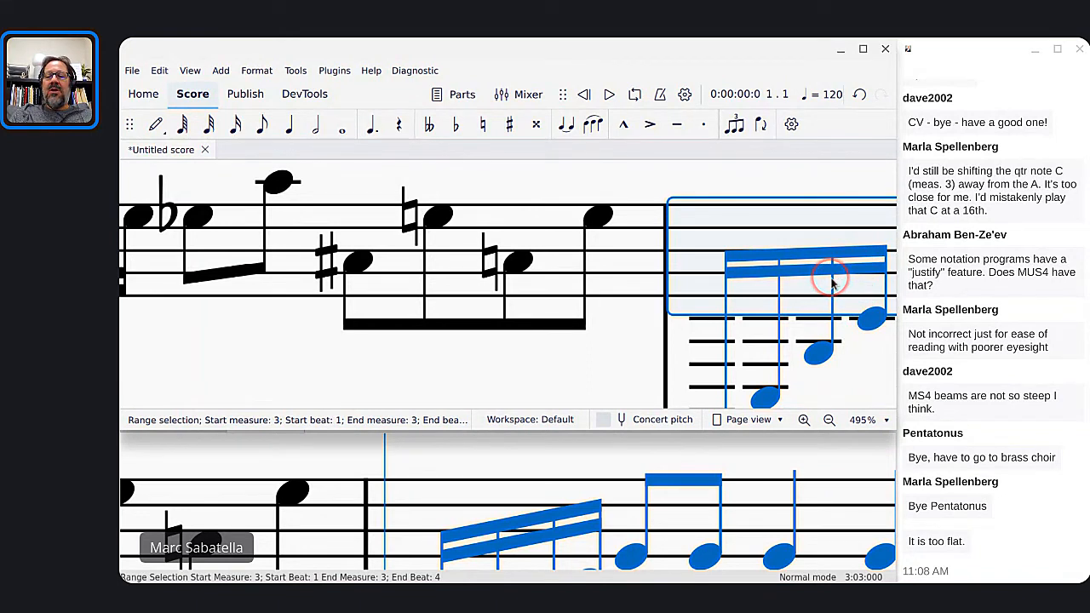
key("shift+alt+bracketright")
key("shift+alt+bracketright")
key("shift+alt+bracketright")
key("shift+alt+bracketright")
key("shift+alt+bracketright")
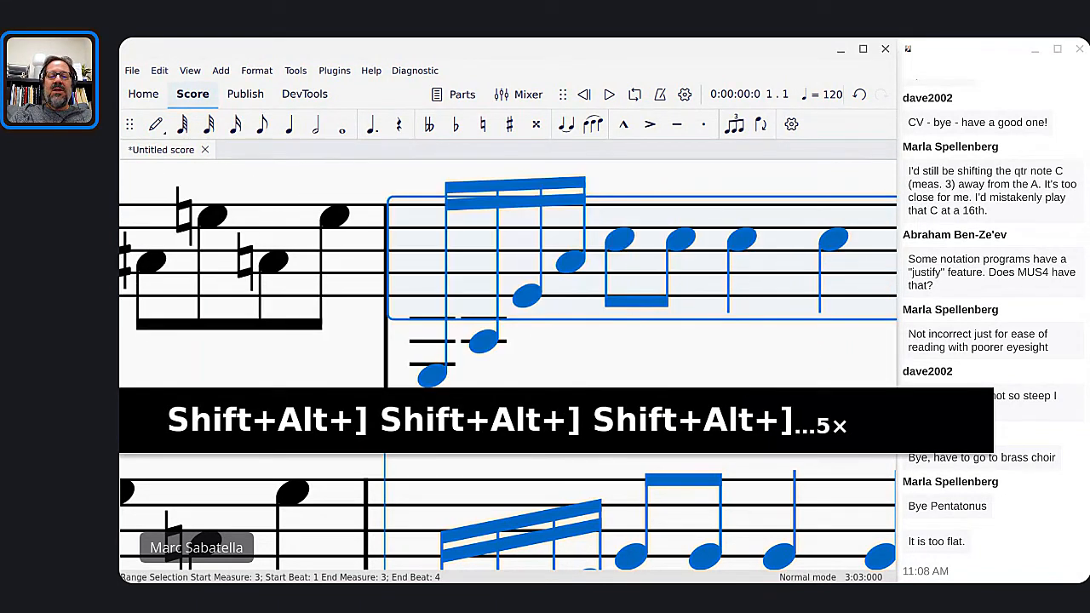
key("shift+alt+bracketright")
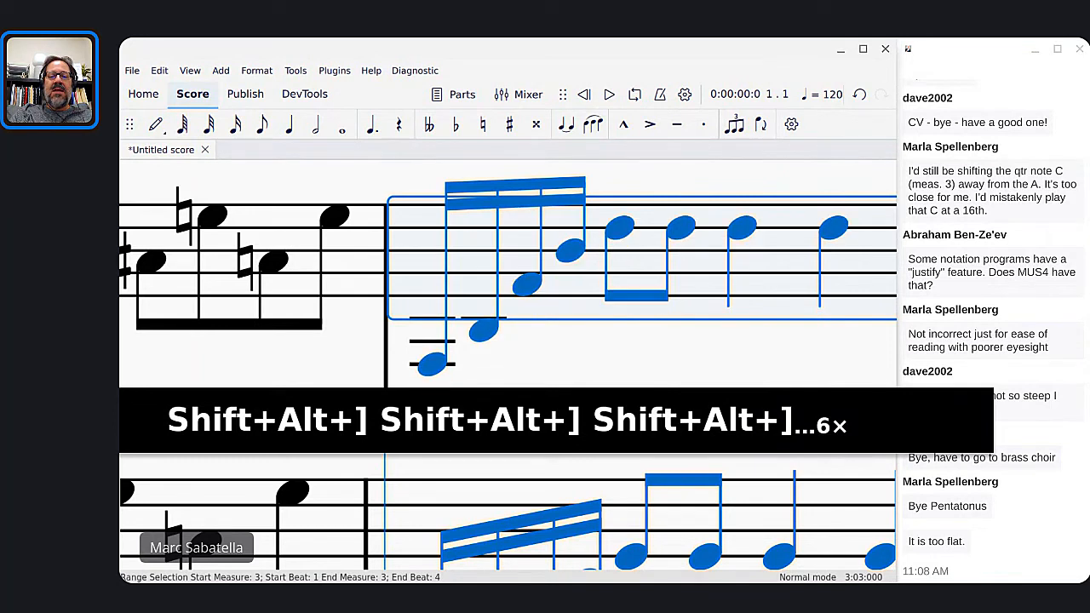
key("shift+alt+bracketleft")
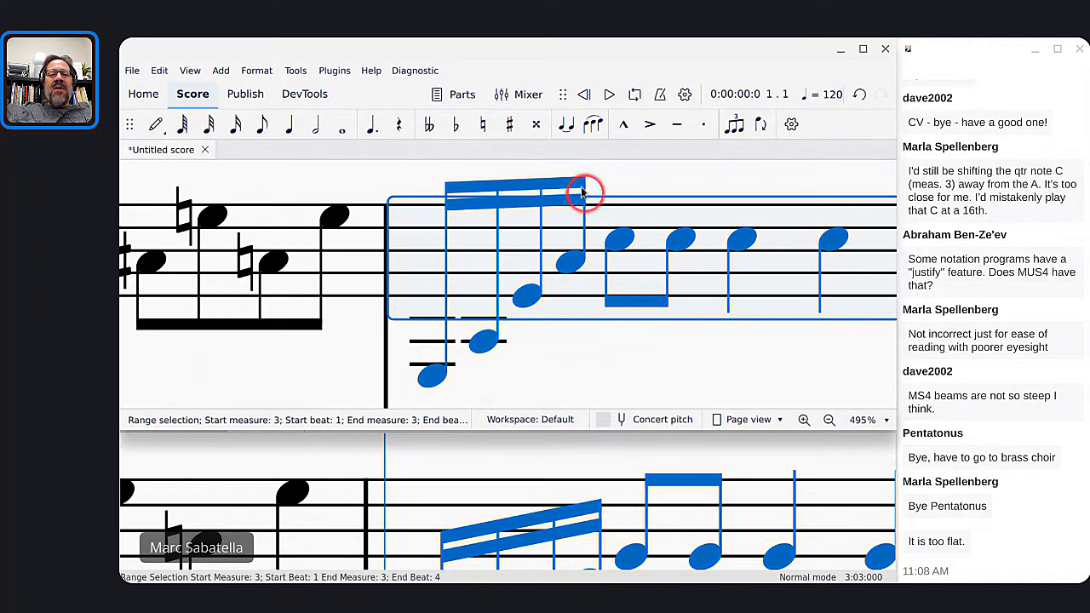
Step: In the upper score, raise measure 3's fourth sixteenth note by two diatonic steps to C
left_click(573, 264)
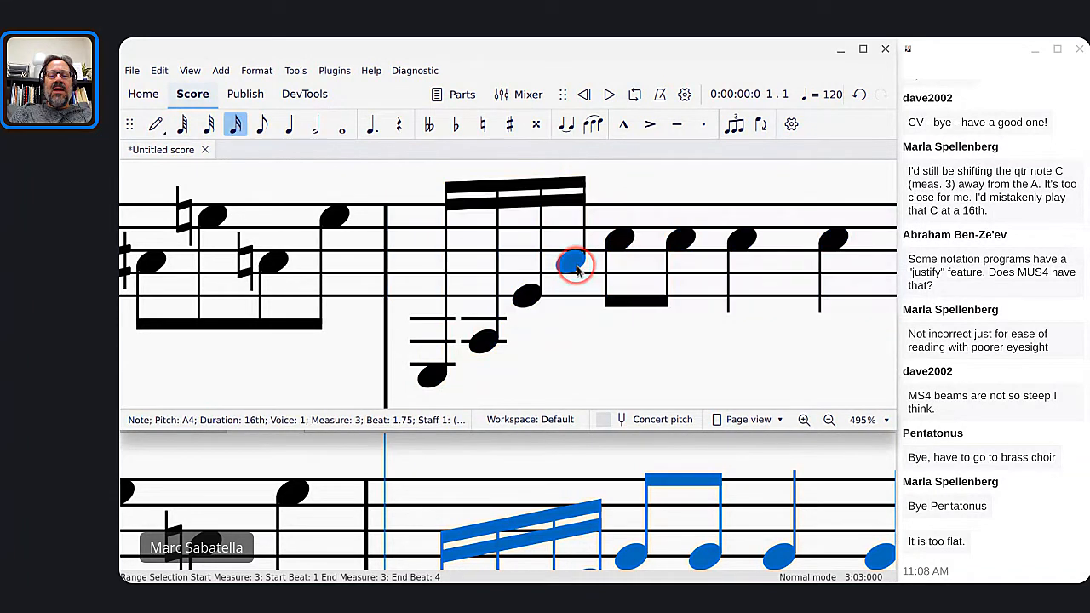
key("shift+alt+bracketright")
key("shift+alt+bracketright")
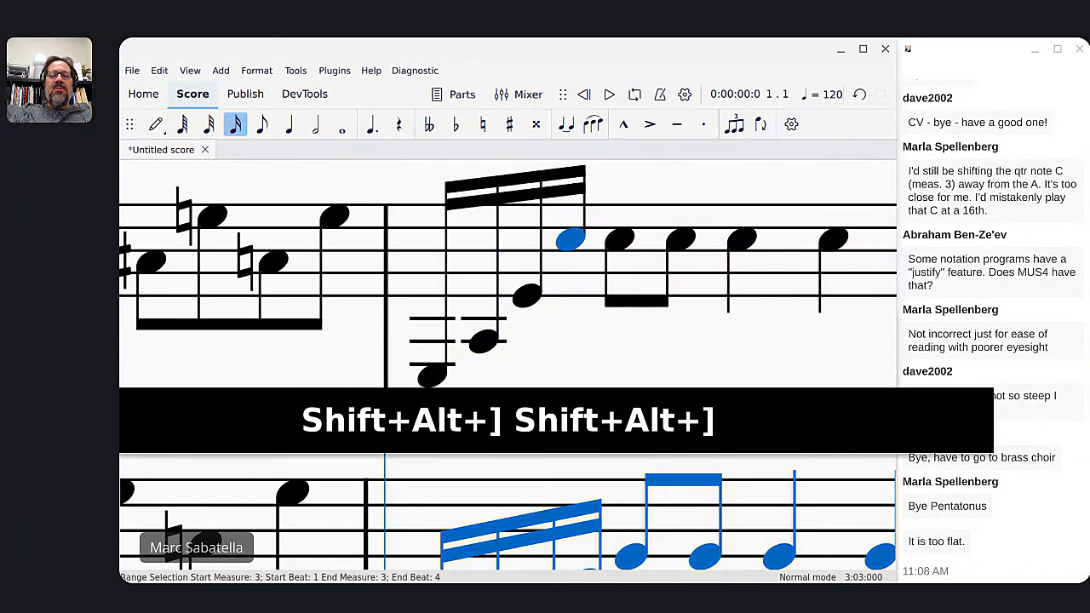
Step: Lower all the notes of measure 3 in the treble staff by three diatonic steps
key("shift+alt+bracketleft")
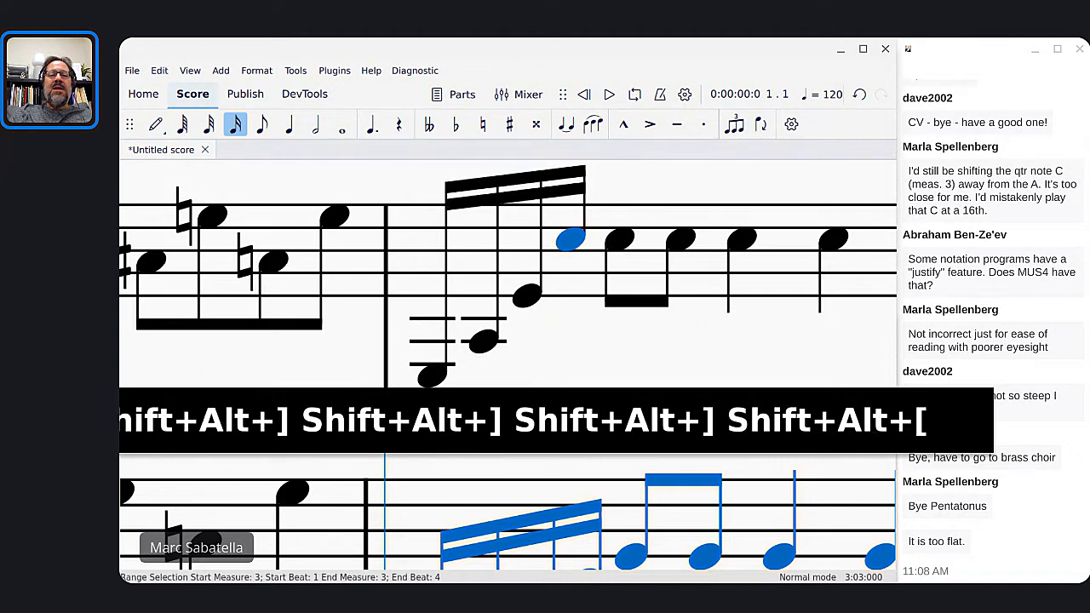
left_click(470, 278)
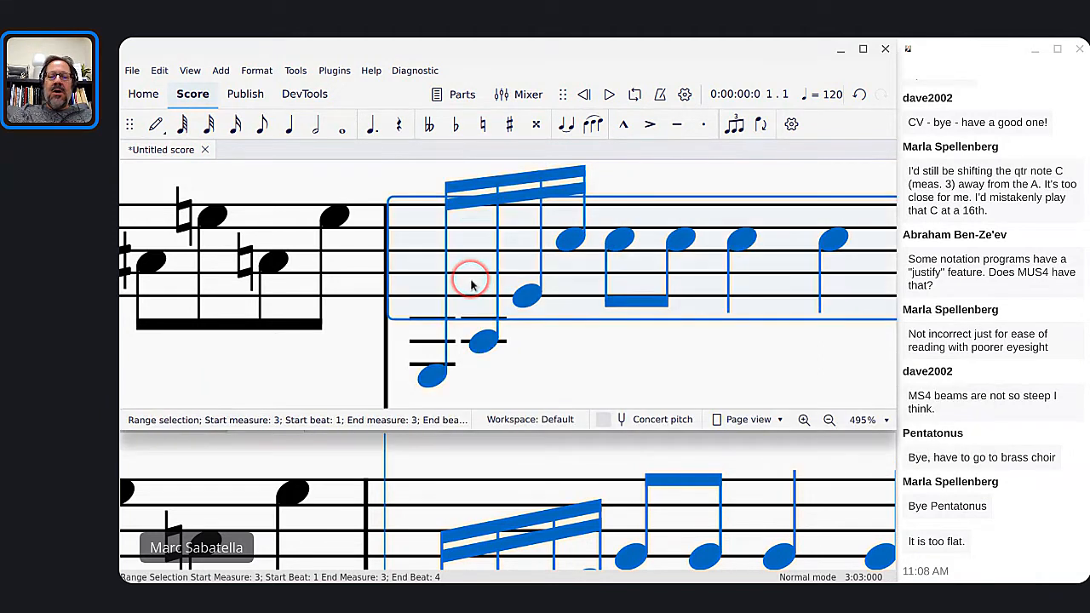
key("shift+alt+bracketleft")
key("shift+alt+bracketleft")
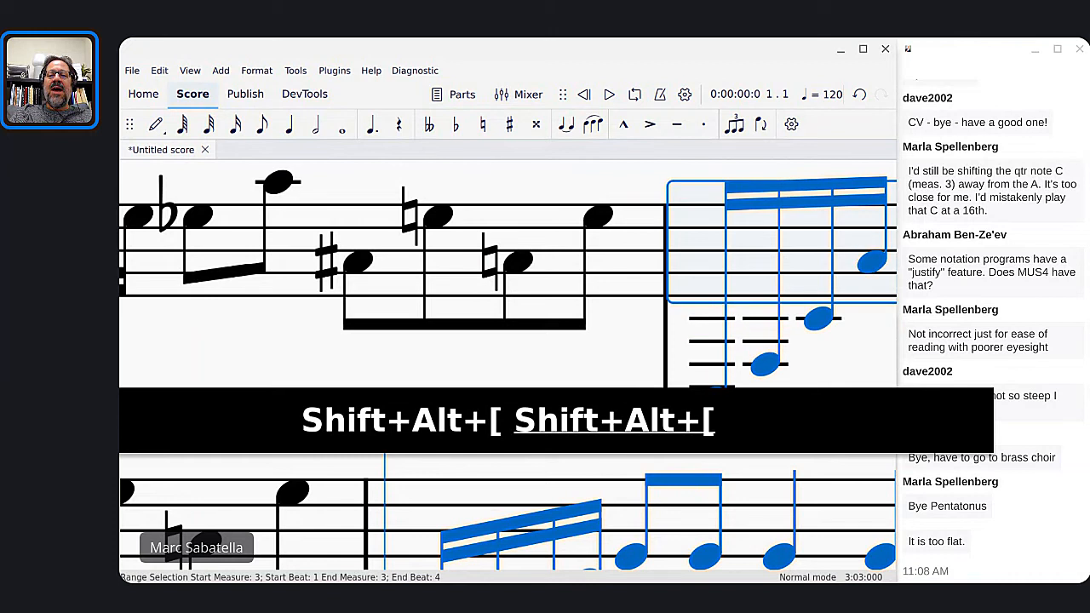
key("shift+alt+bracketleft")
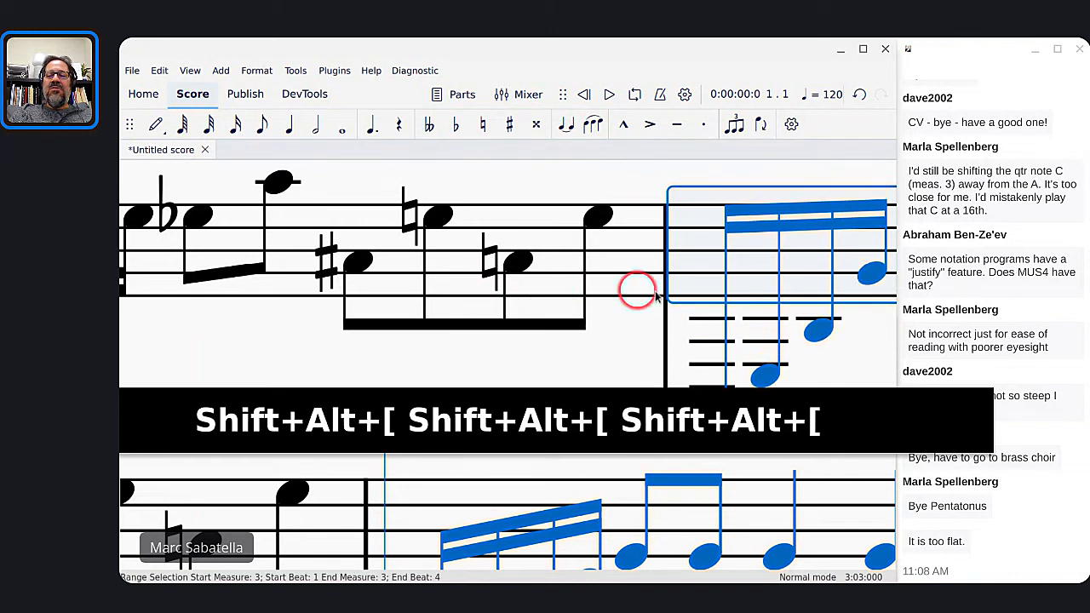
Step: Raise the fourth sixteenth note of measure 3 by three diatonic steps to C5
left_click(869, 277)
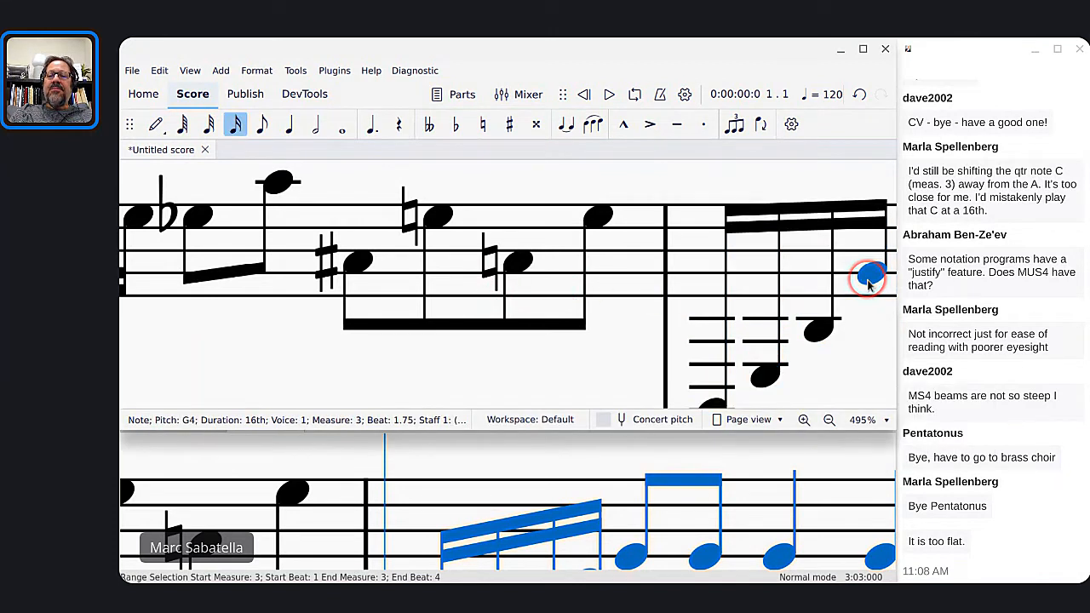
key("shift+alt+bracketright")
key("shift+alt+bracketright")
key("shift+alt+bracketright")
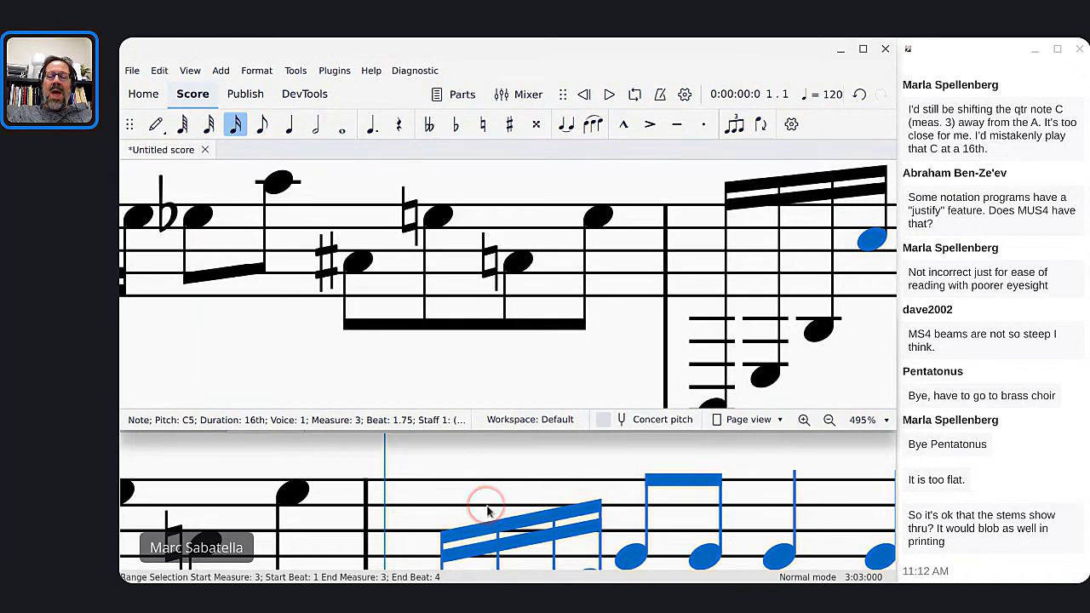
Step: Switch to the MuseScore 3 score and raise the treble notes of measure 3 by one step
left_click(479, 459)
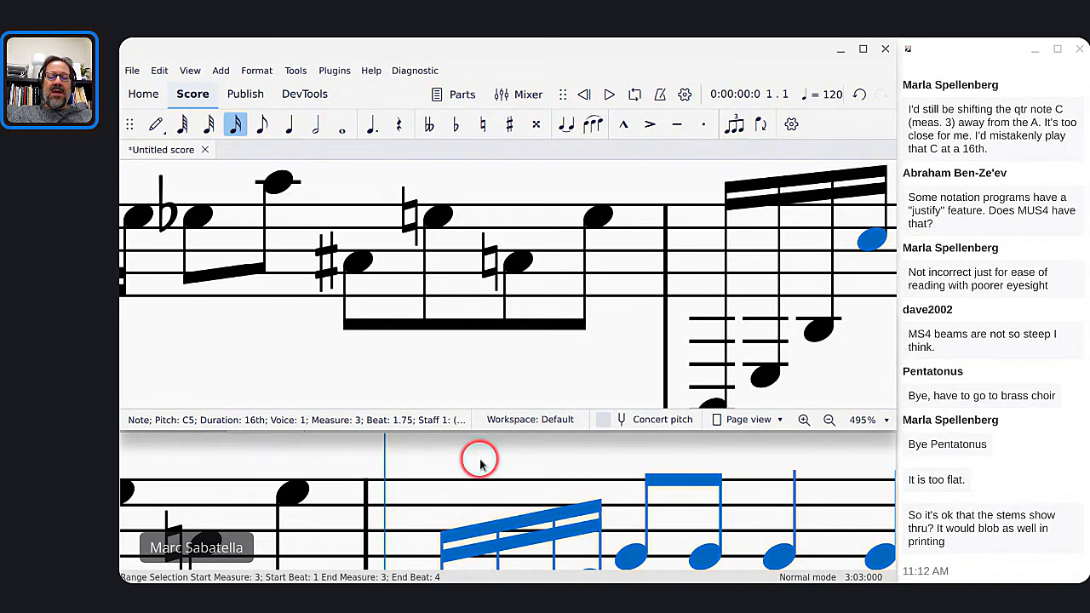
left_click(493, 508)
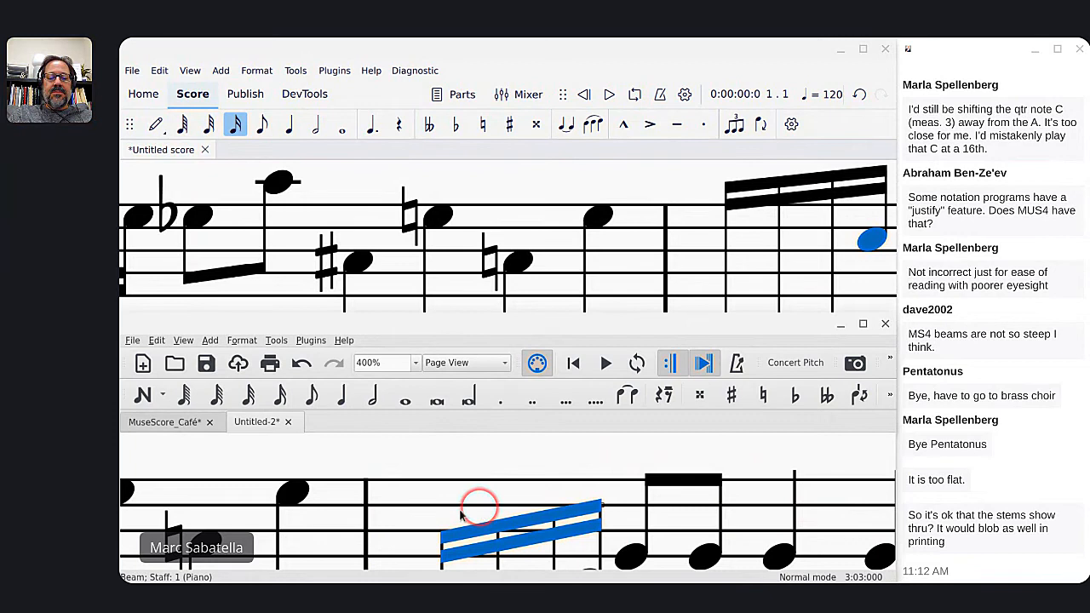
left_click(410, 509)
key("Up")
left_click_drag(502, 483, 572, 505)
Step: Switch back to the MuseScore 4 score and try to lower the notes of measure 3 by one diatonic step
left_click(847, 90)
left_click(804, 223)
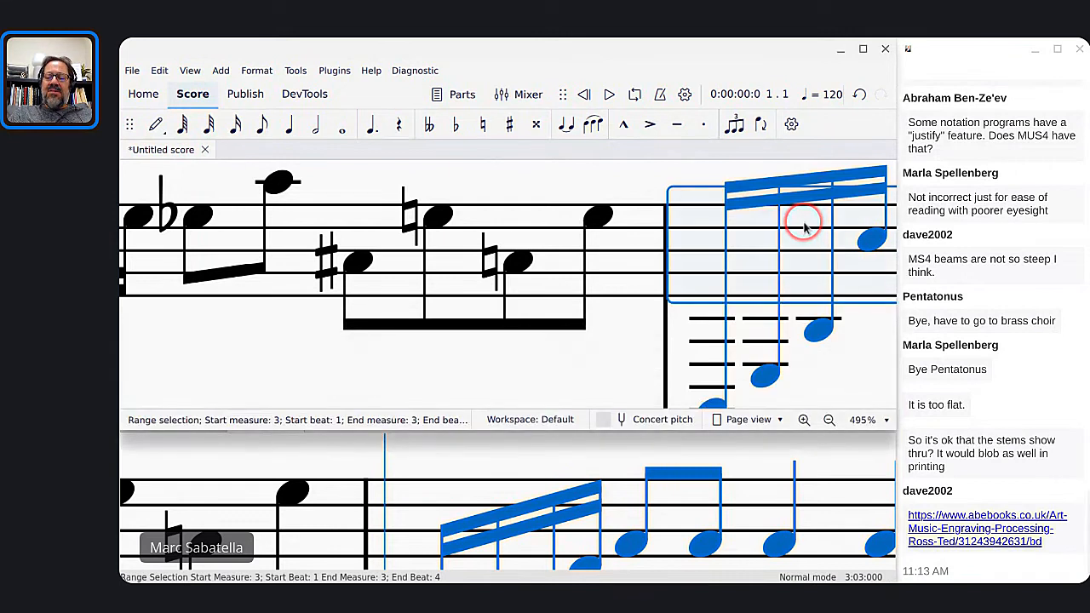
key("shift+alt+bracketleft")
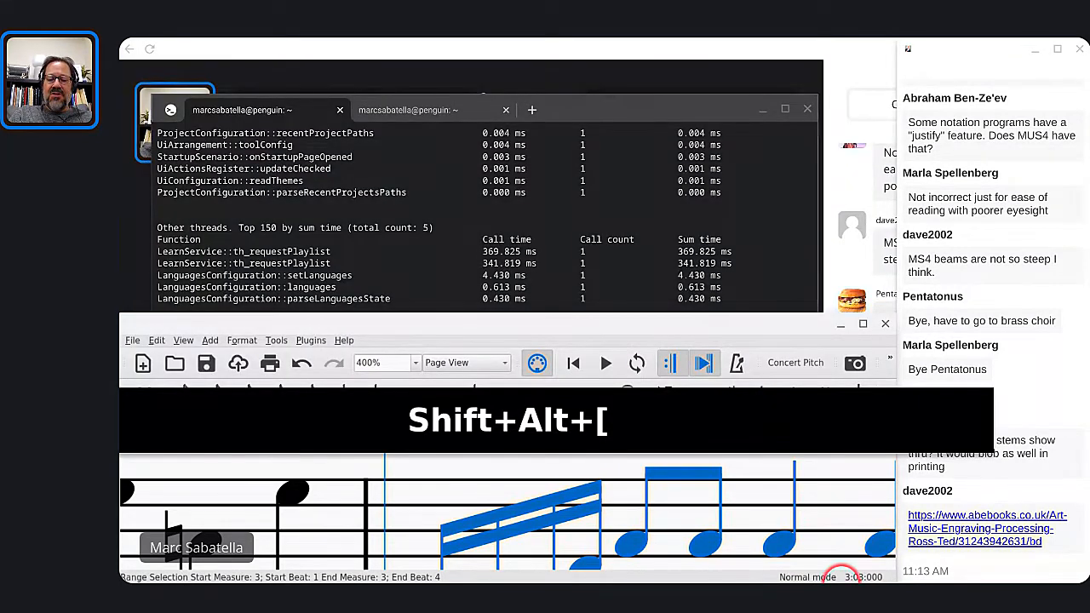
Step: Relaunch the MuseScore 4 development build and restore the previous session
mouse_move(839, 576)
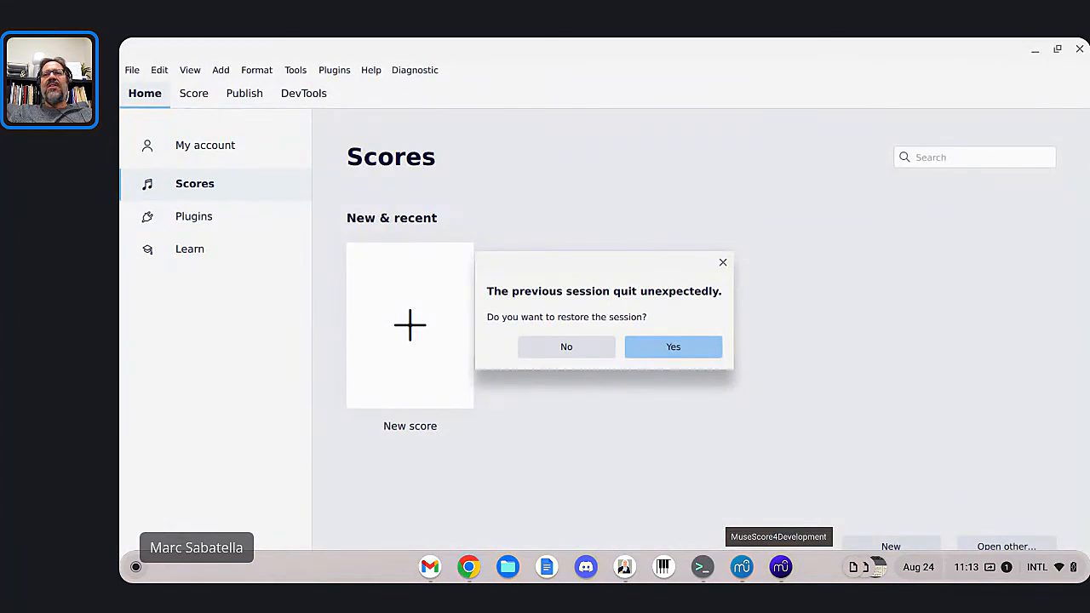
left_click(688, 356)
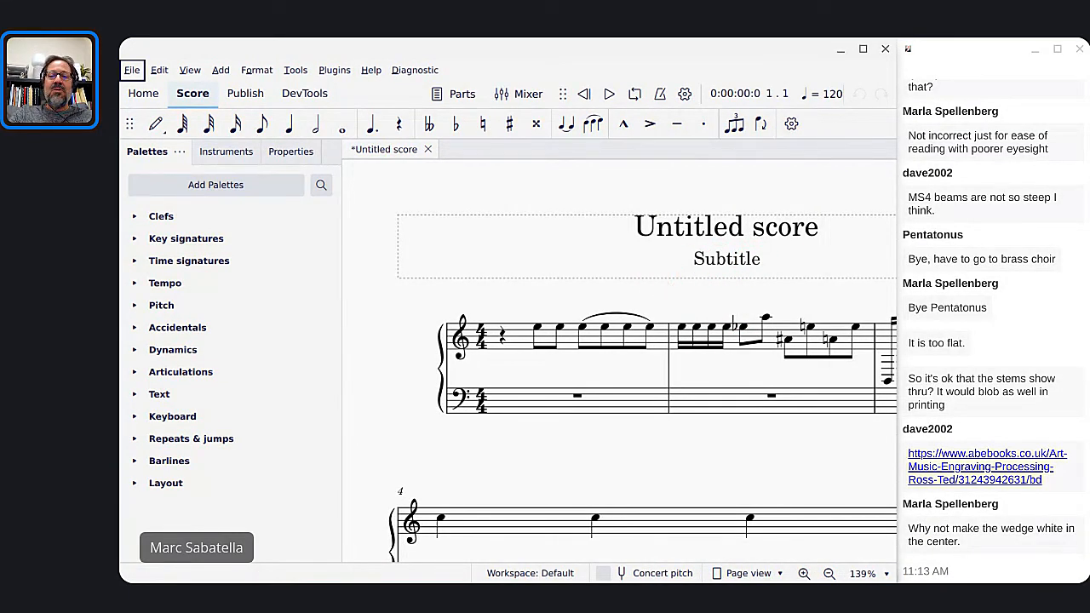
key("Escape")
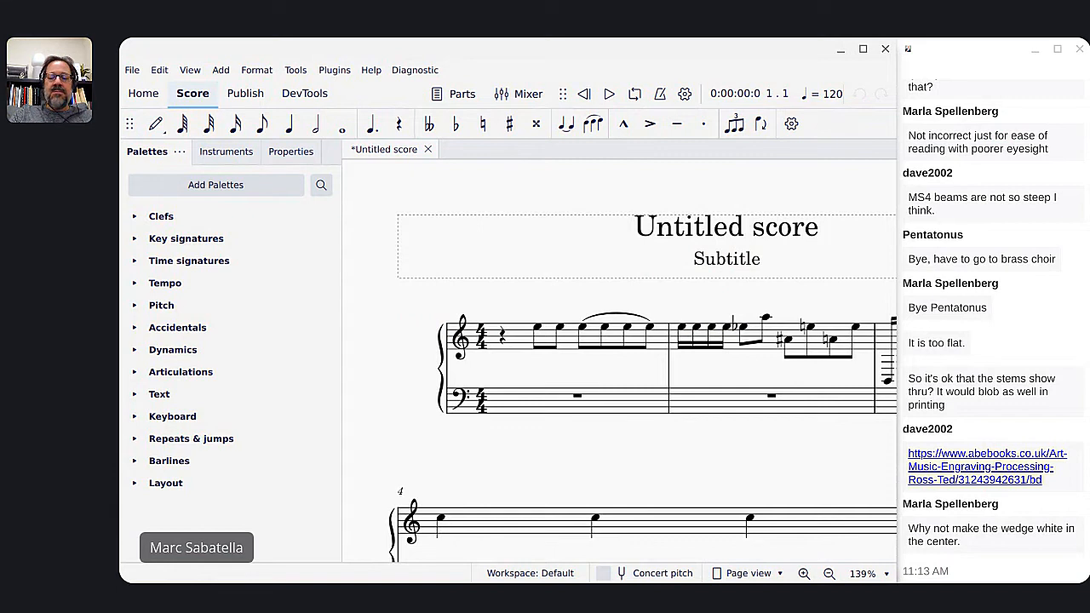
Step: Toggle the side panels and Mixer until Palettes, Properties, Instruments and Mixer are all hidden
key("F10")
key("F8")
key("F9")
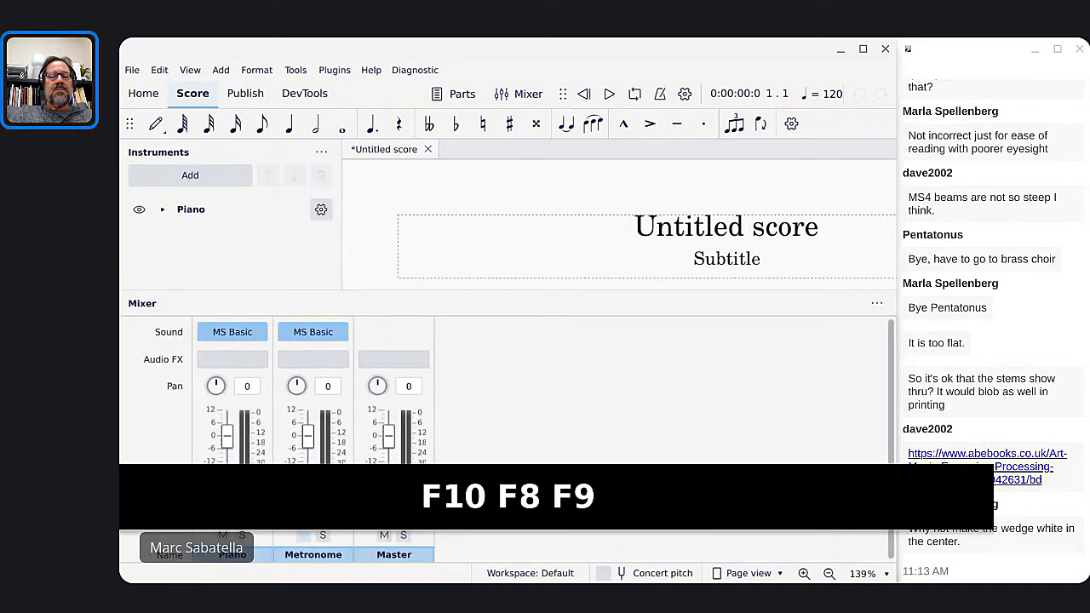
key("F9")
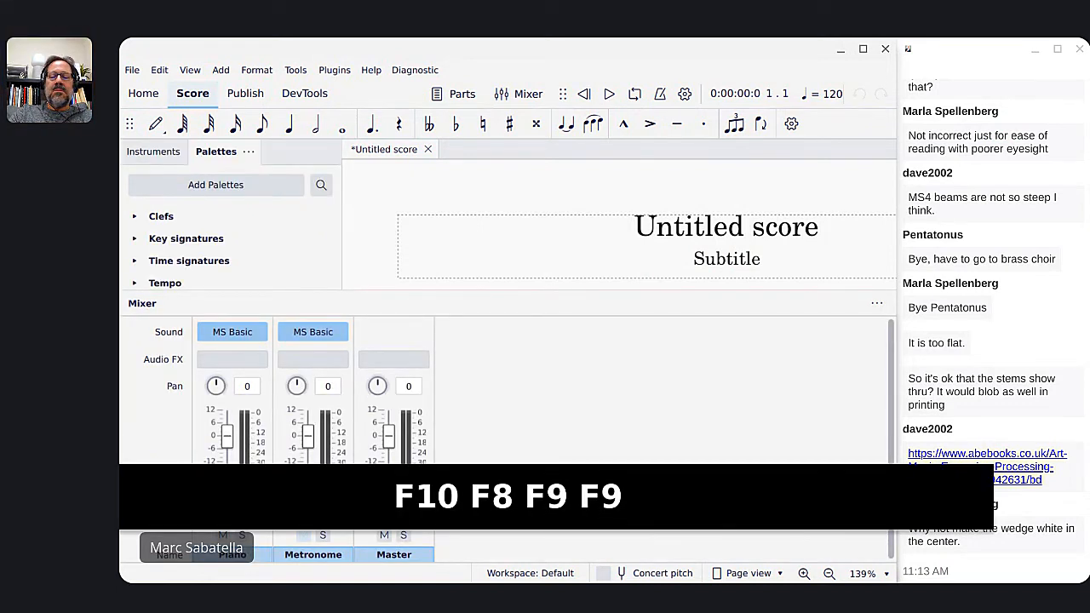
key("F10")
key("F9")
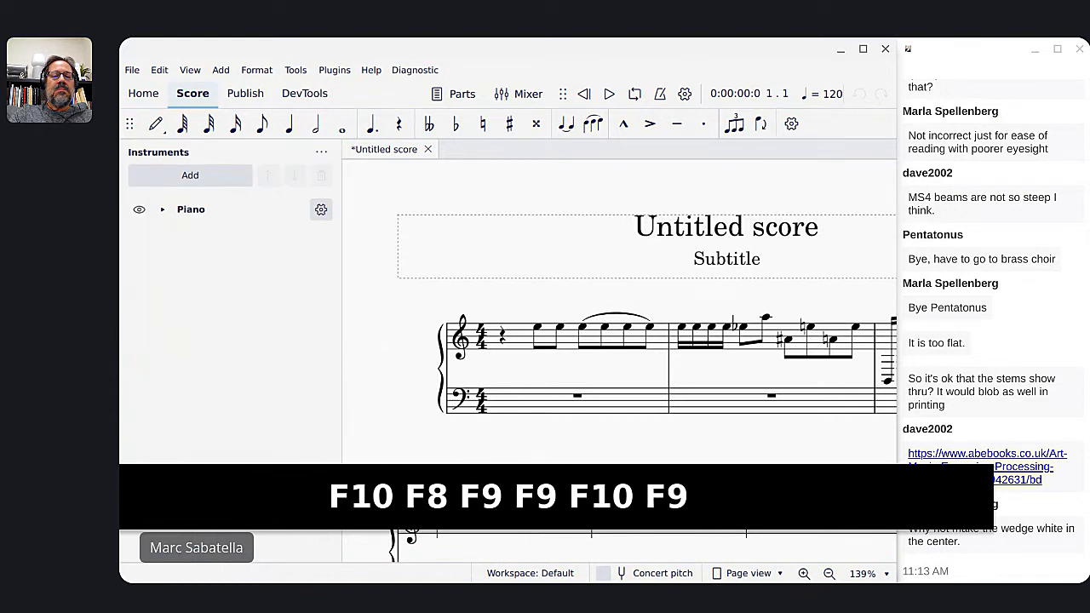
key("F8")
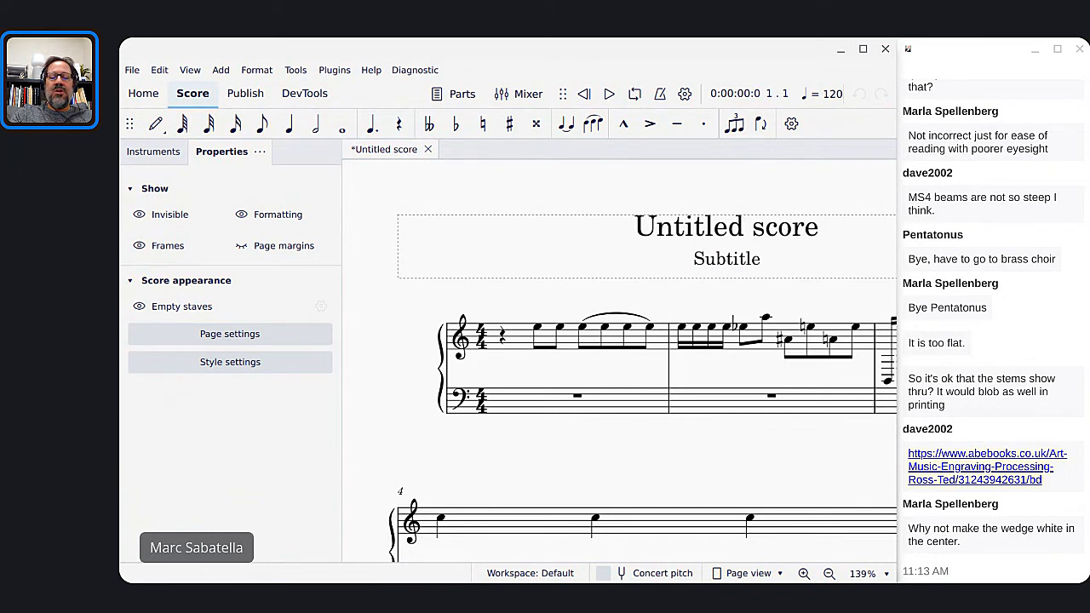
key("F8")
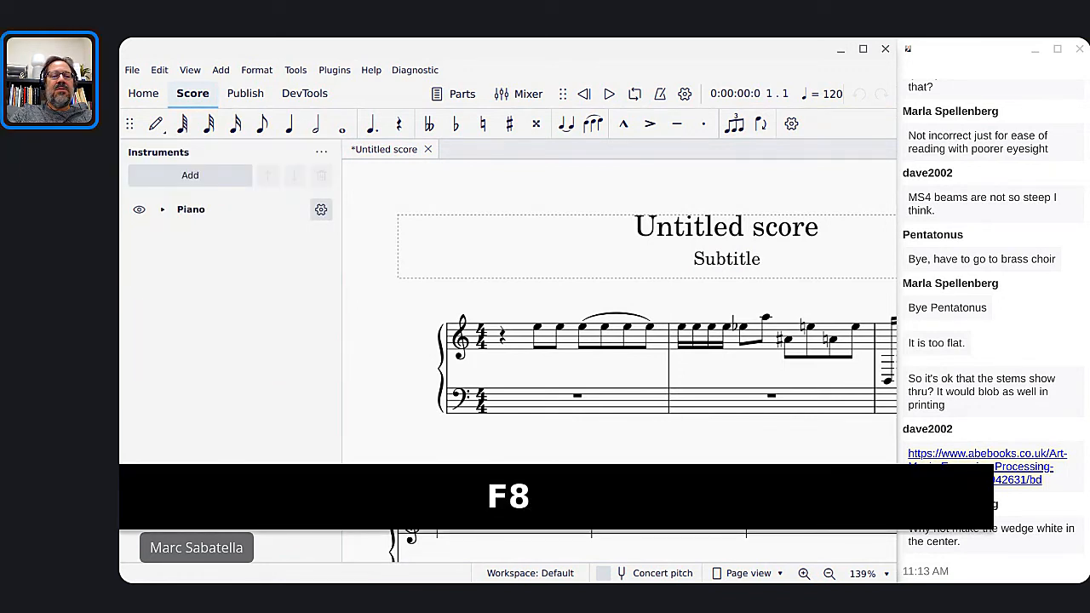
key("F8")
key("F8")
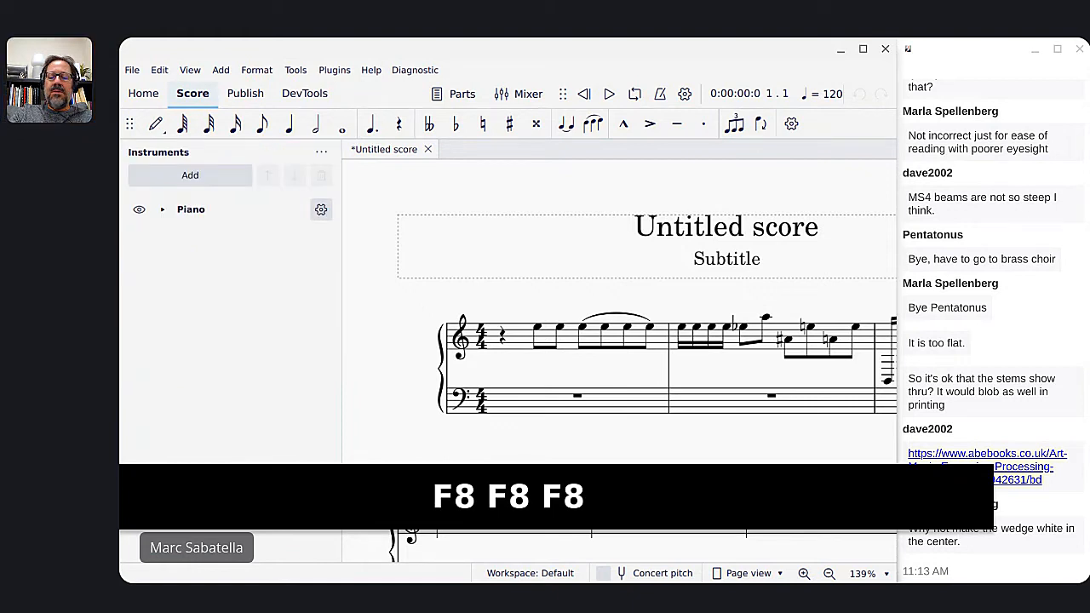
key("F7")
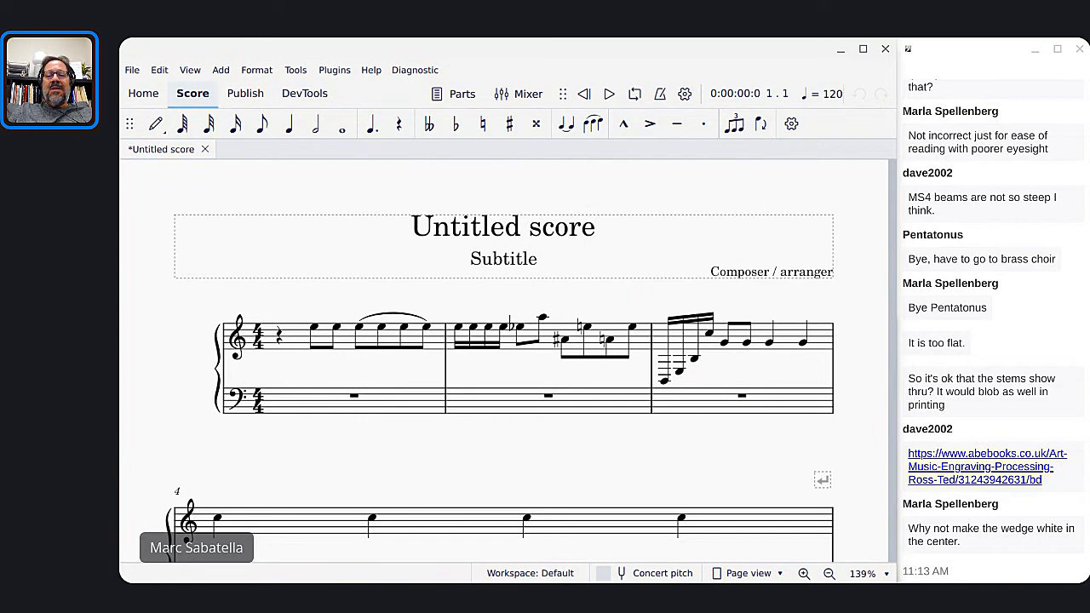
Step: Select measure 3 in the treble staff, then switch to the MuseScore 3 window with the Untitled-2 score
left_click(691, 341)
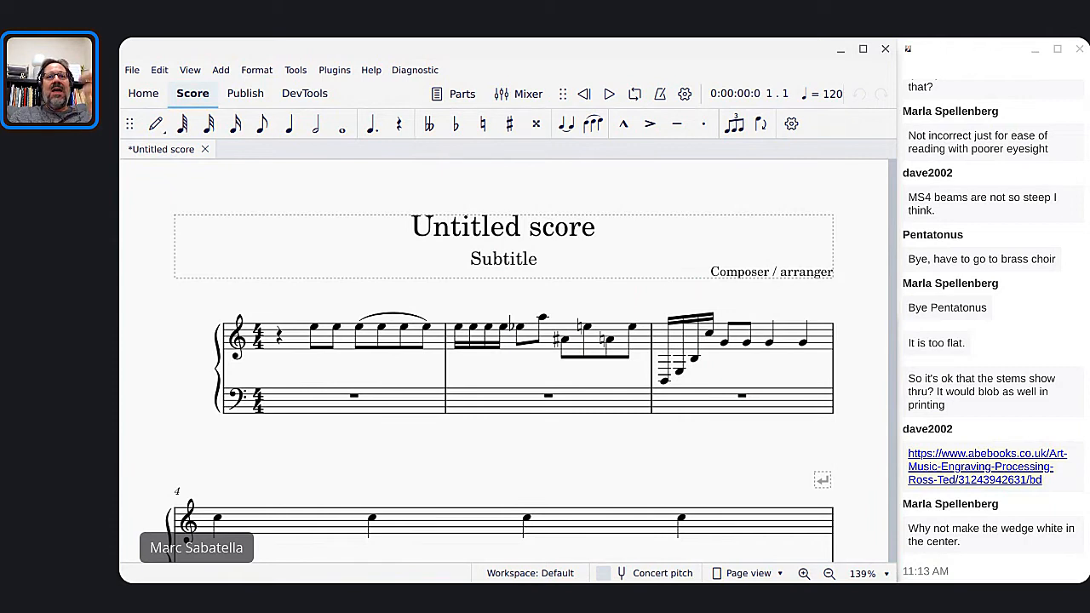
left_click(673, 334)
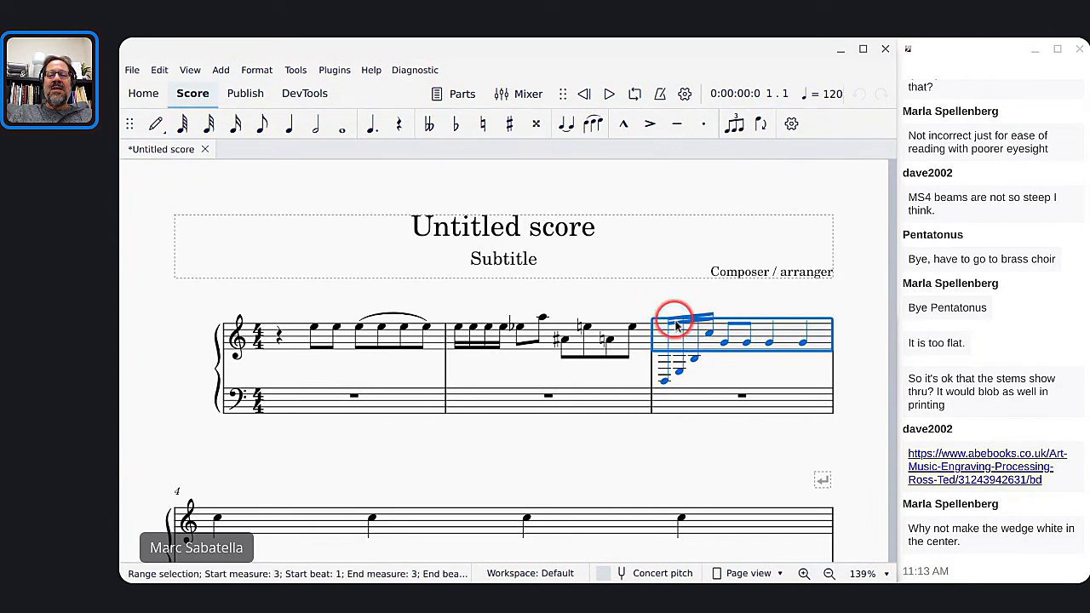
key("alt+Tab")
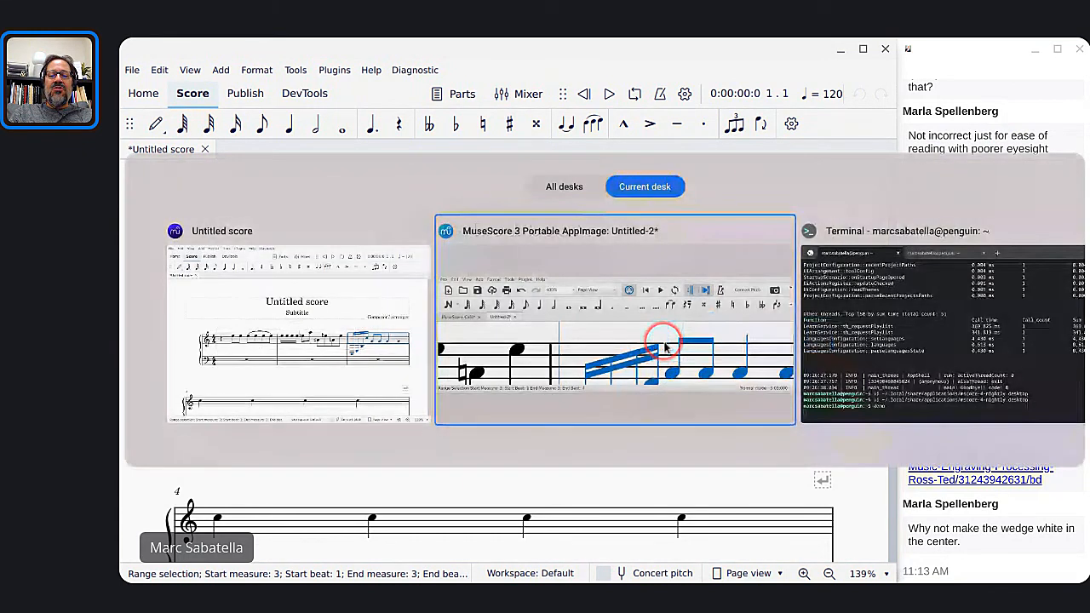
left_click(663, 347)
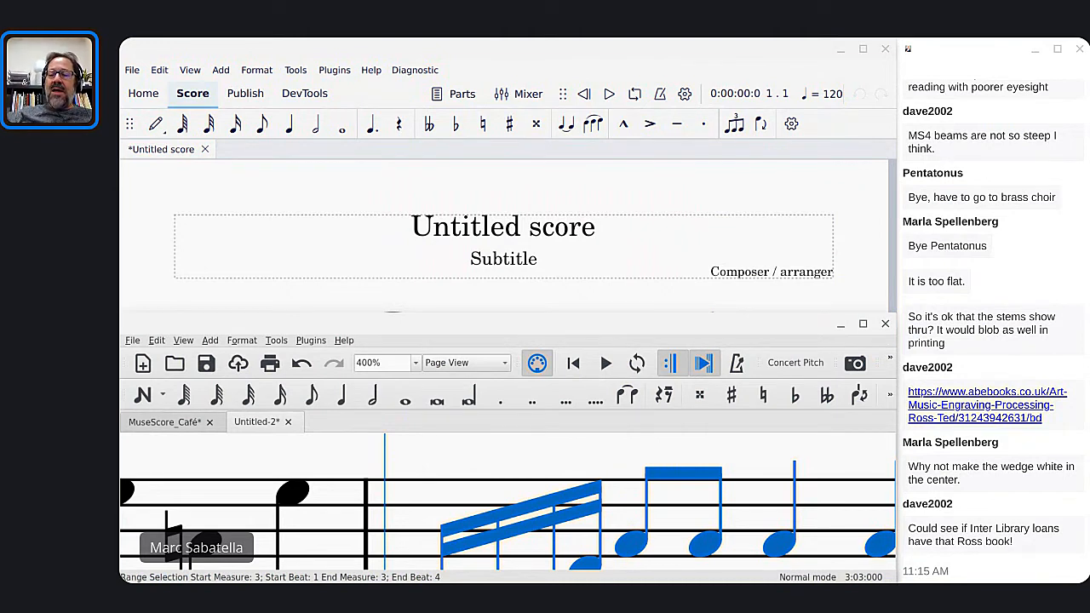
left_click(1005, 441)
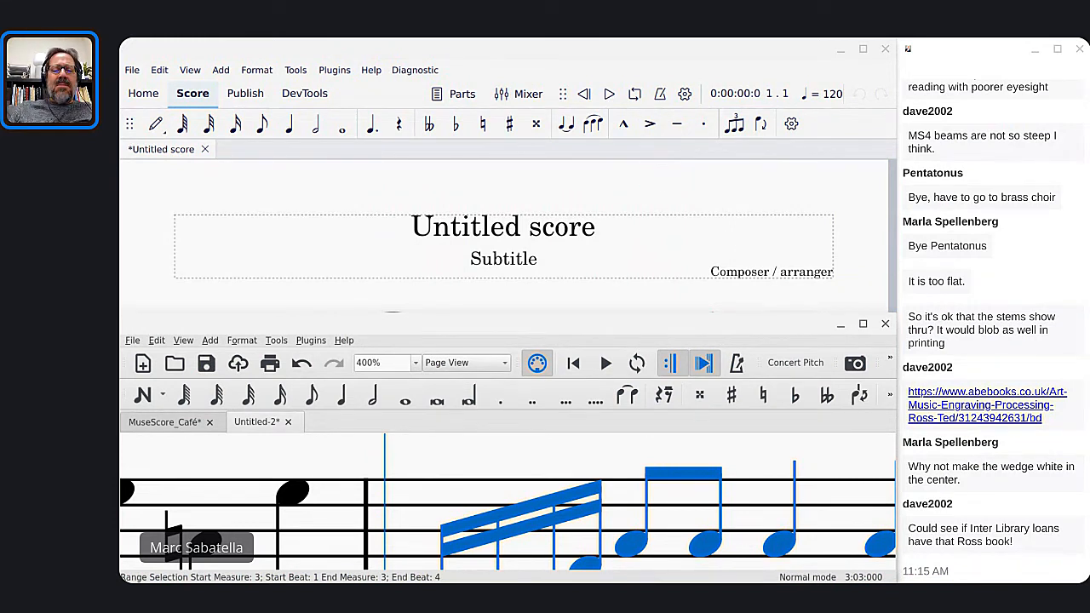
Step: Move the first three sixteenth notes of measure 3 to the bass staff as cross-staff notes
left_click(418, 449)
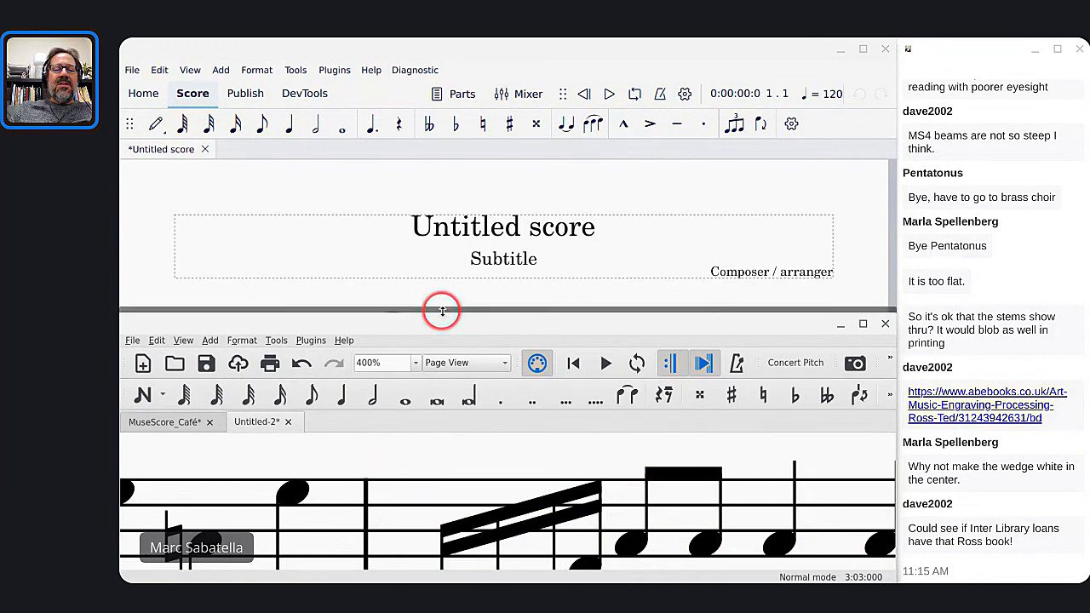
key("ctrl+0")
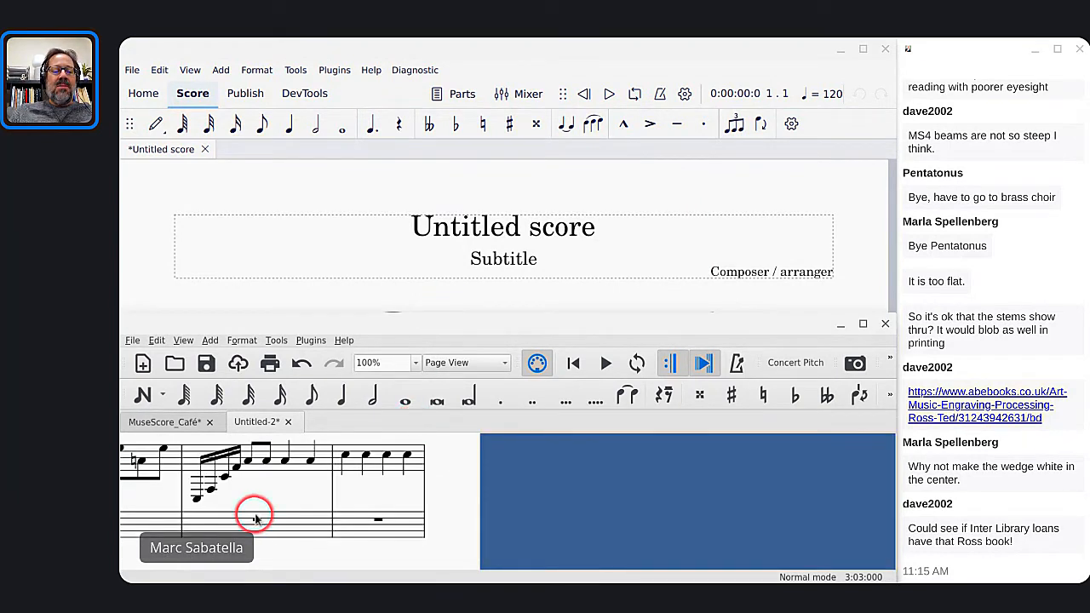
scroll(252, 516, "left", 5)
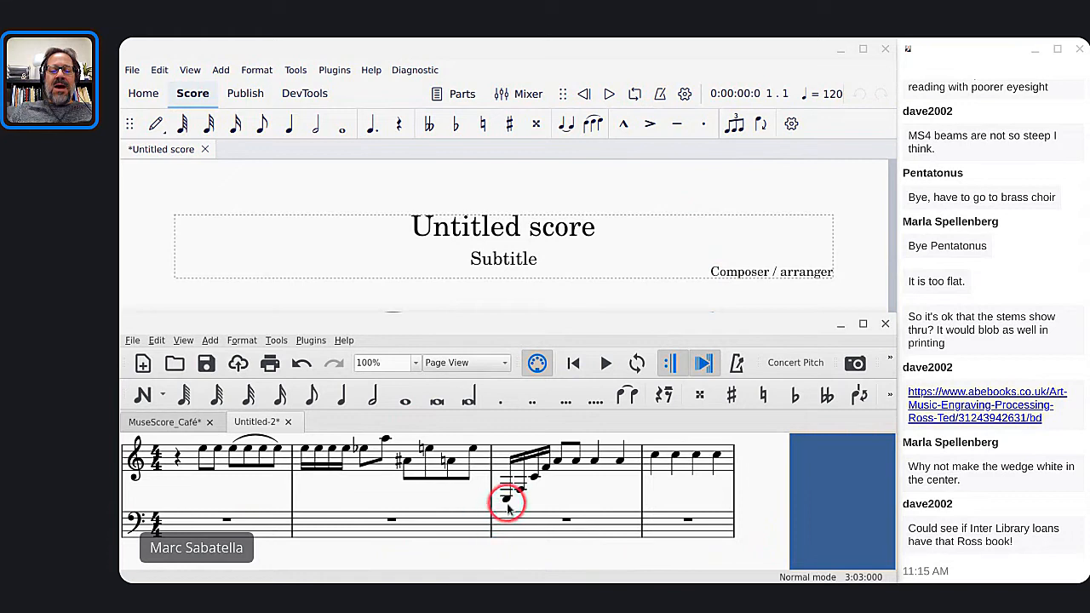
left_click(505, 500)
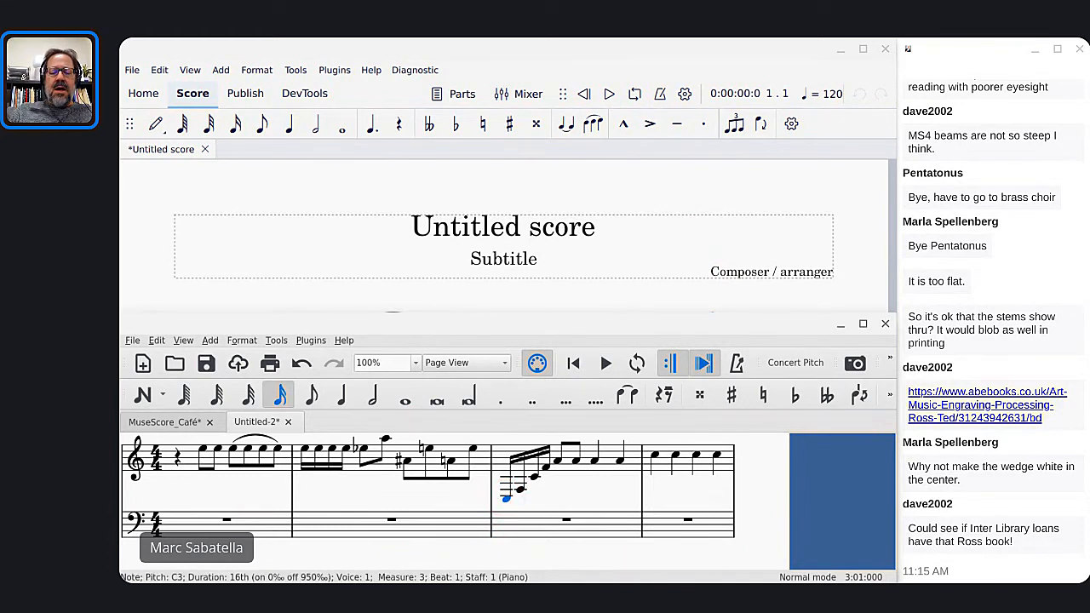
key("x")
key("Right")
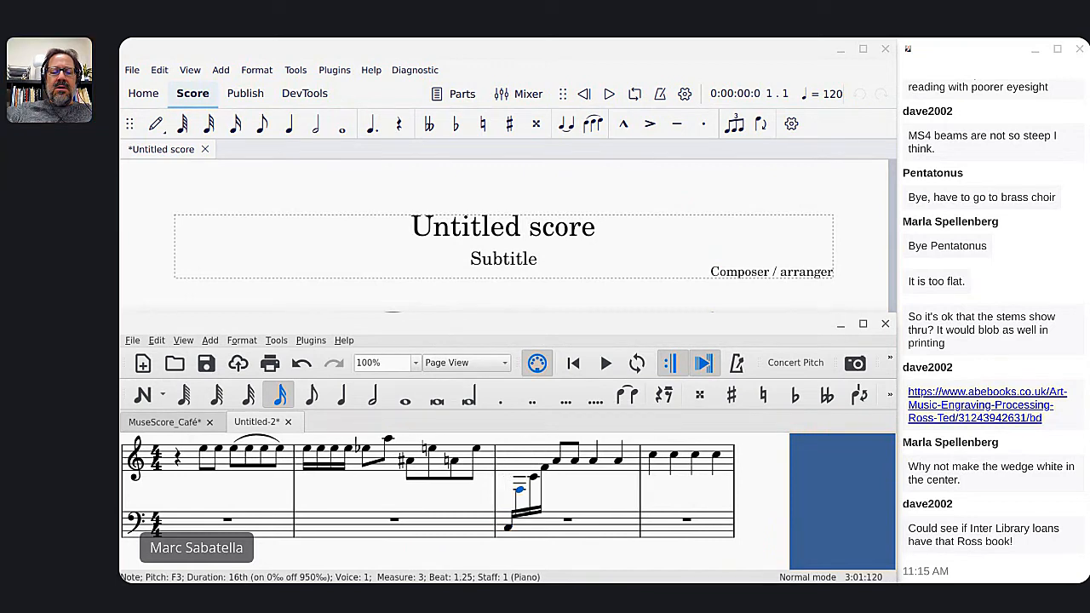
key("x")
key("x")
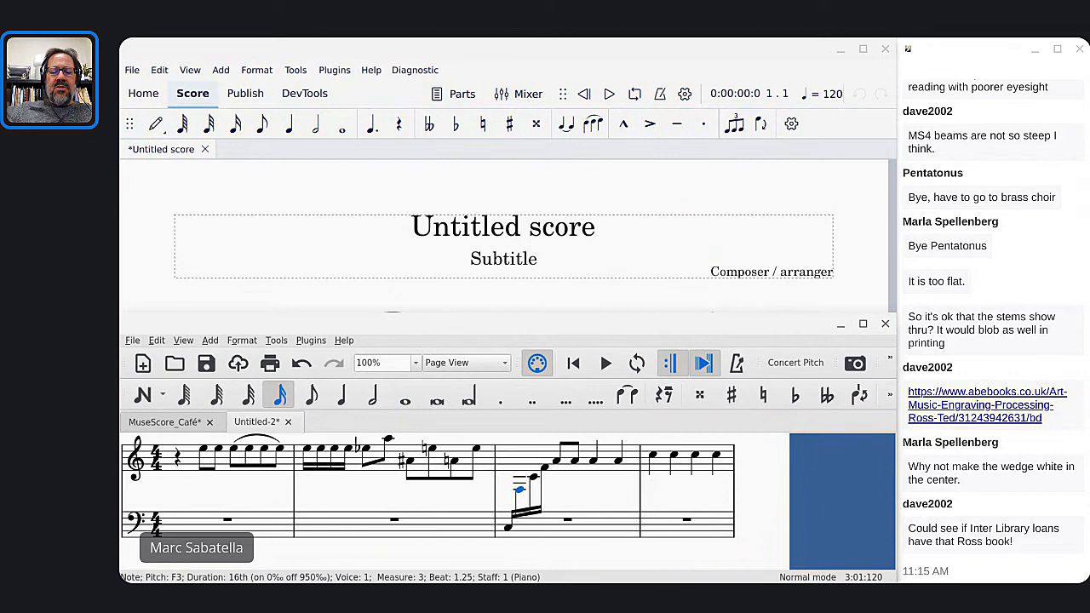
key("x")
key("Right")
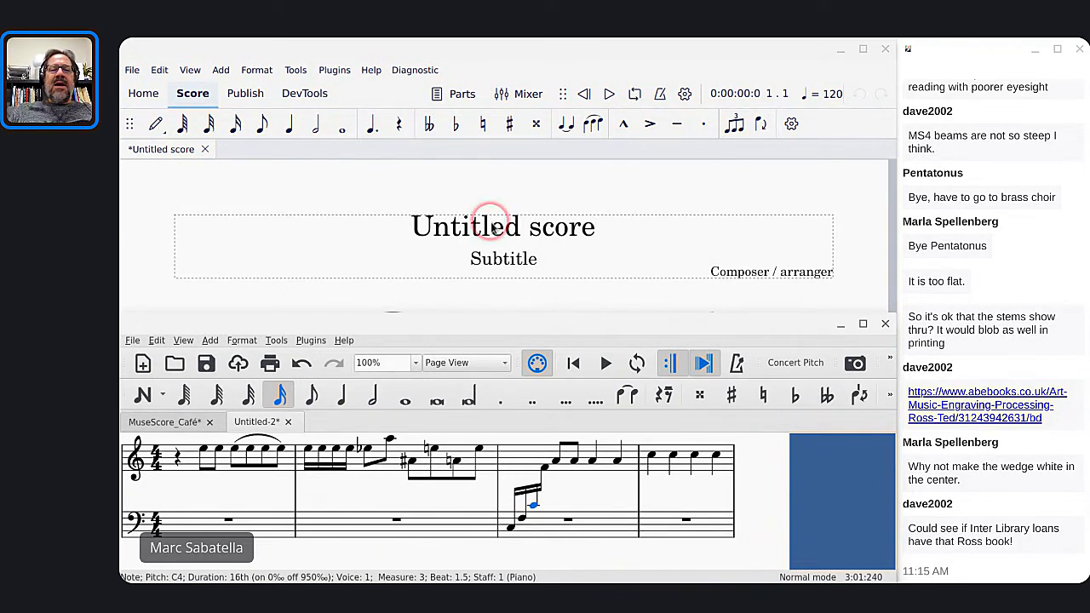
Step: Switch to the MuseScore 4 score and replace the first sixteenth note of measure 3 with E3
left_click(474, 182)
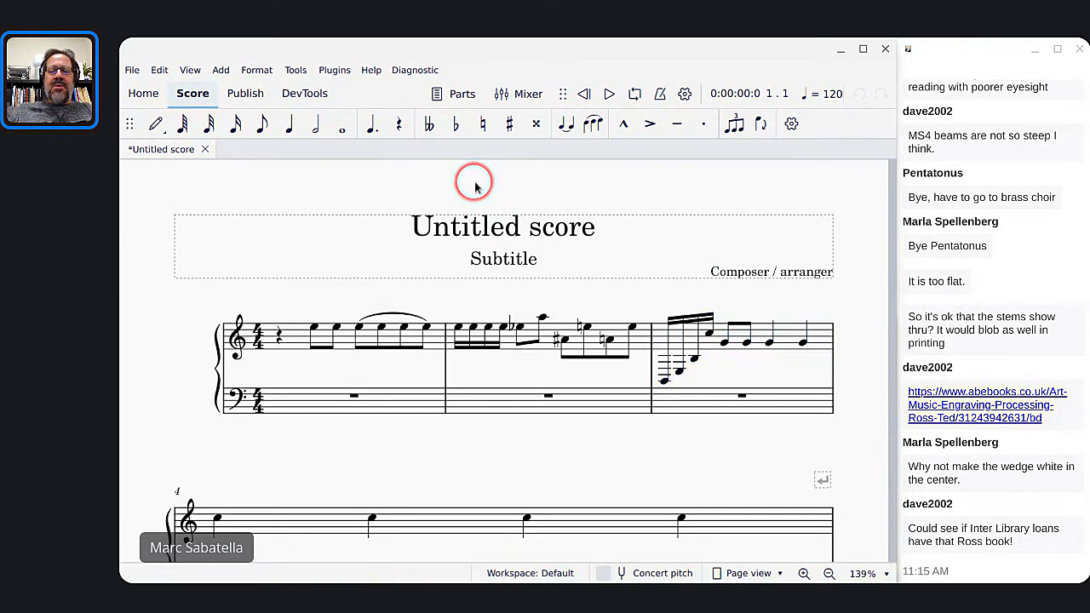
left_click(665, 381)
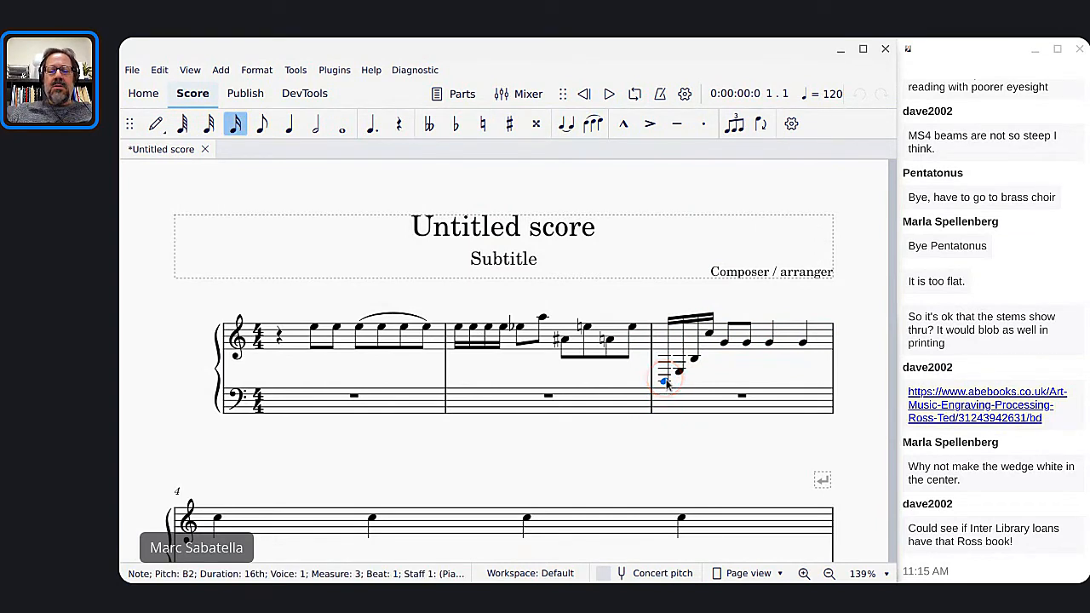
key("e")
key("ctrl+Down")
key("ctrl+Down")
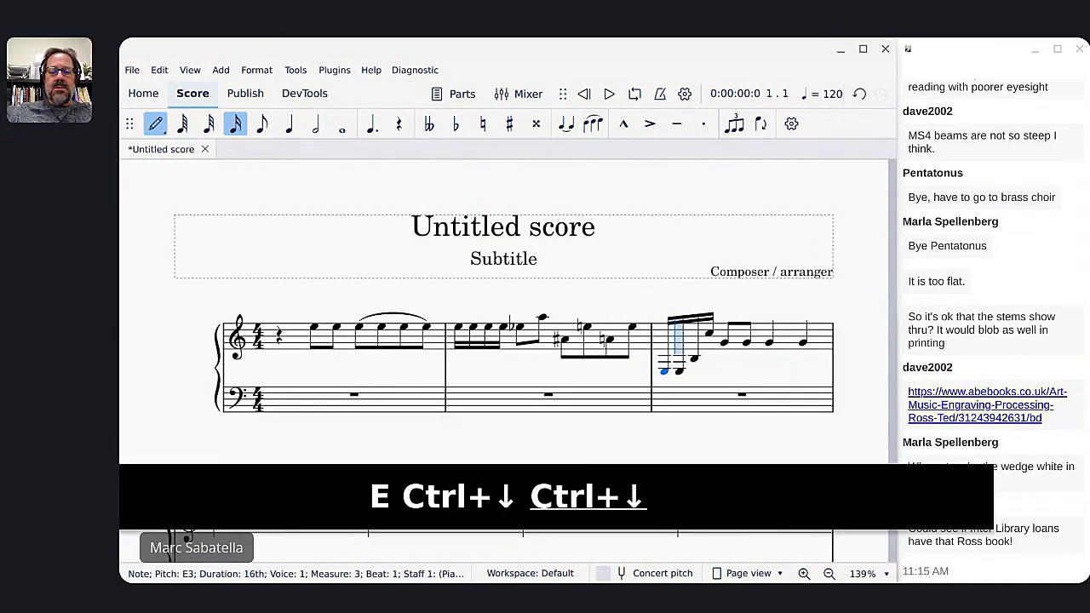
Step: Replace the second, third and fourth sixteenth notes of measure 3 with A3, E4 and A4
key("a")
key("e")
key("ctrl+Up")
key("a")
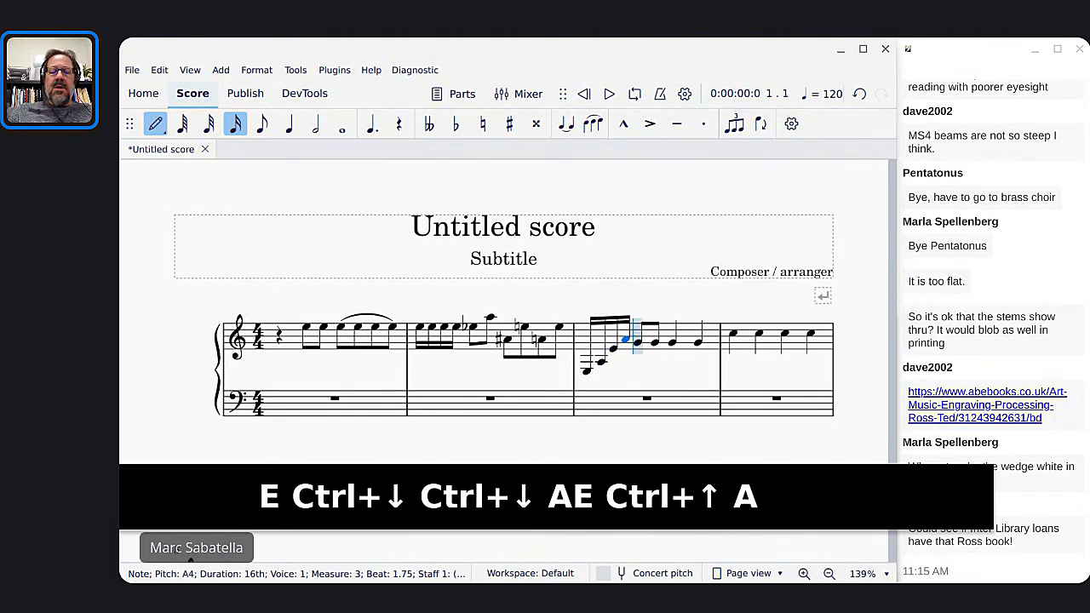
key("Escape")
Step: Move the first three sixteenth notes of measure 3 to the bass staff as cross-staff notes, then clear the selection
left_click(586, 372)
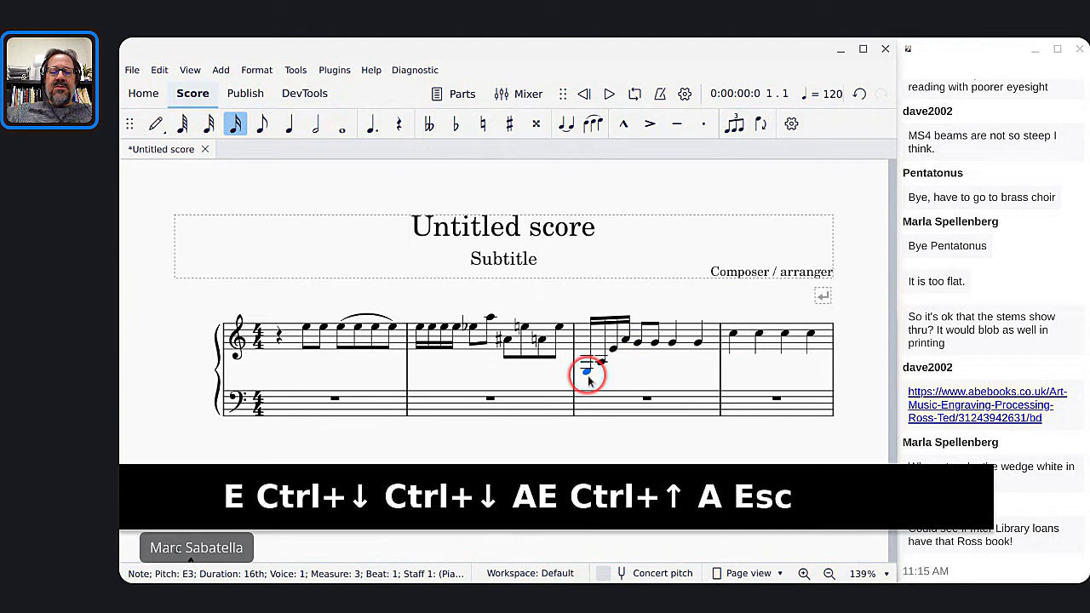
key("ctrl+shift+Down")
key("Right")
key("ctrl+shift+Down")
key("Right")
key("ctrl+shift+Down")
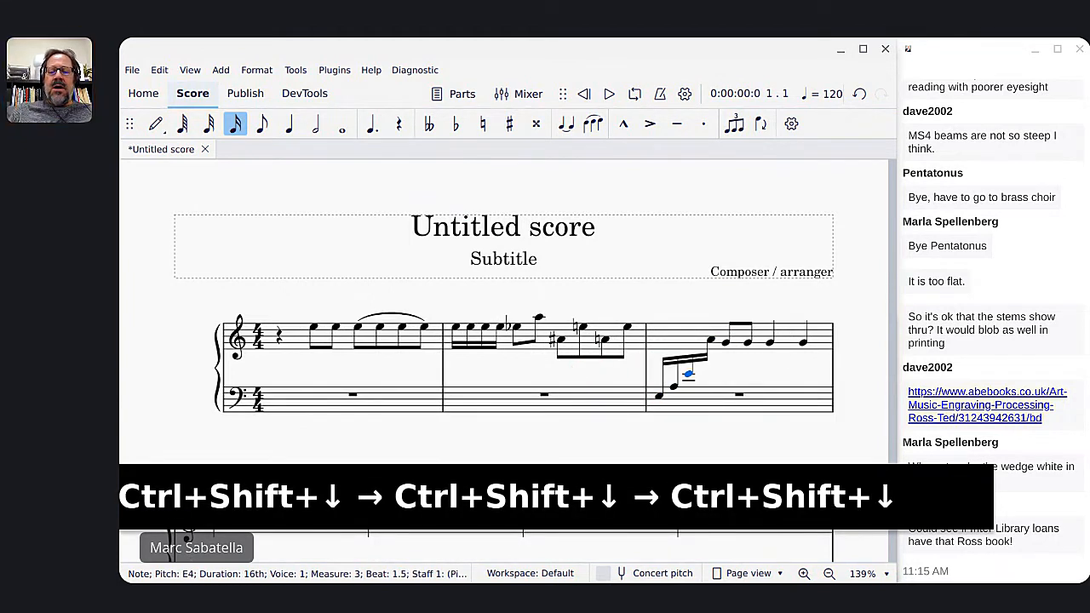
key("Escape")
Step: Switch to the MuseScore 3 score and replace the first sixteenth note of measure 3 with E3, placed on the bass staff
left_click(569, 331)
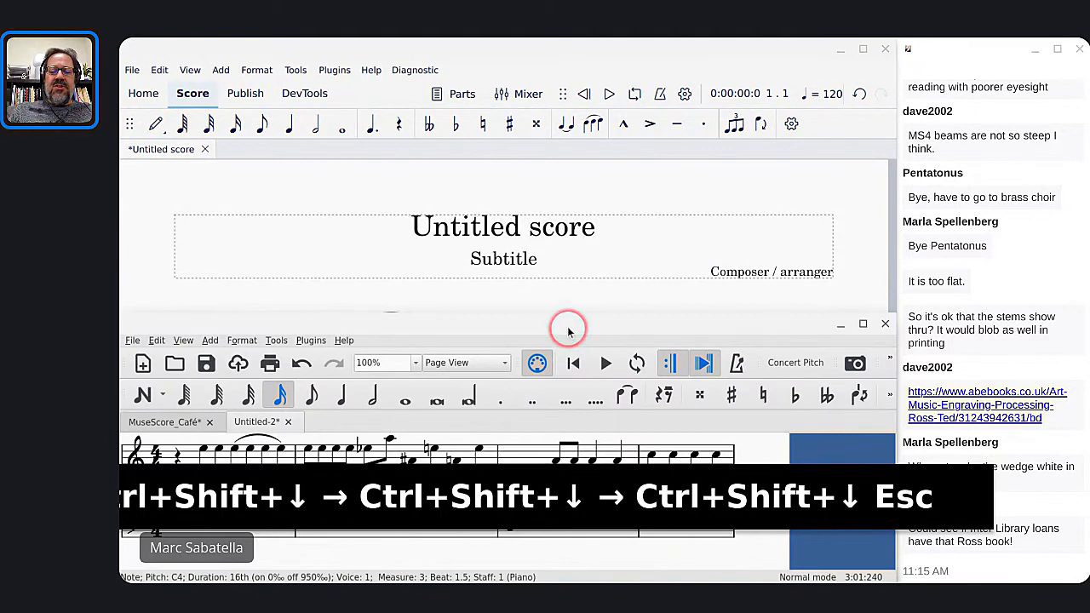
left_click(503, 515)
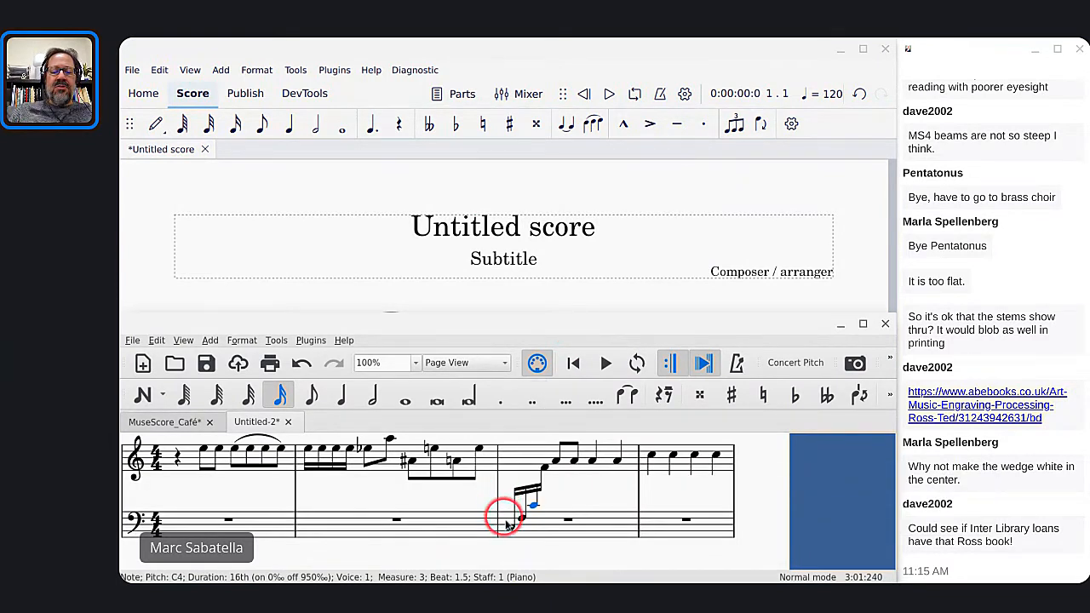
key("alt+Tab")
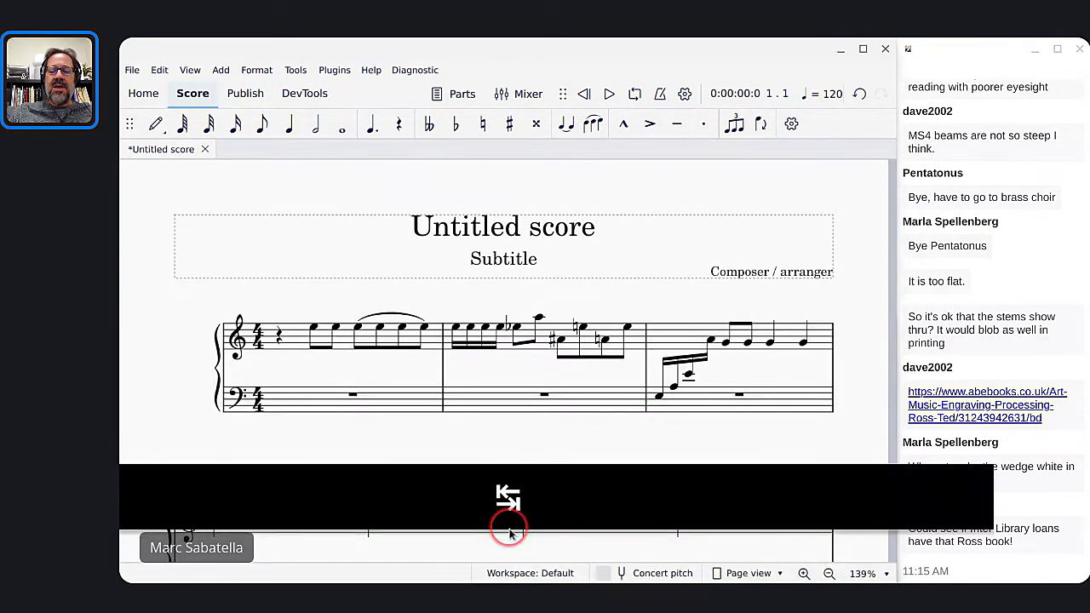
key("alt+Tab")
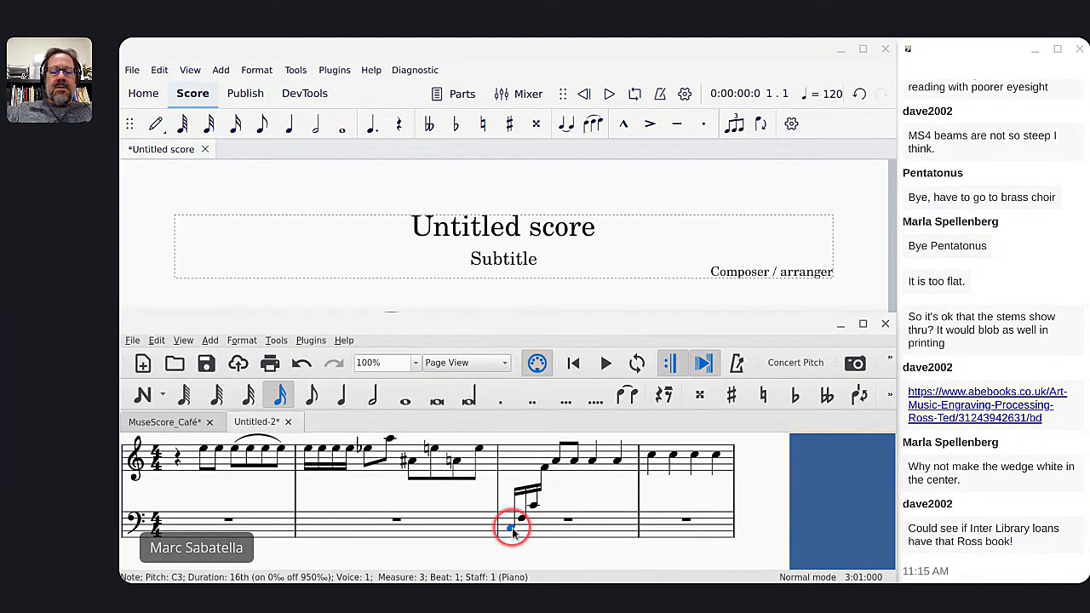
key("n")
key("ctrl+Down")
key("ctrl+Down")
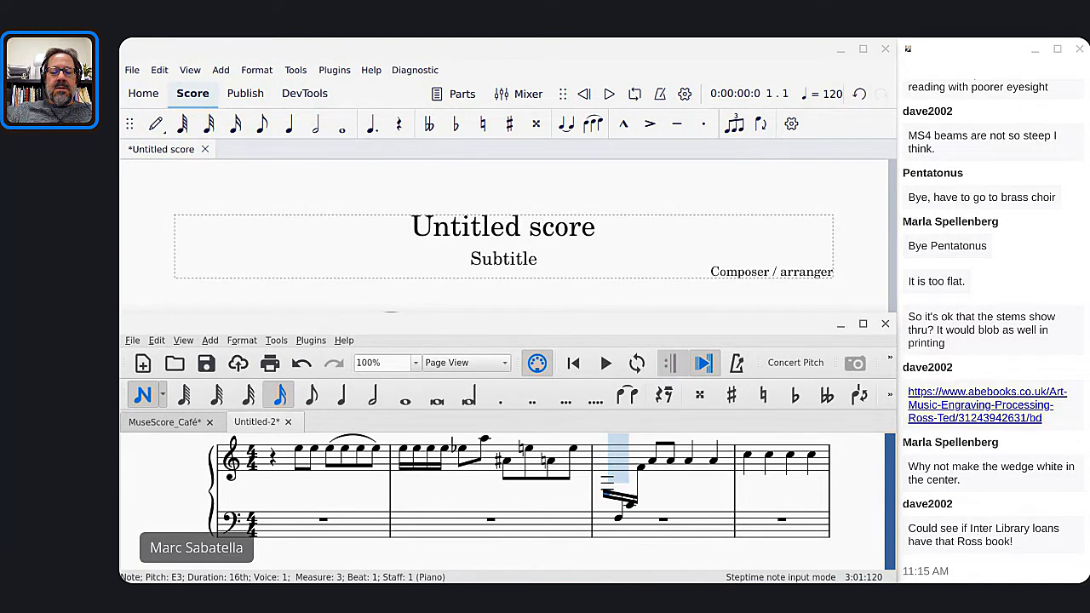
key("a")
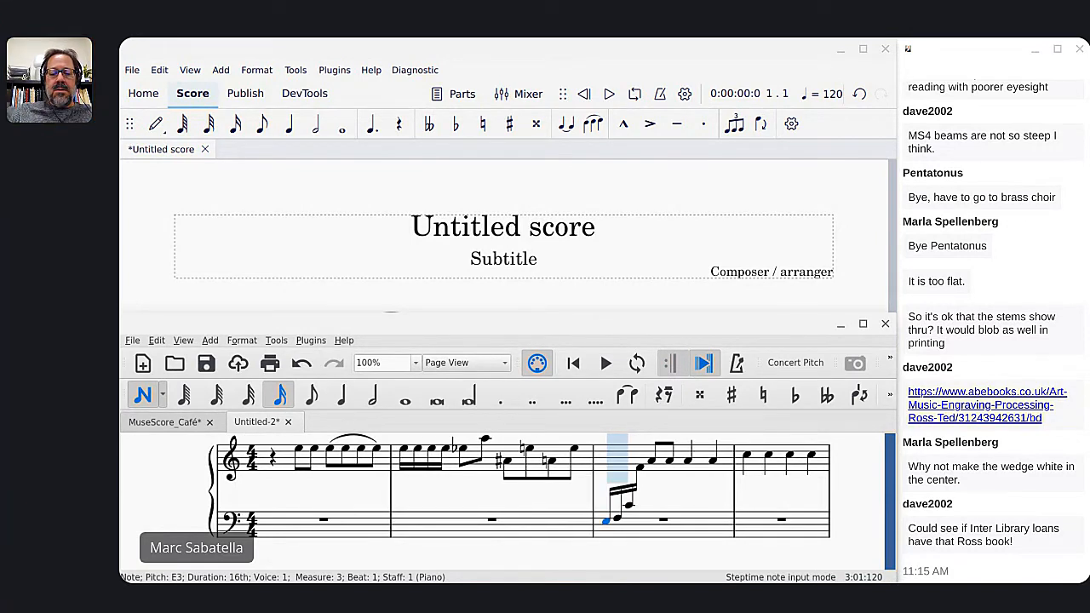
Step: Replace the remaining sixteenth notes of measure 3 with A3, E4 and A4, placing A3 and E4 on the bass staff
key("ctrl+Down")
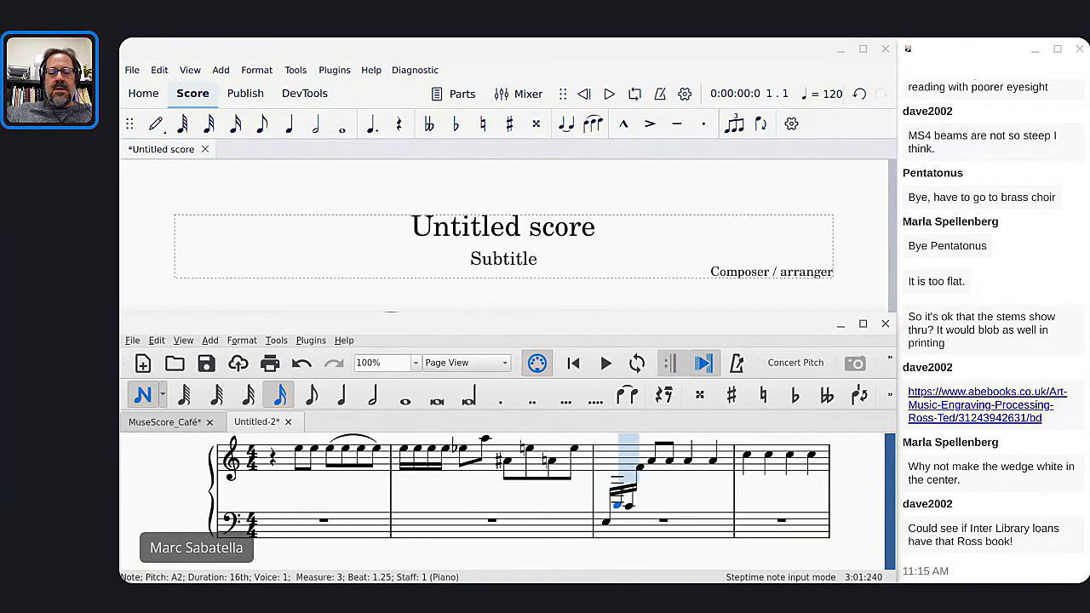
key("ctrl+Up")
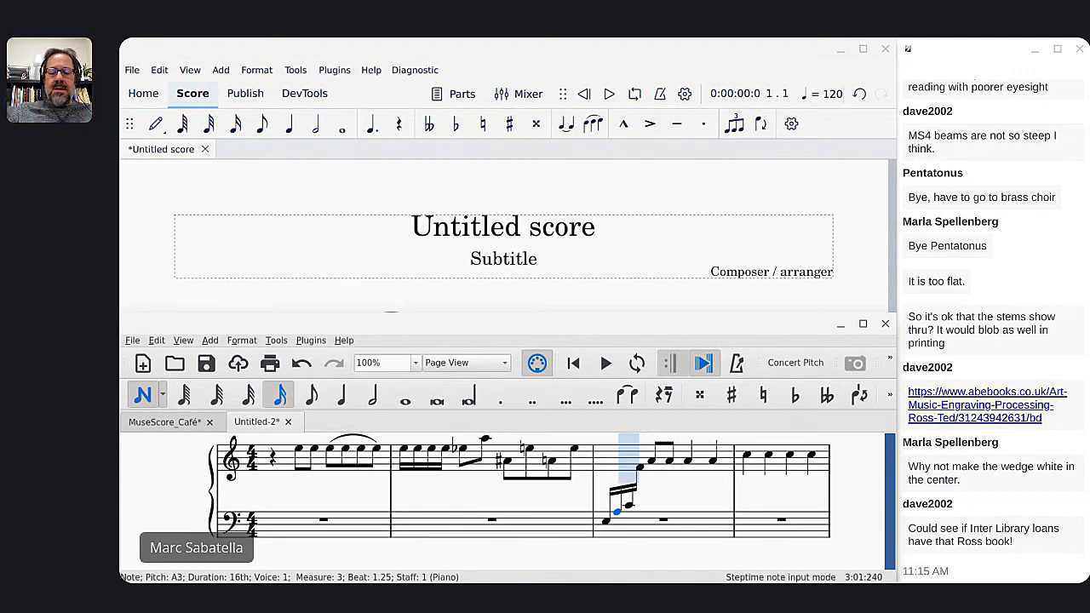
key("e")
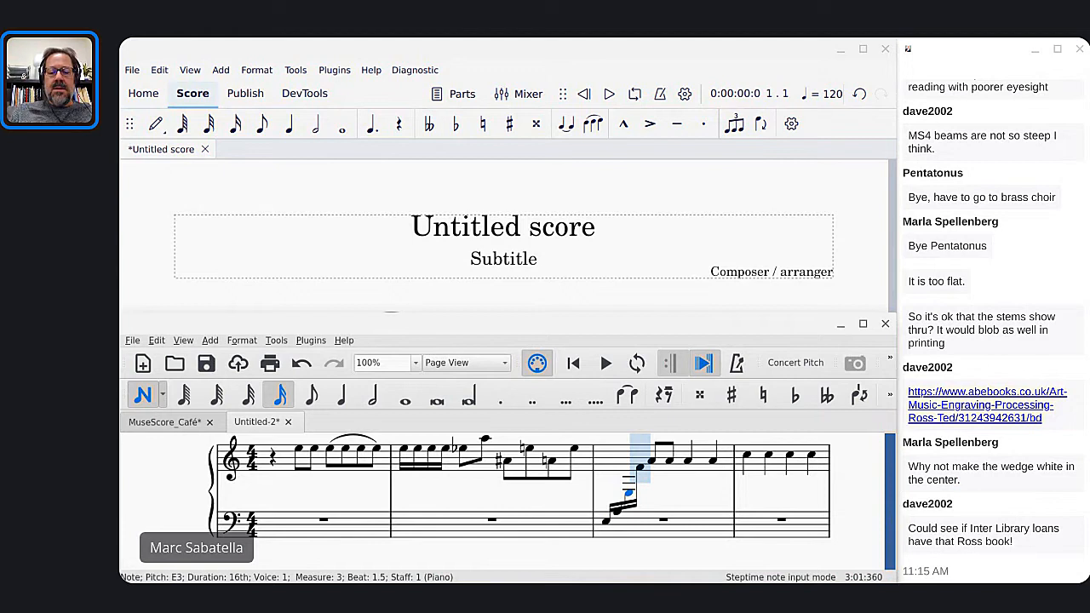
key("ctrl+Up")
key("a")
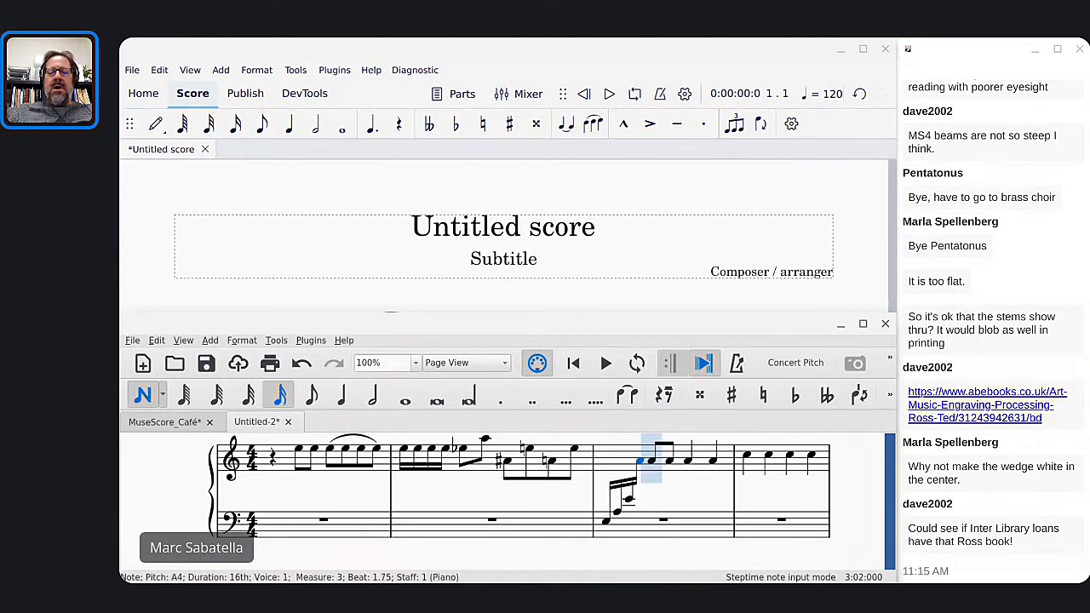
key("Escape")
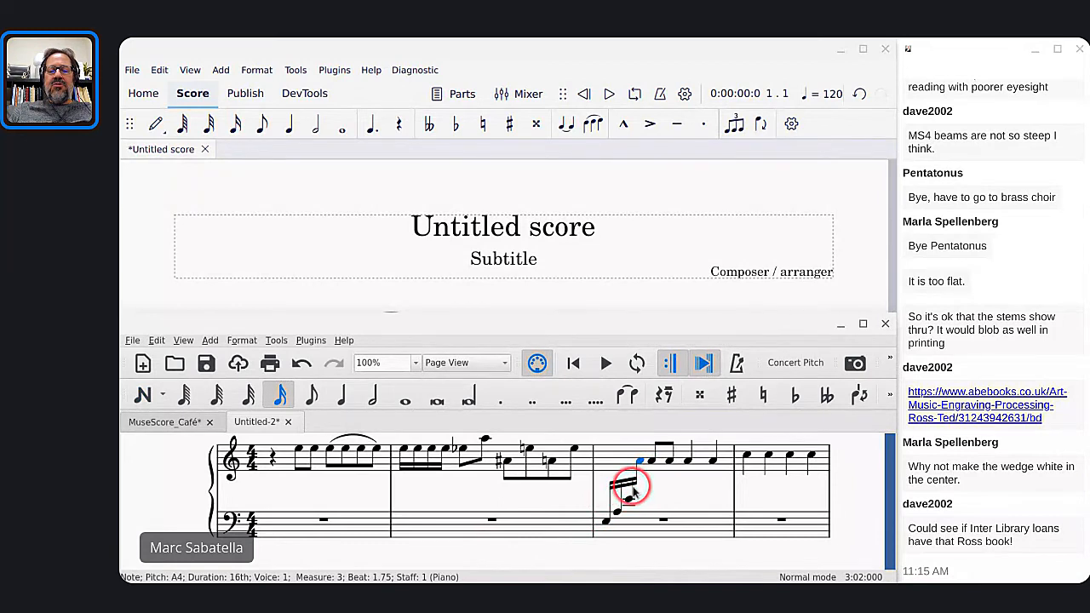
Step: Compare the cross-staff beam of measure 3 in the MuseScore 4 and MuseScore 3 scores, examining its slope and stems closely
left_click(627, 177)
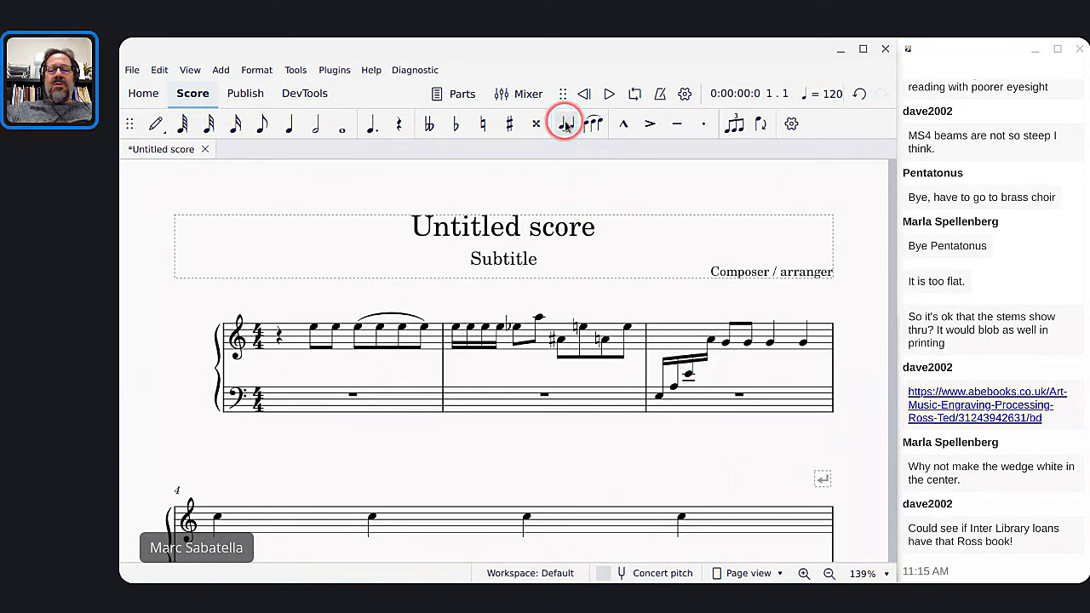
key("alt+Tab")
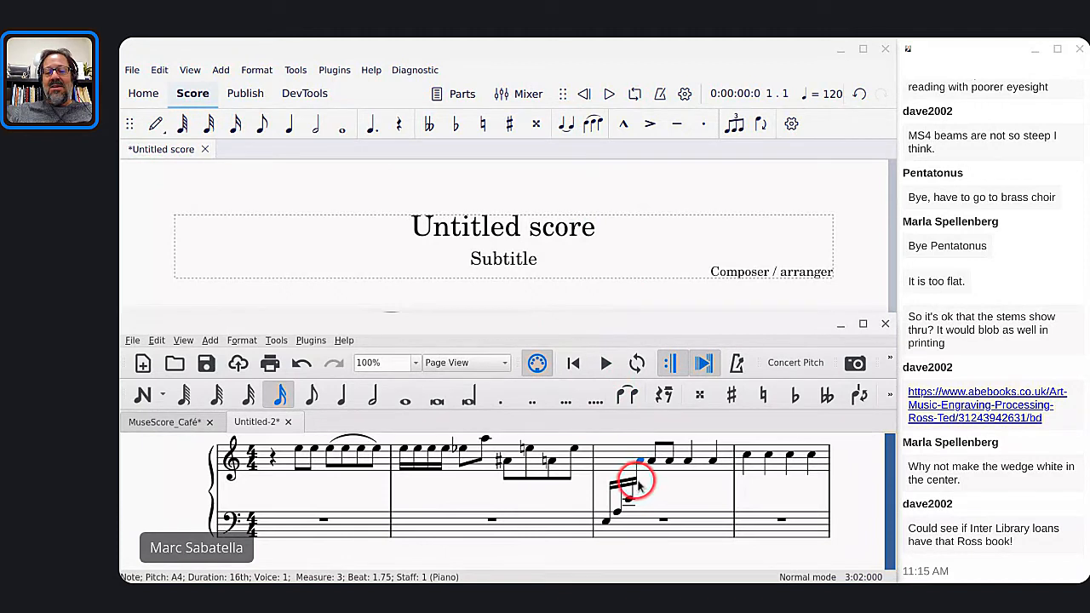
left_click(607, 517)
left_click(618, 510)
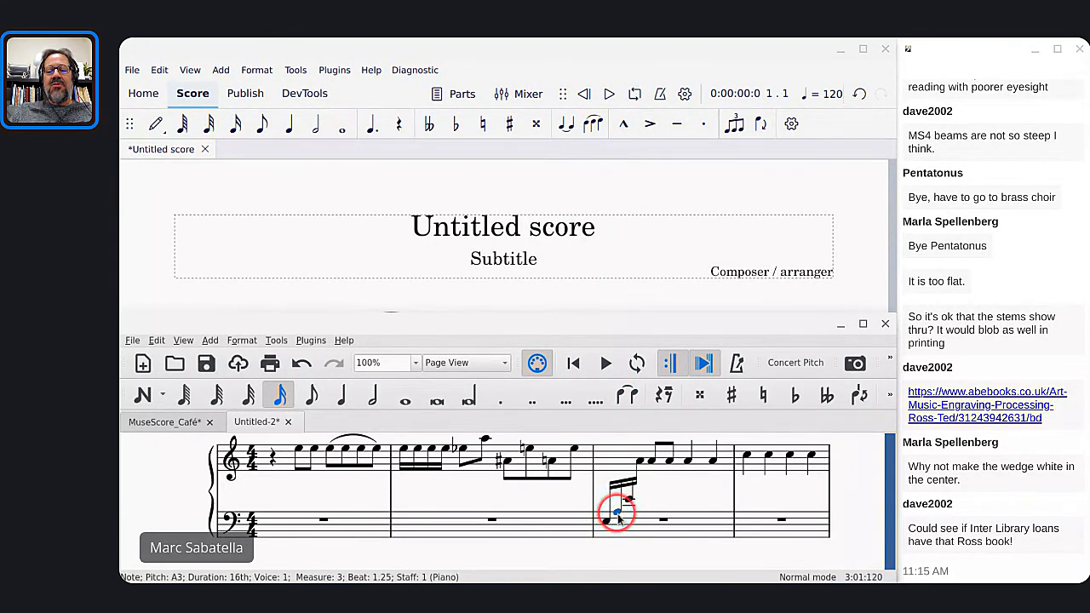
left_click(640, 460)
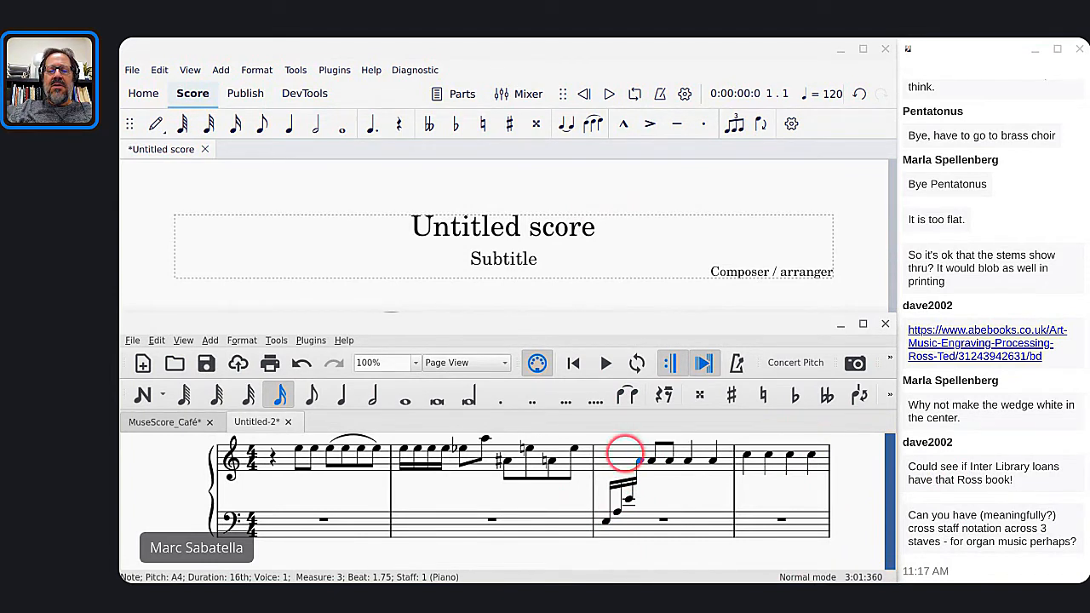
left_click_drag(599, 508, 628, 487)
scroll(619, 493, "up", 5, "ctrl")
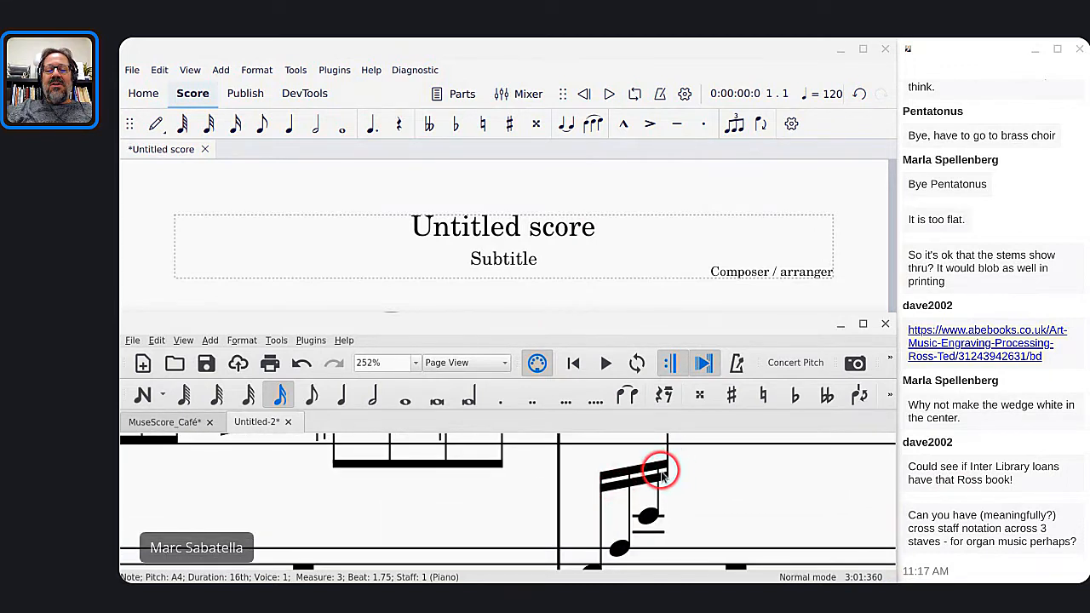
mouse_move(672, 472)
left_mouse_down()
mouse_move(607, 486)
mouse_move(618, 471)
mouse_move(637, 479)
mouse_move(640, 463)
mouse_move(650, 469)
mouse_move(574, 496)
mouse_move(669, 465)
mouse_move(668, 477)
mouse_move(629, 482)
mouse_move(660, 475)
left_mouse_up()
scroll(661, 477, "up", 1)
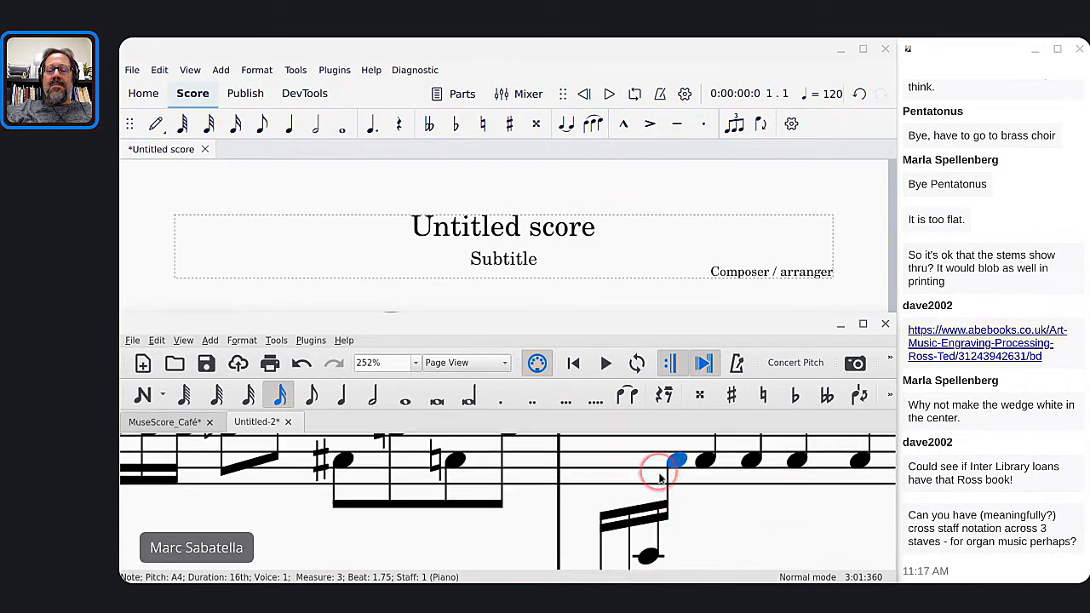
scroll(649, 493, "down", 7)
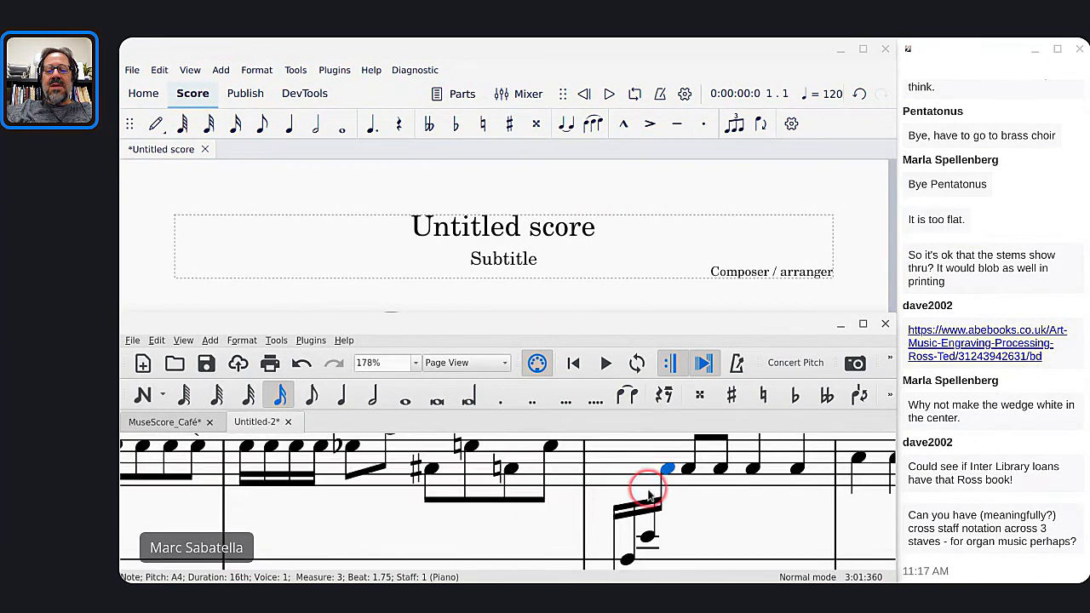
left_click_drag(620, 523, 662, 478)
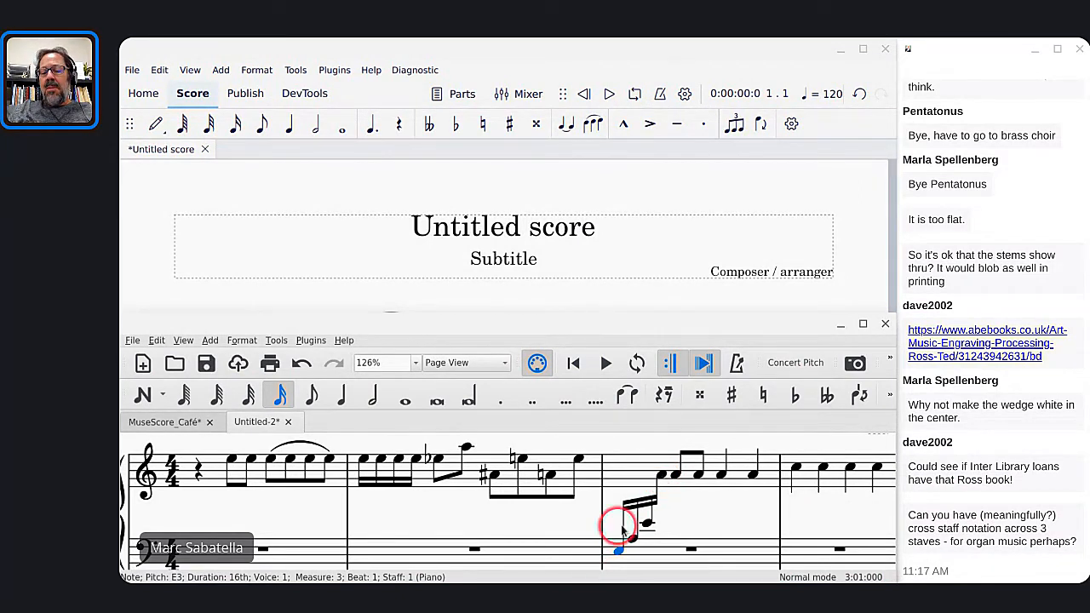
Step: Switch to the MuseScore 4 score and examine the stems and slope of the cross-staff beam in measure 3
left_click(651, 190)
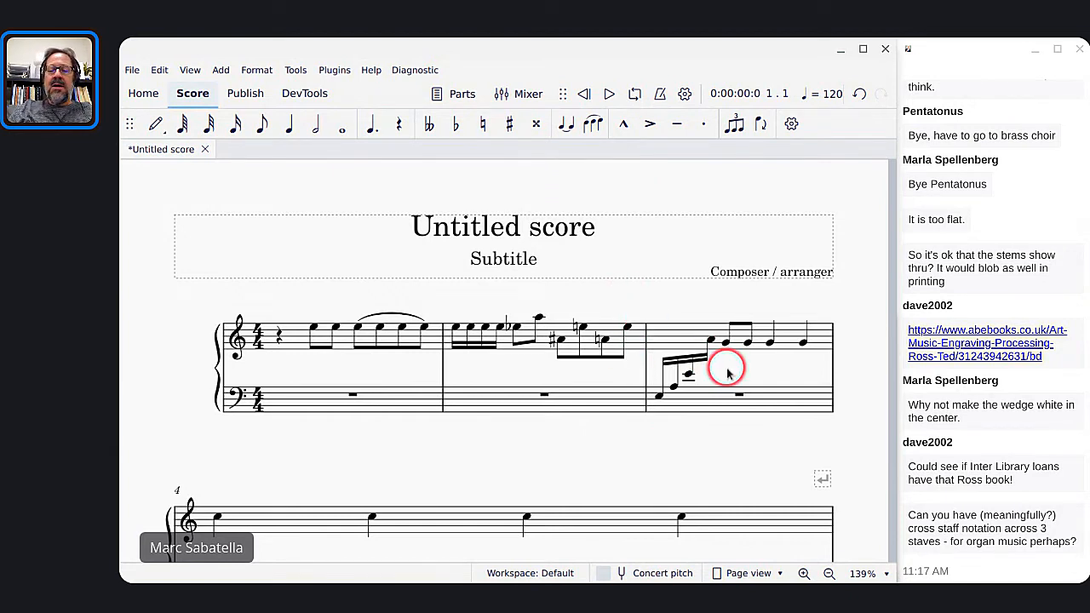
scroll(658, 379, "up", 6)
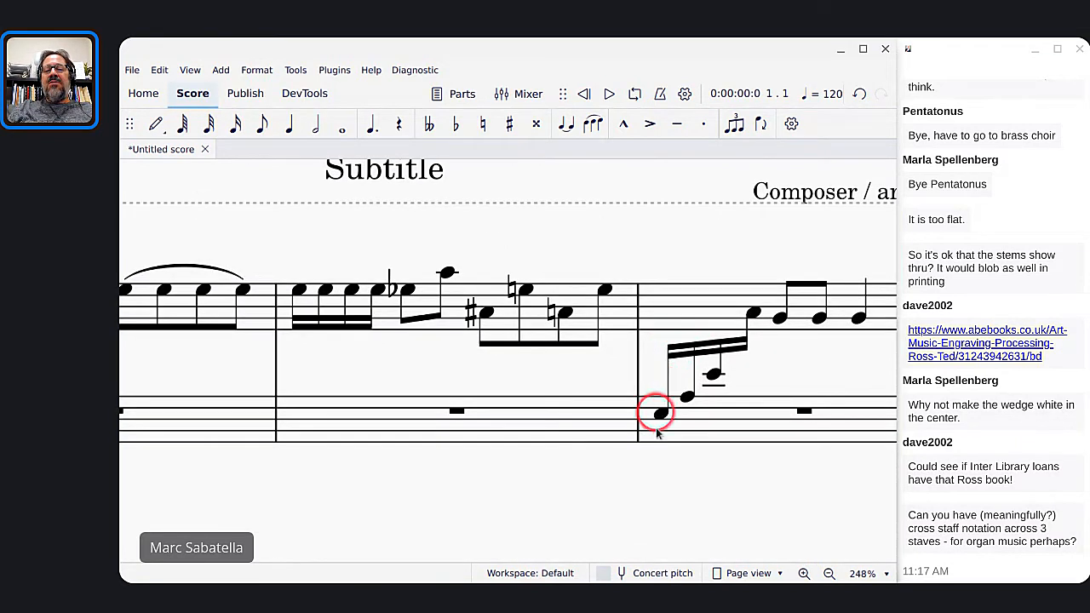
left_click(666, 371)
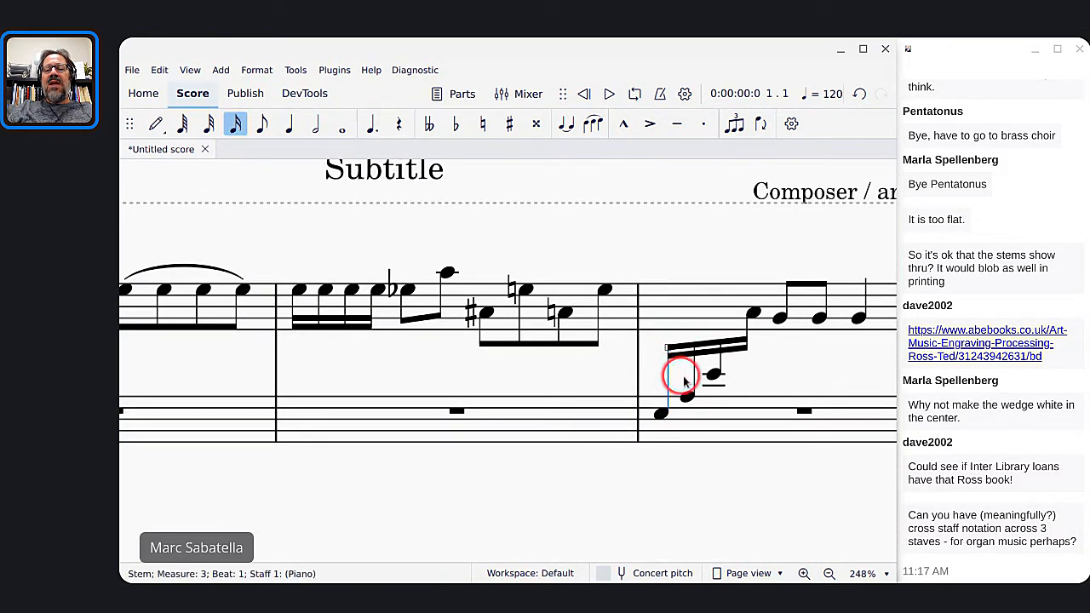
key("Escape")
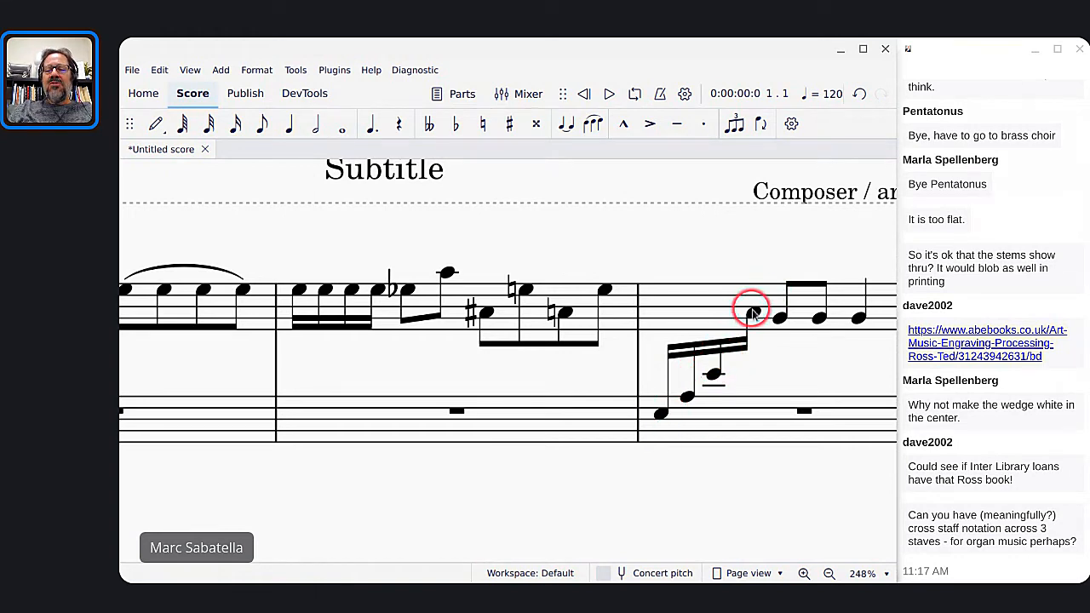
Step: Replace the third sixteenth note of measure 3 with B3 and move it to the bass staff
left_click(712, 375)
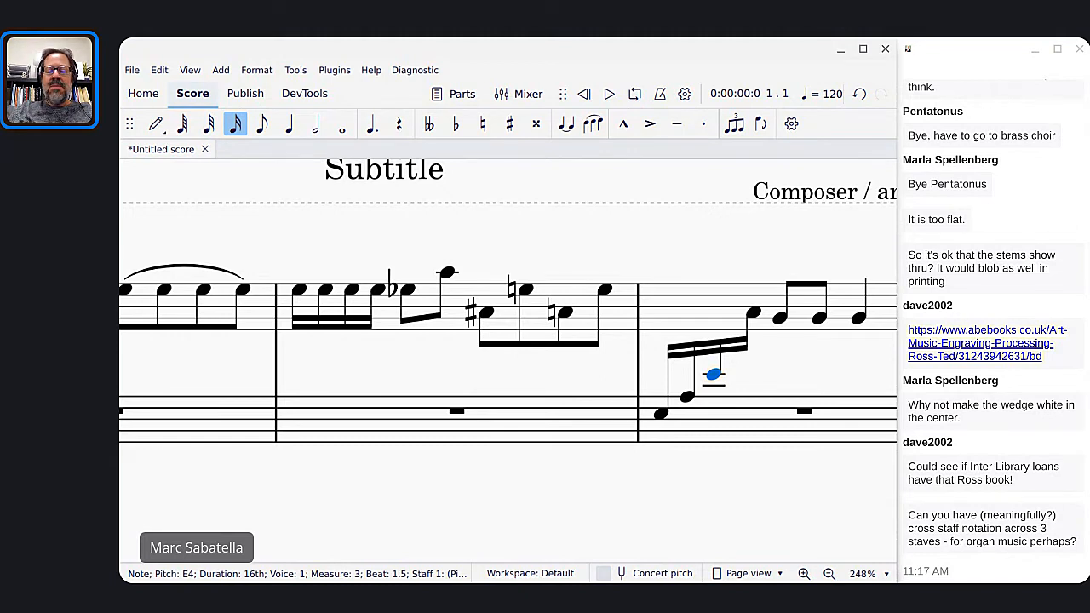
key("b")
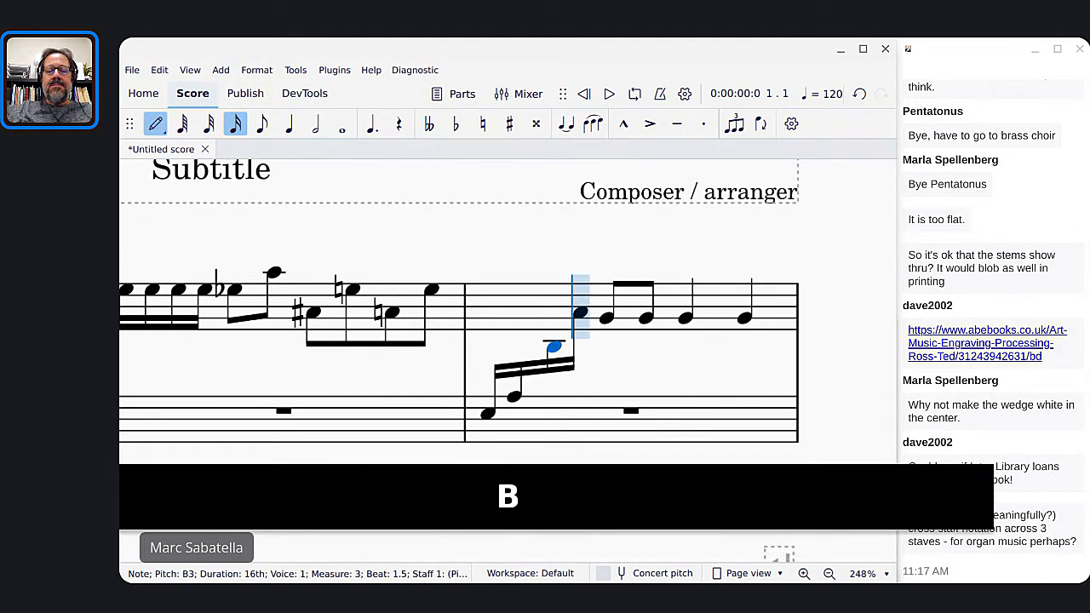
key("ctrl+shift+Down")
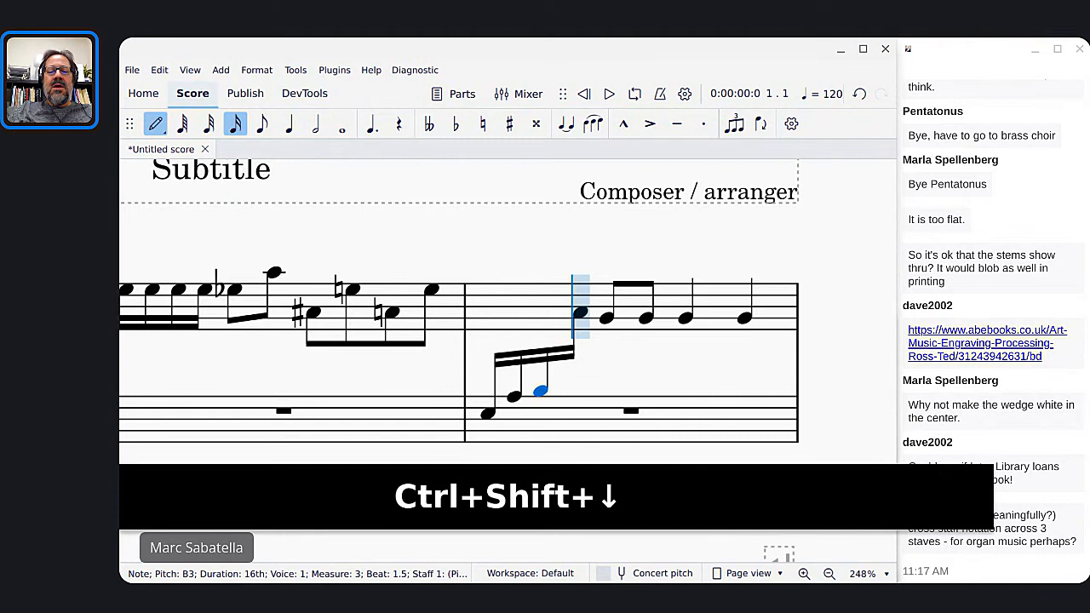
key("Escape")
left_click(714, 378)
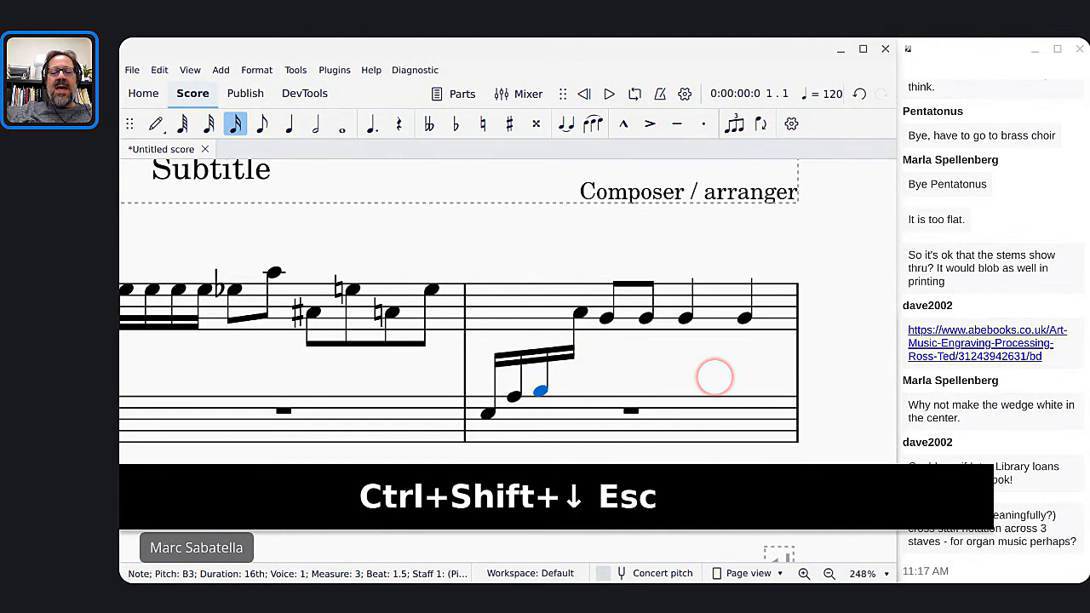
Step: Change the third sixteenth note of measure 3 to A3 and move it to the bass staff
key("a")
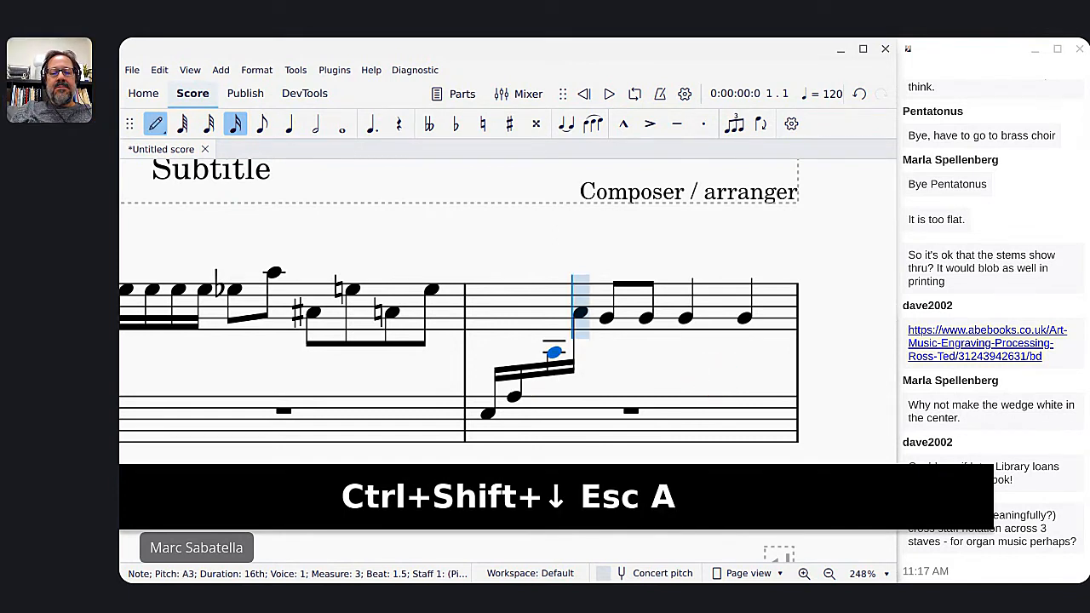
key("ctrl+shift+Down")
key("Escape")
left_click(693, 383)
left_click(528, 390)
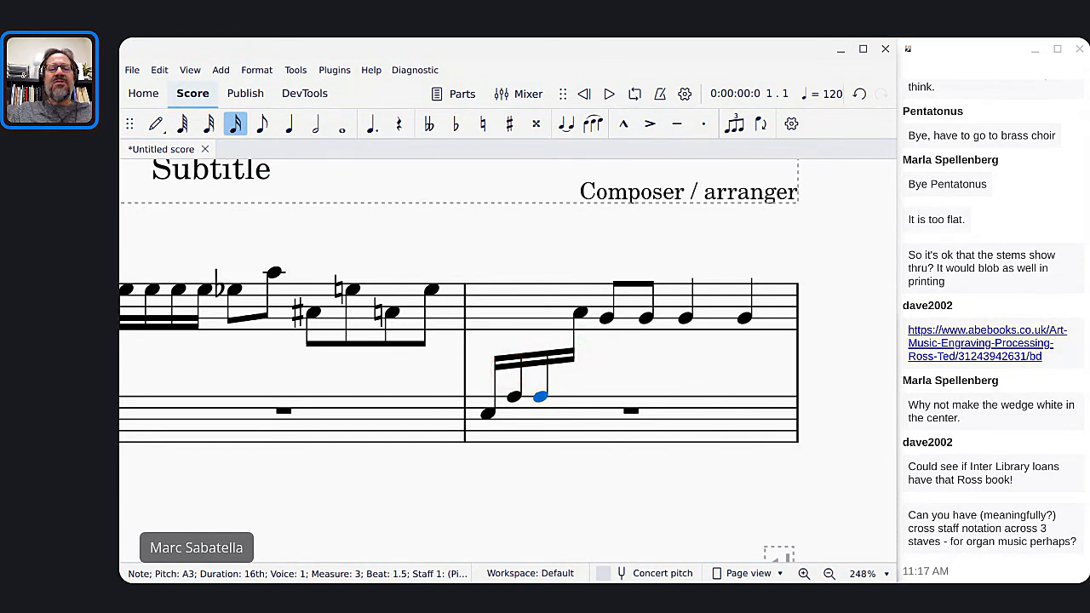
Step: Add a system break at the end of measure 8 so measures 5 to 8 share one system
scroll(536, 224, "down", 5, "ctrl")
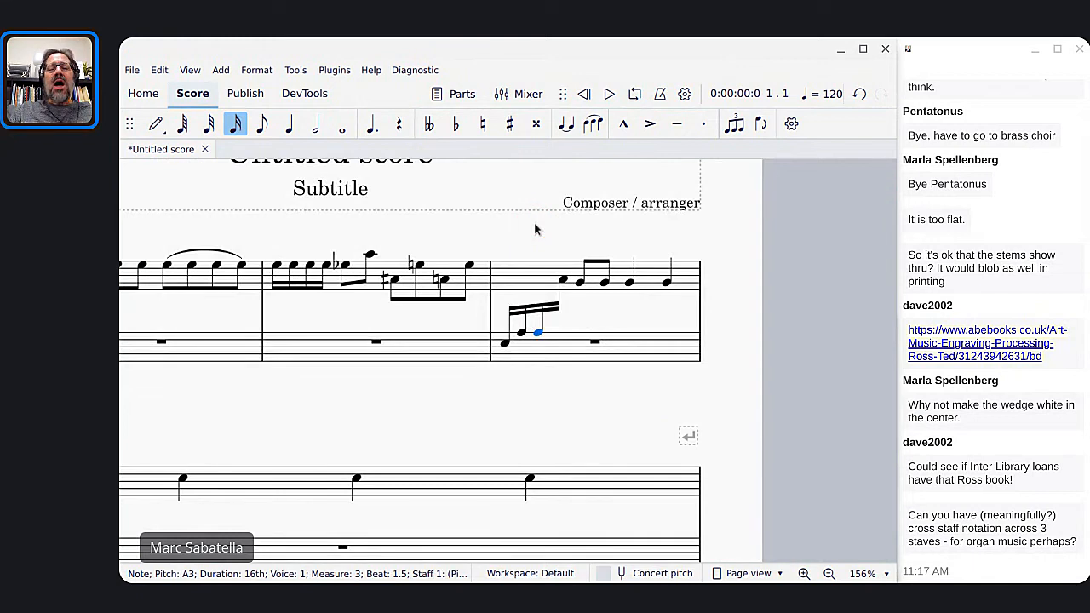
scroll(535, 224, "down", 4, "ctrl")
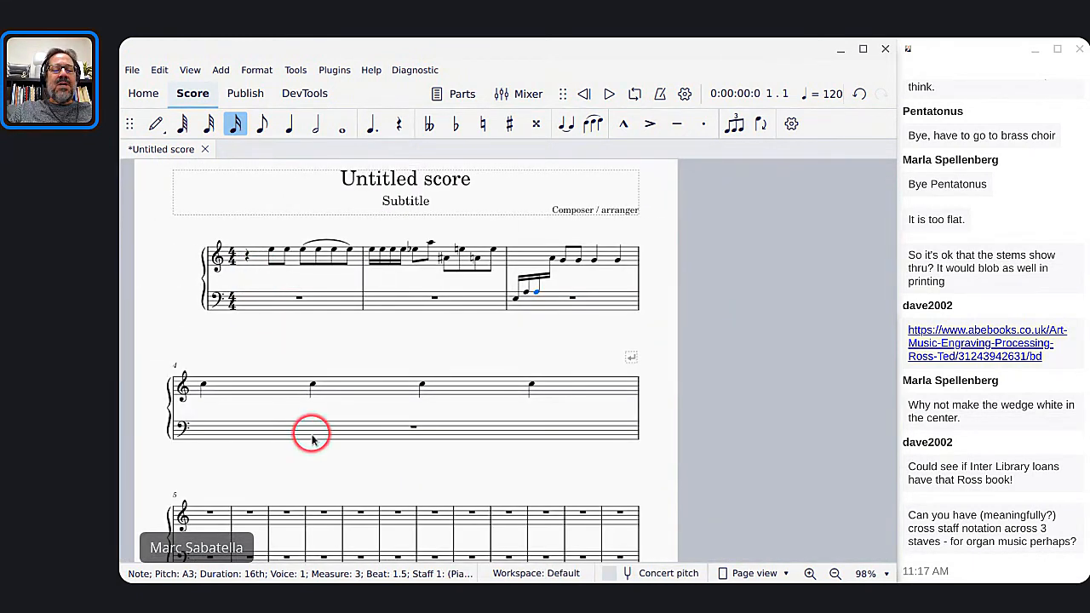
scroll(309, 433, "down", 3)
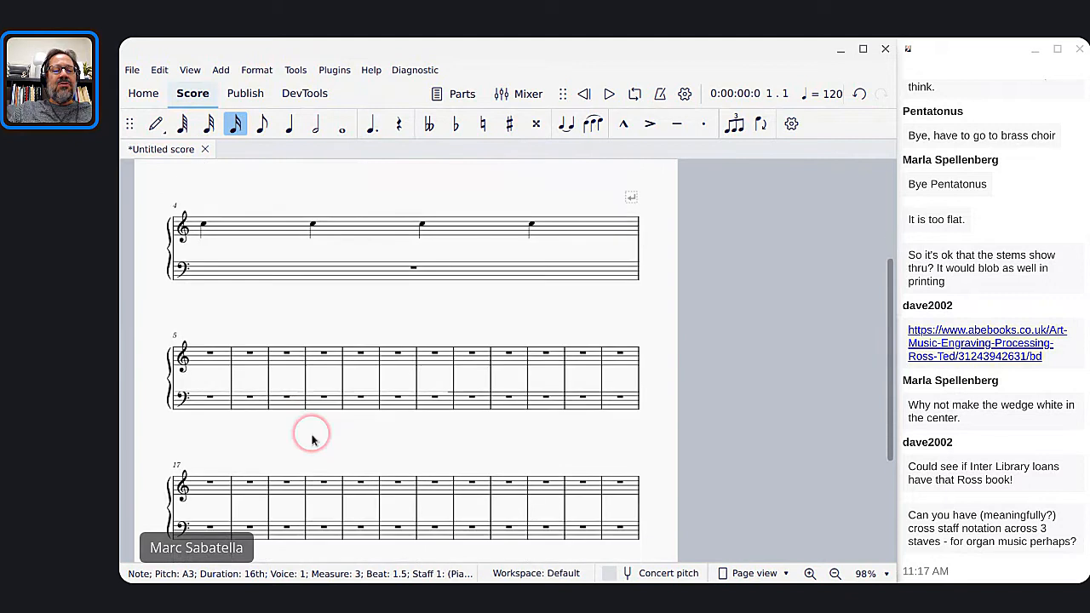
left_click(322, 354)
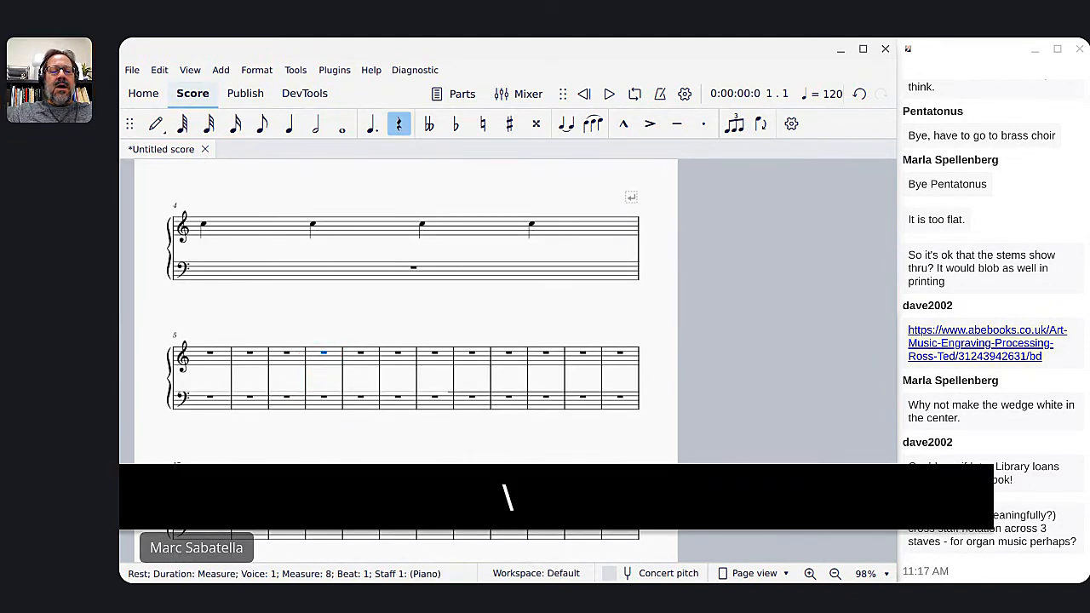
left_click(317, 359)
key("Return")
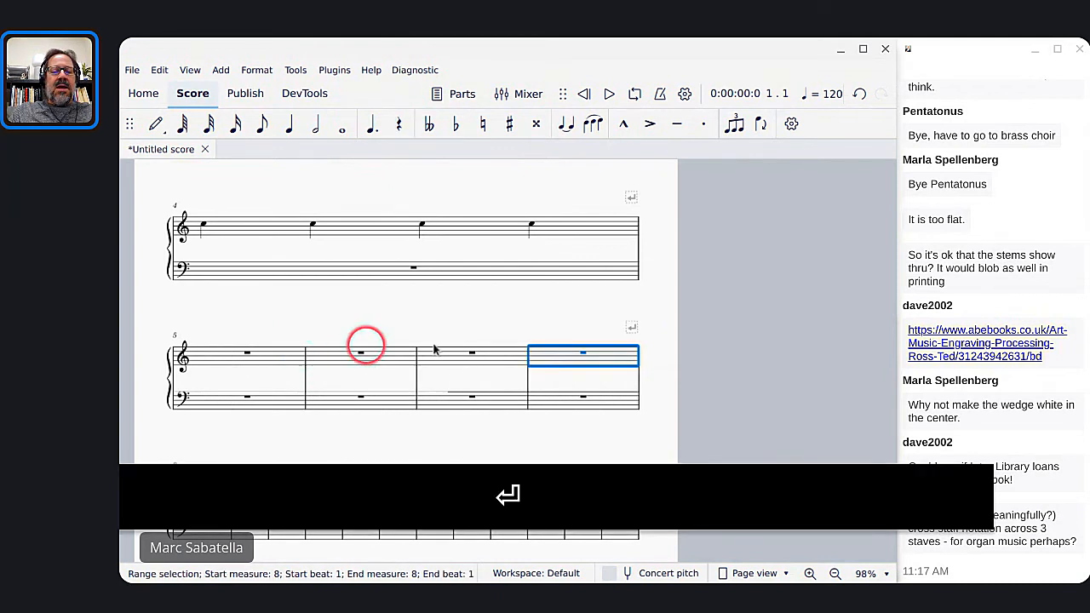
Step: Fill measure 5 of the treble staff with sixteen sixteenth notes on C5
left_click(243, 355)
key("n")
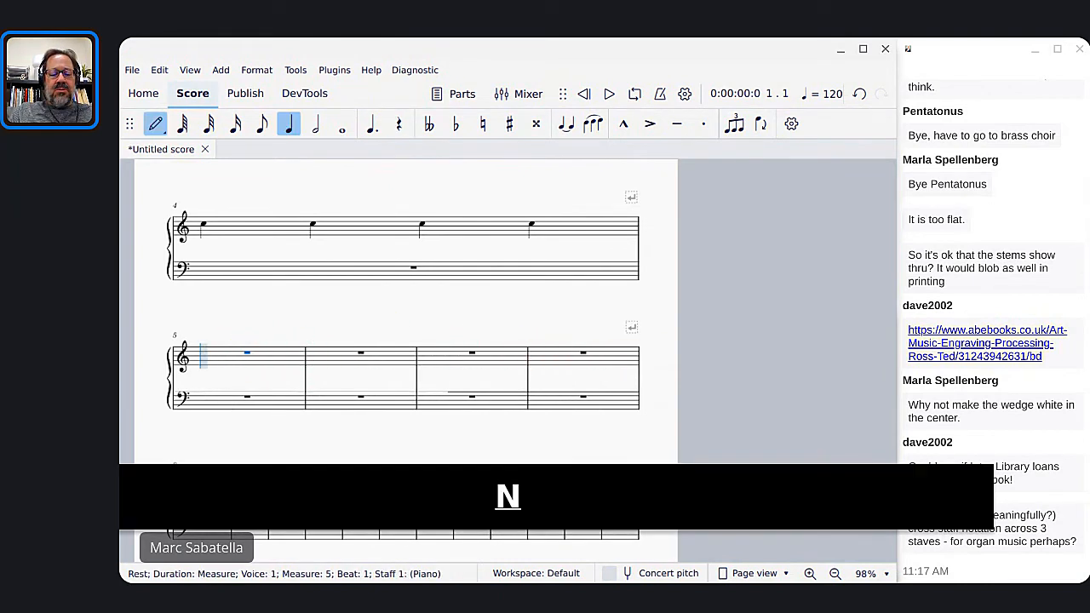
key("3")
key("c")
key("c")
key("c")
key("c")
key("c")
key("c")
key("c")
key("c")
key("c")
key("c")
key("c")
key("c")
key("c")
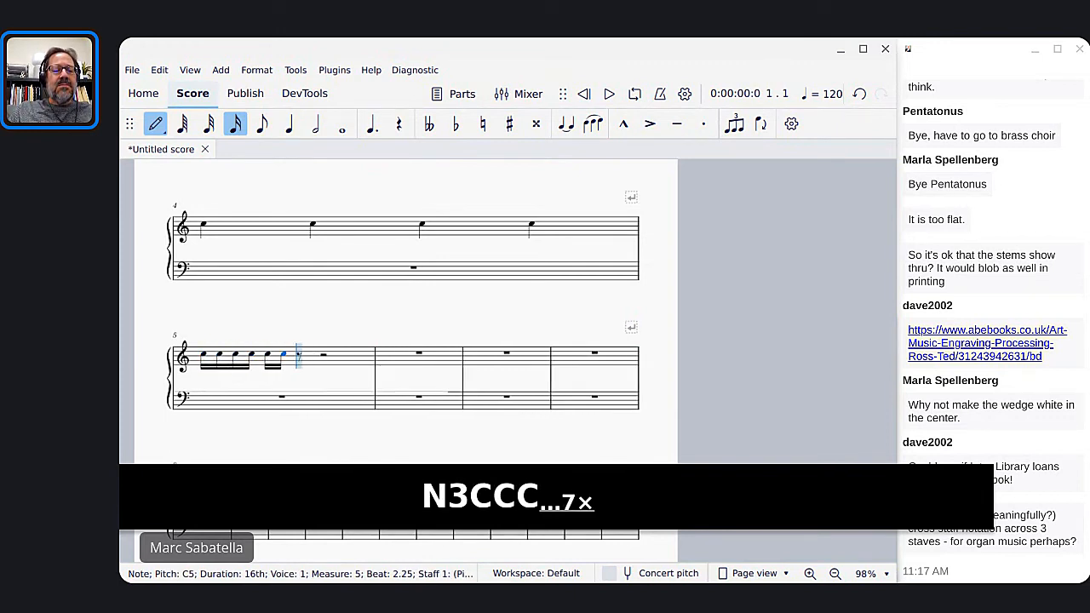
key("c")
key("c")
key("c")
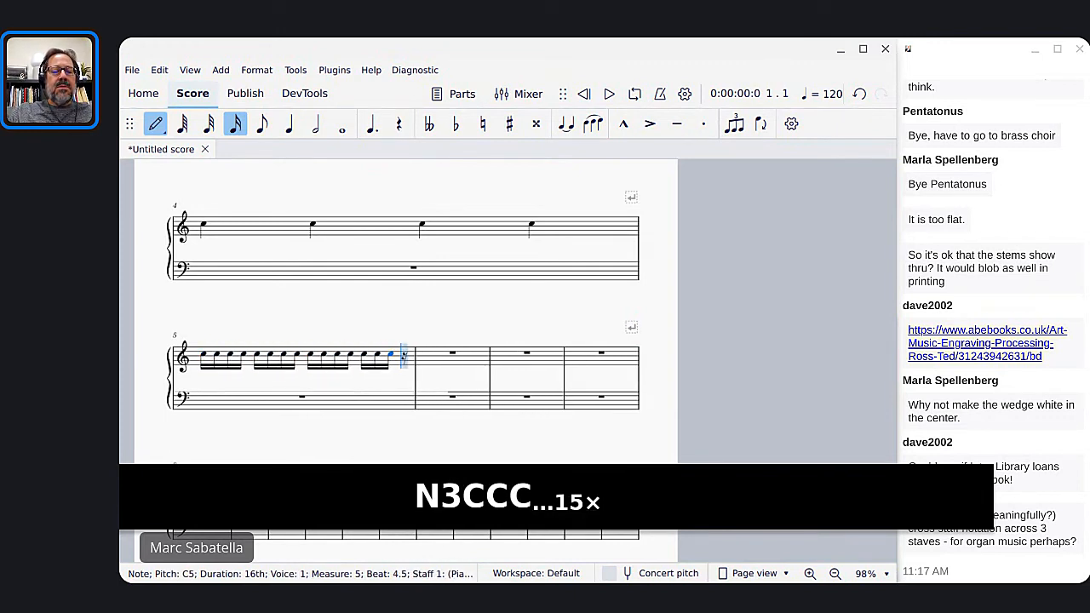
Step: Enter two C5 half notes in measure 6 and a C5 whole note in each of measures 7 and 8
key("6")
key("c")
key("c")
key("7")
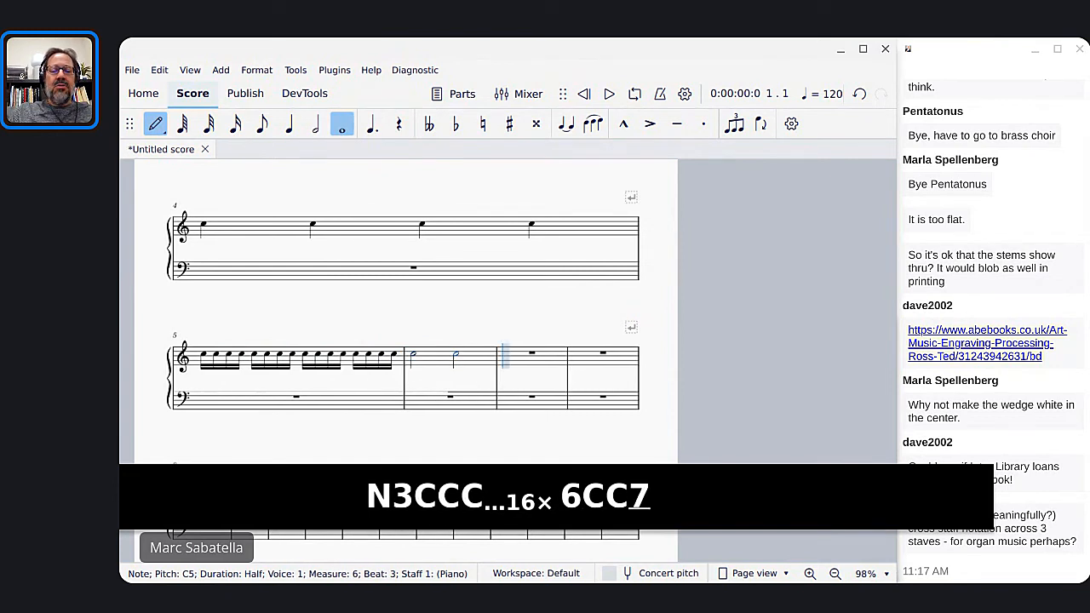
key("c")
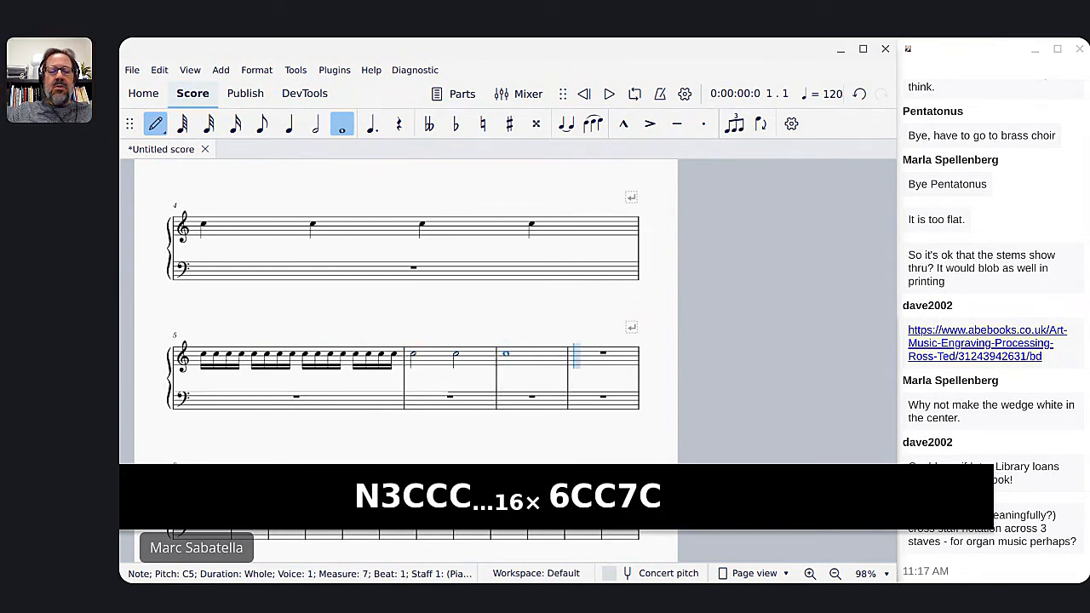
key("c")
key("Escape")
left_click(226, 359)
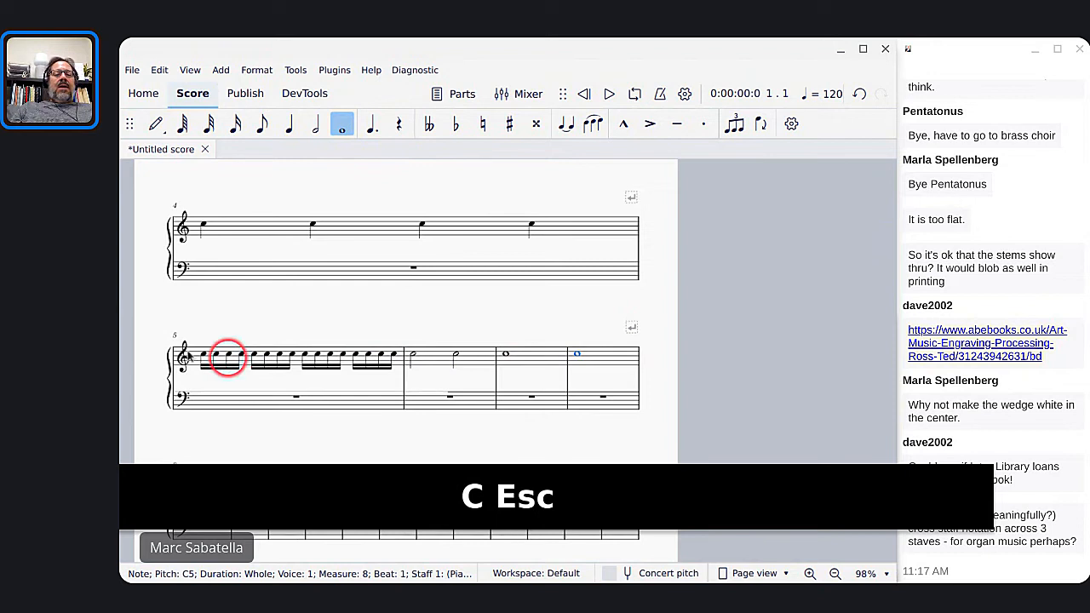
left_click(243, 360)
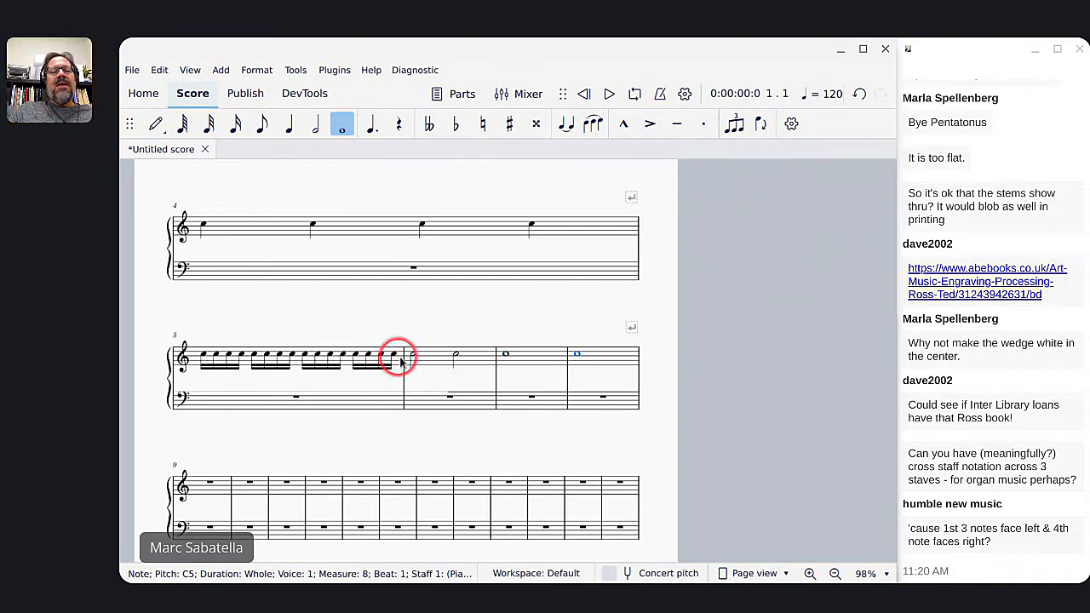
Step: Add chord symbols C on beat 1 and G on beat 3 in each of measures 5 to 8
left_click(205, 357)
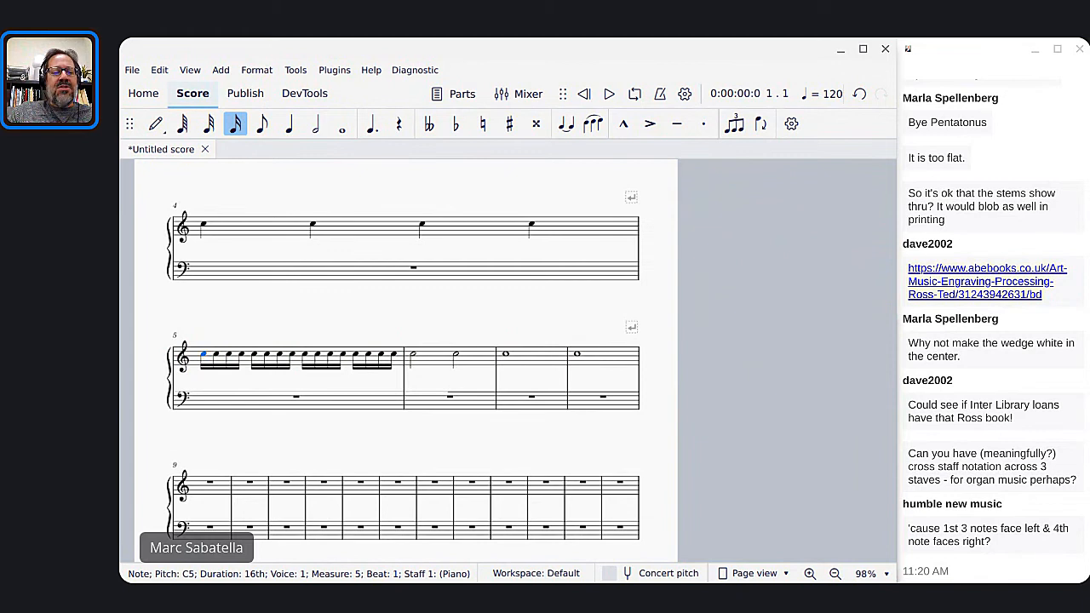
key("ctrl+k")
type("C")
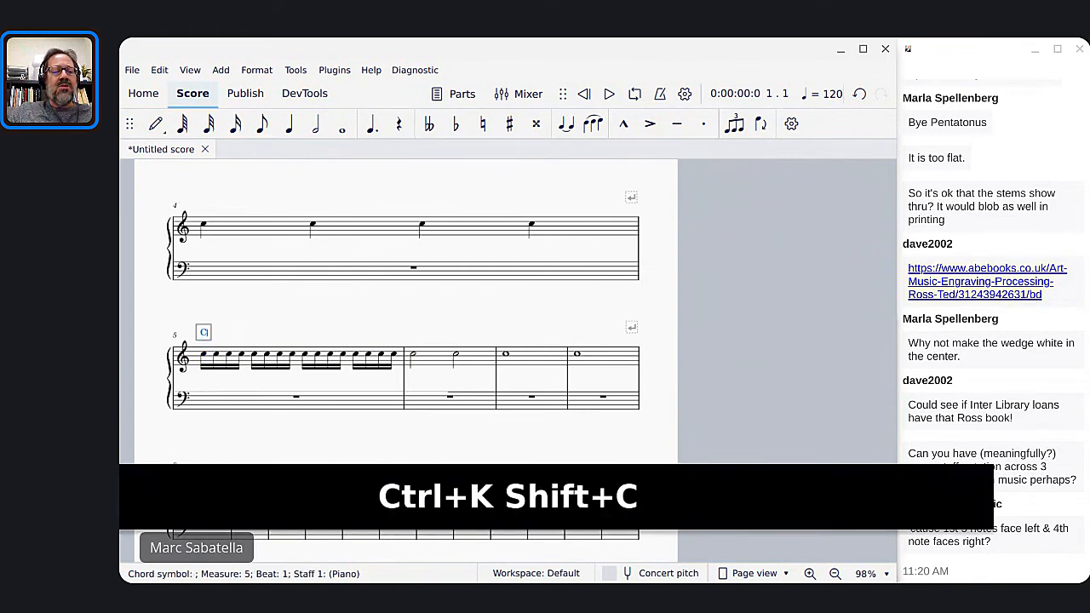
key("semicolon")
key("semicolon")
type("G")
key("semicolon")
key("semicolon")
type("C")
key("semicolon")
key("semicolon")
type("G")
key("semicolon")
key("semicolon")
type("C")
key("semicolon")
type("G")
key("semicolon")
type("C")
key("BackSpace")
key("semicolon")
type("C")
key("semicolon")
key("semicolon")
type("G")
key("Escape")
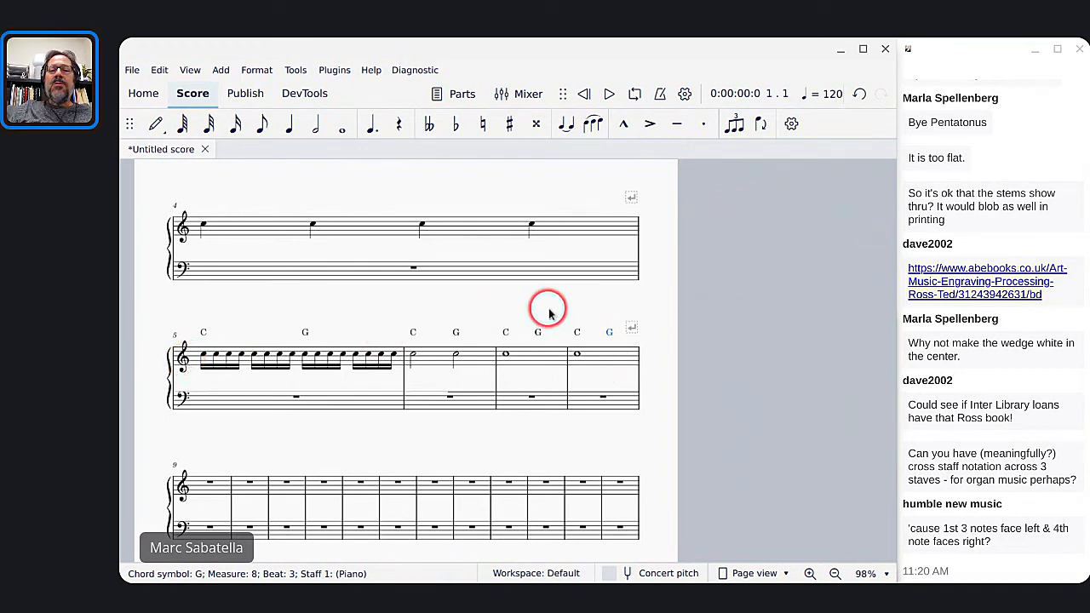
Step: Try mirroring the notehead of the fourth sixteenth note, A4, in measure 3 and undo the change
scroll(549, 313, "up", 3)
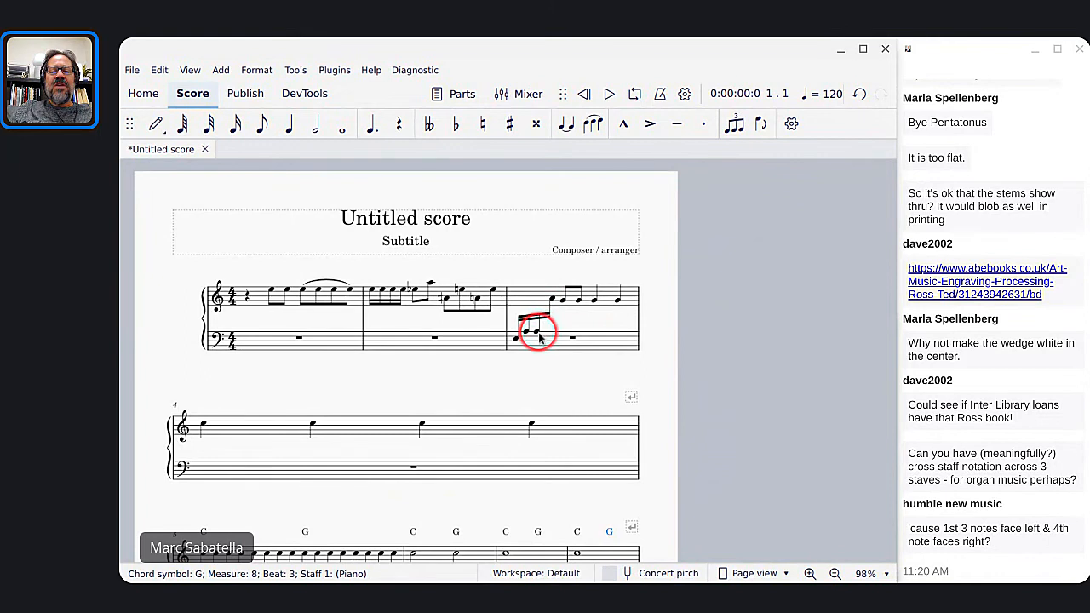
left_click(538, 336)
left_click(535, 337)
left_click(552, 298)
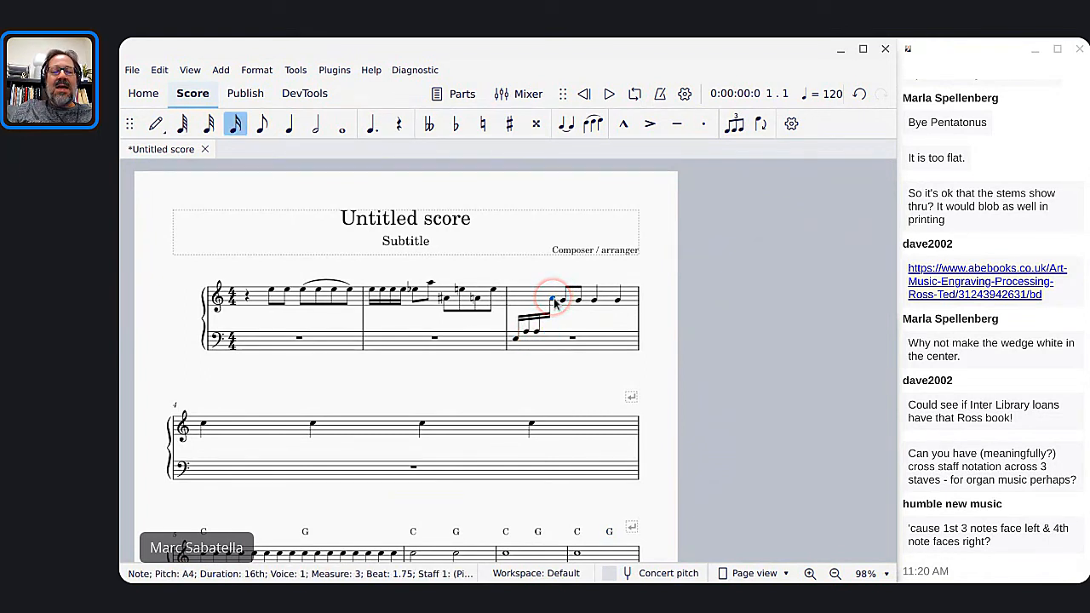
key("shift+x")
left_click(488, 300)
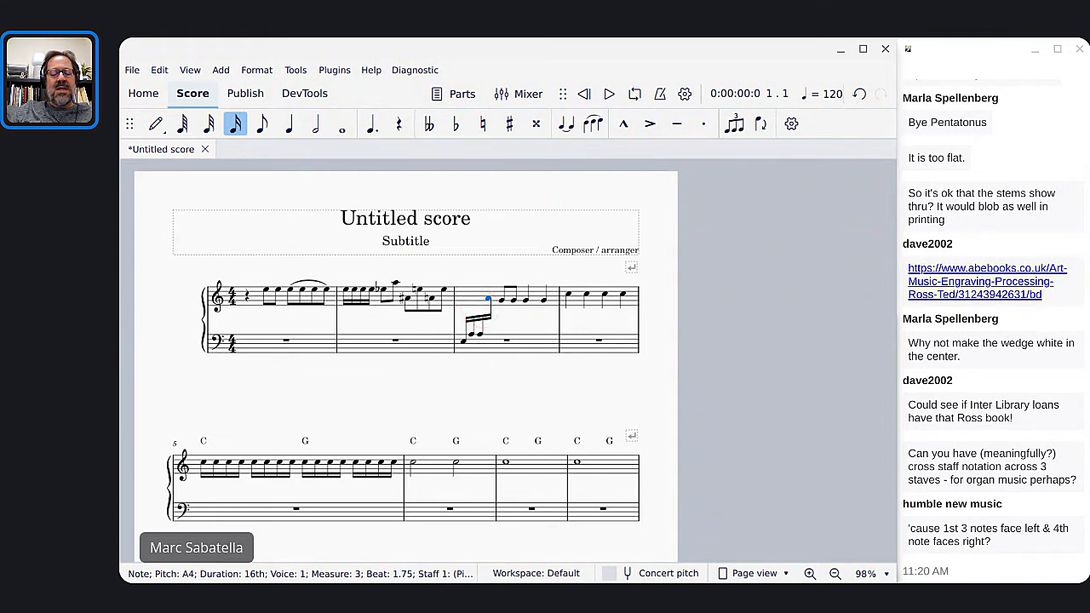
key("ctrl+z")
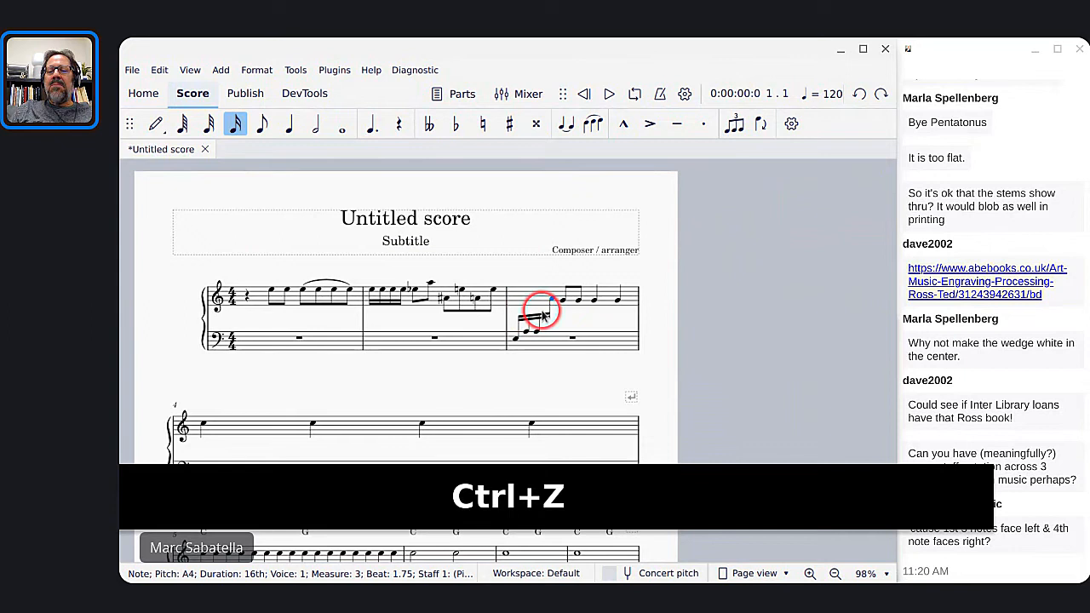
Step: Try a spacing ratio of 1 in the score's measure style settings and undo the change
scroll(542, 311, "down", 1)
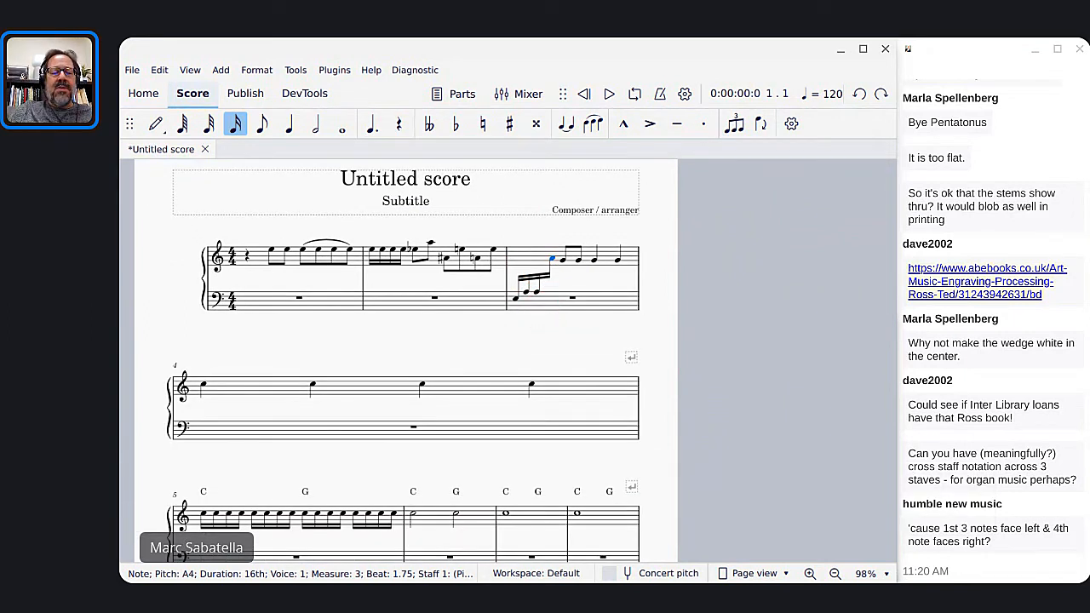
scroll(404, 358, "down", 3)
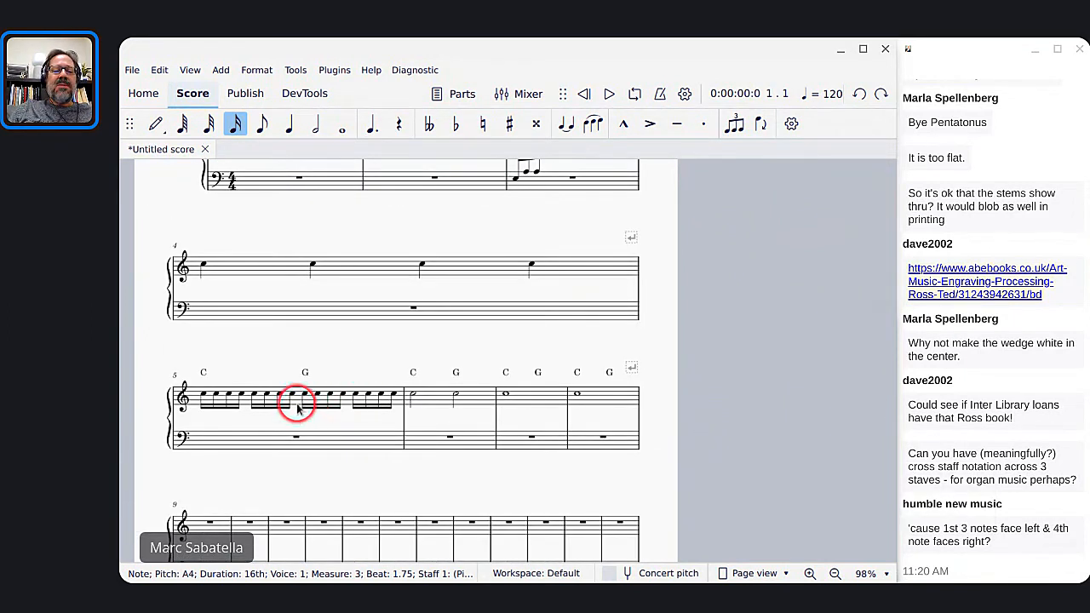
left_click(297, 407)
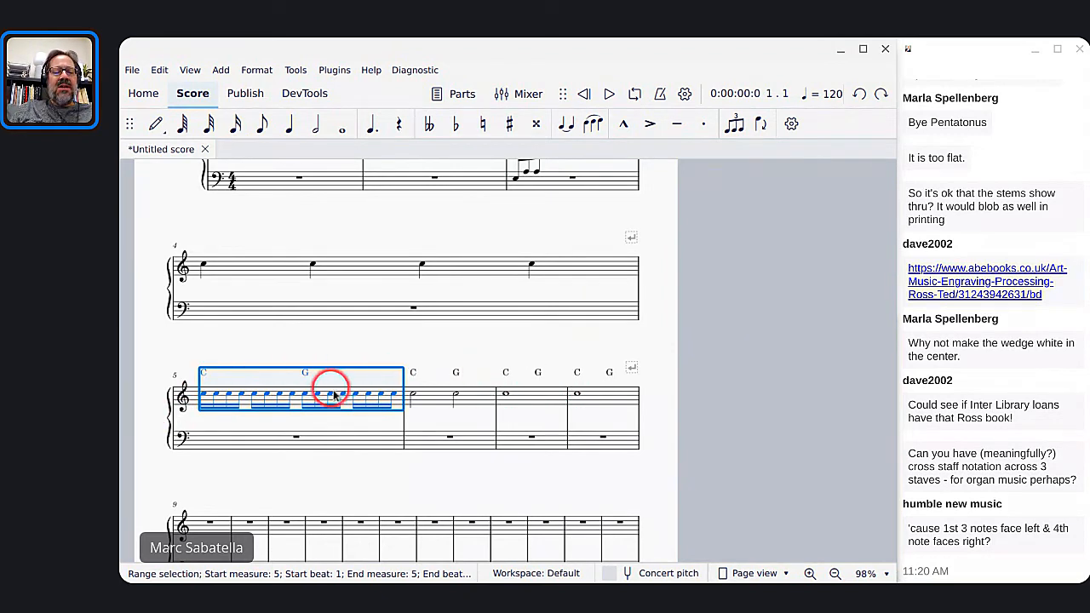
left_click(267, 74)
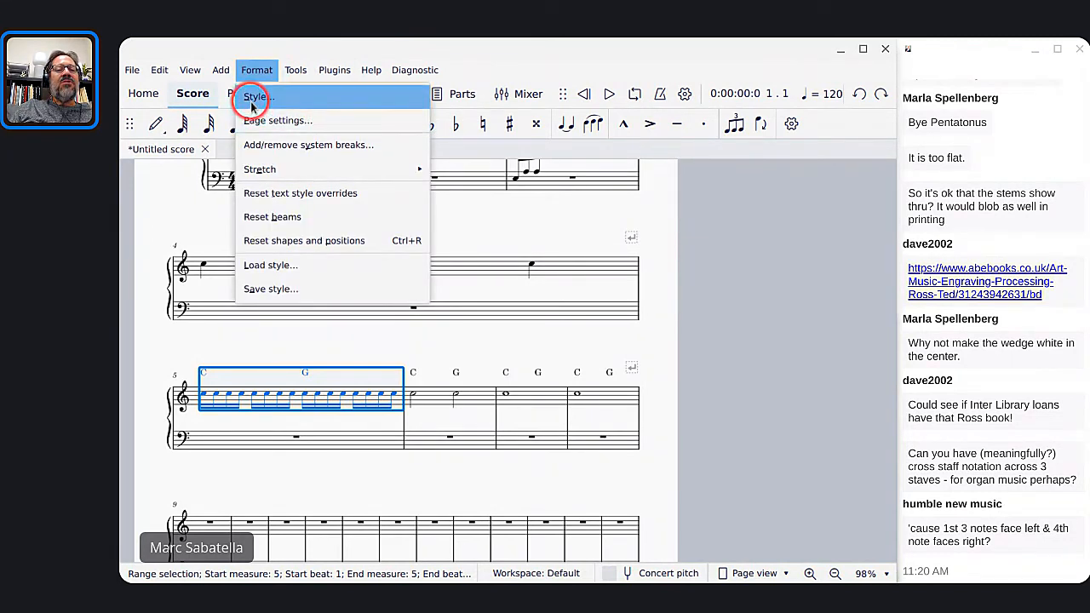
left_click(252, 101)
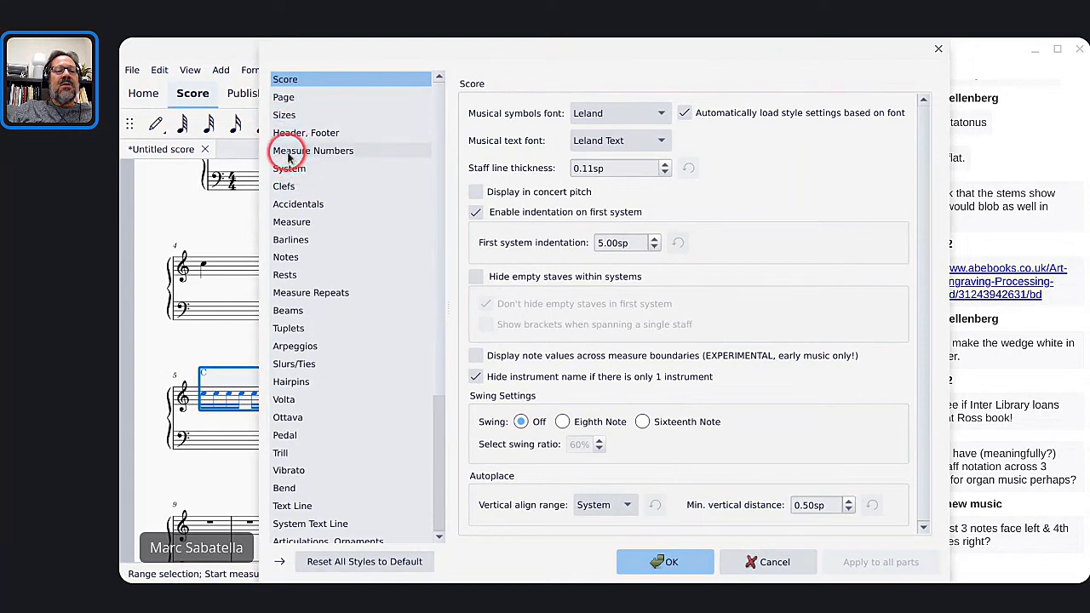
left_click(292, 223)
left_click(675, 139)
left_click(677, 143)
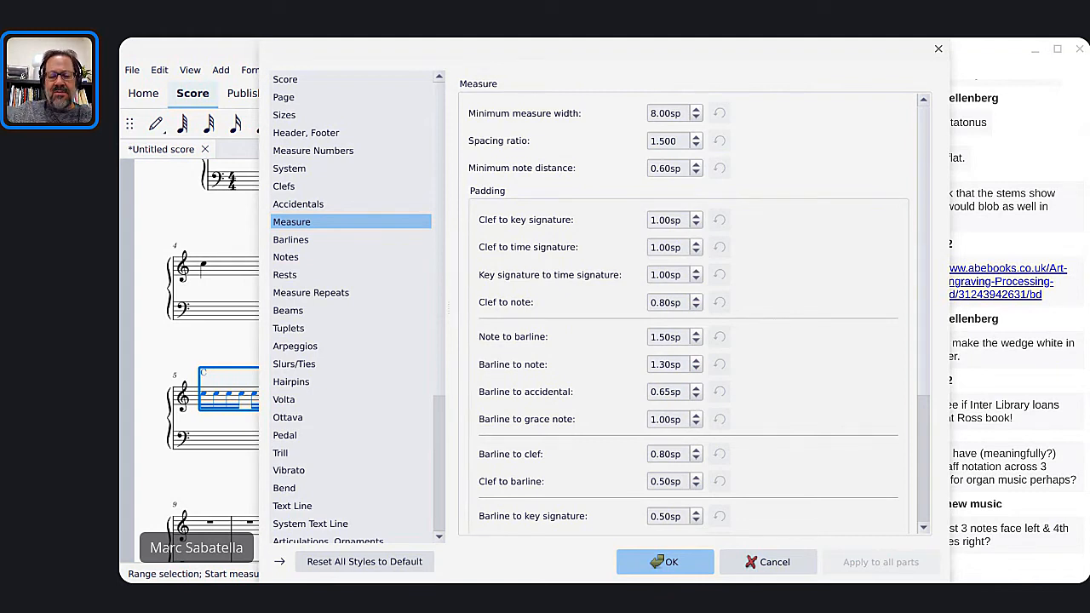
left_click(677, 140)
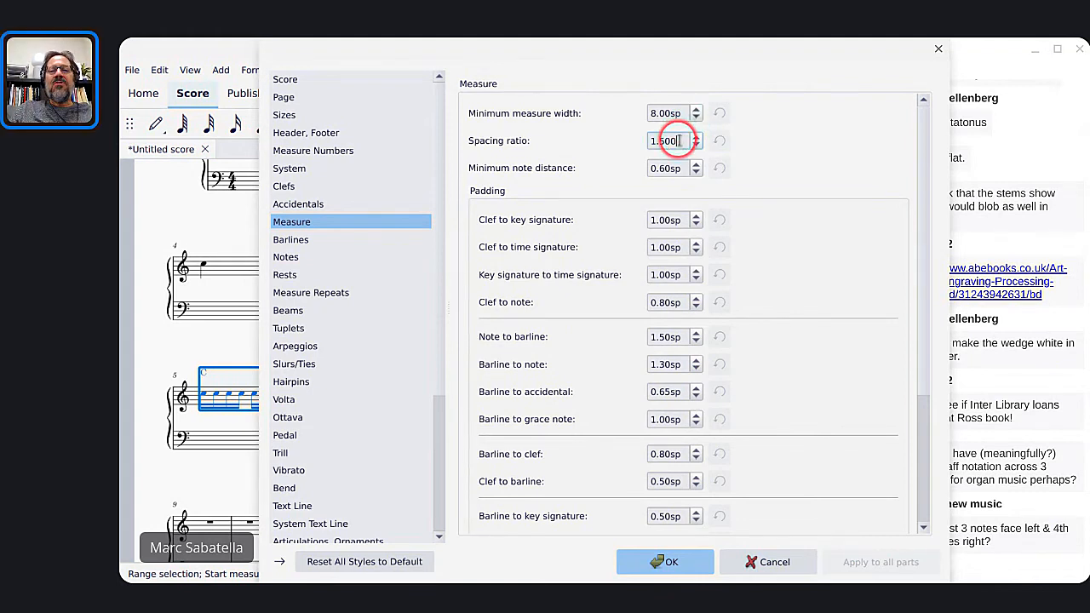
key("ctrl+a")
type("1")
key("Down")
key("Down")
key("Down")
key("Down")
key("Down")
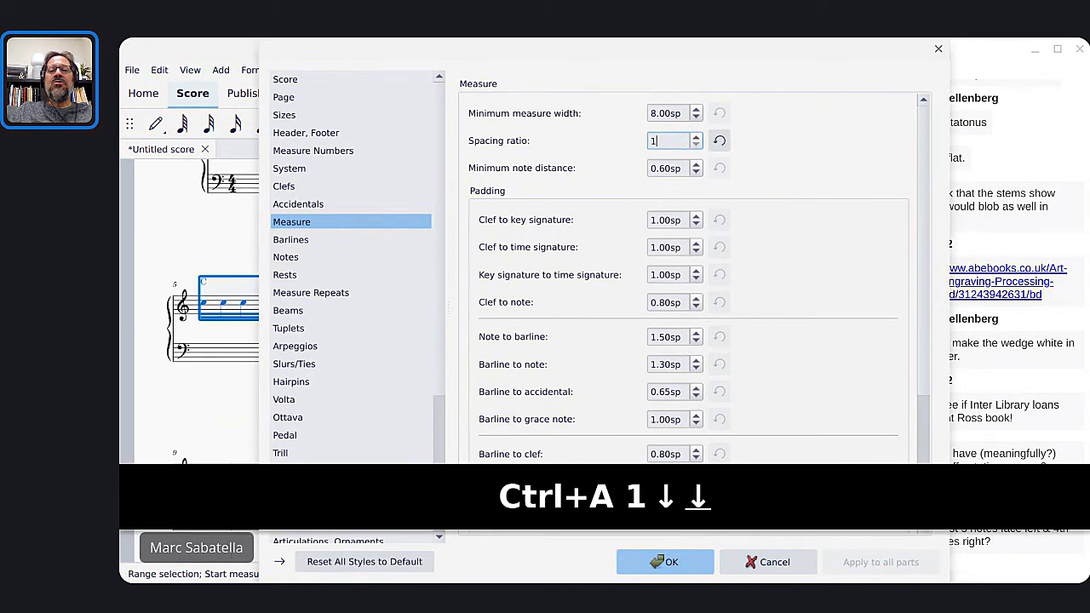
left_click(671, 561)
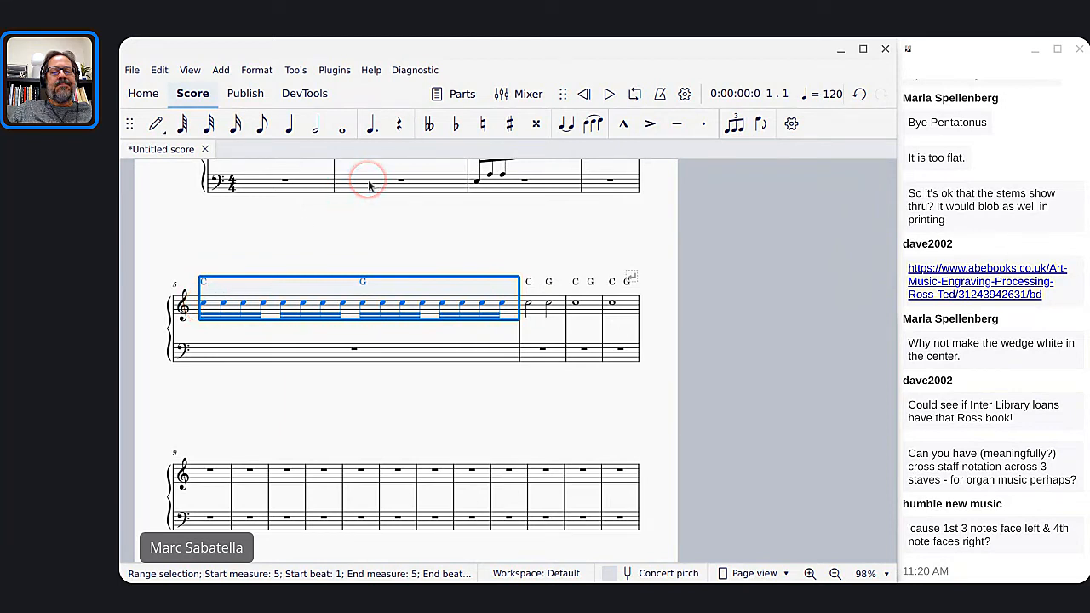
key("ctrl+z")
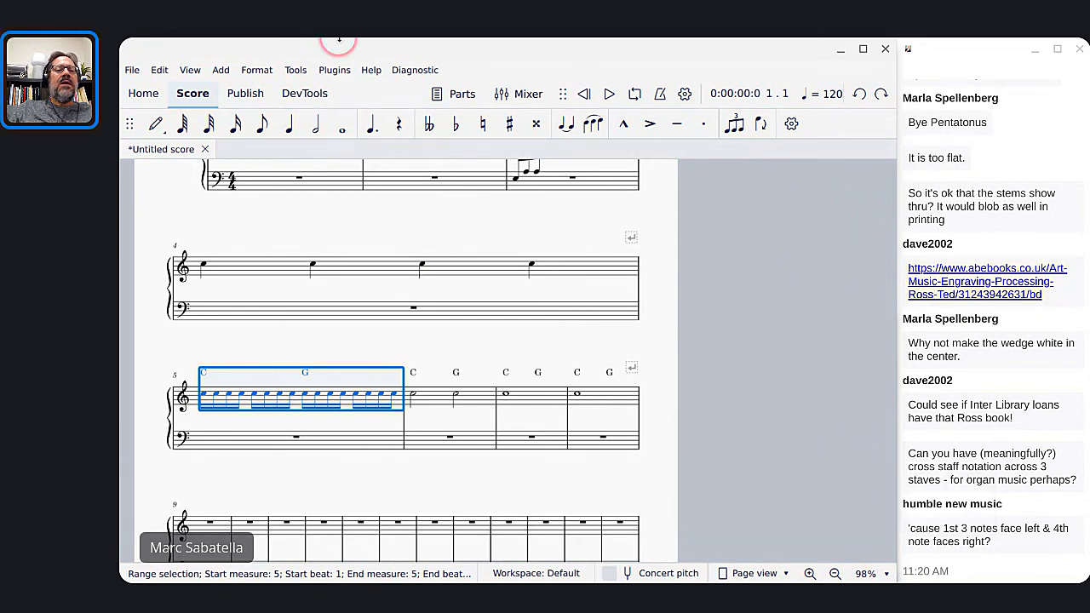
Step: Set the spacing ratio to 2 in the score's measure style settings and apply it
left_click(258, 70)
left_click(261, 109)
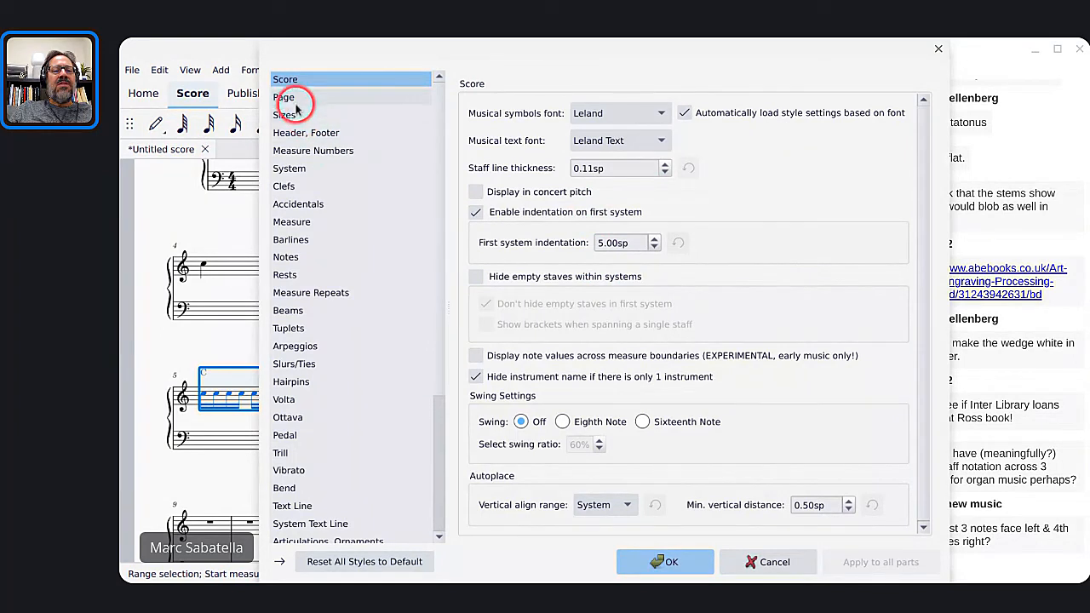
left_click(302, 223)
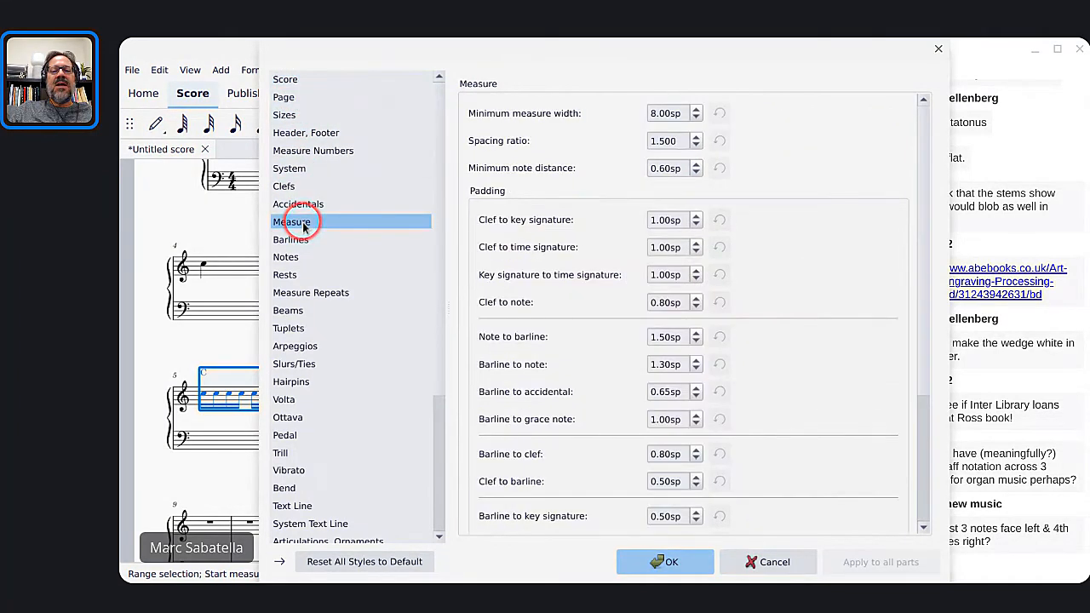
left_click(677, 141)
key("ctrl+a")
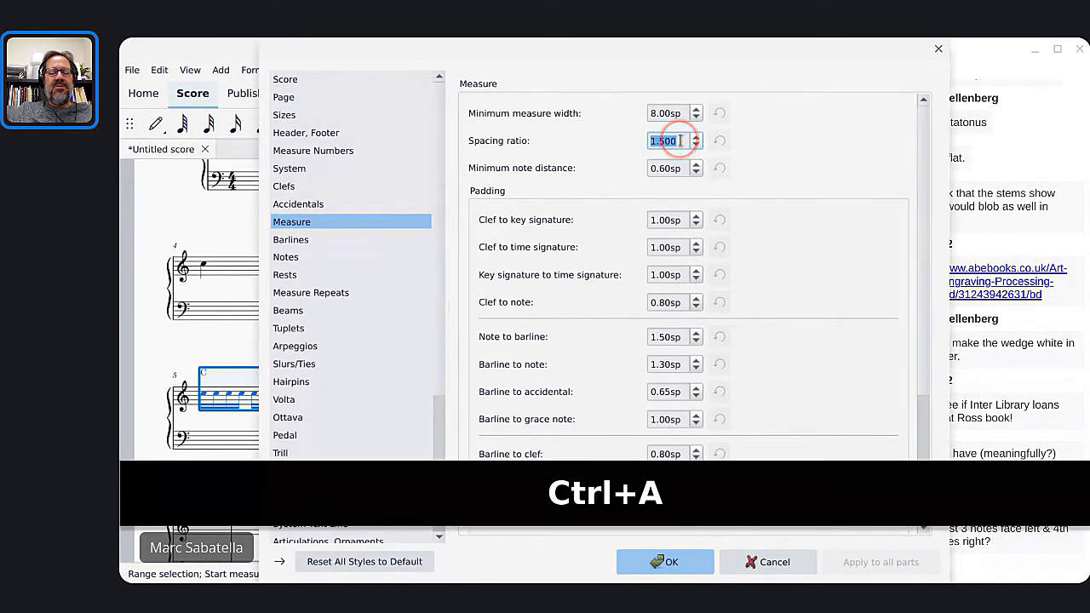
type("2")
left_click(640, 563)
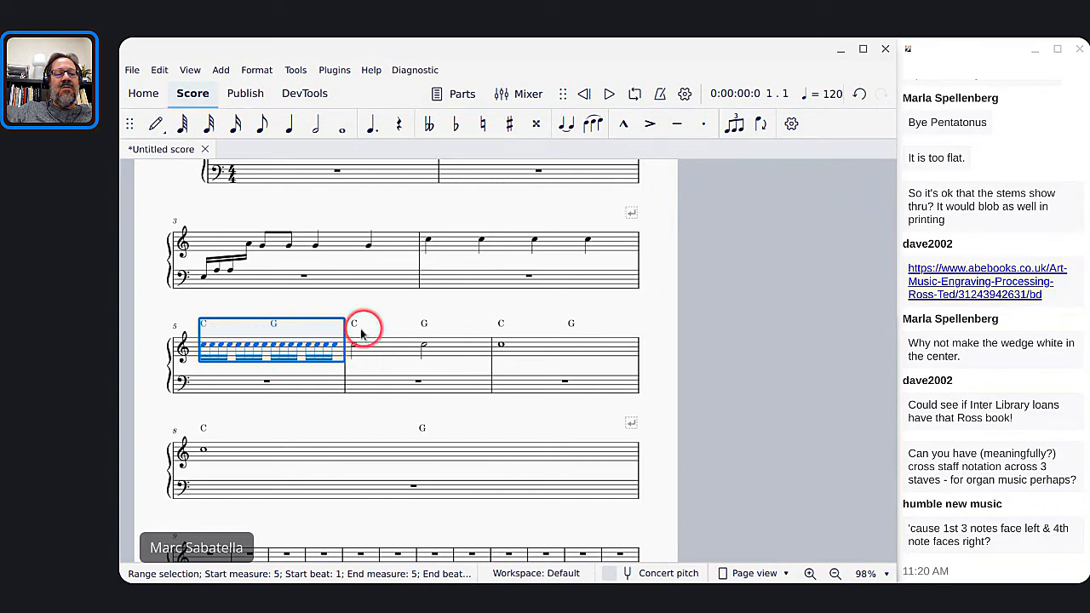
Step: Change the C5 on beat 4 of measure 5 to a quarter note
left_click(389, 422)
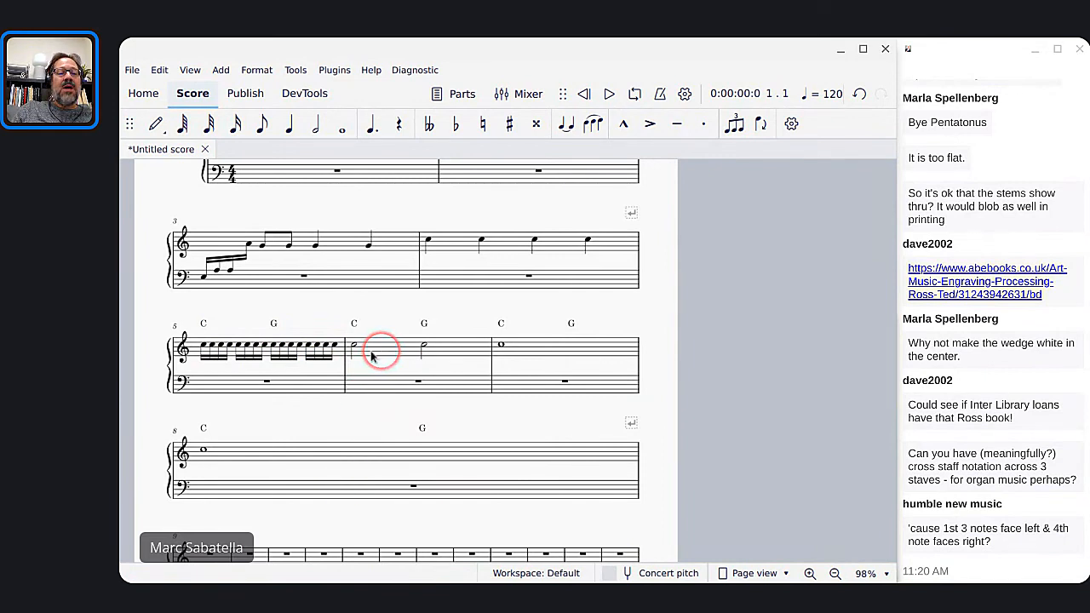
key("5")
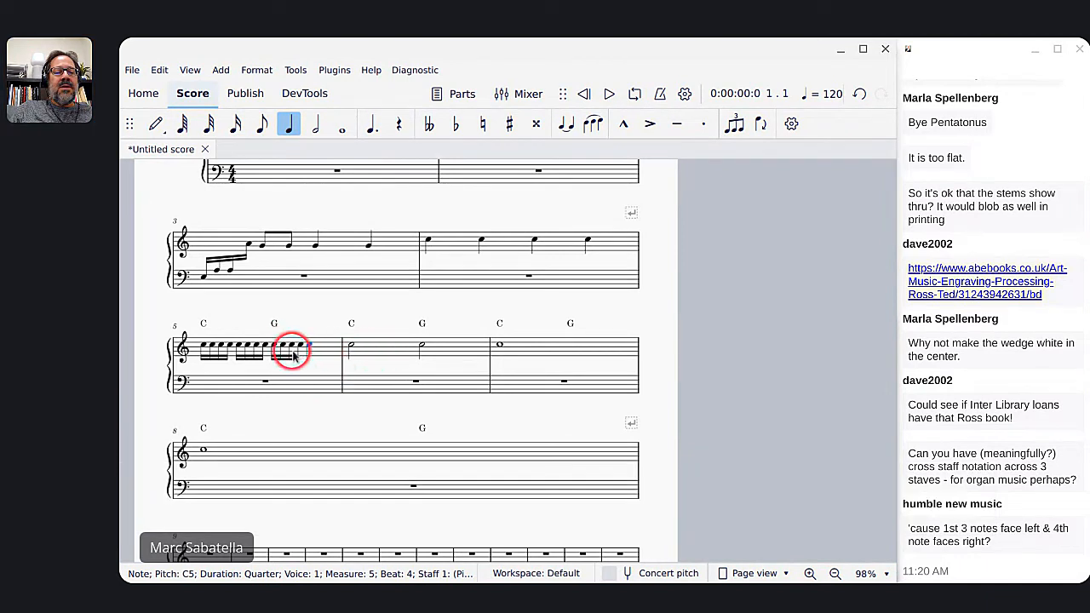
Step: Change the C5 notes on beats 1, 2 and 3 of measure 5 to quarter notes
left_click(260, 351)
key("5")
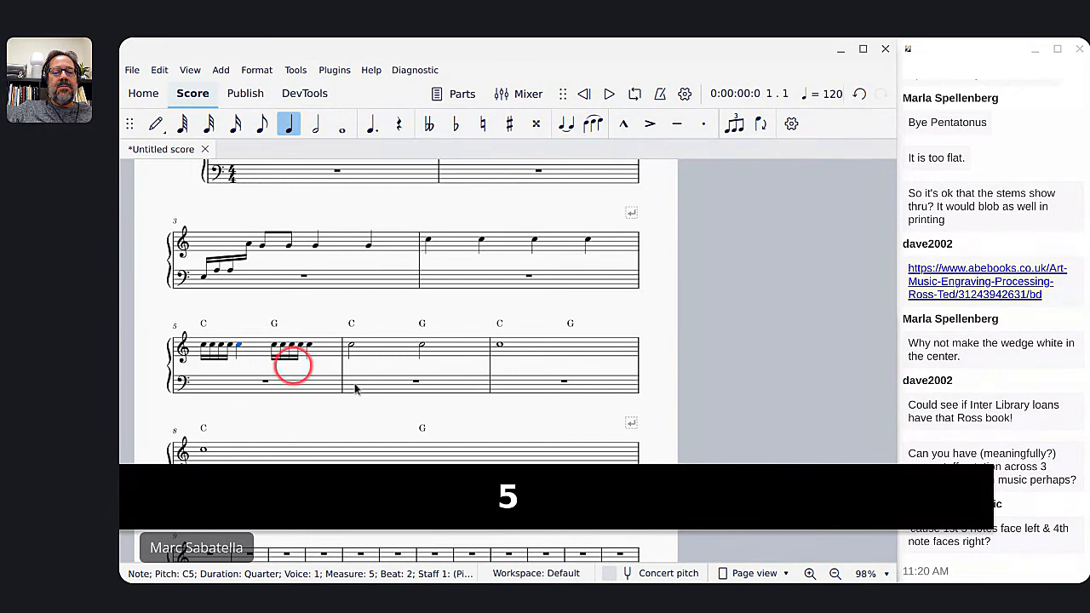
left_click(272, 346)
key("5")
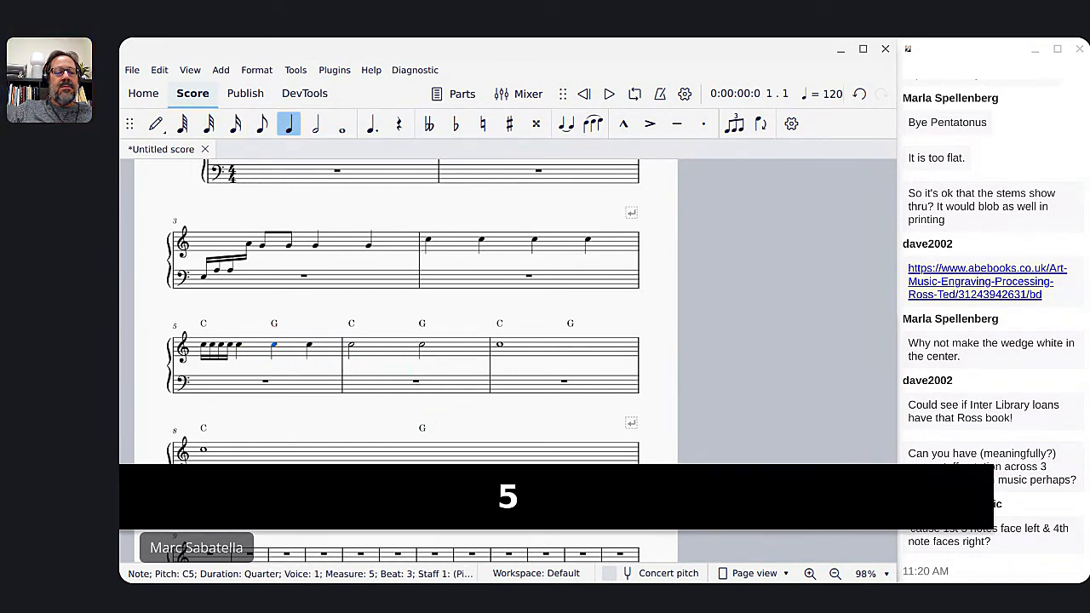
left_click(204, 348)
key("5")
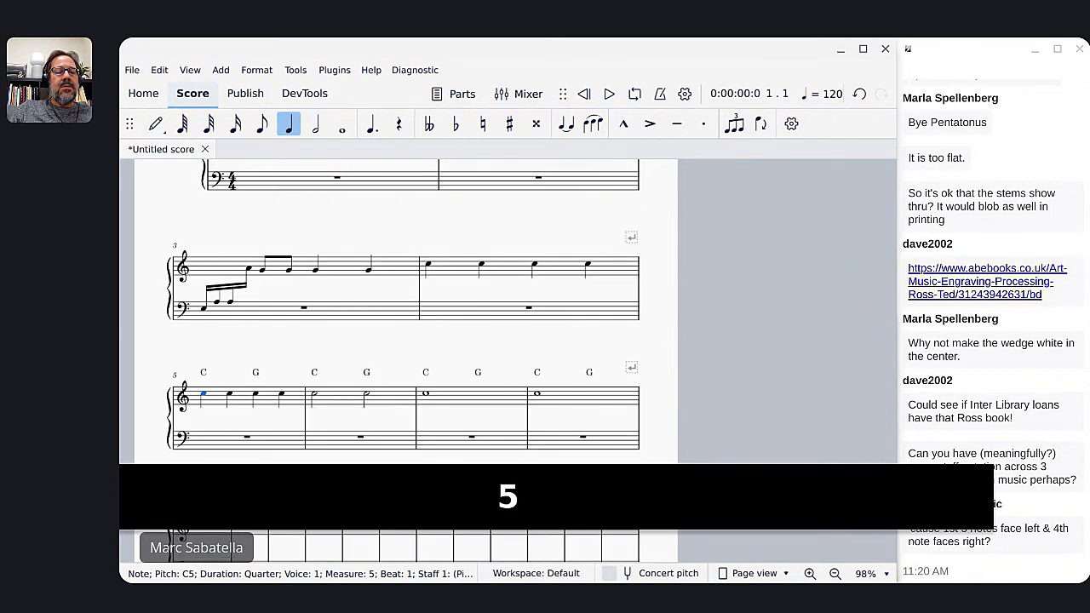
key("Escape")
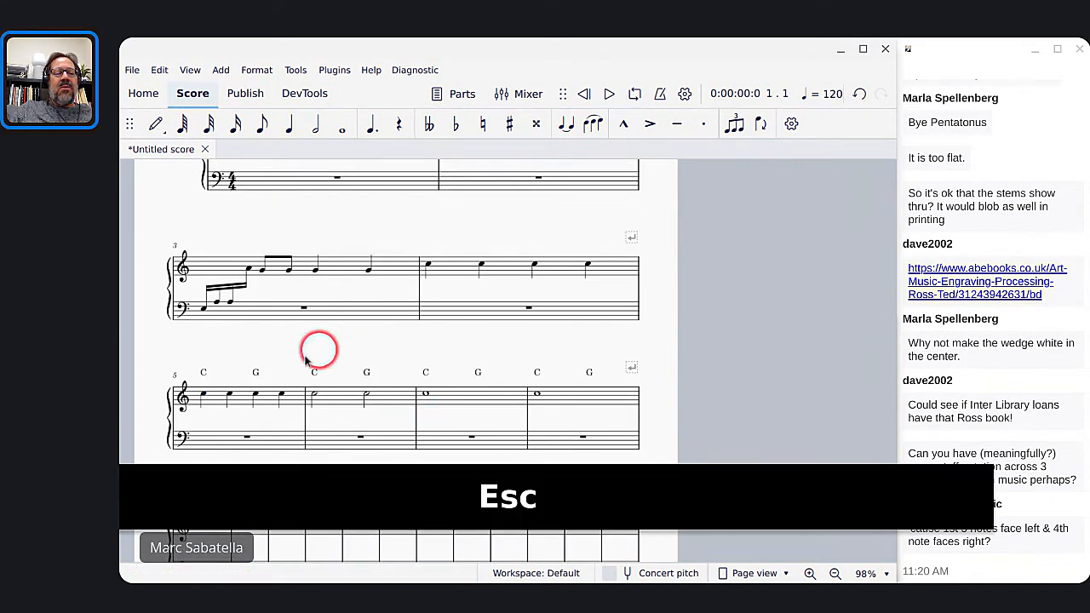
Step: Try the default spacing ratio in the score's measure style settings, return it to 2 and close the settings
scroll(272, 344, "down", 1)
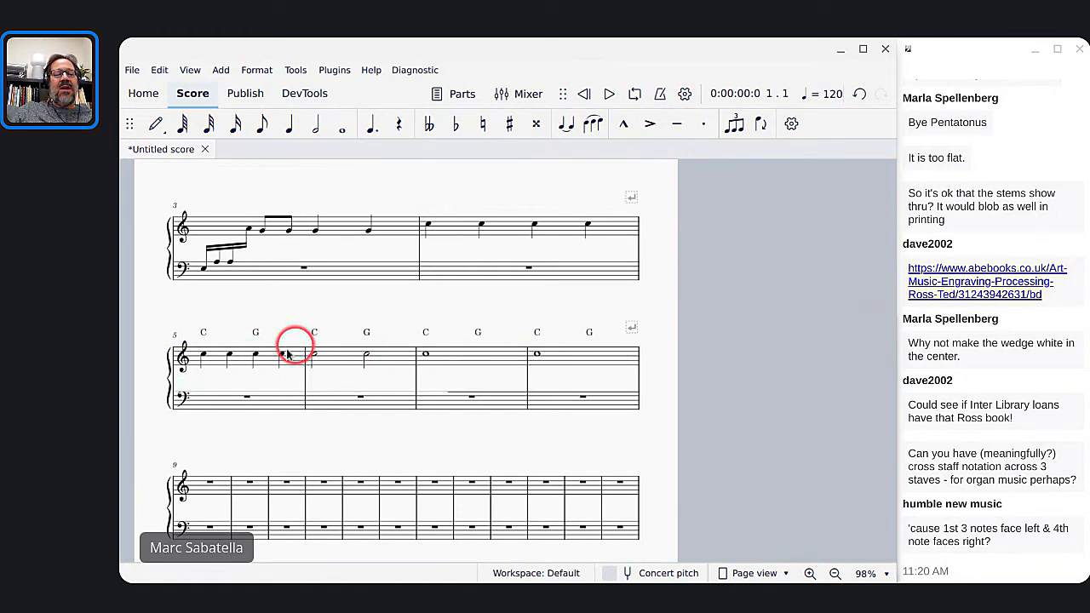
left_click(261, 72)
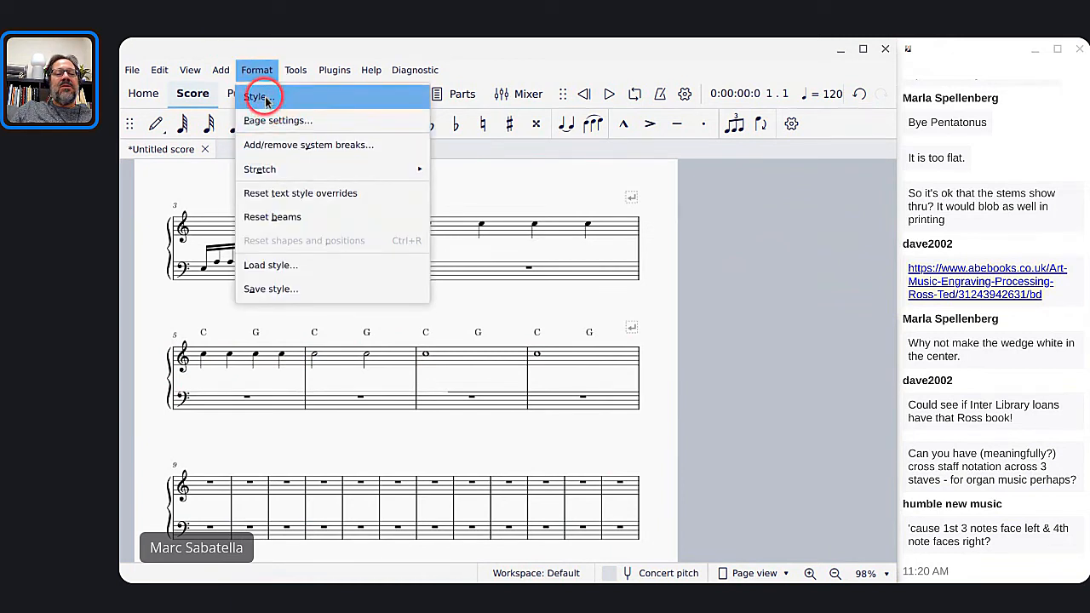
key("Escape")
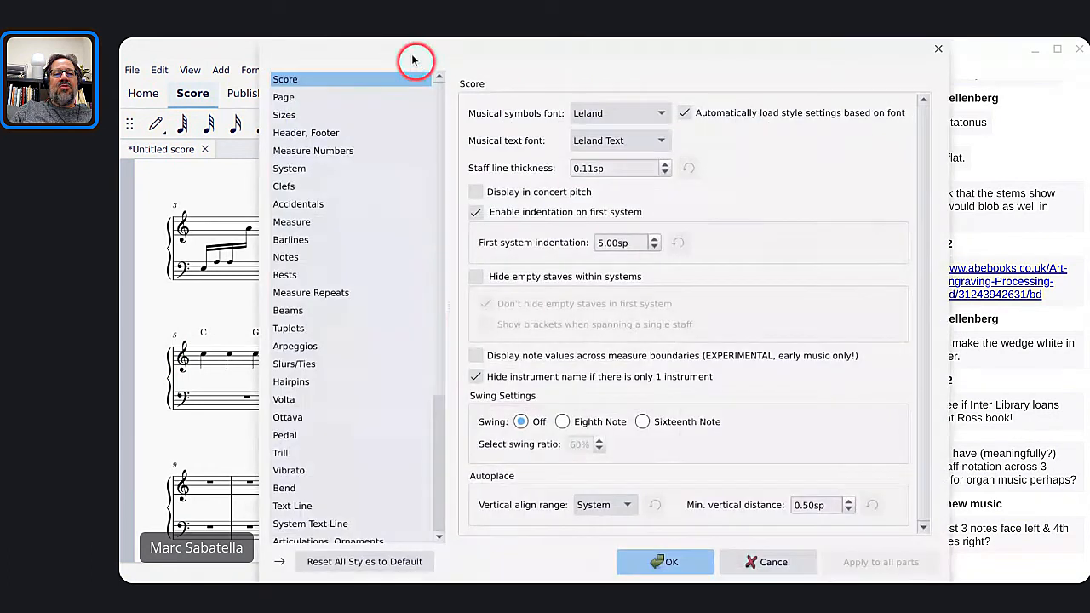
left_click_drag(414, 53, 608, 111)
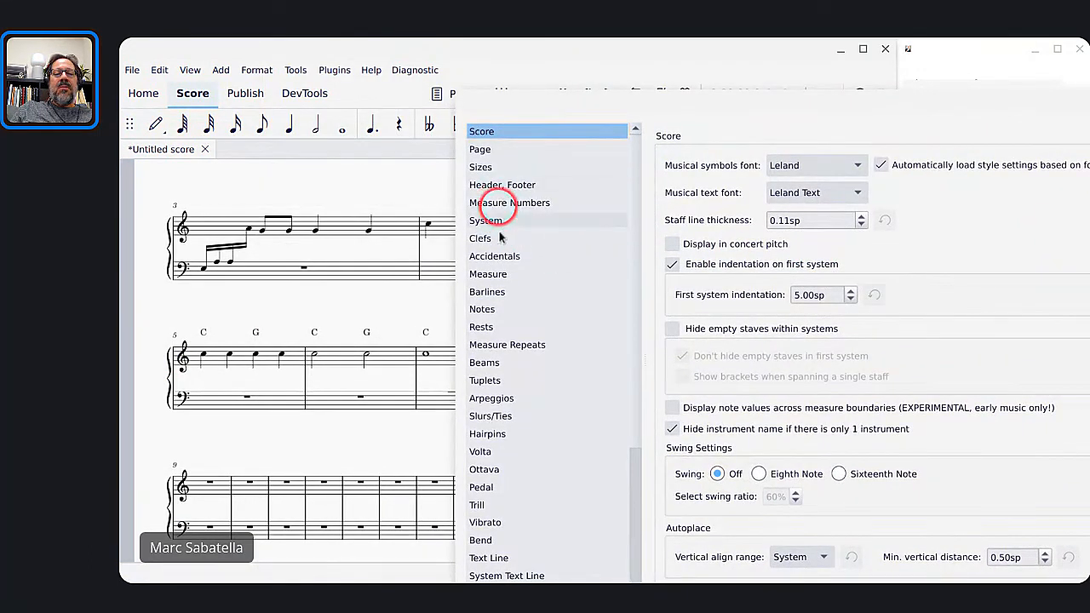
left_click(492, 274)
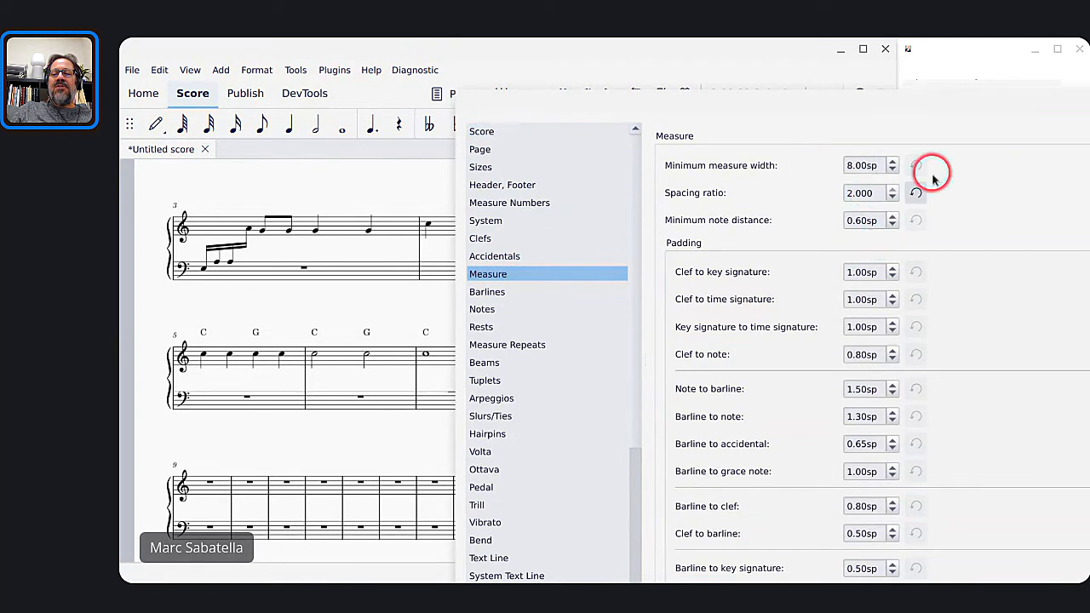
left_click(915, 193)
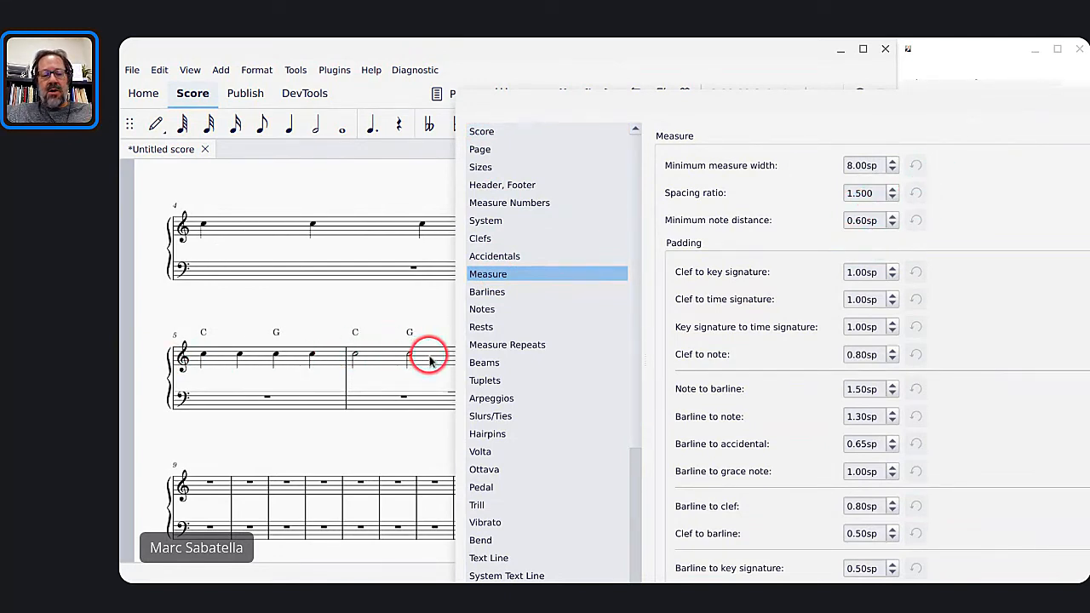
left_click_drag(609, 99, 483, 242)
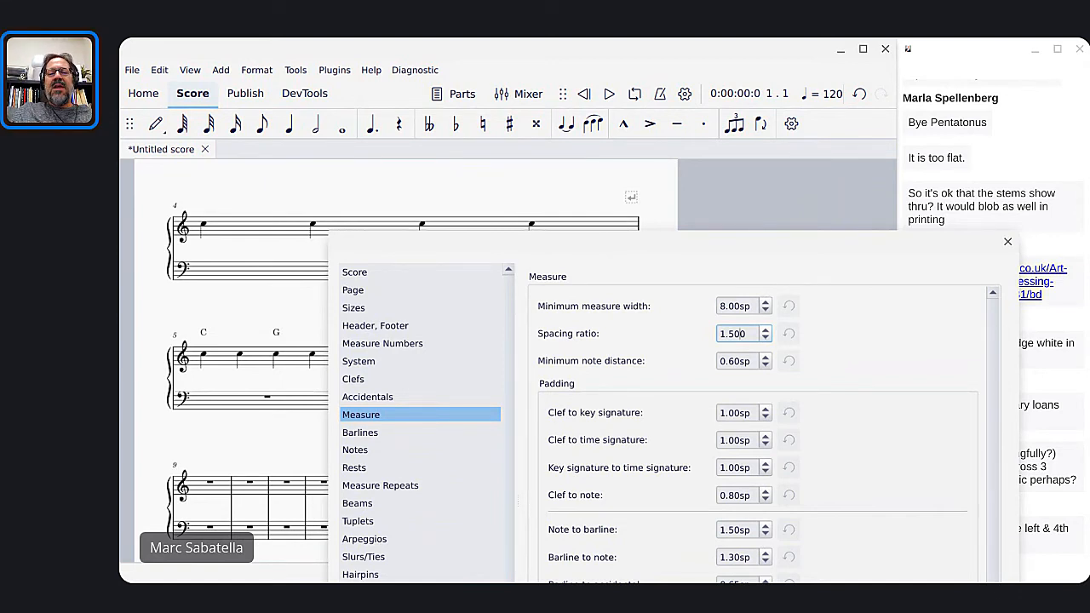
key("ctrl+a")
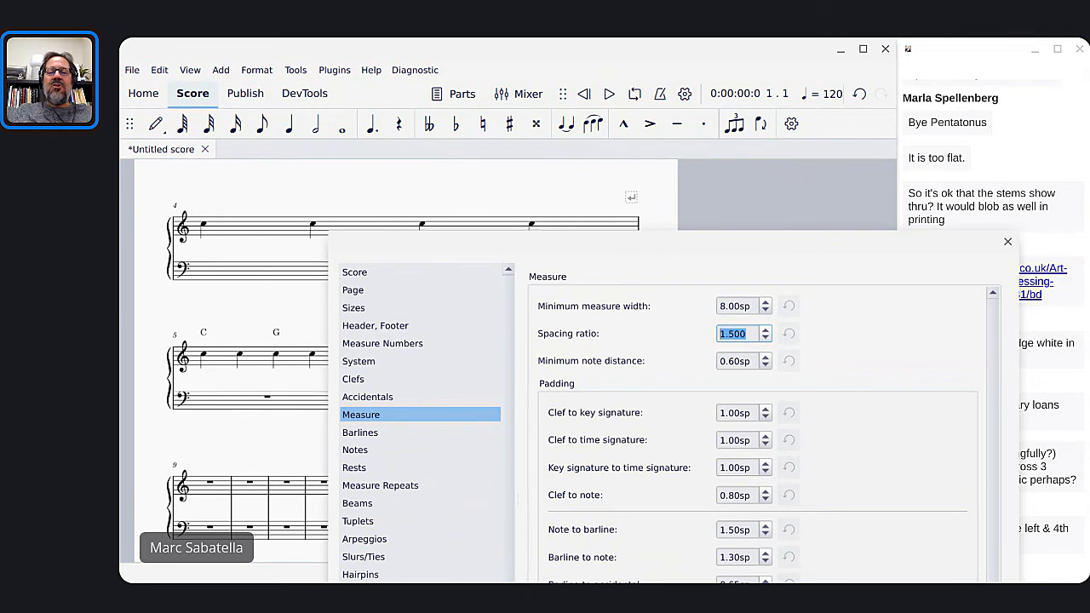
type("2")
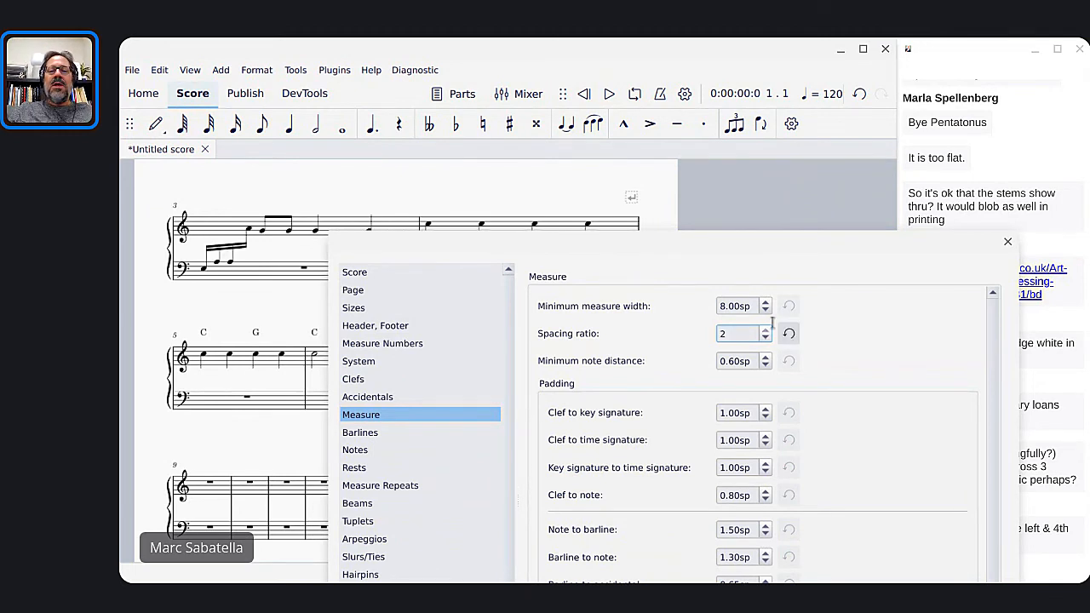
left_click(1007, 241)
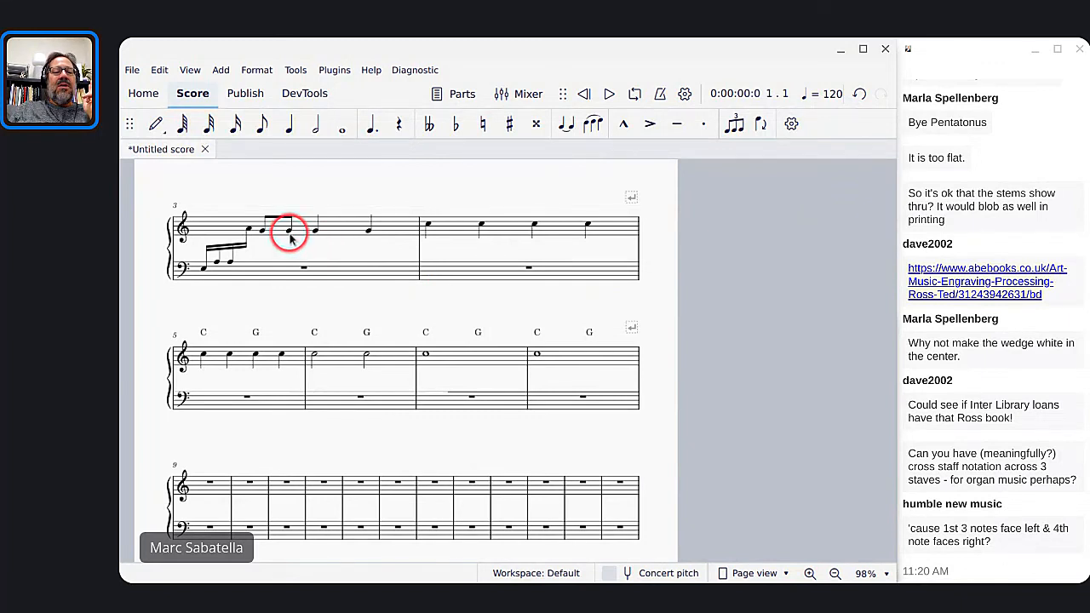
Step: Add a system break after measure 12 and enter a quarter-note B4 on beat 1 of measure 10's treble staff
left_click(328, 481)
key("Return")
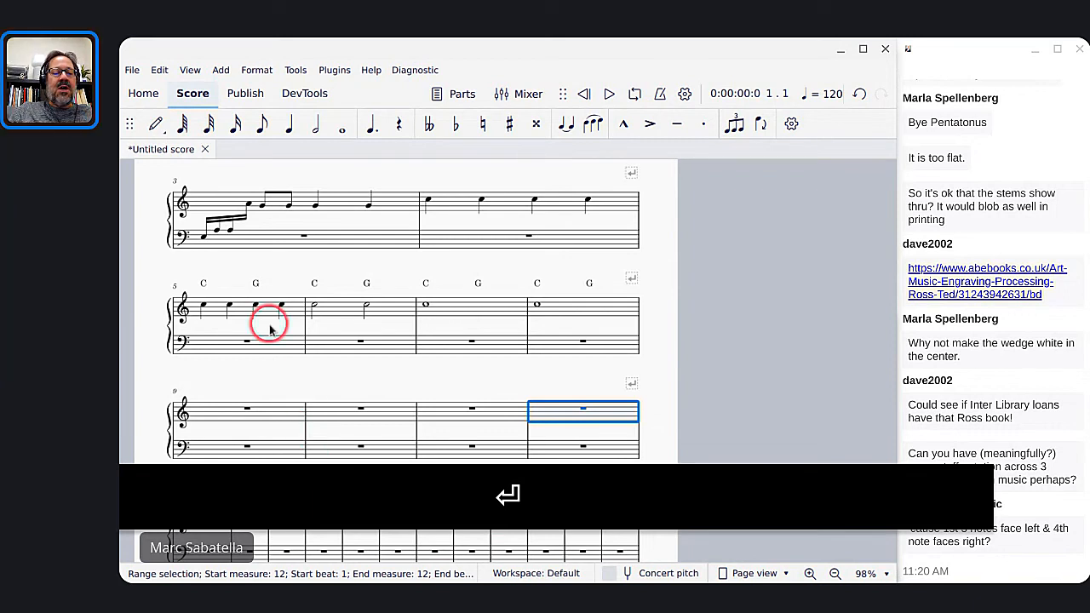
left_click(317, 405)
key("n")
key("b")
Step: Fill the rest of measure 10 with six eighth-note C5s and select the half note on beat 3 of measure 6
key("4")
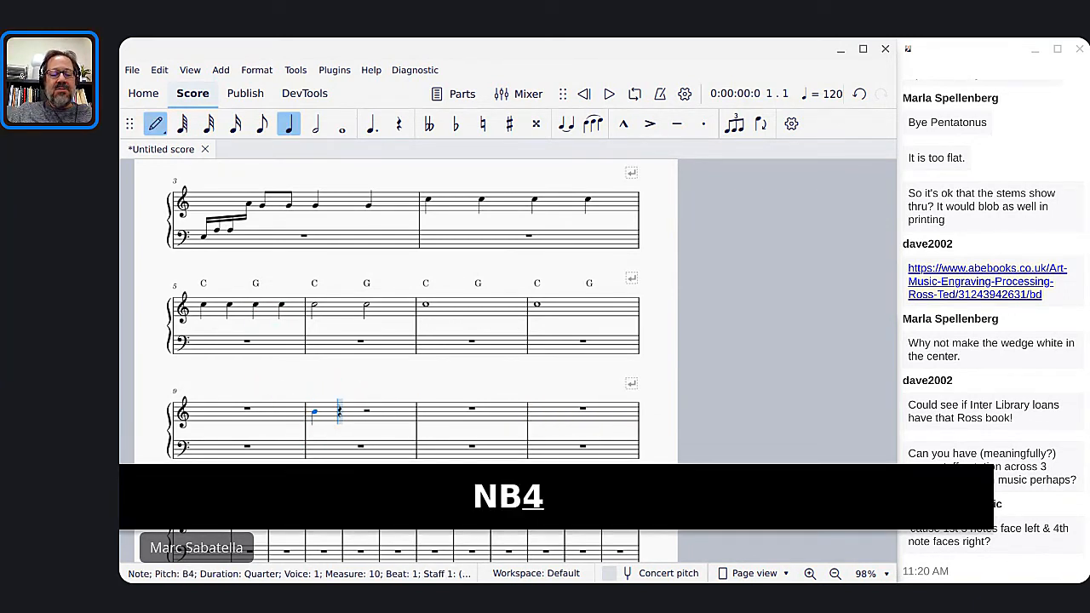
key("c")
key("c")
key("c")
key("c")
key("c")
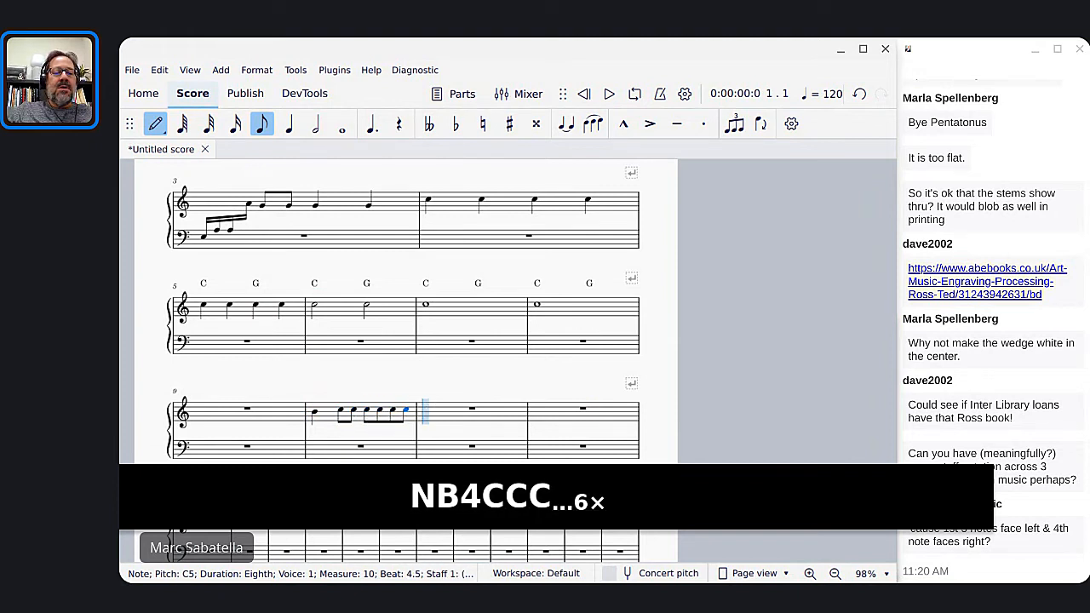
key("Escape")
left_click(365, 307)
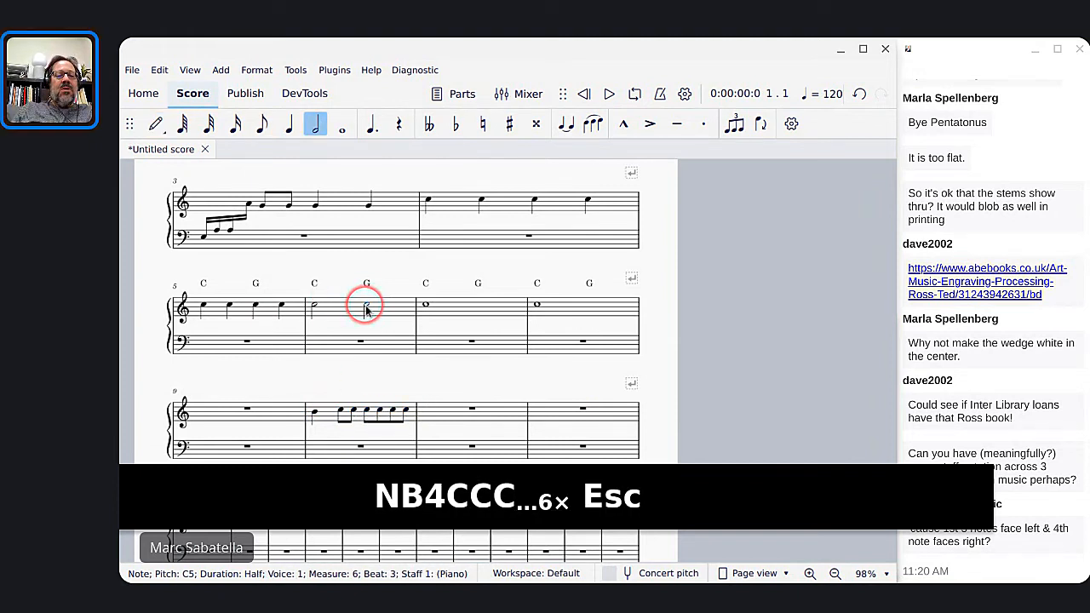
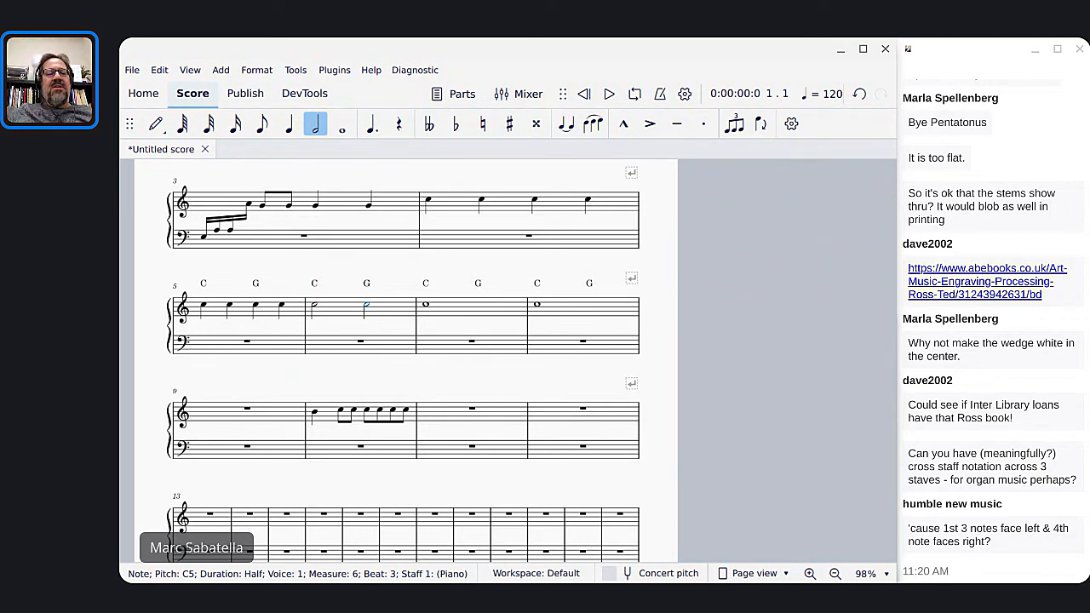
left_click(365, 308)
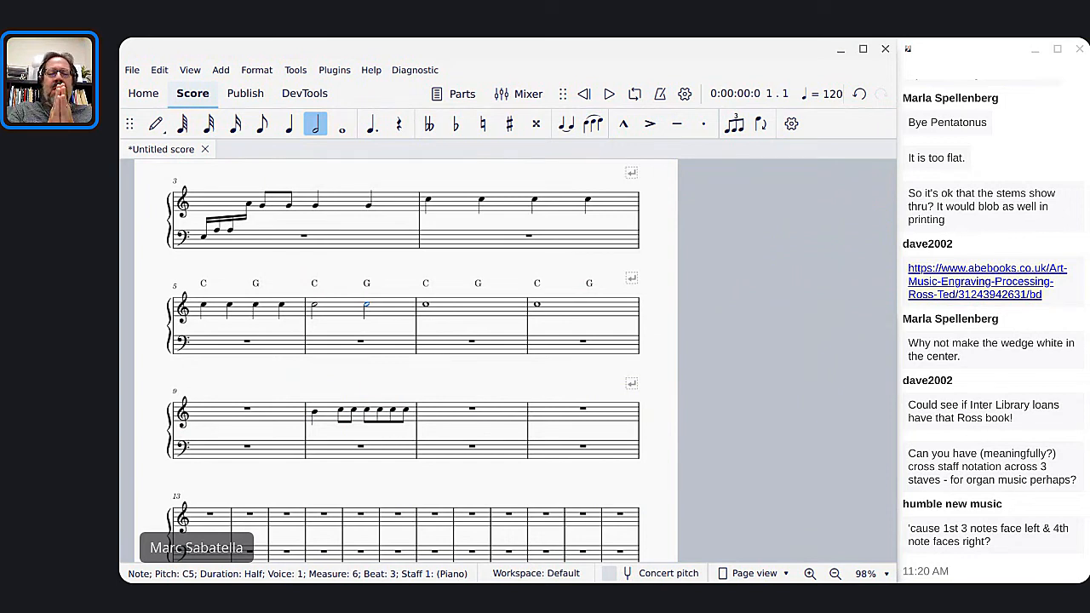
Step: Turn off different odd/even pages for the footer in the score's header and footer style settings
scroll(354, 289, "down", 5)
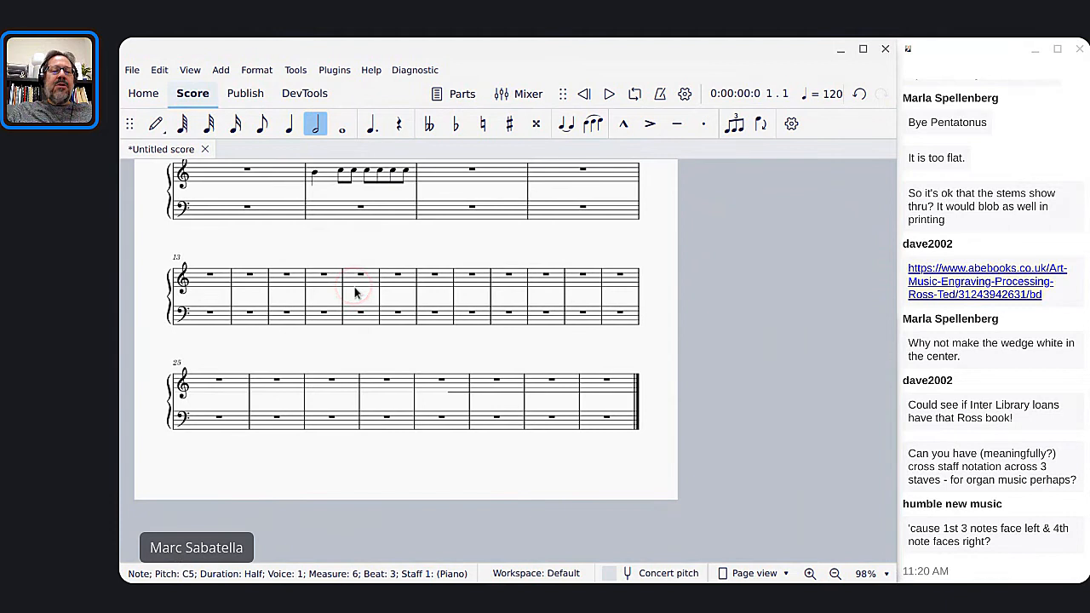
left_click(263, 75)
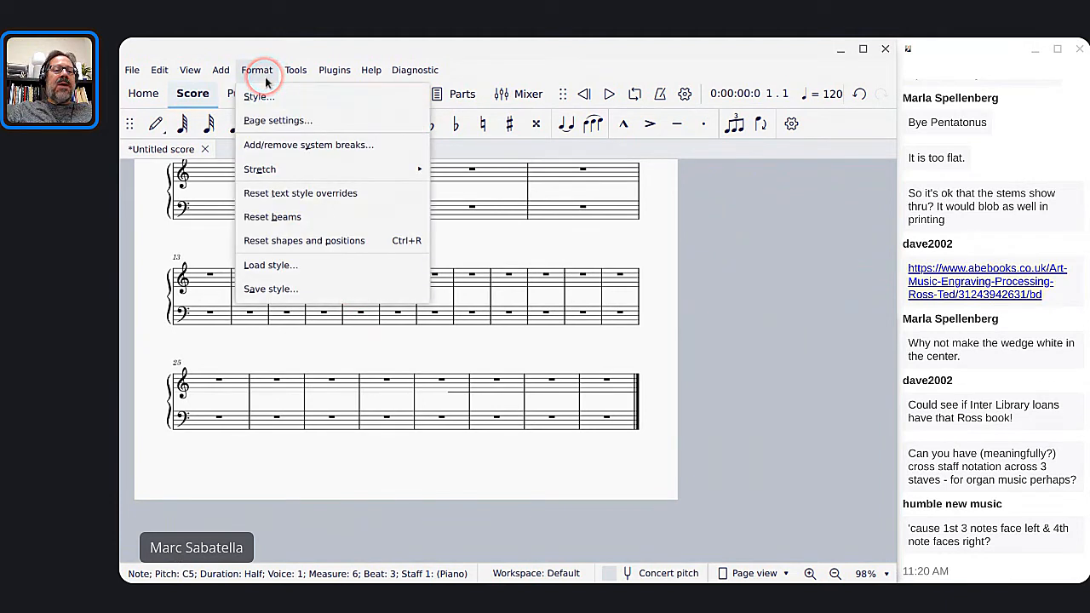
left_click(260, 99)
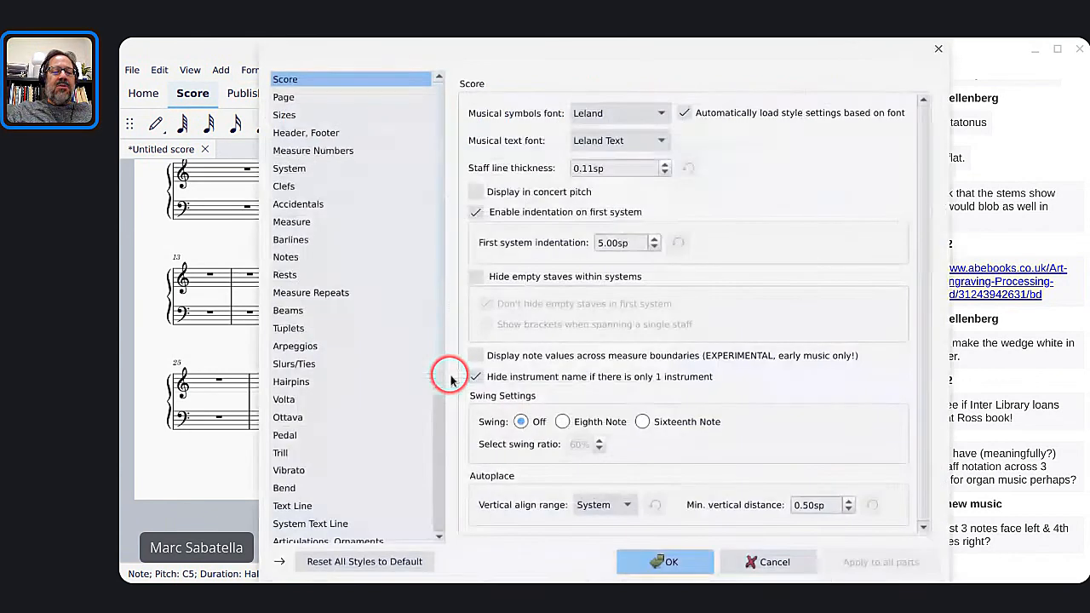
left_click(314, 134)
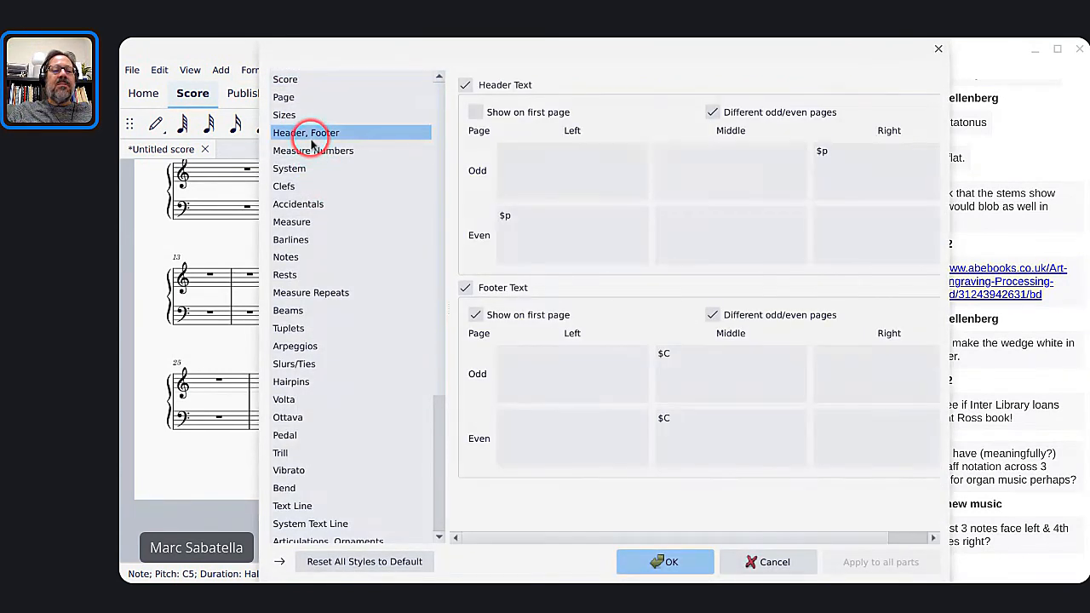
left_click(708, 432)
left_click(707, 372)
left_click(523, 334)
left_click(712, 315)
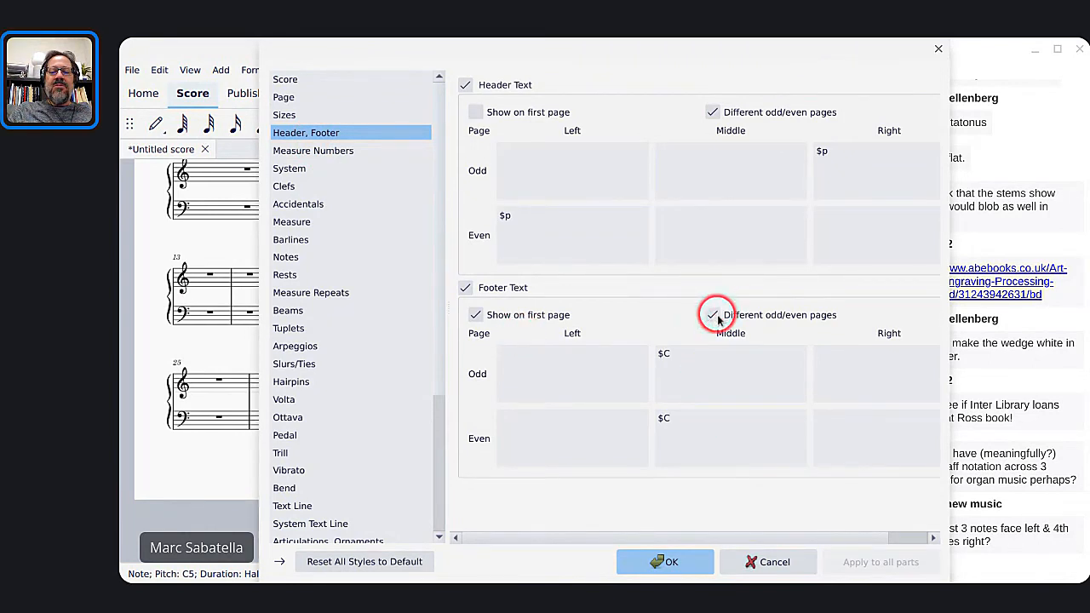
Step: Replace the middle footer text with "This is a footer" and apply the style change
left_click(688, 357)
key("ctrl+a")
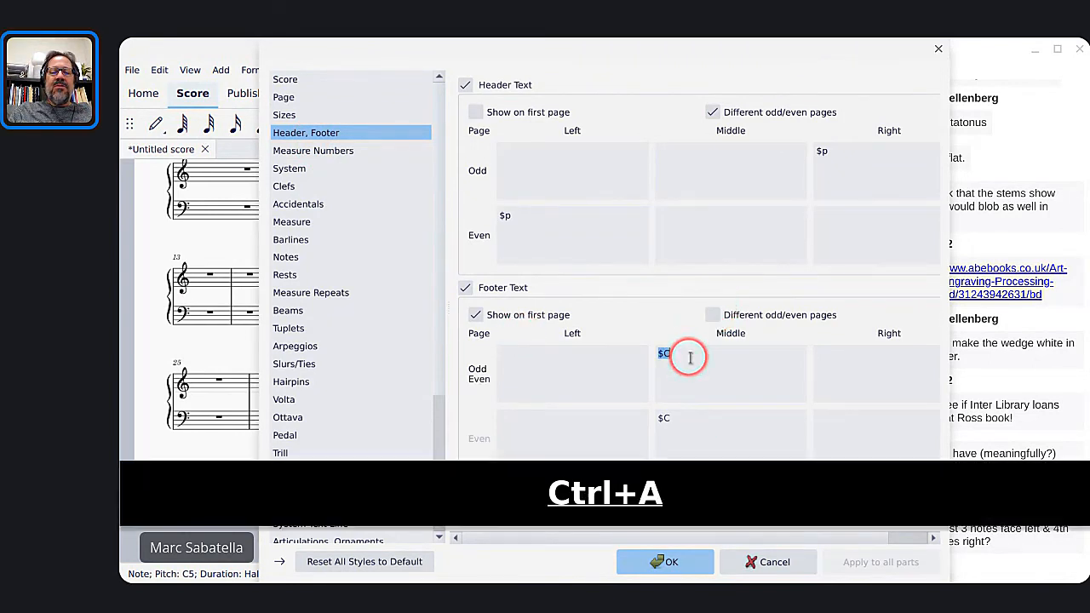
type("This is a footer")
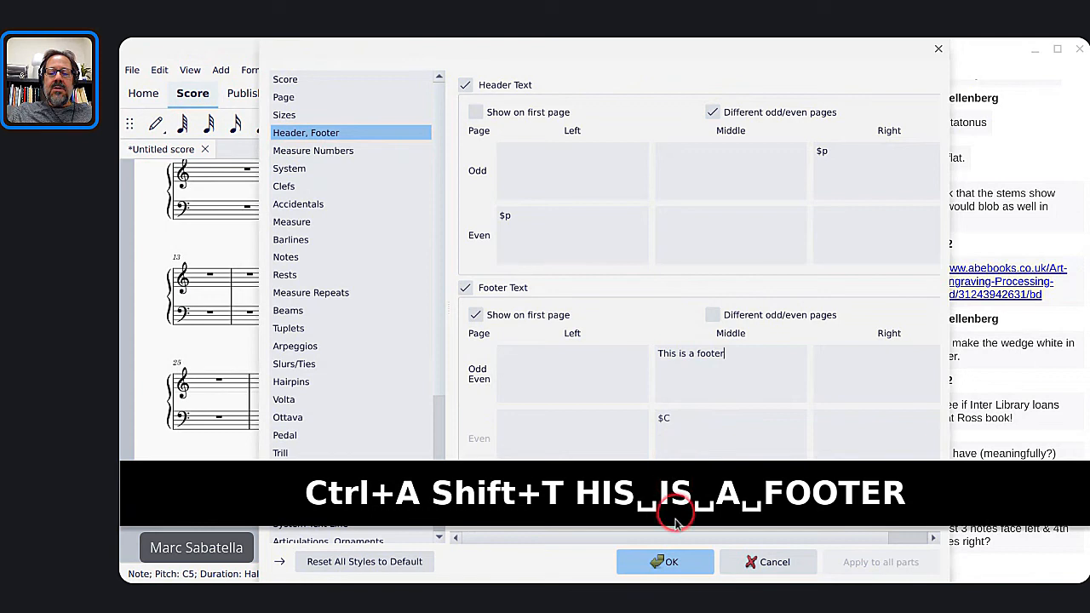
left_click(665, 561)
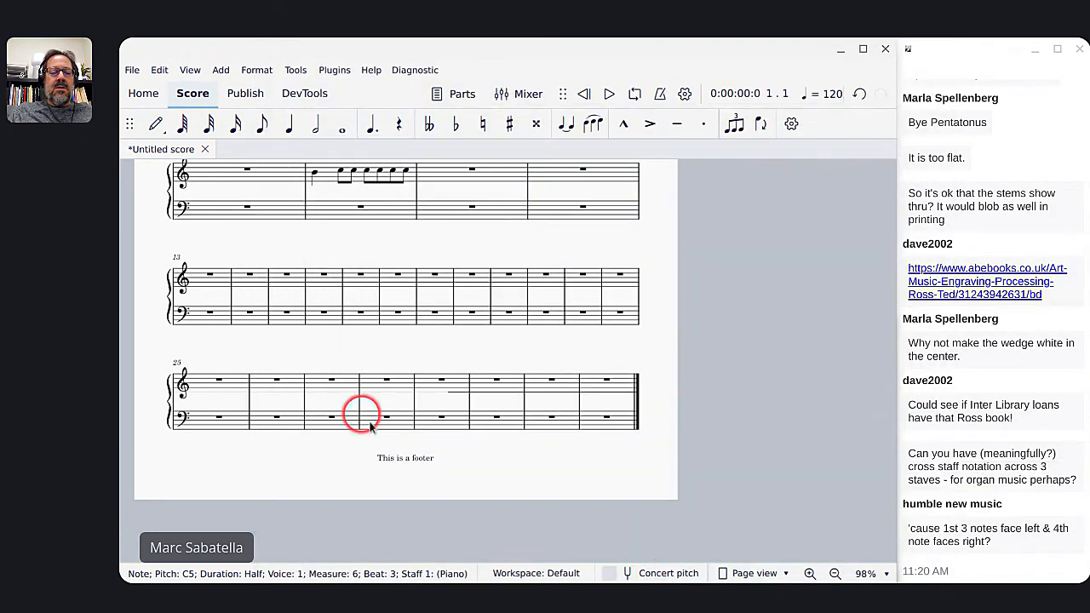
Step: Extend the middle footer text in the style settings with about a dozen extra lines containing "s", ending with "ss"
left_click(410, 458)
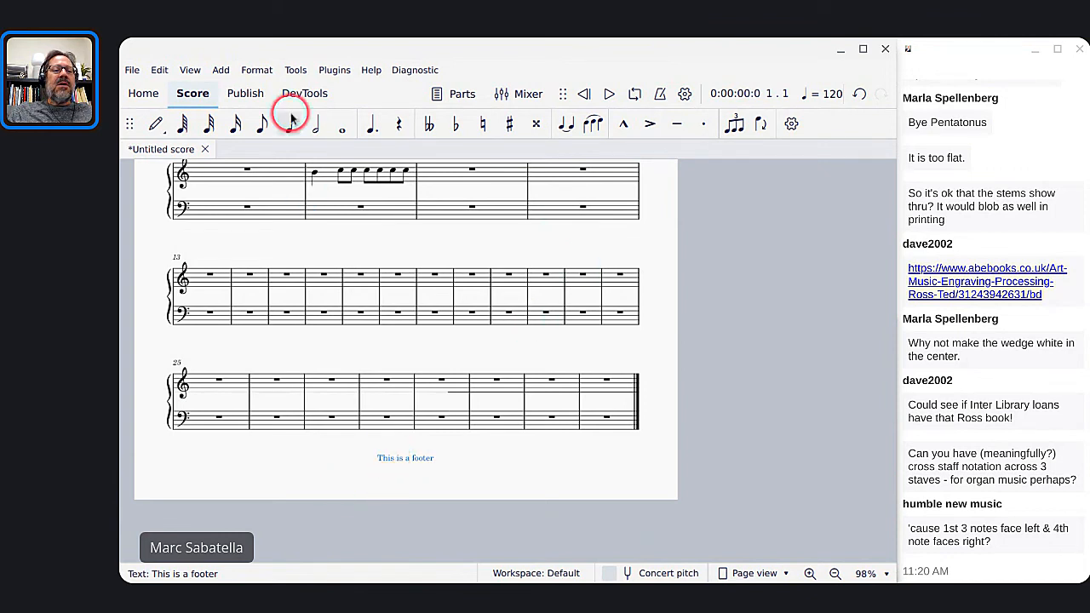
left_click(257, 70)
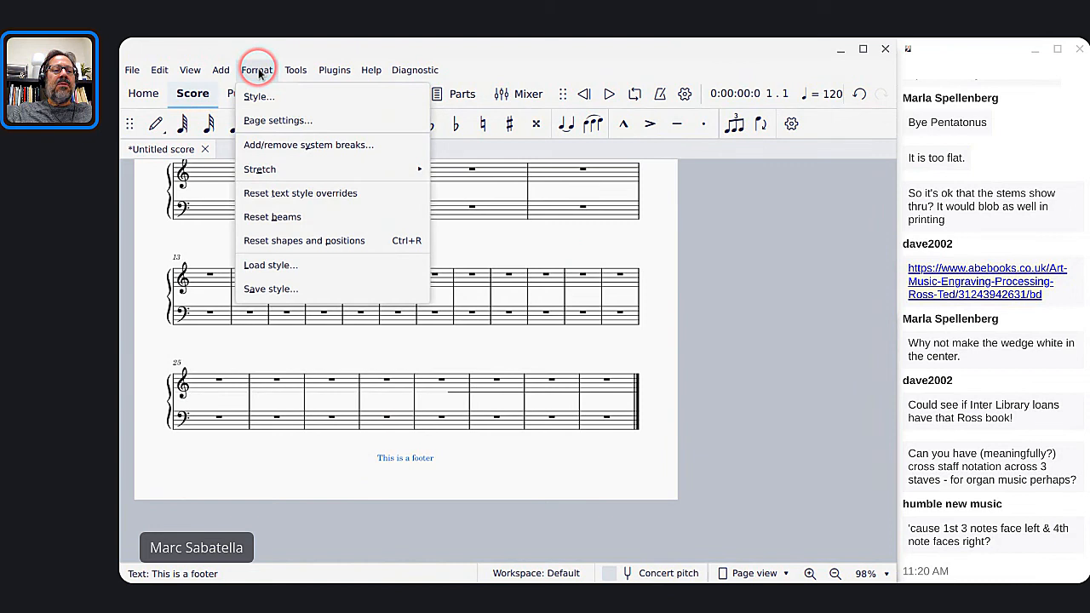
key("Escape")
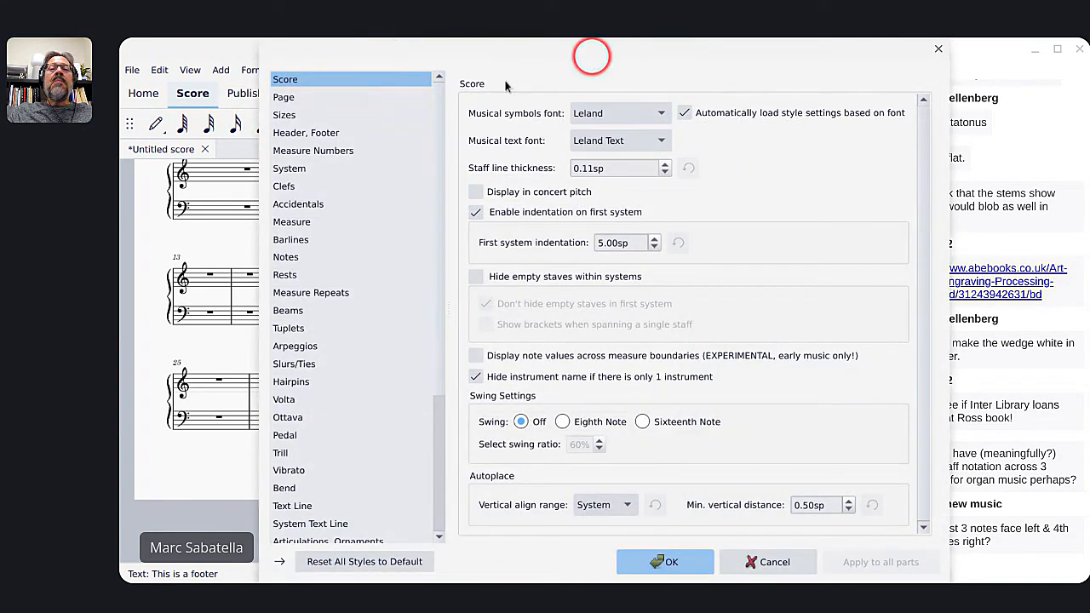
mouse_move(389, 54)
left_mouse_down()
mouse_move(630, 49)
mouse_move(610, 49)
left_mouse_up()
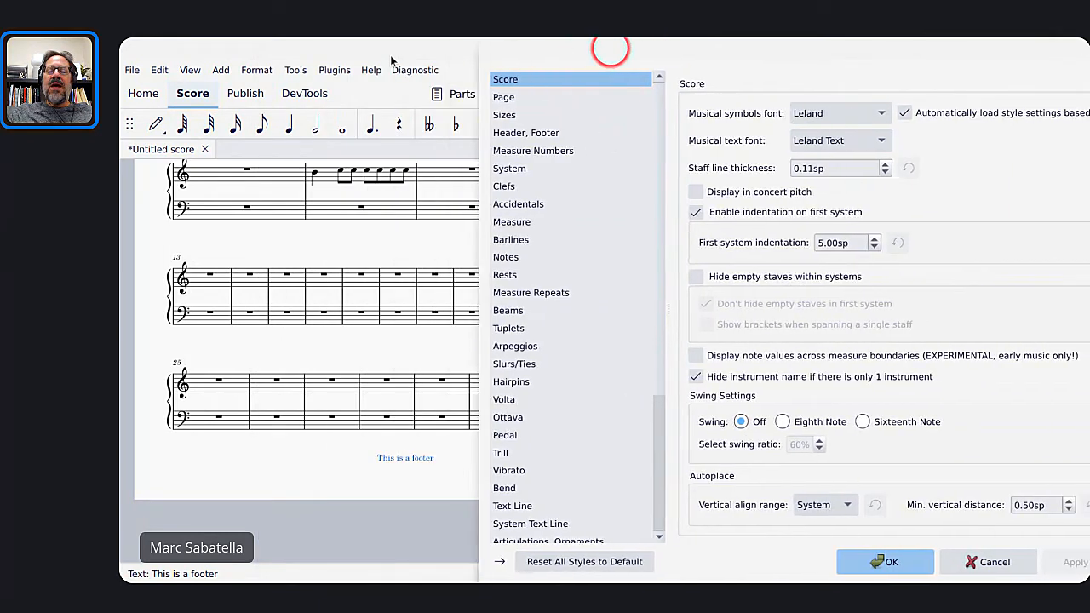
left_click(525, 132)
left_click(974, 367)
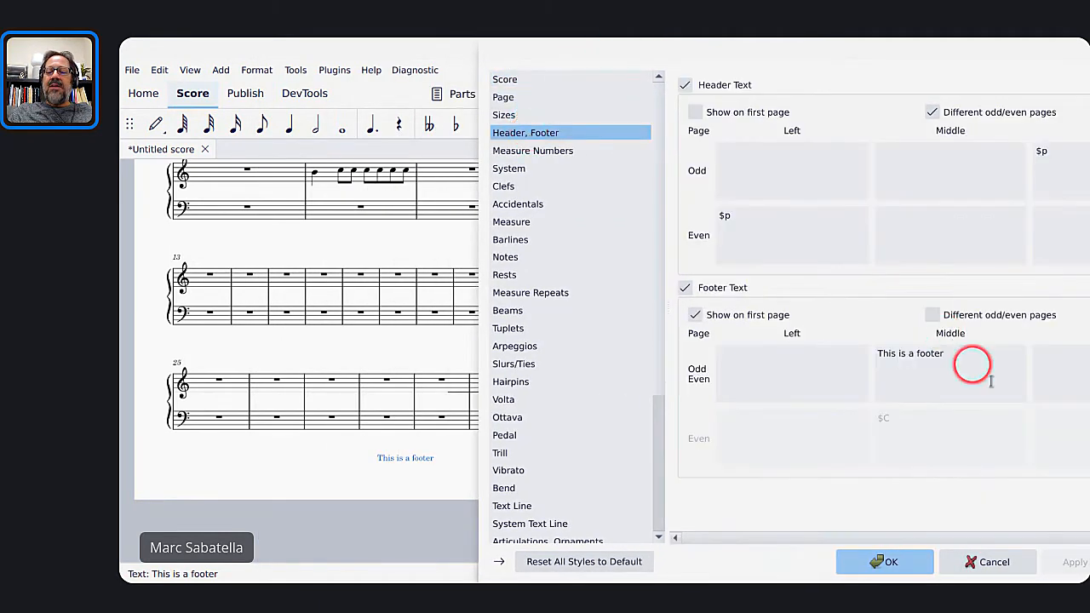
key("Return")
type("s")
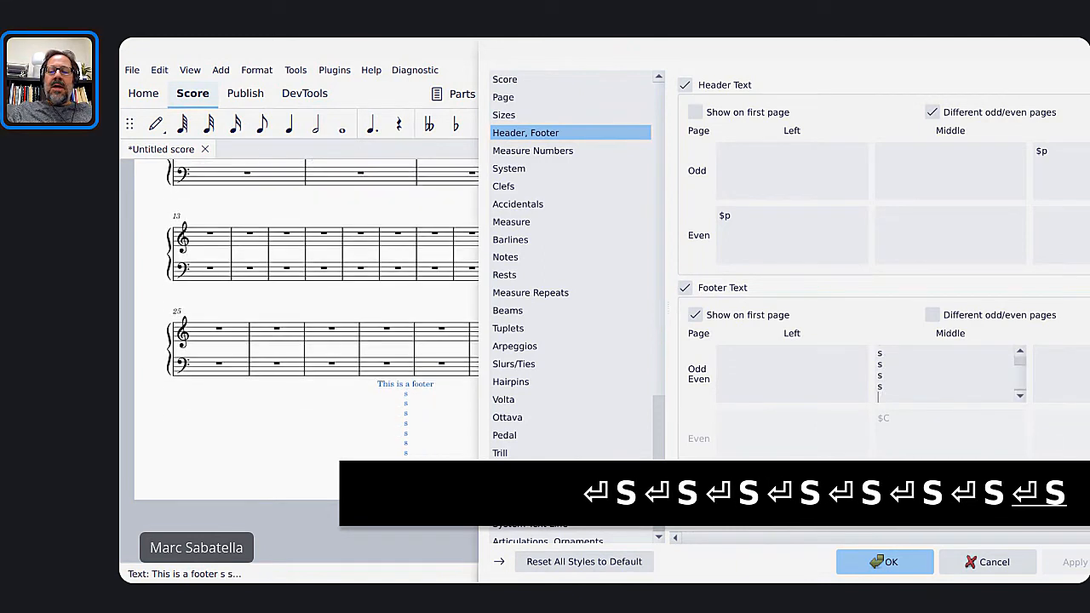
type(" s s s s s s ss s s ss")
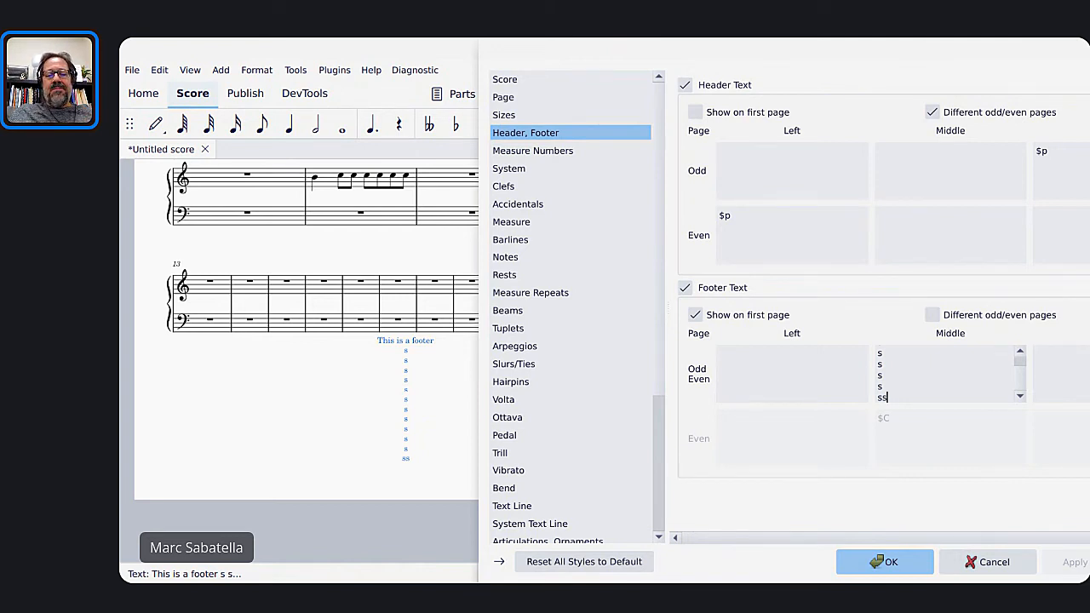
Step: Accept the header and footer style changes and compare the multi-line footer on the first and second pages
left_click(707, 318)
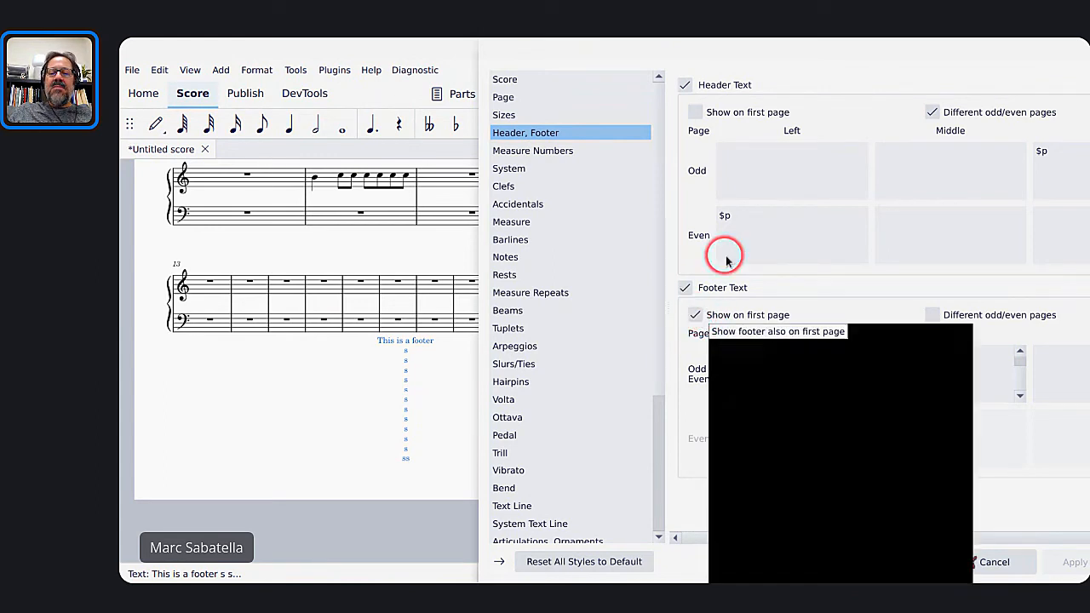
left_click(885, 562)
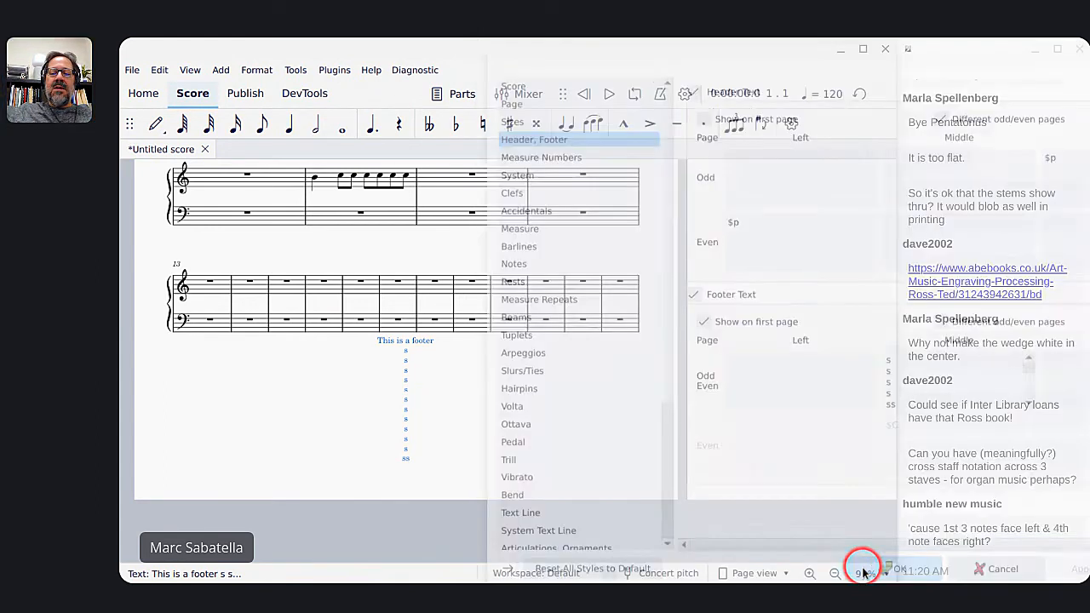
scroll(536, 447, "right", 5)
scroll(537, 447, "left", 2)
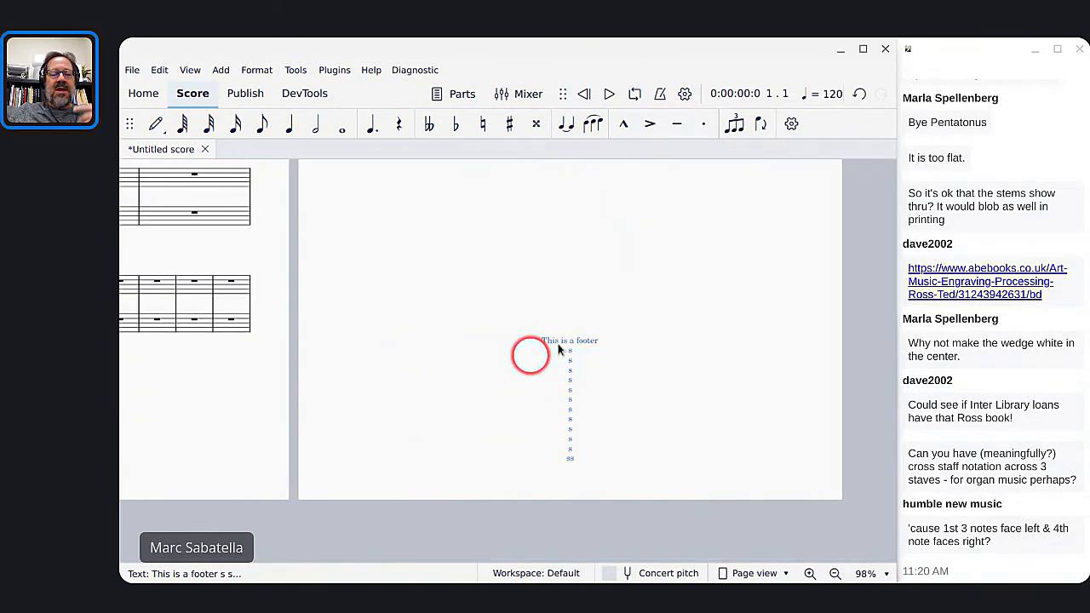
scroll(378, 390, "left", 6)
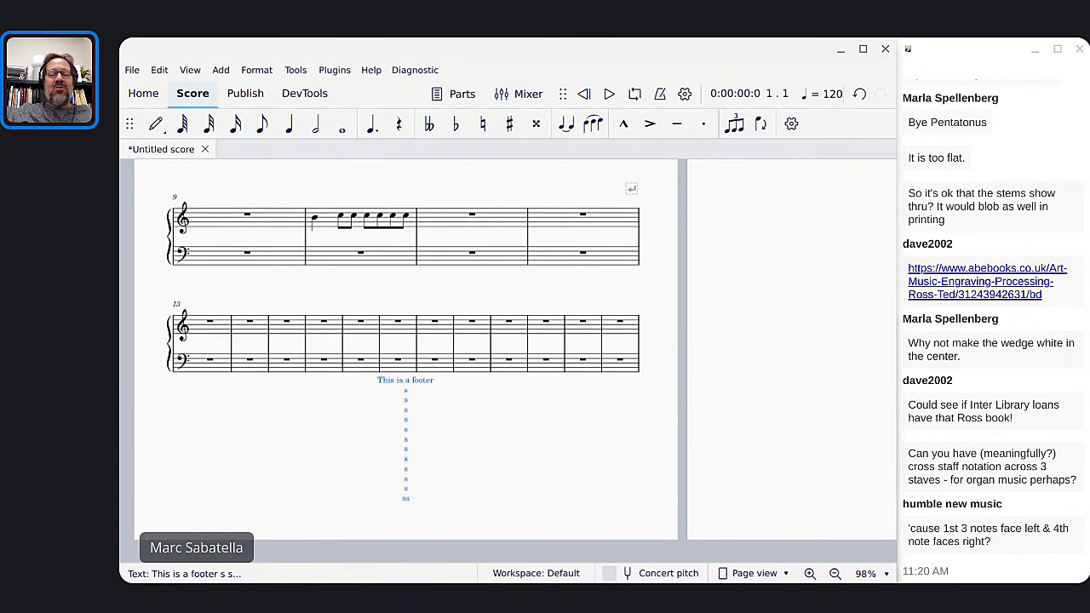
Step: Create a new score from the Choral template SATB + Piano
key("ctrl+n")
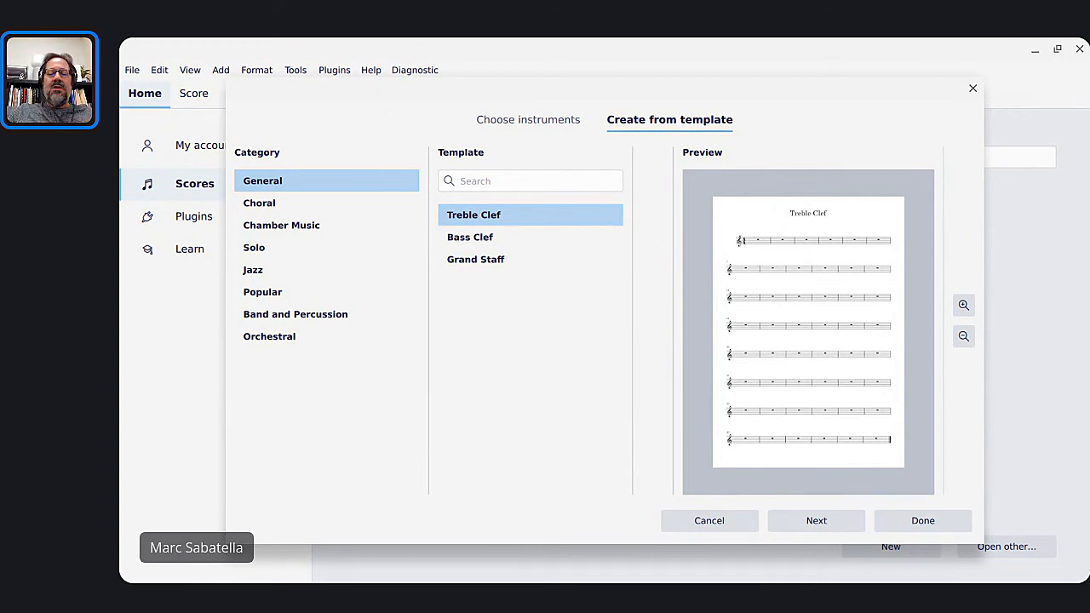
left_click(252, 209)
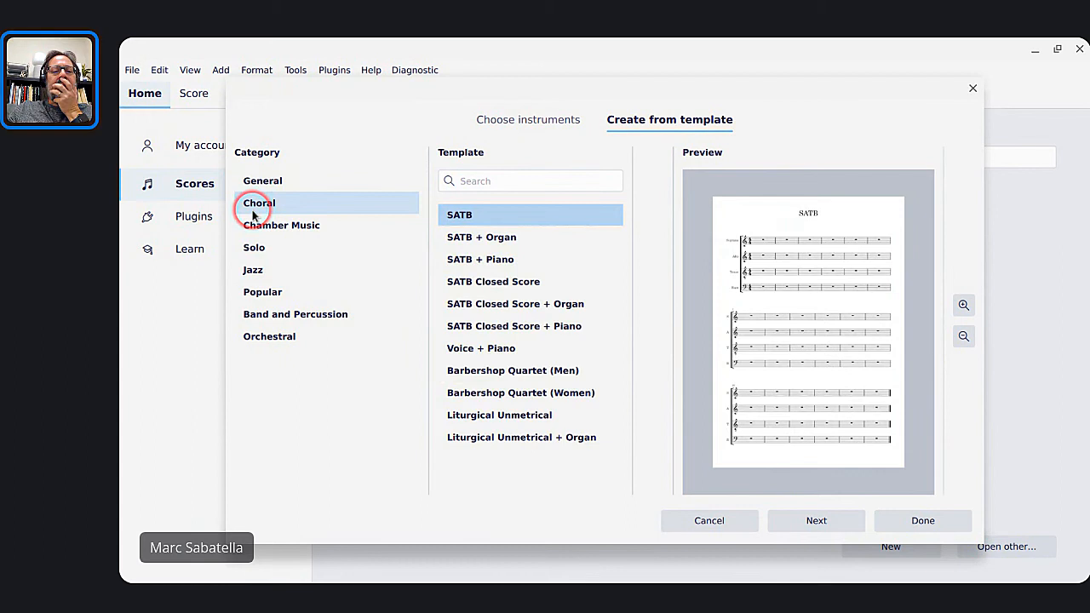
left_click(459, 260)
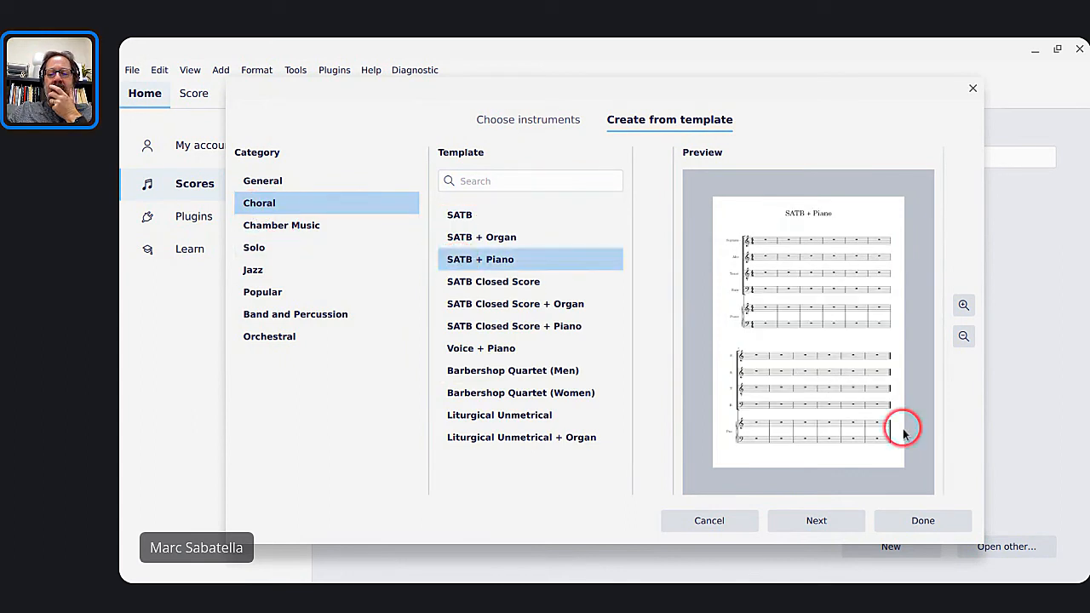
left_click(911, 521)
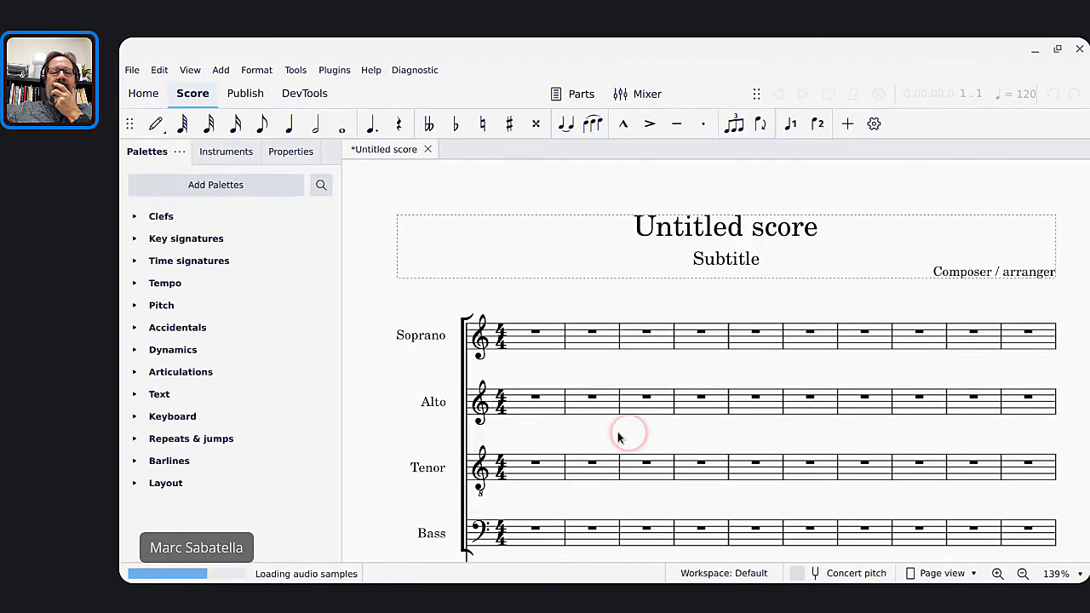
Step: Add rehearsal mark A at measure 5 of the Soprano staff and inspect its placement above the choir and piano
left_click(616, 433)
scroll(618, 436, "down", 4)
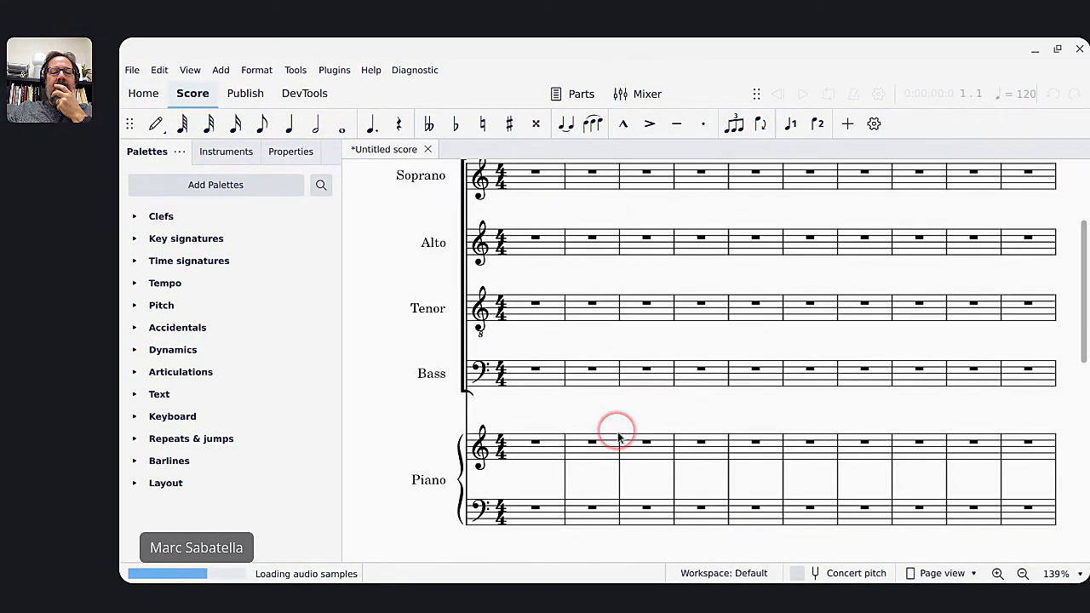
scroll(618, 436, "down", 2)
scroll(618, 436, "down", 4)
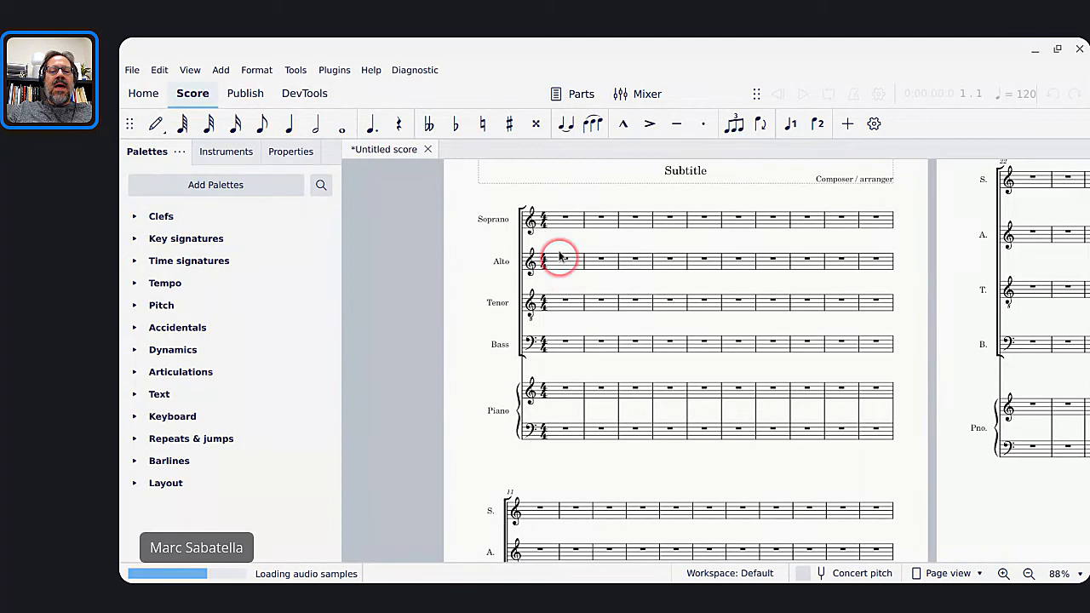
left_click(704, 219)
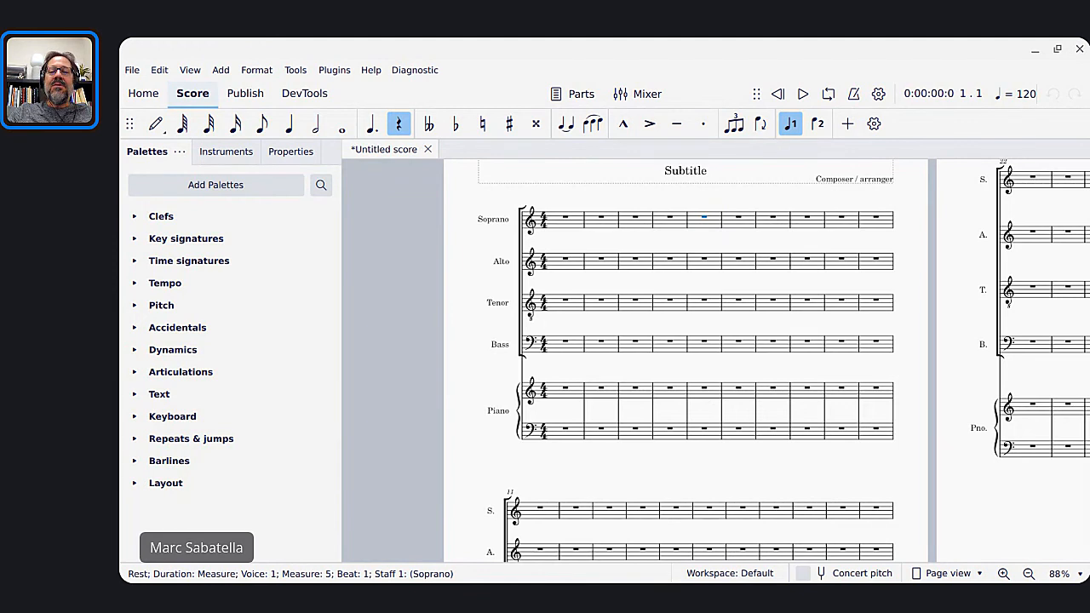
key("ctrl+m")
type("A")
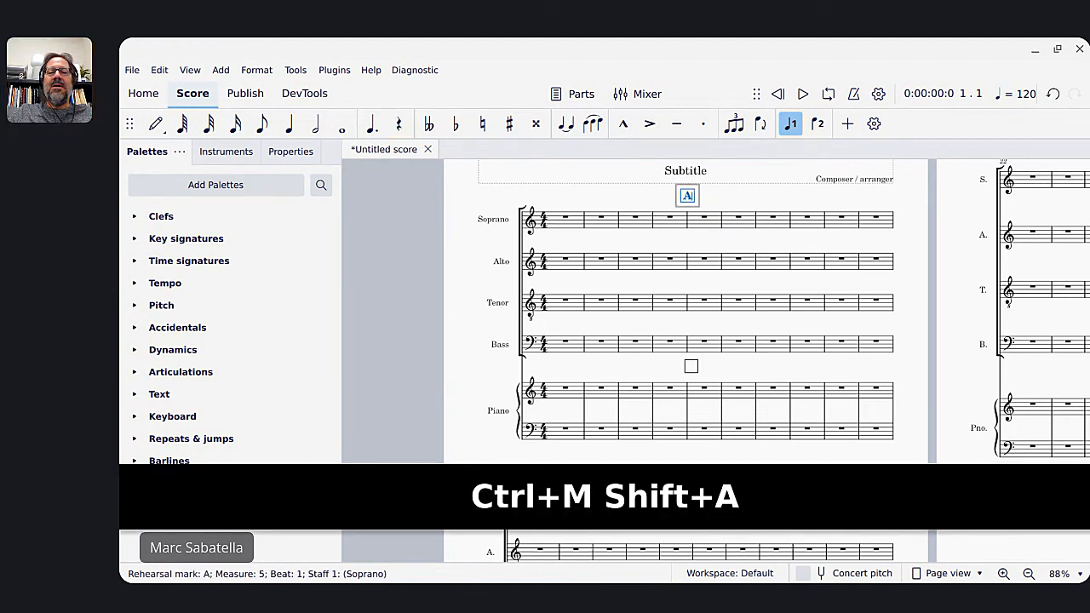
key("Escape")
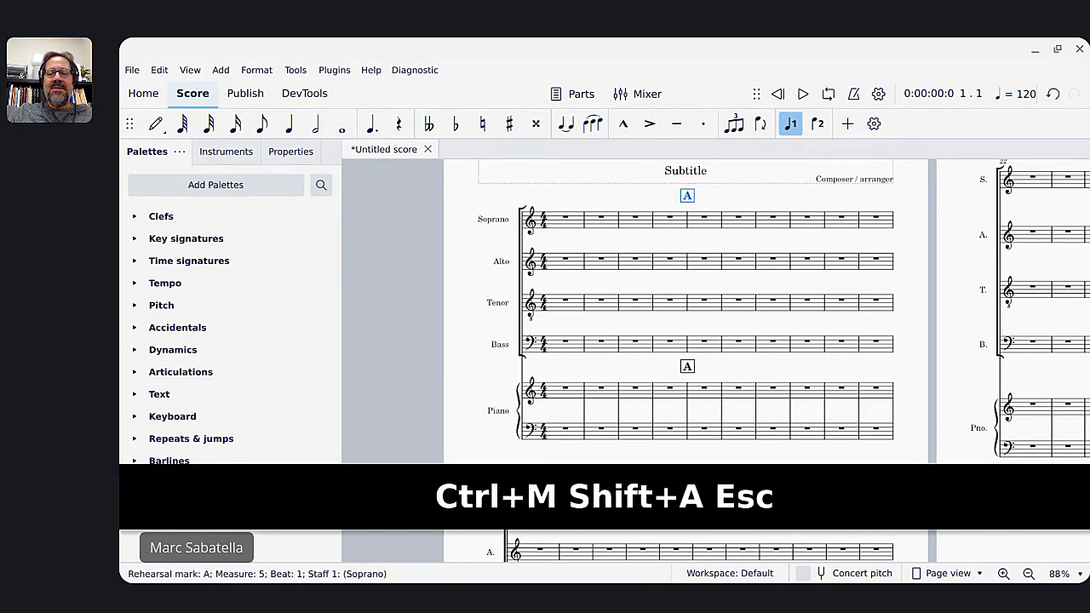
scroll(669, 238, "up", 5)
scroll(669, 237, "right", 2)
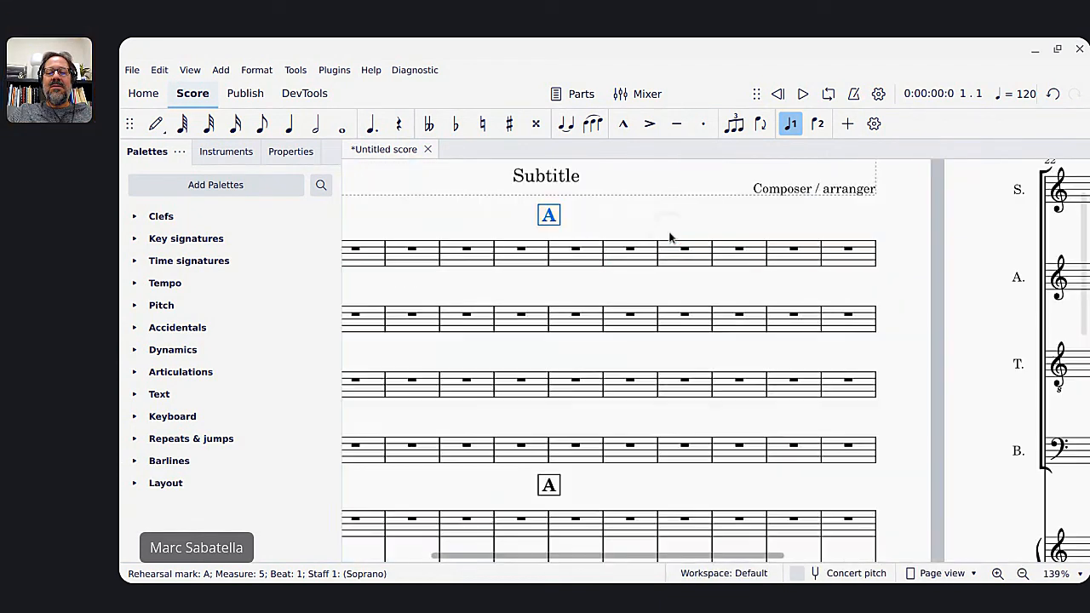
scroll(669, 237, "right", 2)
left_click(474, 213)
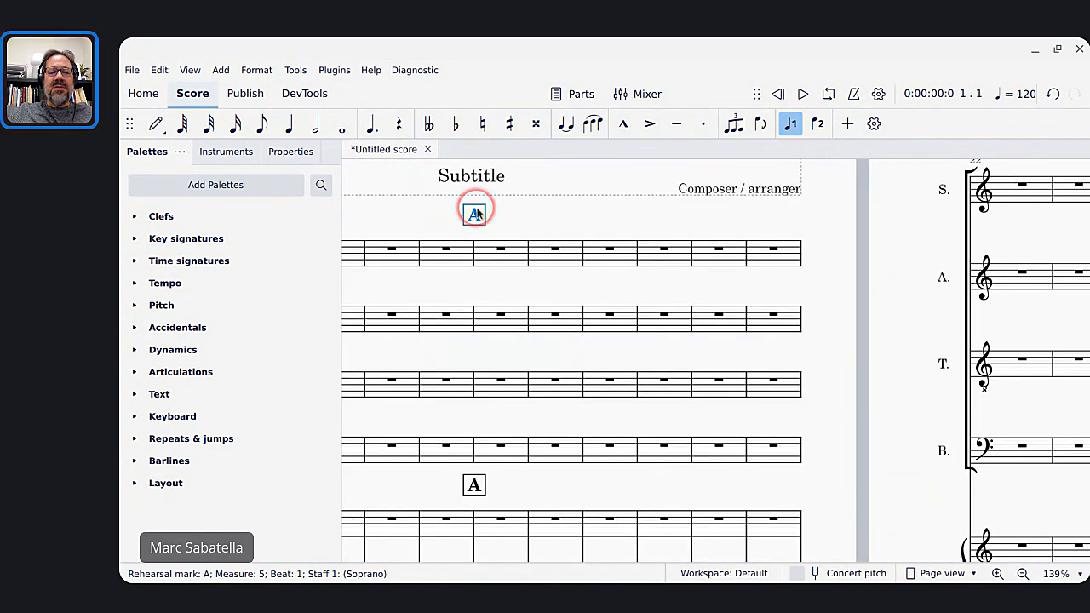
scroll(474, 213, "left", 3)
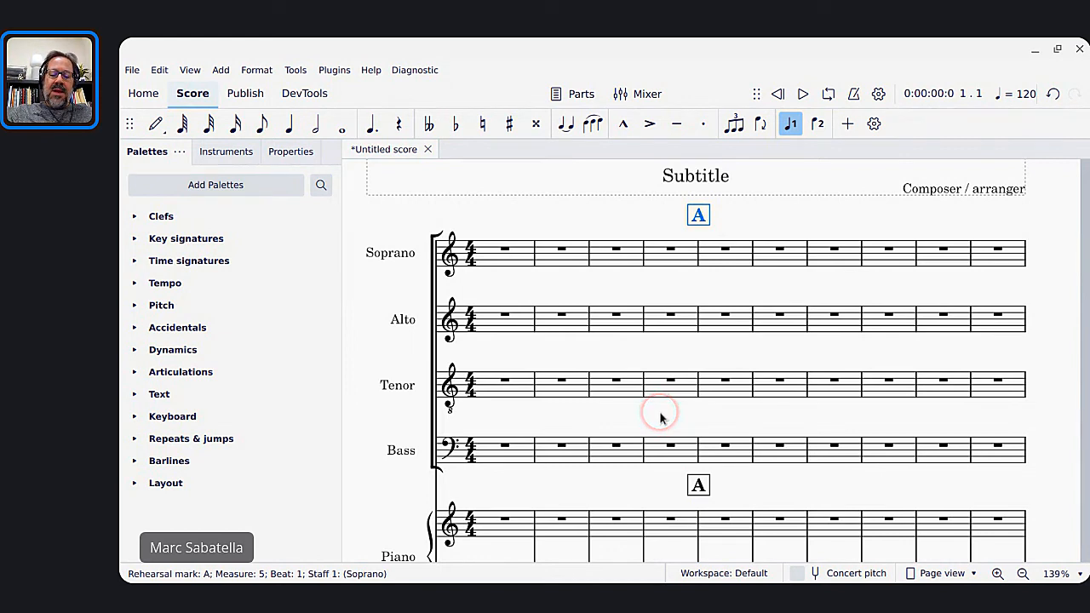
Step: Create another new score from the Orchestral template Classical Orchestra
key("ctrl+n")
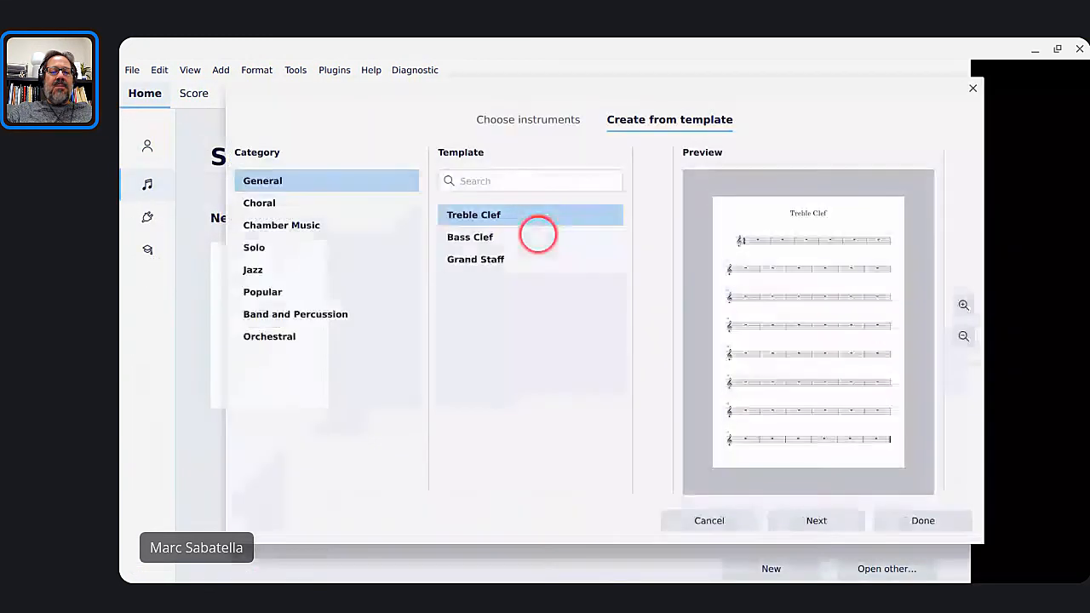
left_click(269, 341)
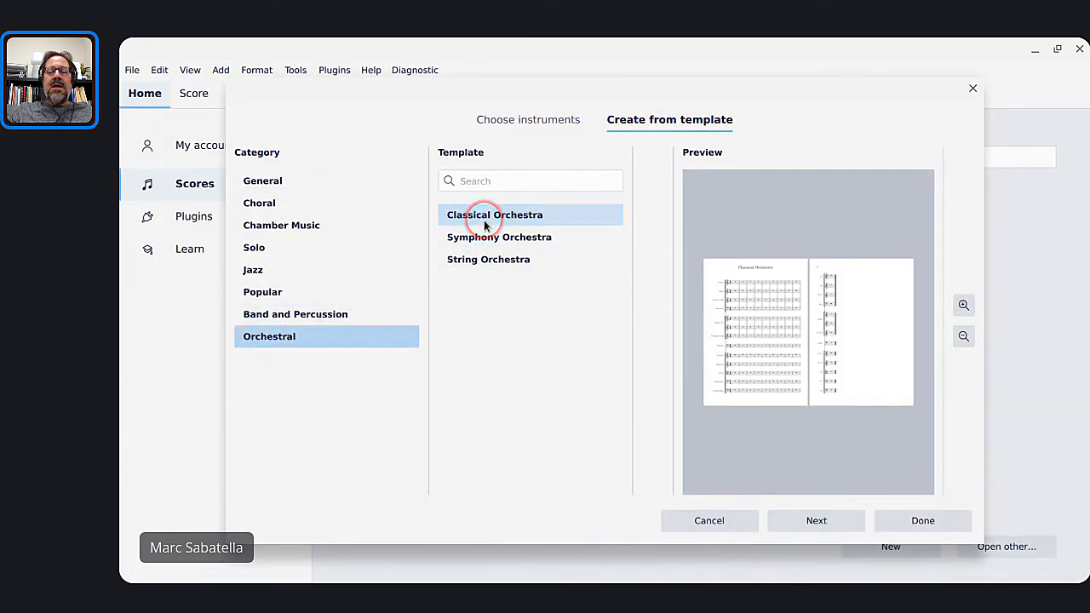
left_click(923, 520)
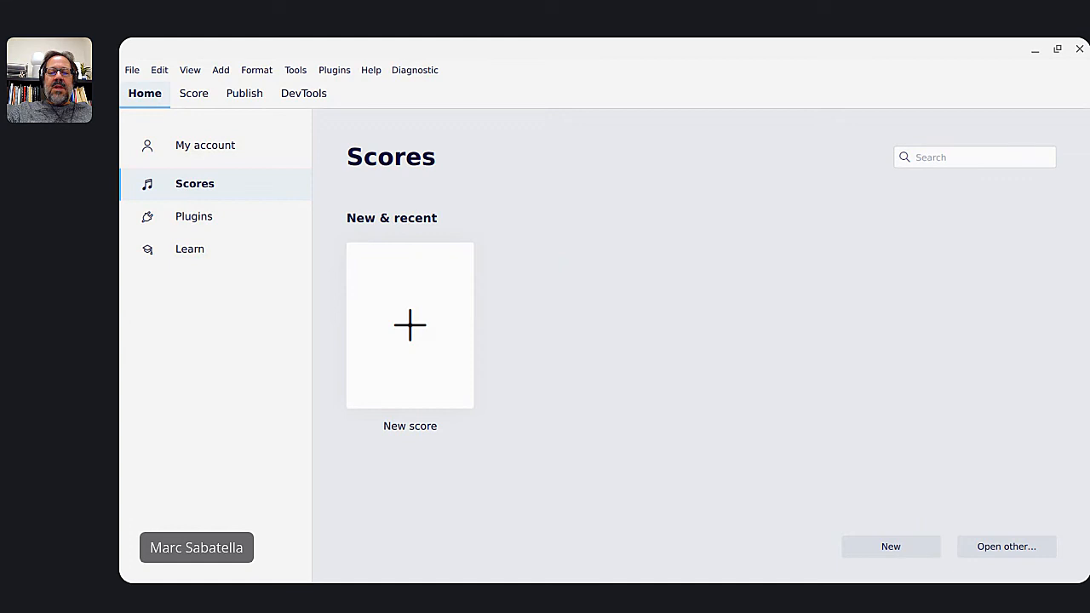
Step: Add a tempo marking of quarter note = 80 at measure 4 of the Flutes staff
scroll(574, 304, "down", 5, "ctrl")
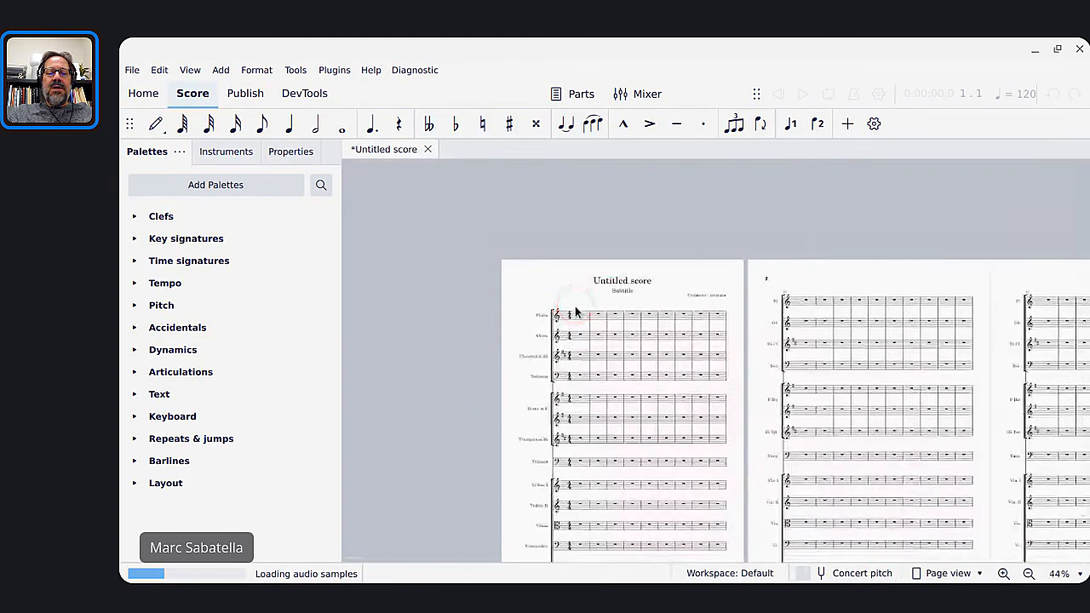
scroll(592, 240, "up", 1, "ctrl")
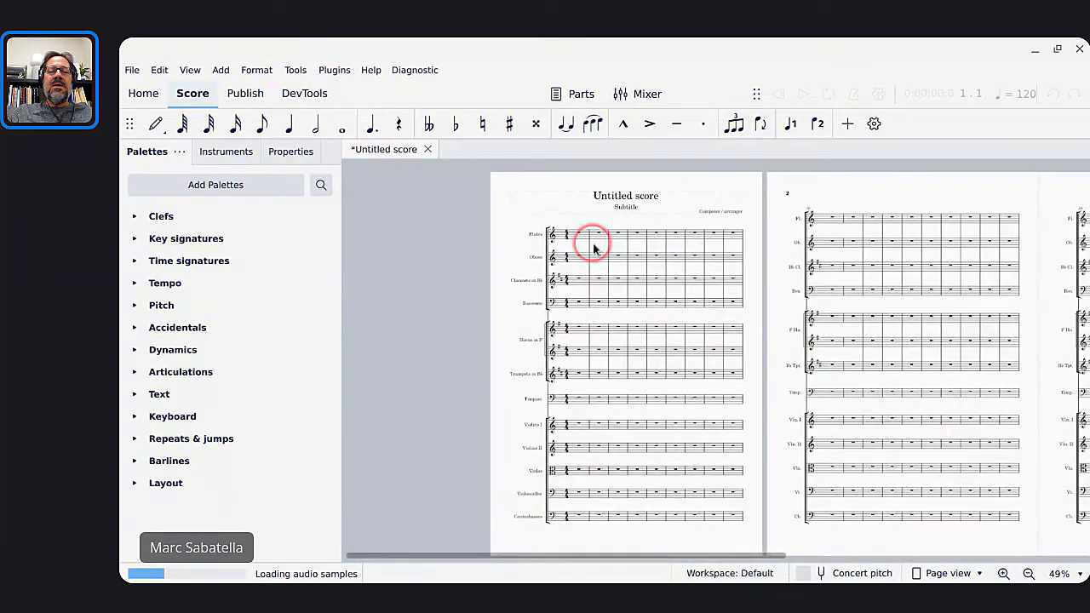
left_click(637, 237)
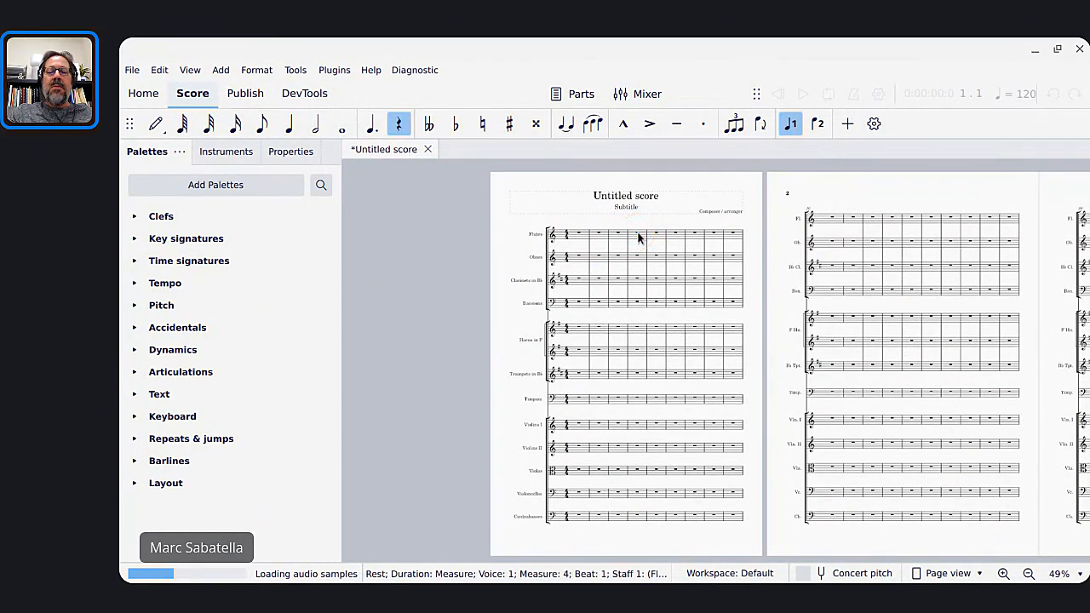
key("shift+alt+t")
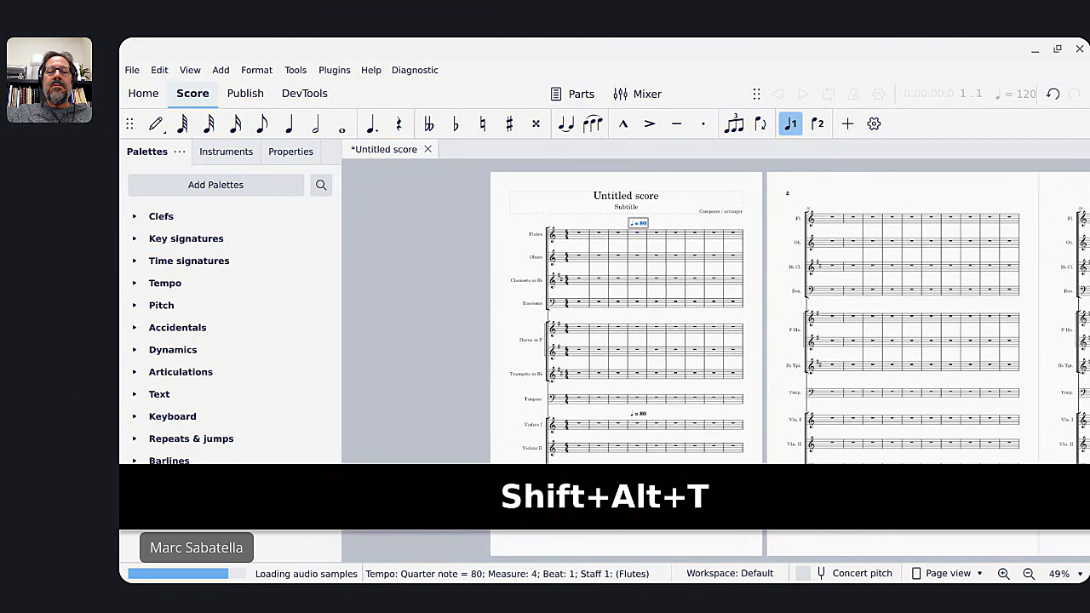
key("Escape")
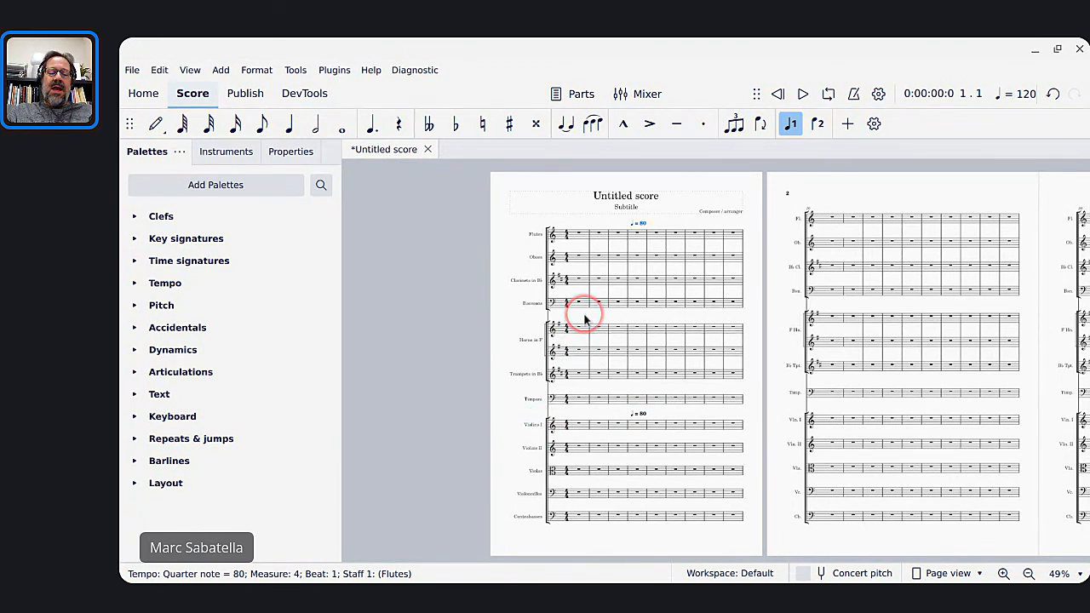
Step: Switch to the Community chat window to read the latest messages beside the orchestral score
key("alt+Tab")
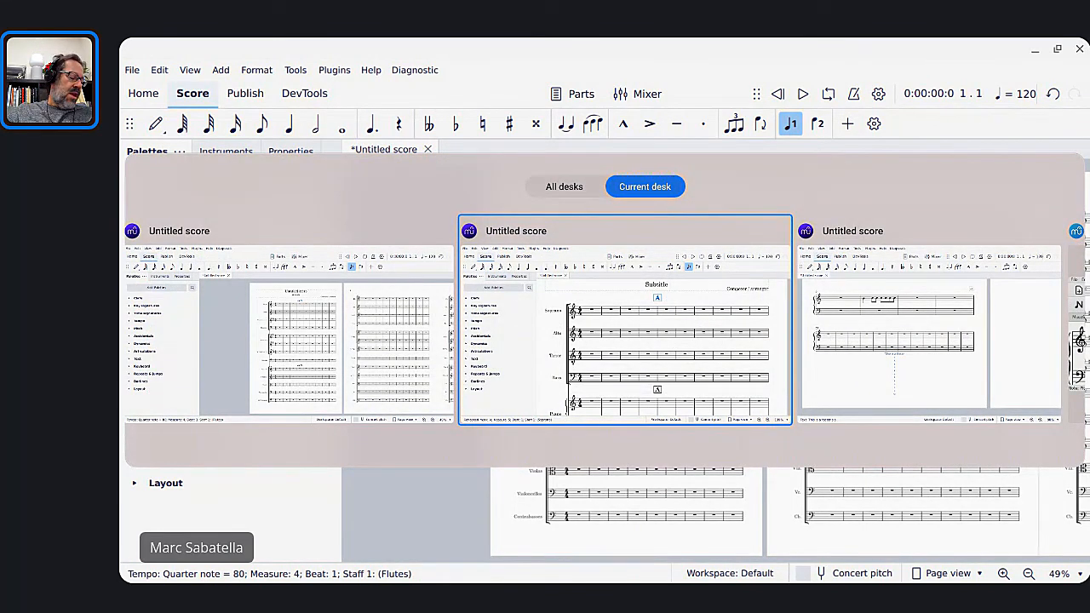
key("alt+Tab")
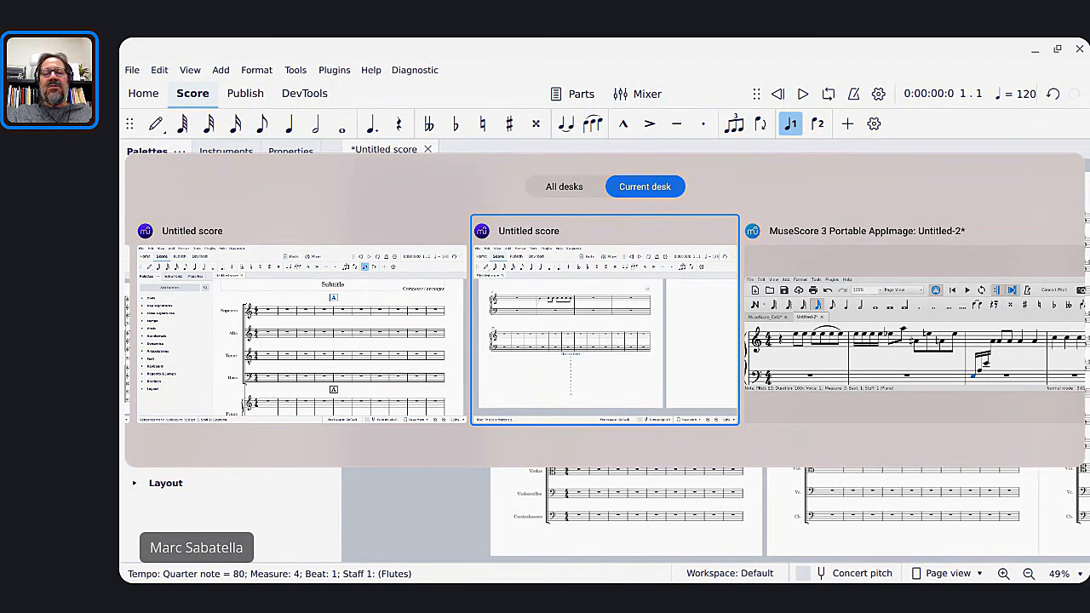
key("alt+Tab")
key("alt+Tab")
key("alt+Tab")
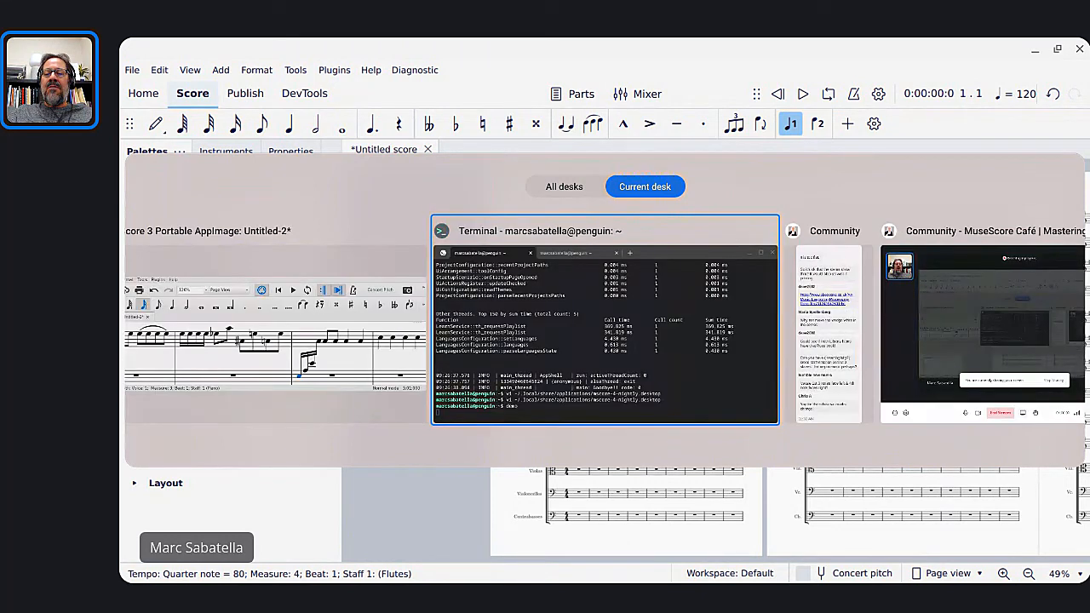
left_click(584, 312)
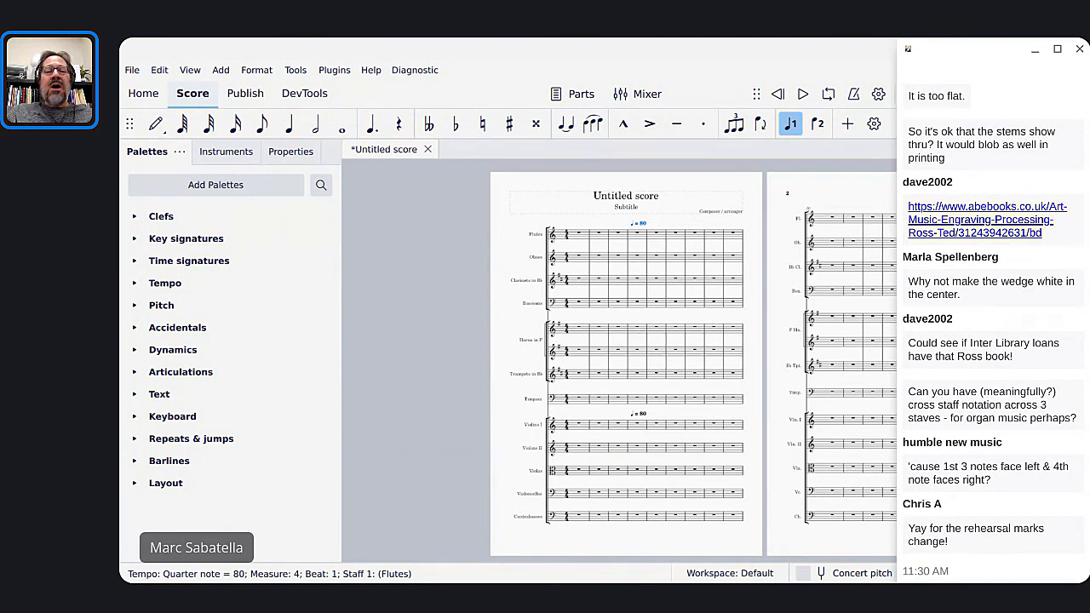
Step: Return to the orchestral score and enter a dotted quarter-note chord of E4 and G4 on beat 1 of measure 6 in the Flutes staff
scroll(584, 268, "up", 3)
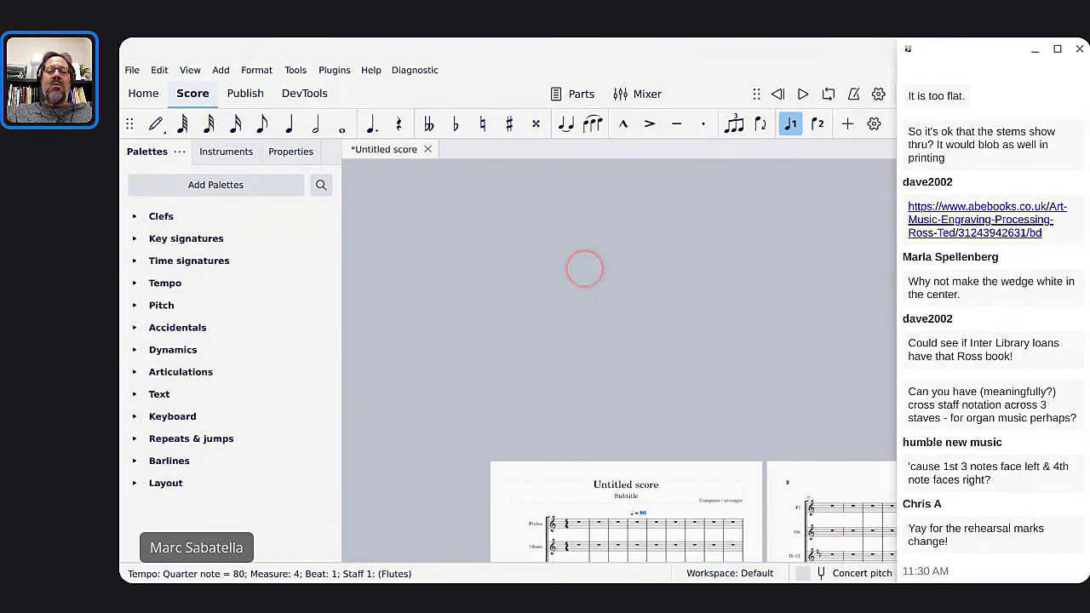
left_click(497, 509)
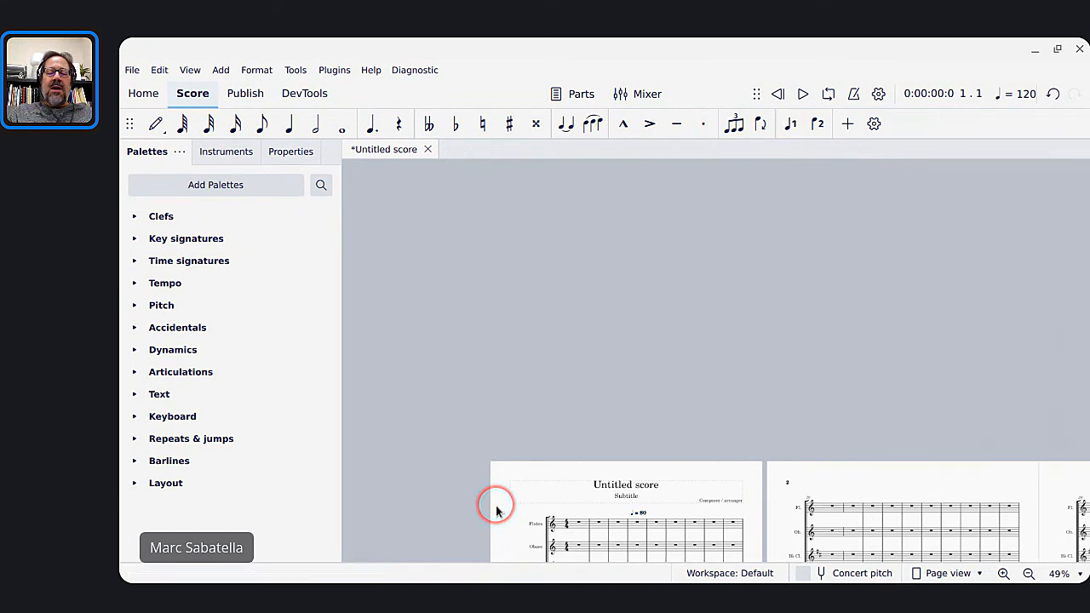
scroll(496, 509, "up", 5)
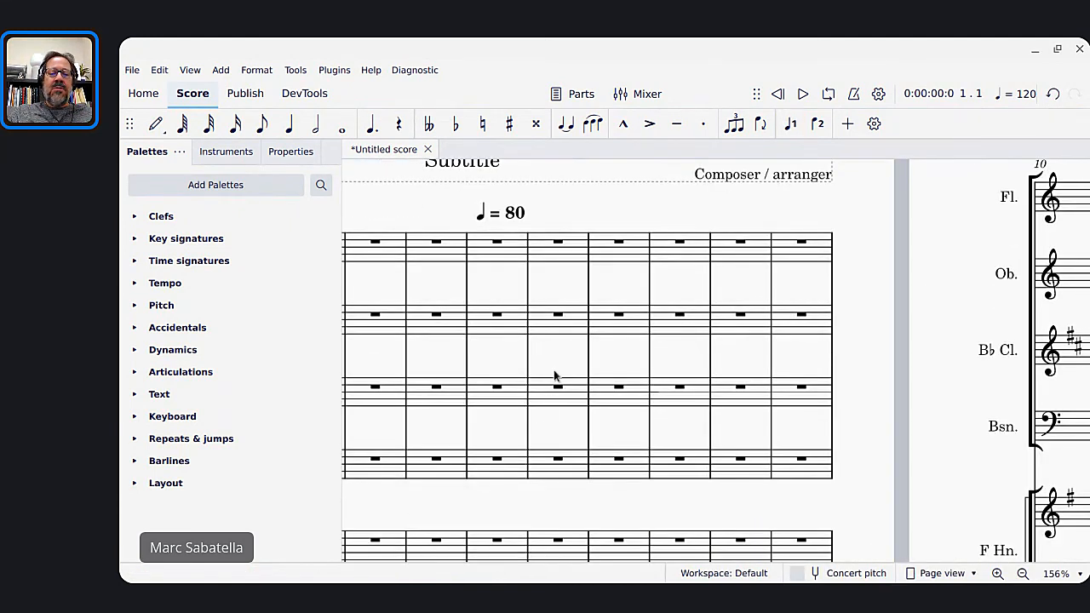
left_click(619, 241)
key("n")
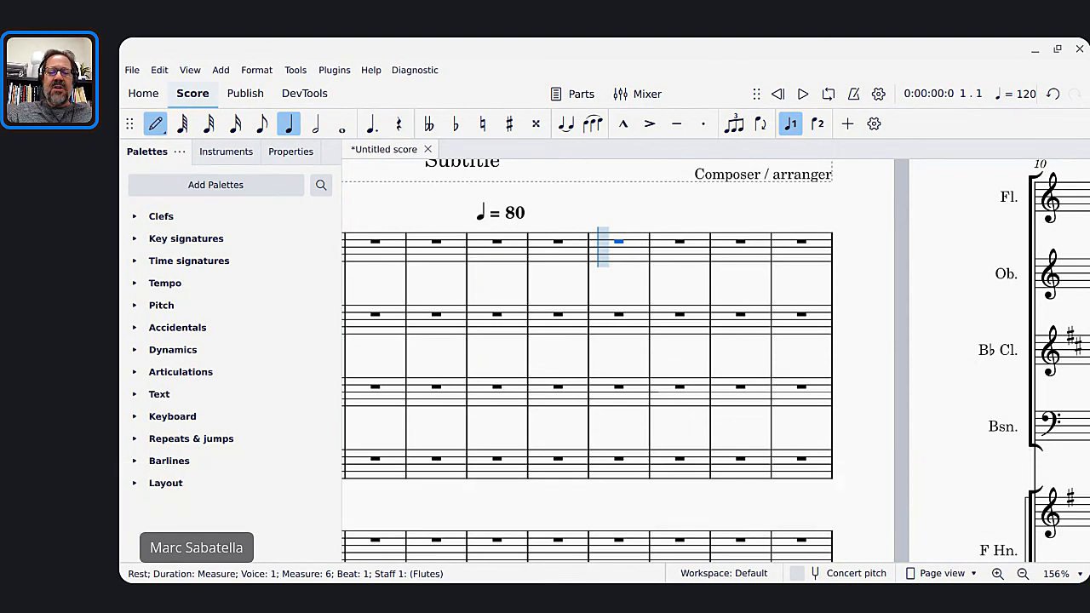
key("e")
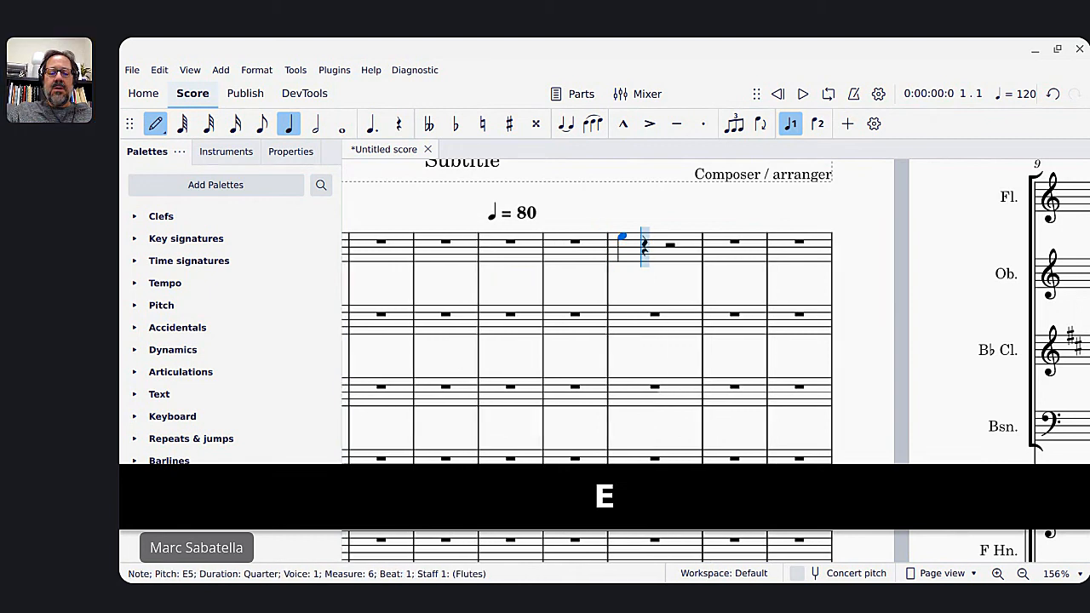
key("ctrl+Down")
key("shift+w")
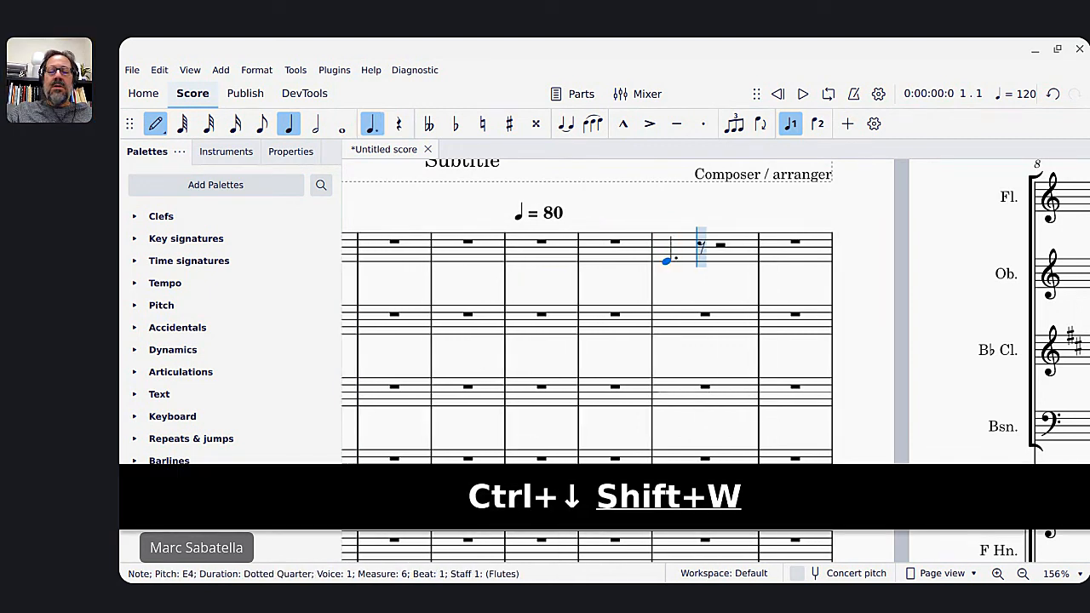
key("shift+g")
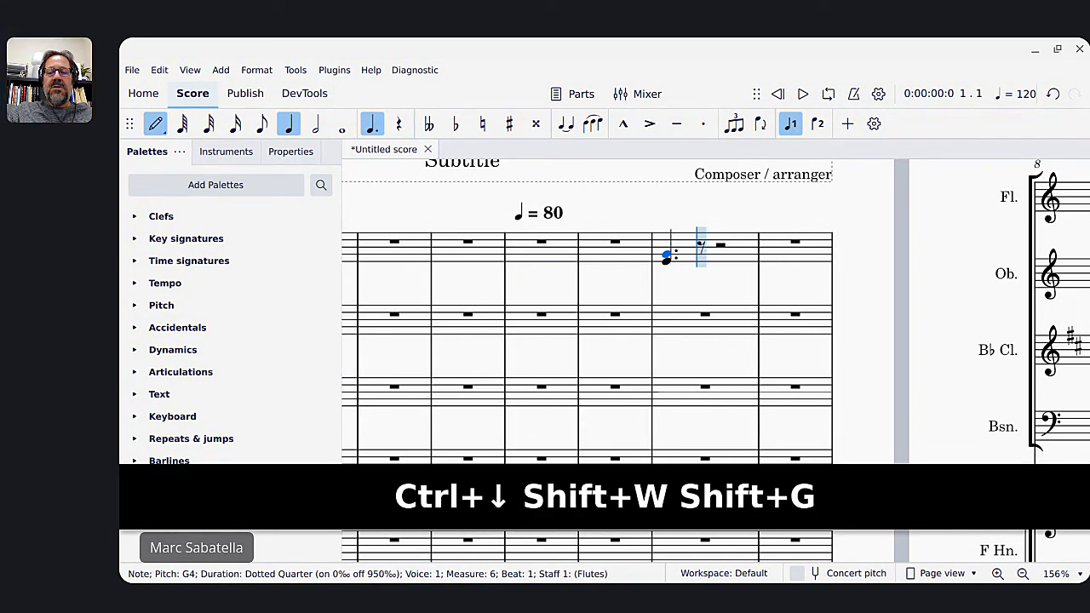
Step: Add A4 and C5 to the dotted quarter chord in measure 6 of the Flutes staff and repeat the full chord tied
key("shift+a")
key("shift+c")
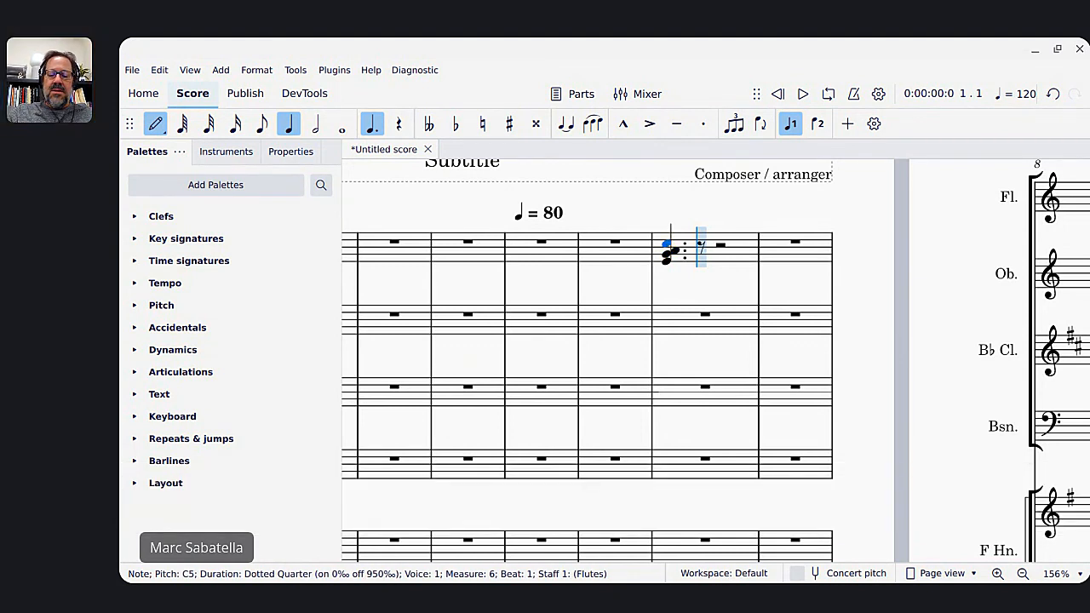
key("shift+equal")
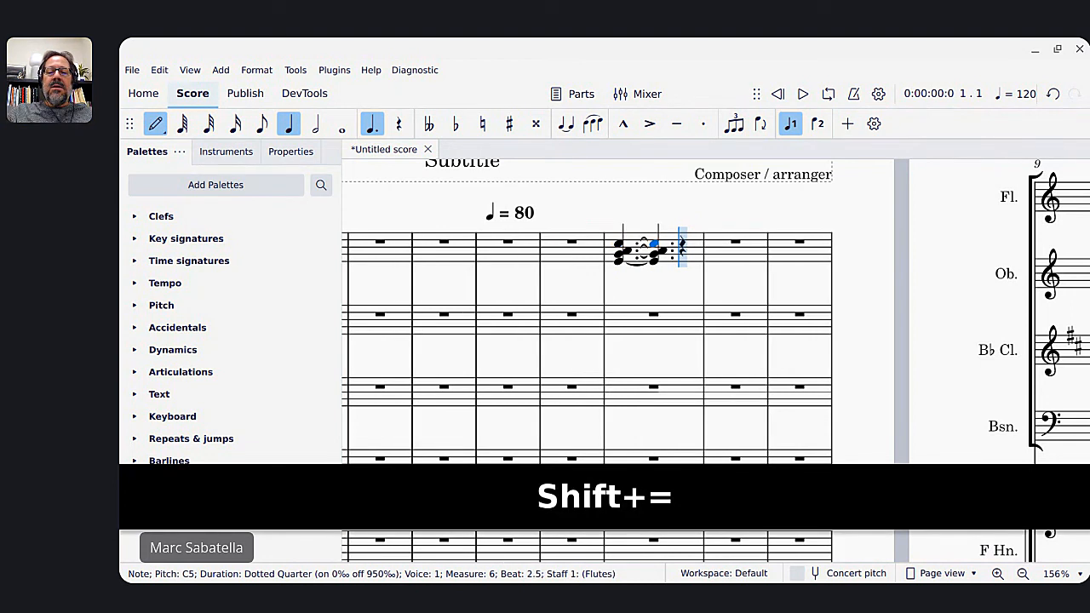
key("Escape")
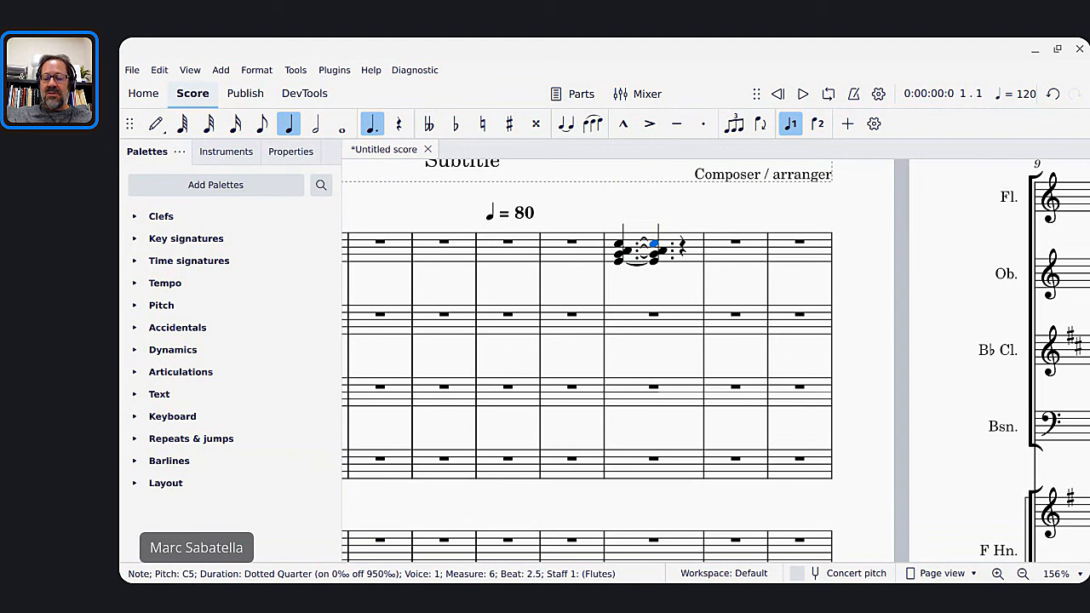
Step: Remove the A4 from the first chord in measure 6 and shorten that chord to an eighth note
left_click(620, 247)
key("BackSpace")
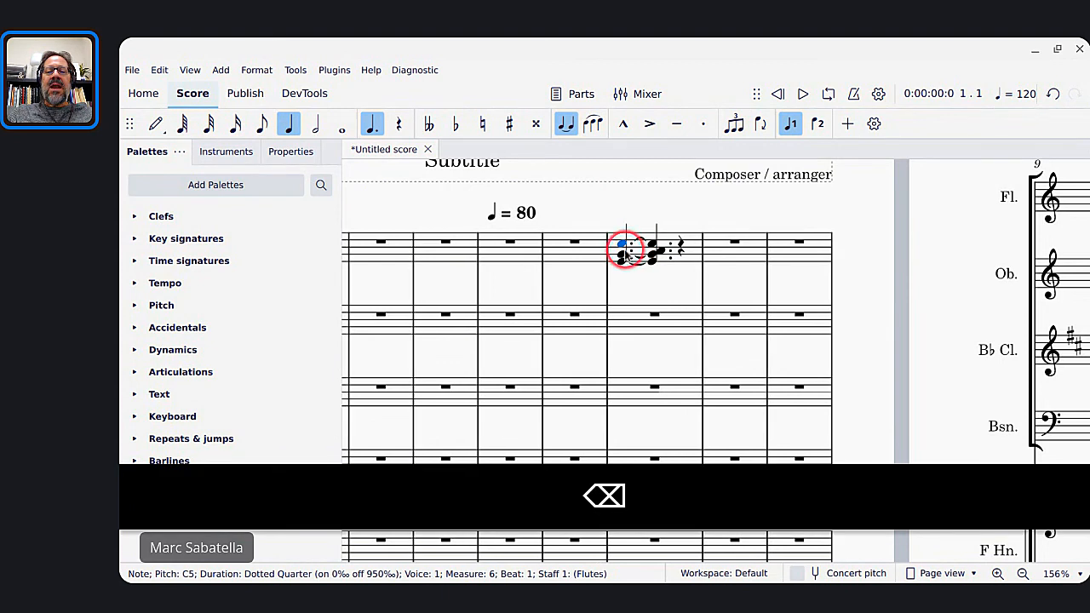
key("4")
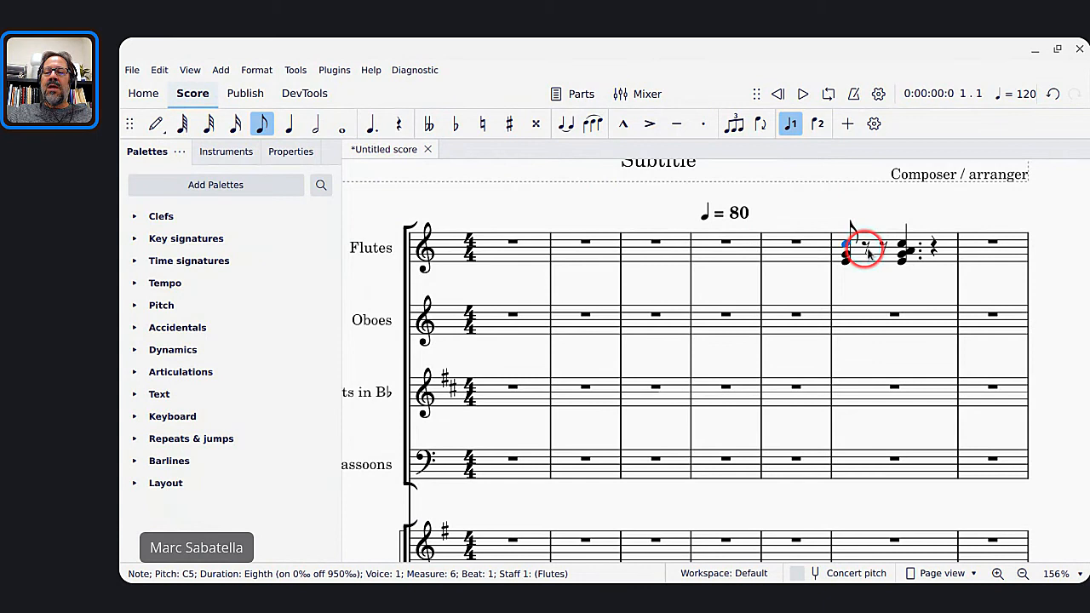
Step: Move the dotted quarter chord in measure 6 of the Flutes staff to beat 1.5, directly after the eighth-note chord
left_click(904, 245)
key("shift+Right")
key("shift+Left")
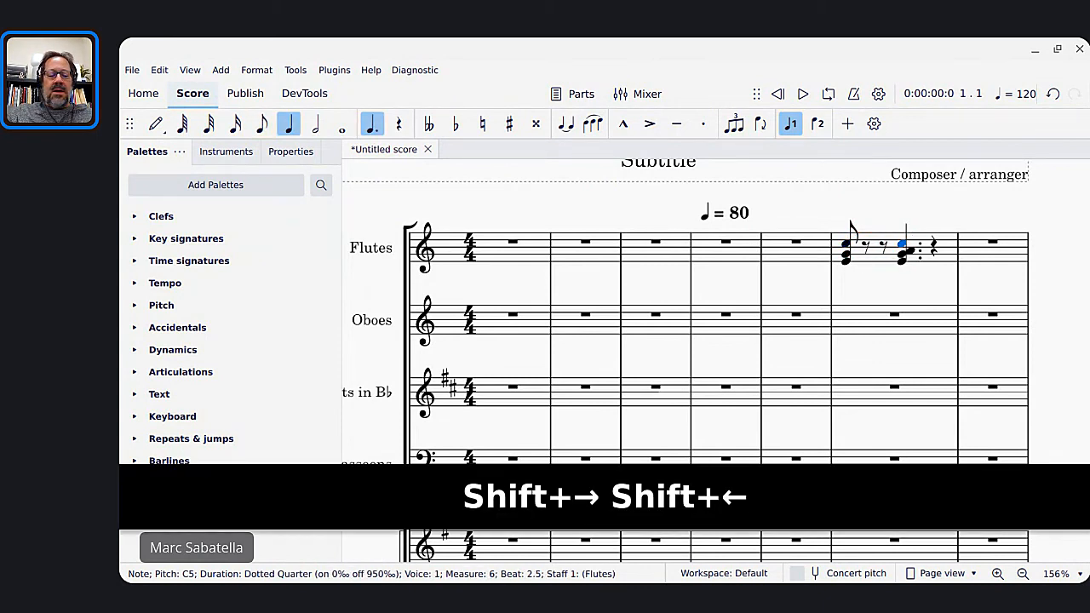
key("shift+Right")
key("shift+Left")
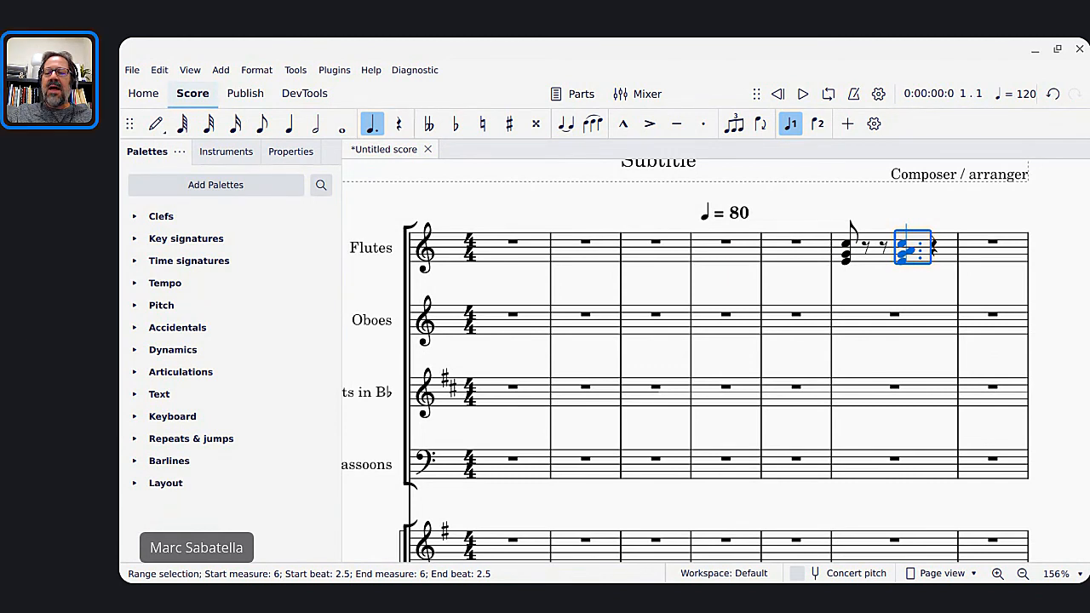
key("ctrl+x")
key("Left")
key("Left")
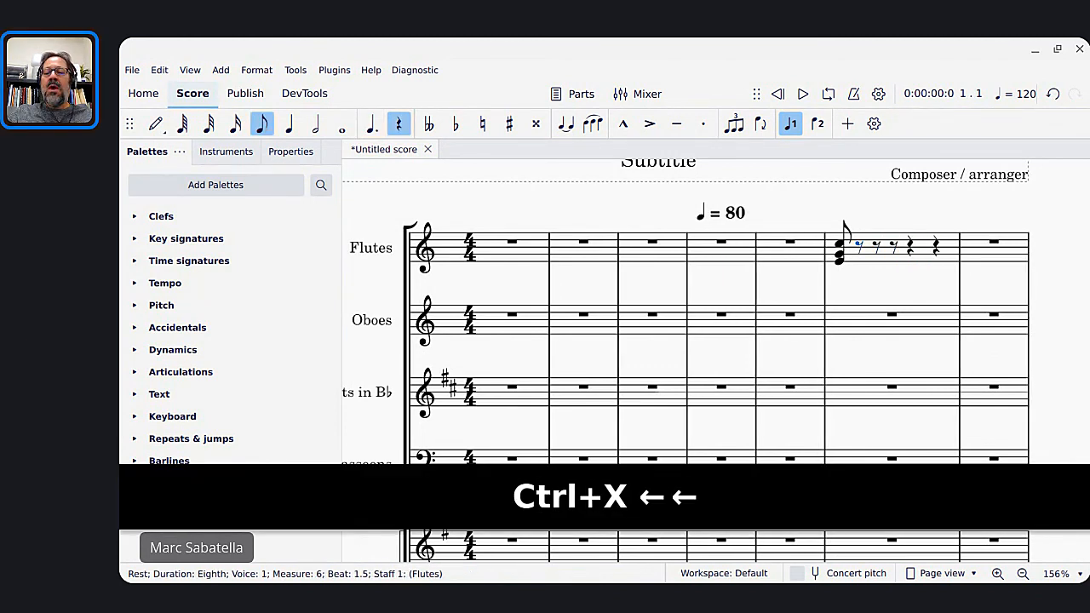
key("ctrl+v")
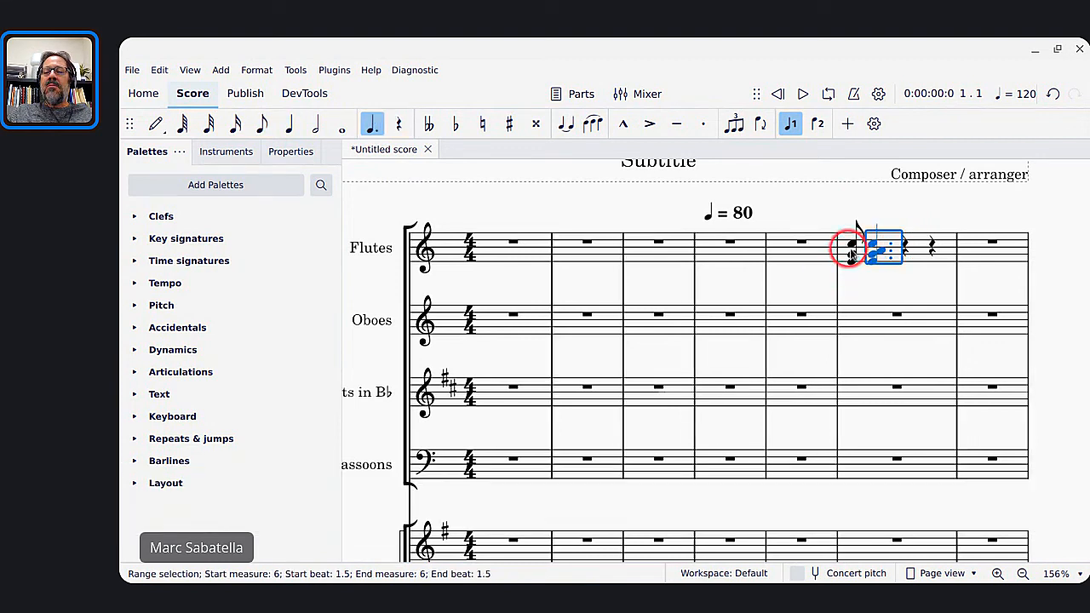
Step: Tie the eighth-note chord on beat 1 of measure 6 to the dotted quarter chord and inspect the ties up close
left_click(851, 248)
key("shift+Right")
key("shift+Left")
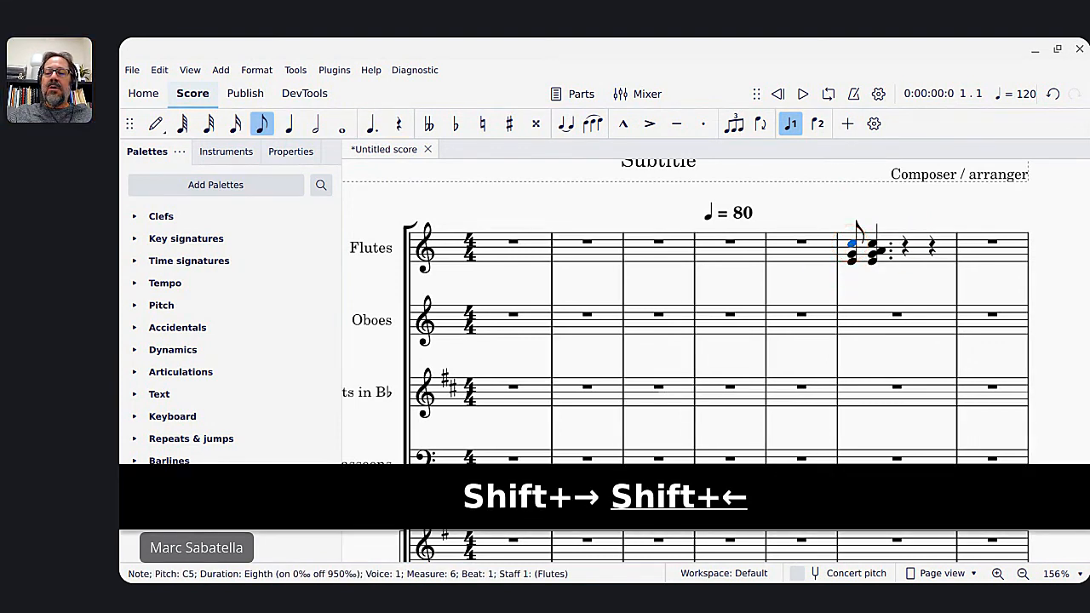
key("shift+equal")
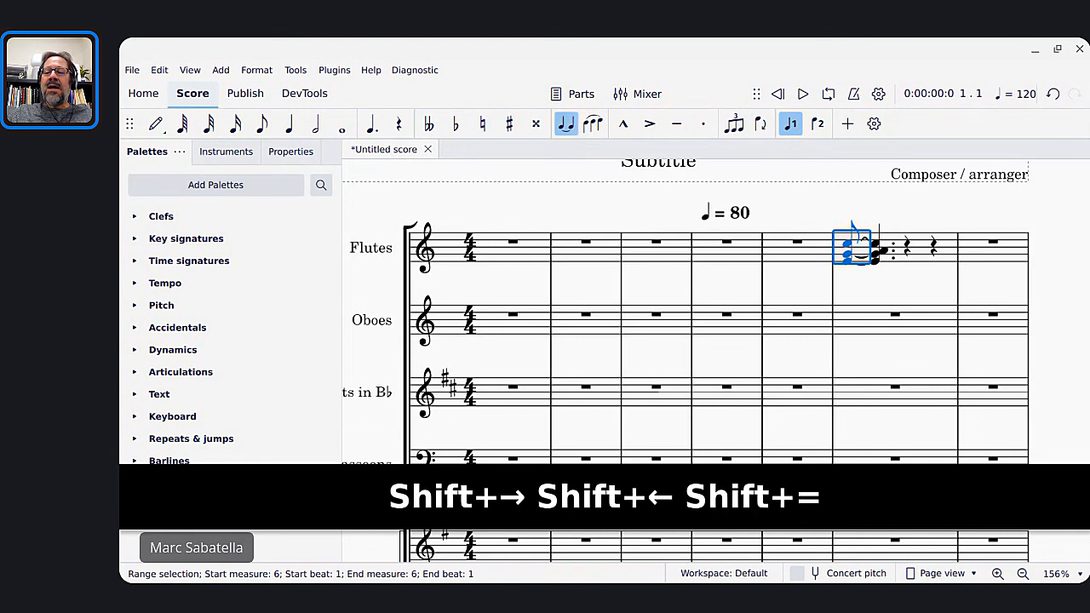
key("Escape")
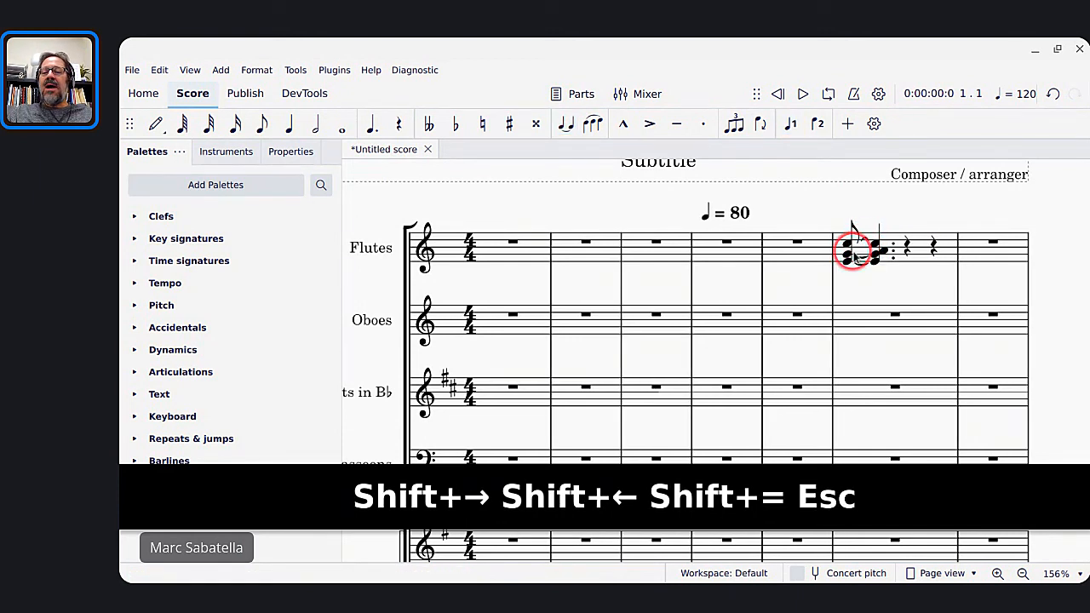
scroll(853, 253, "up", 4)
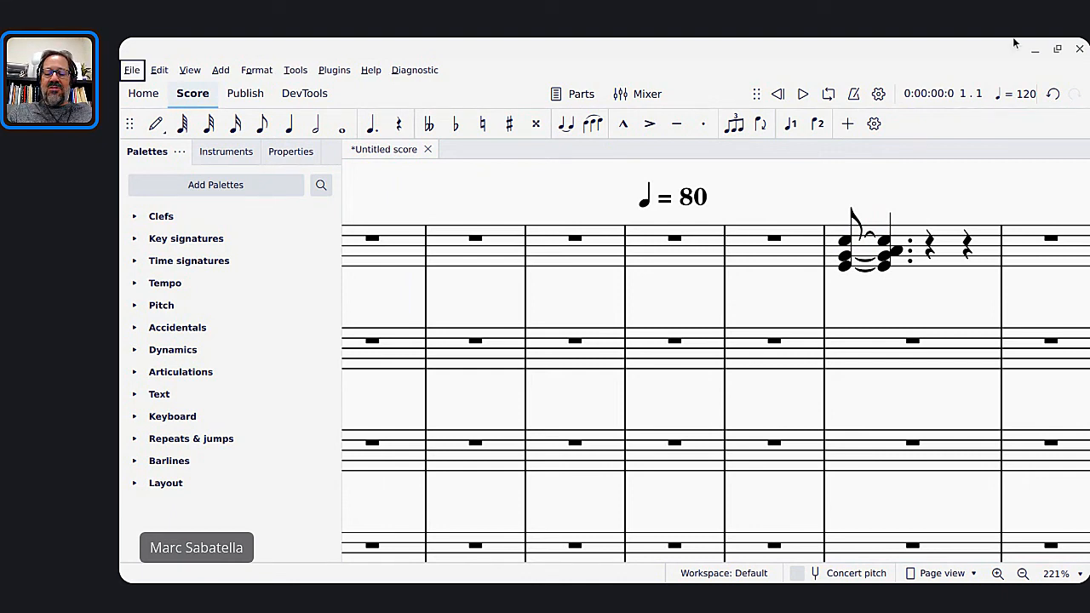
Step: Restore the orchestral score window to a smaller size and close it
left_click(1056, 49)
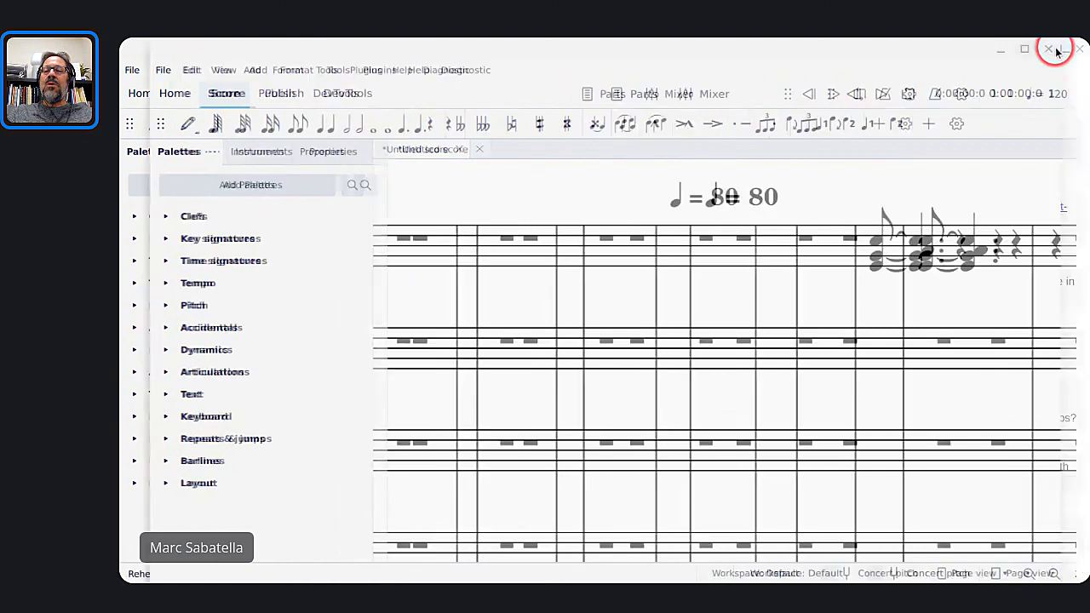
left_click(855, 45)
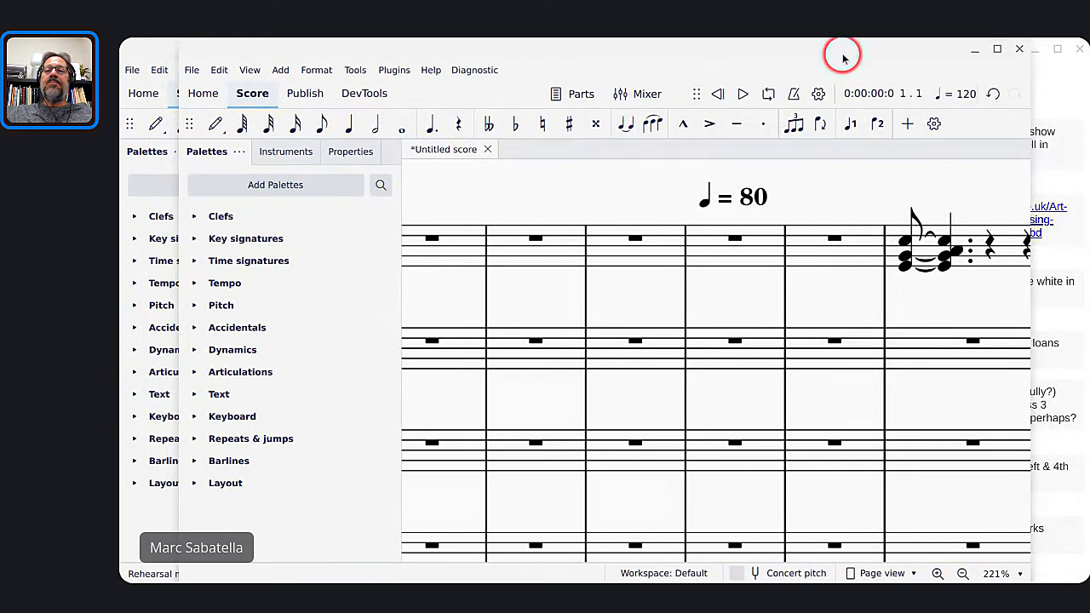
left_click(1019, 49)
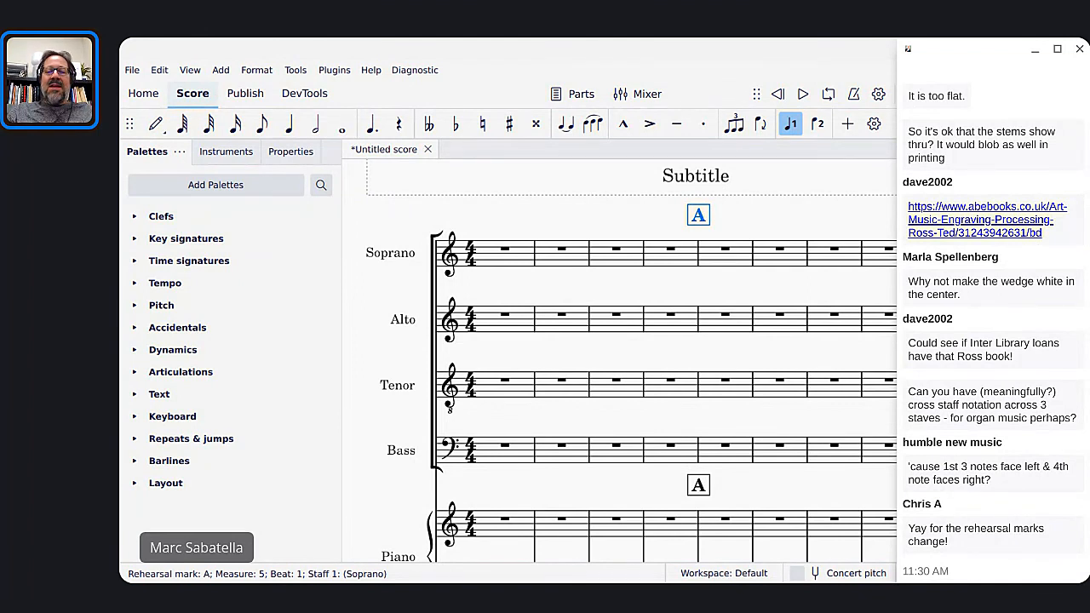
Step: Switch to the MuseScore 3 window and maximize it
key("alt+Tab")
key("alt+Tab")
key("alt+Tab")
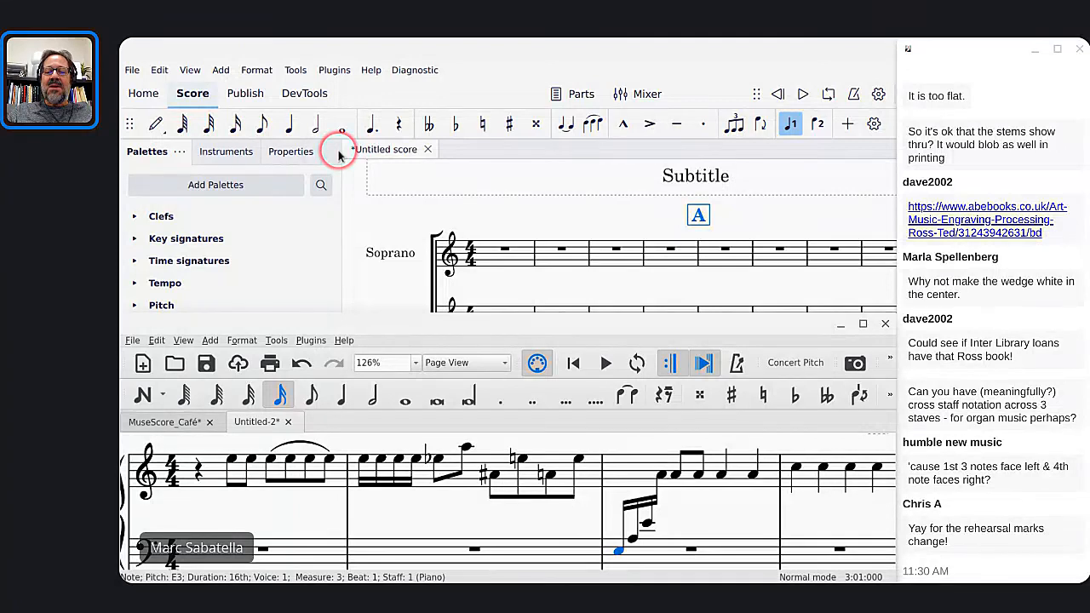
key("alt+Tab")
key("alt+Tab")
key("alt+Tab")
key("alt+Tab")
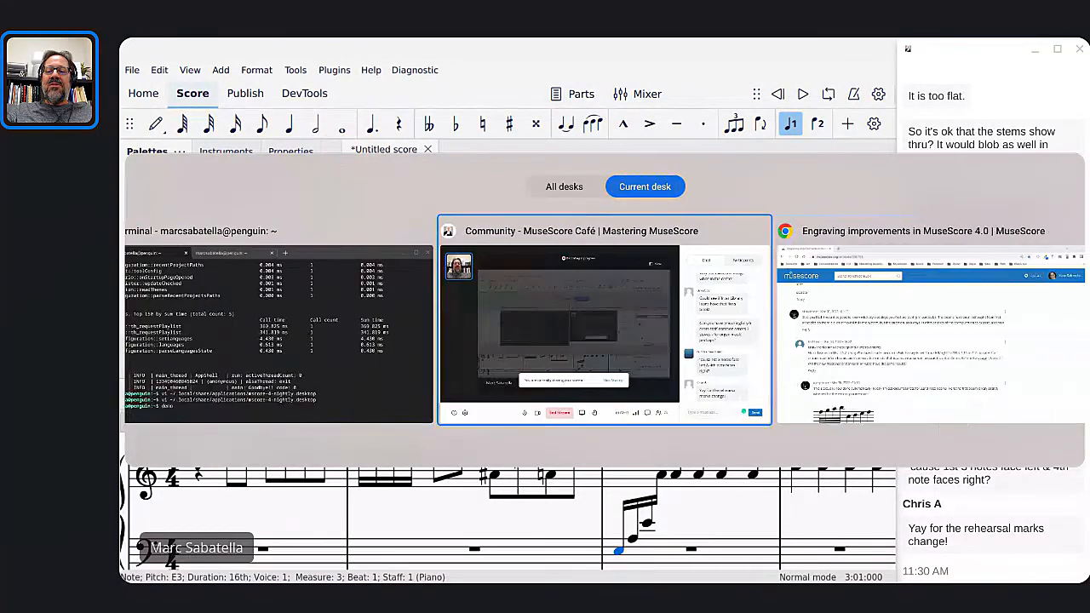
key("alt+Tab")
mouse_move(419, 579)
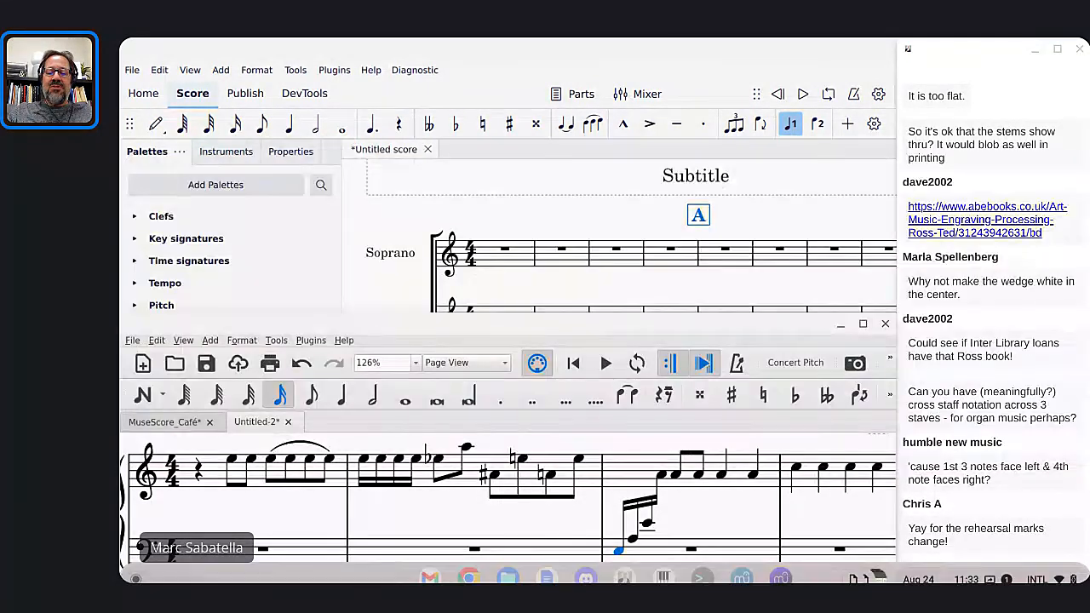
left_click(743, 567)
left_click(744, 567)
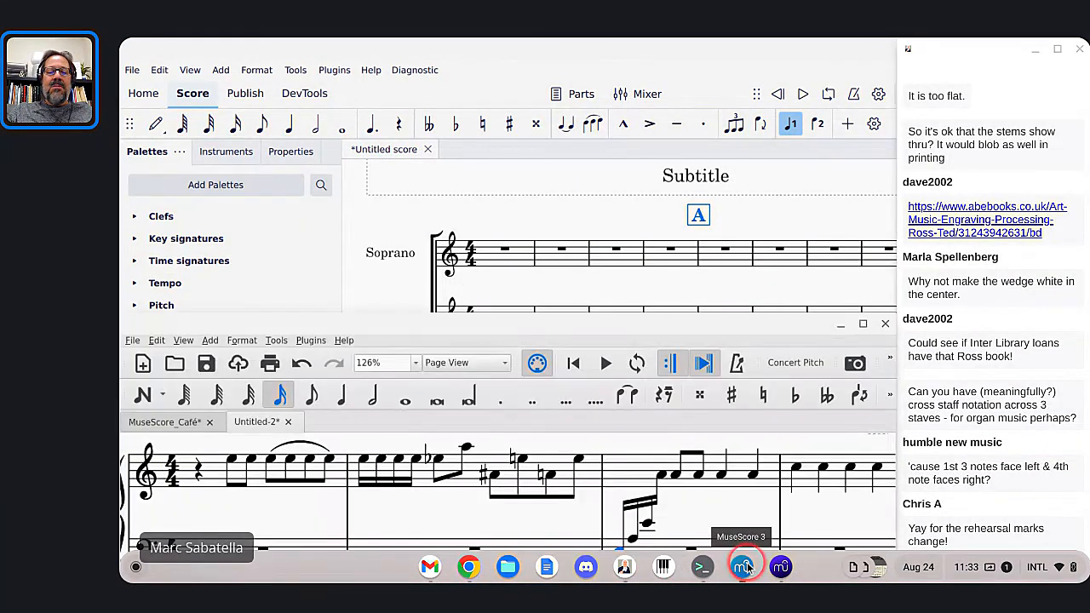
left_click(861, 325)
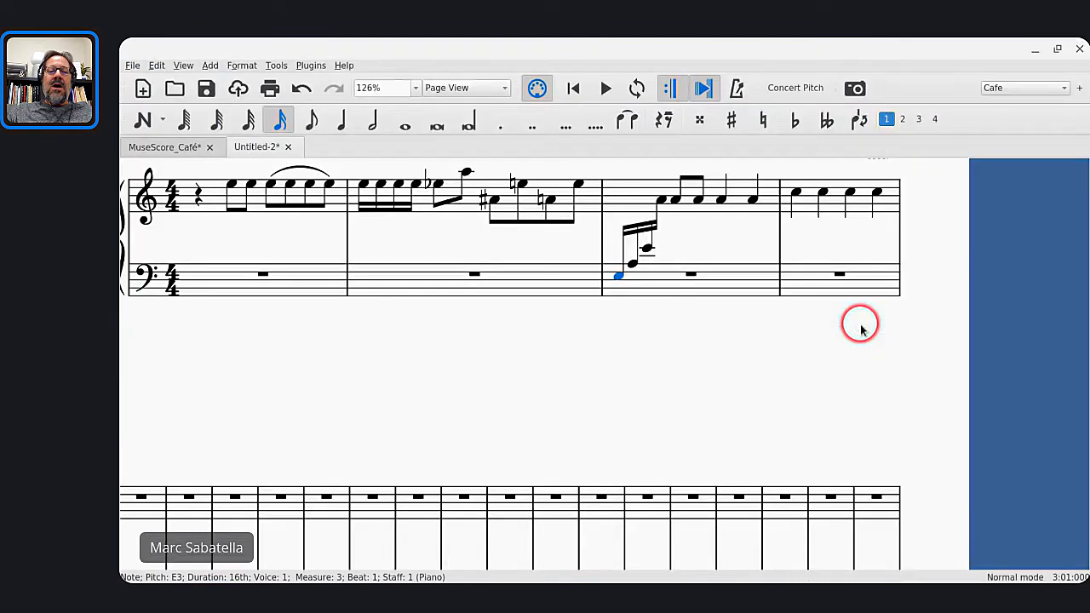
Step: Bring up the MuseScore_Café score and show its opening page at 71% zoom
left_click(177, 146)
key("ctrl+Home")
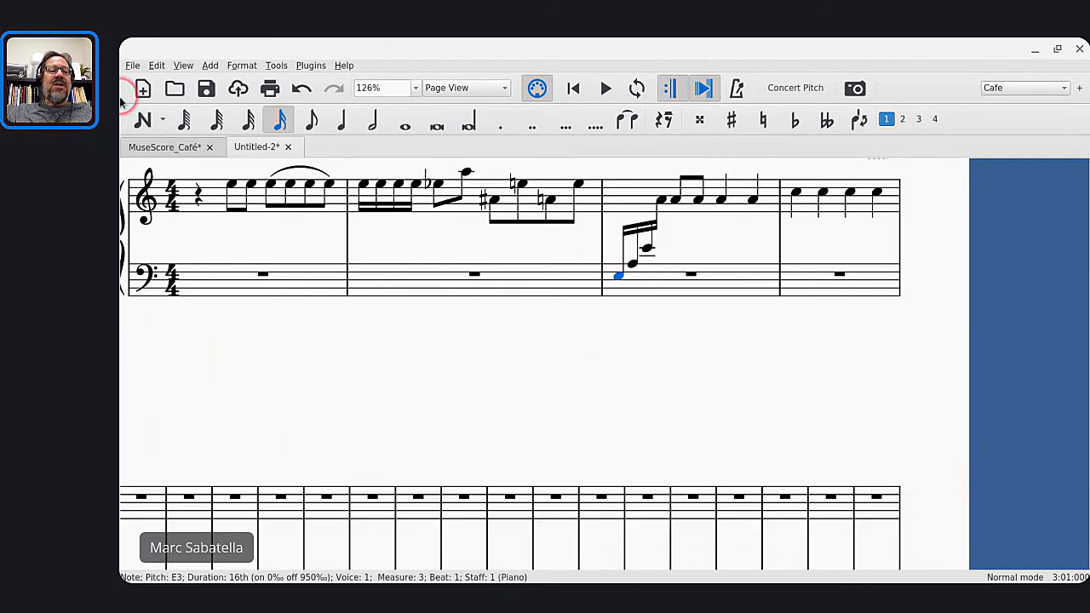
left_click(156, 146)
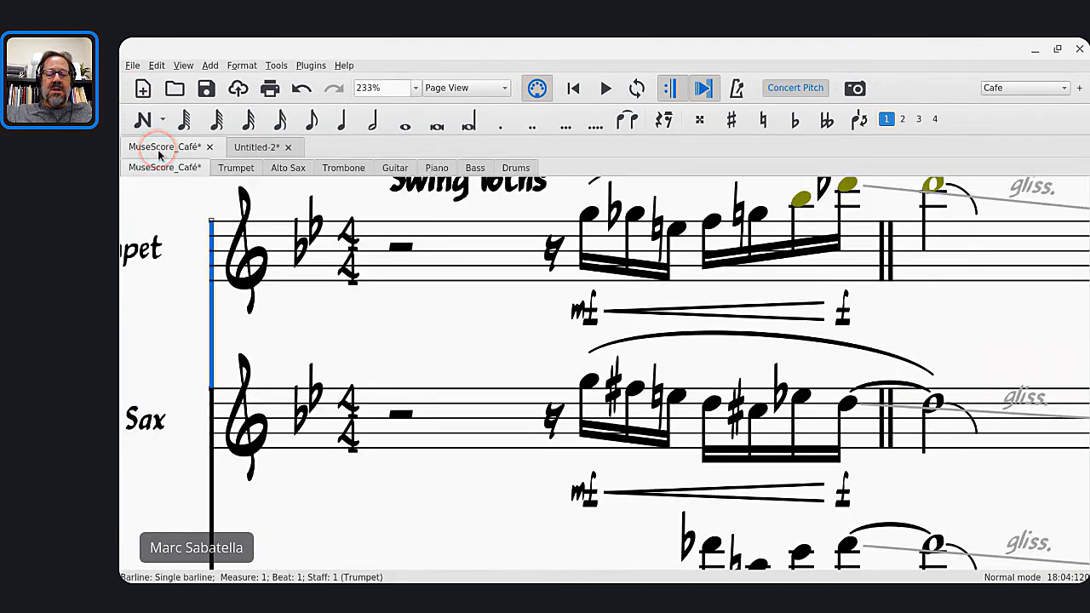
key("ctrl+0")
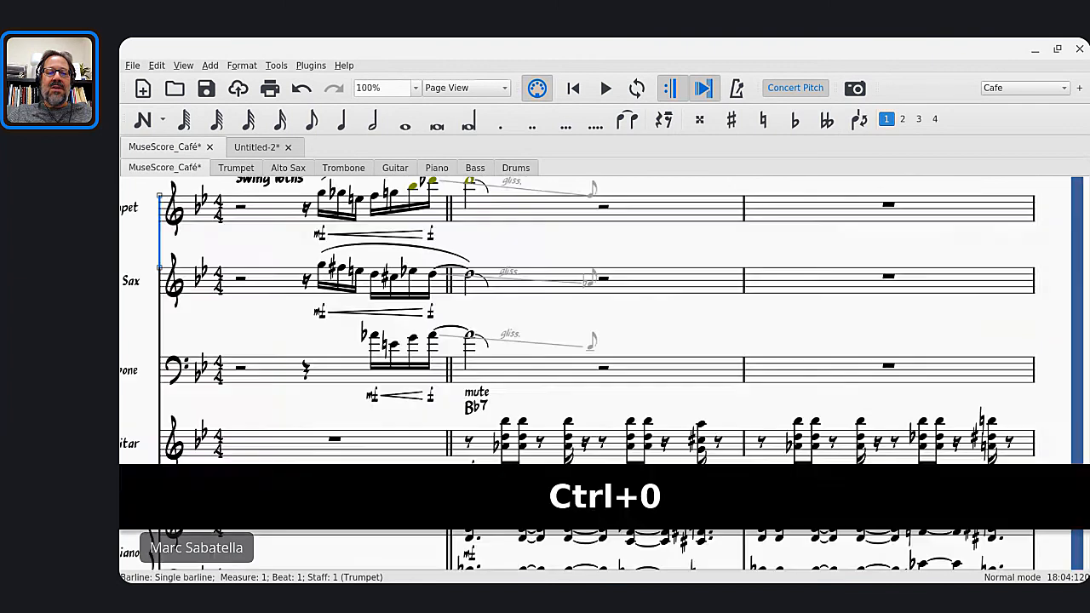
key("Home")
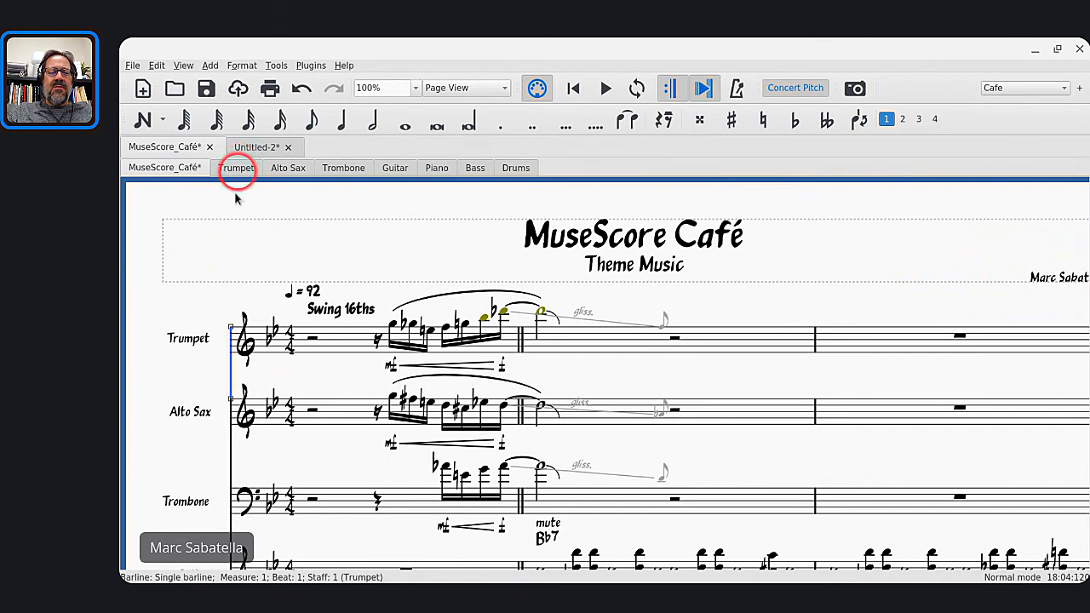
scroll(230, 242, "down", 4)
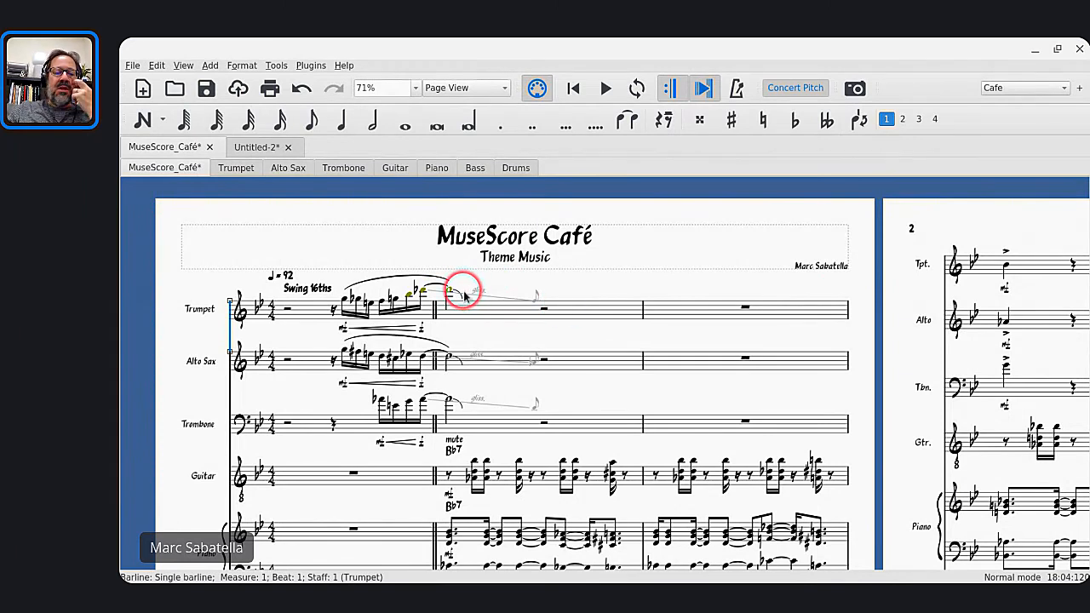
Step: Set the Play Panel's master volume to -50 dB and play the score from the first Trumpet measure
left_click(298, 312)
key("ctrl+F10")
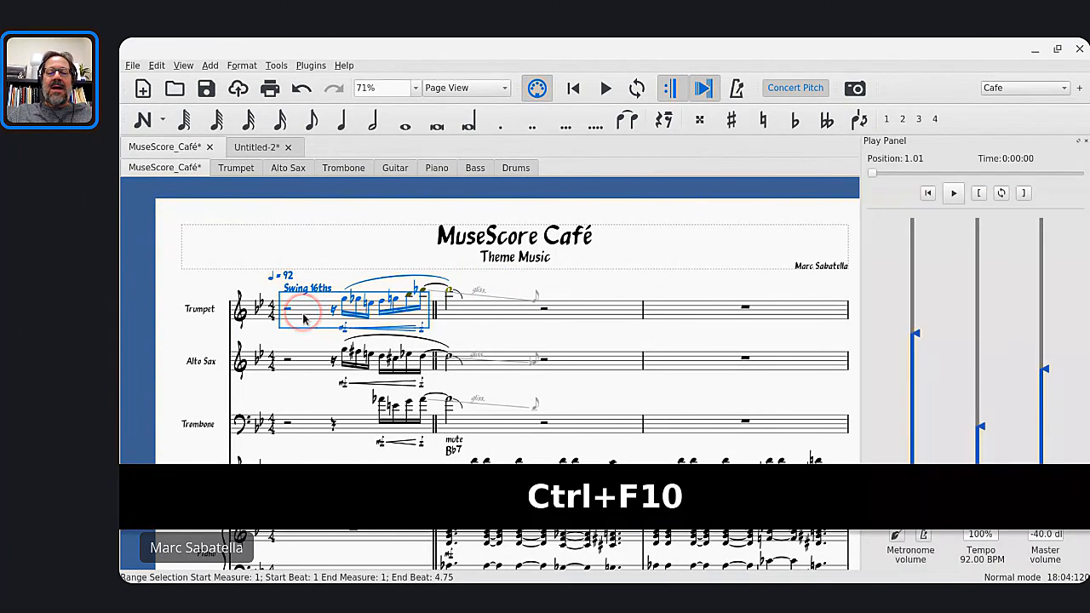
left_click(1033, 534)
key("shift+Right")
type("5")
key("Return")
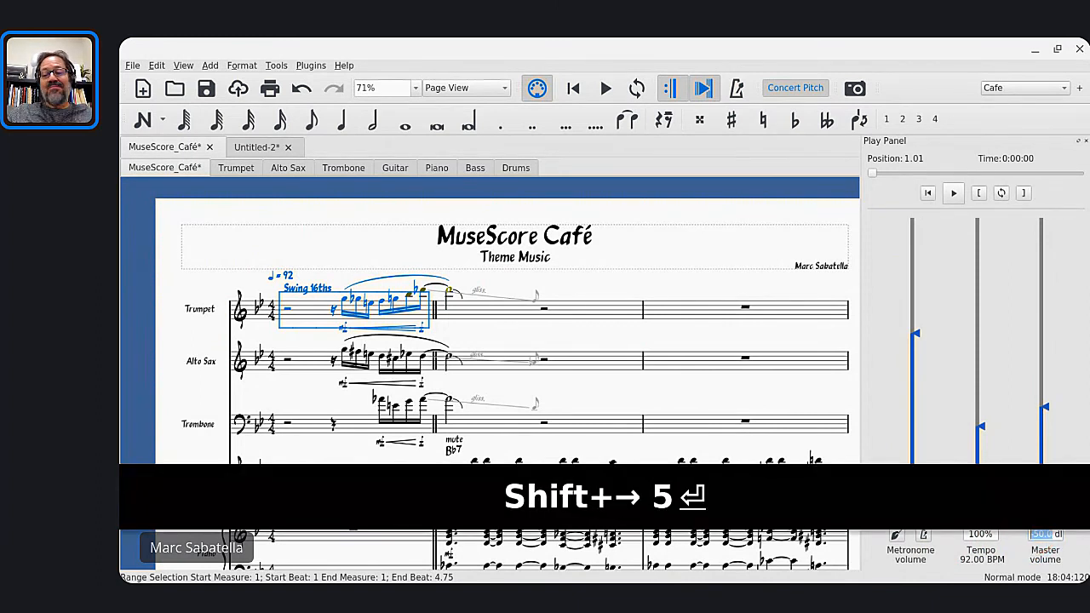
left_click(290, 312)
key("space")
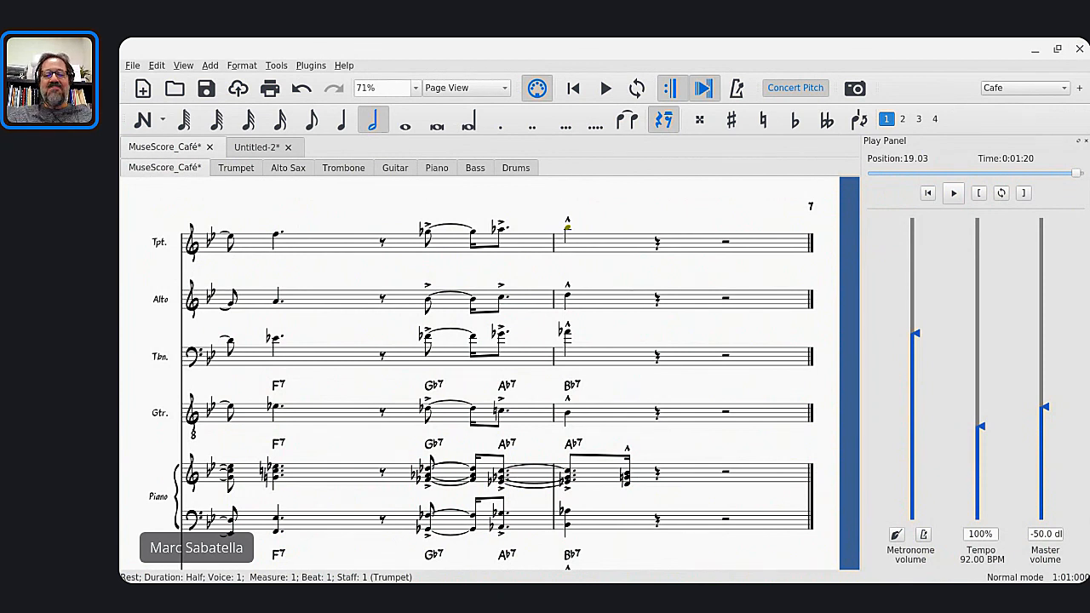
Step: Switch to the Community chat window to read the latest messages beside the MuseScore_Café score
key("alt+Tab")
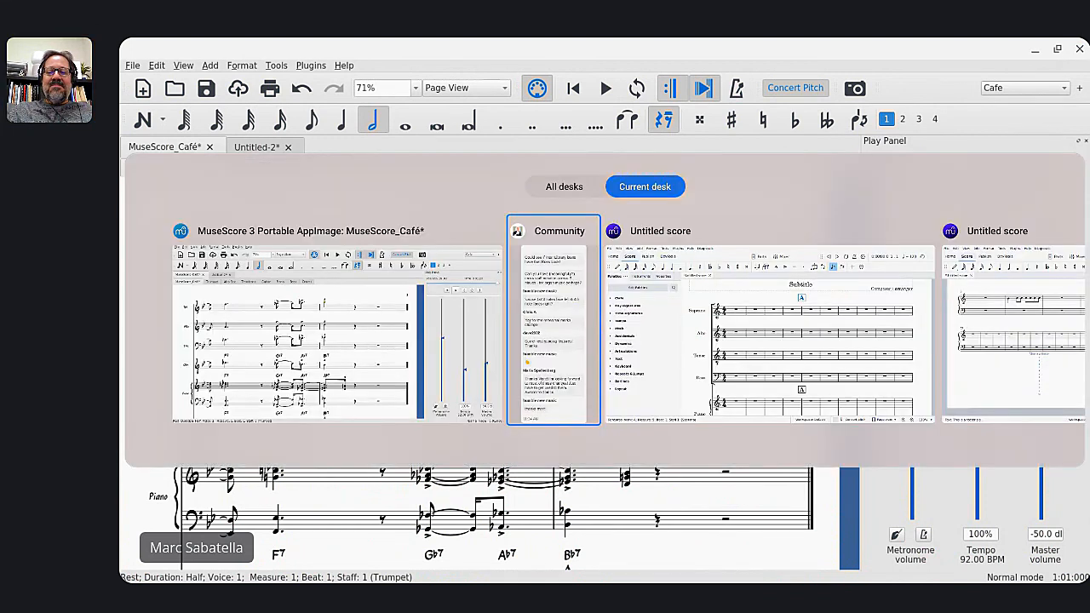
key("alt+Tab")
key("Escape")
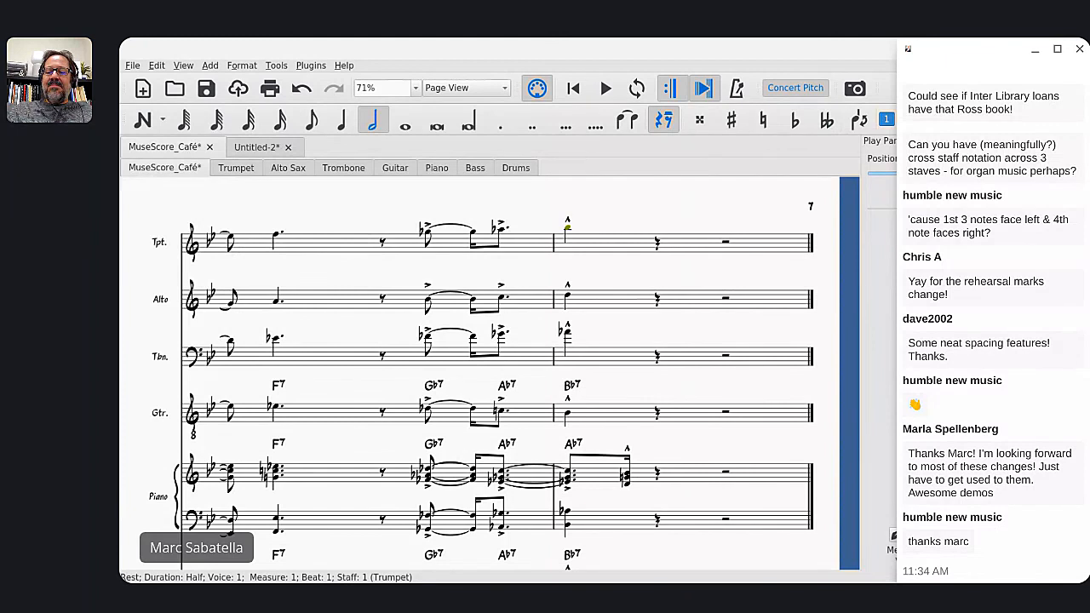
Step: Switch to the Community streaming session window and stop sharing the screen
key("alt+Tab")
key("alt+Tab")
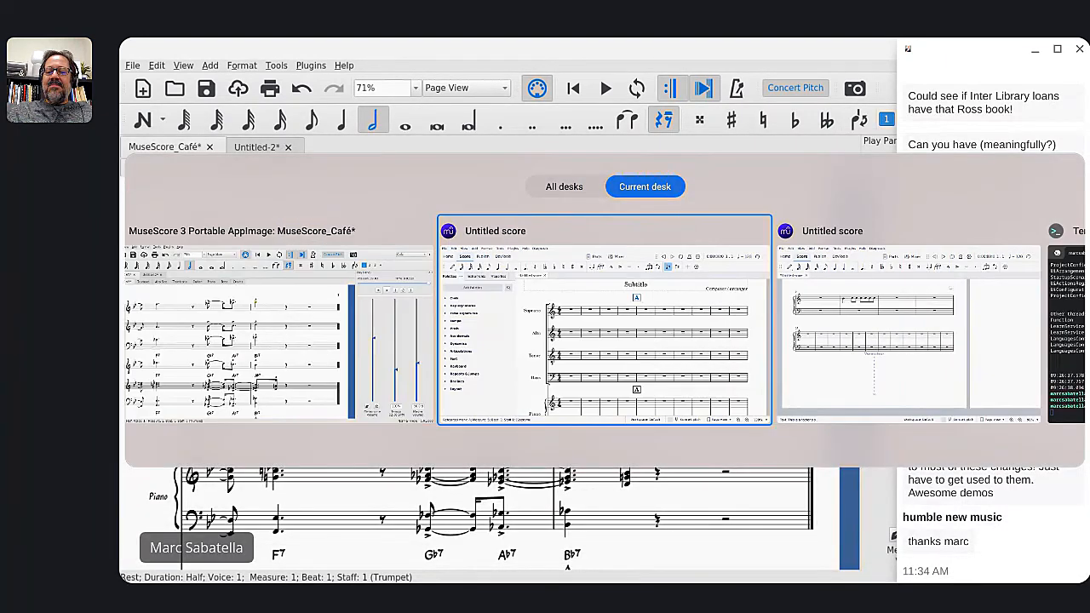
key("alt+Tab")
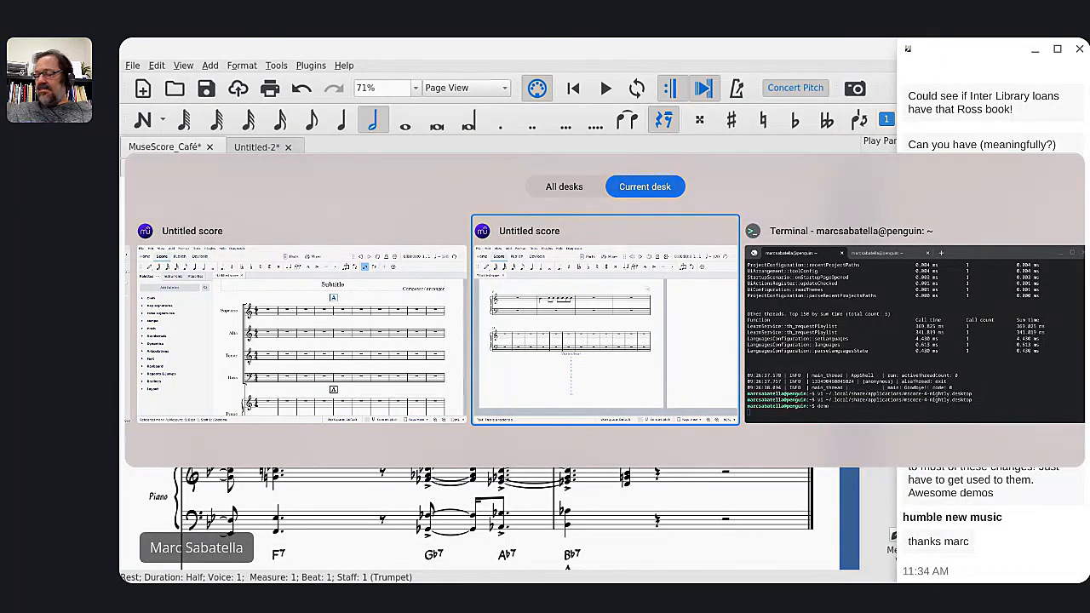
key("alt+Tab")
key("alt+Tab")
left_click(633, 459)
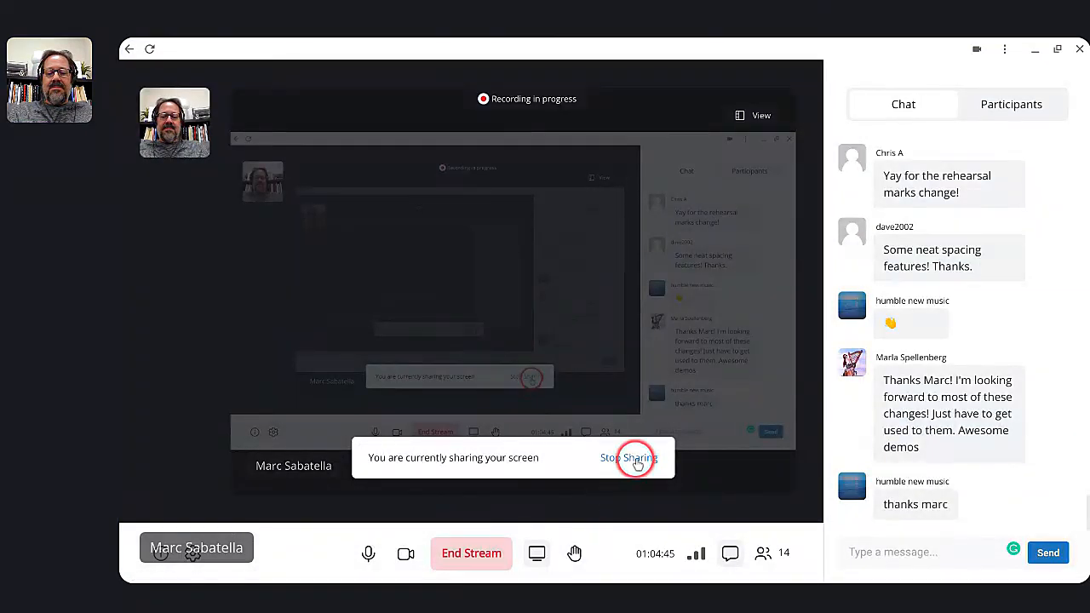